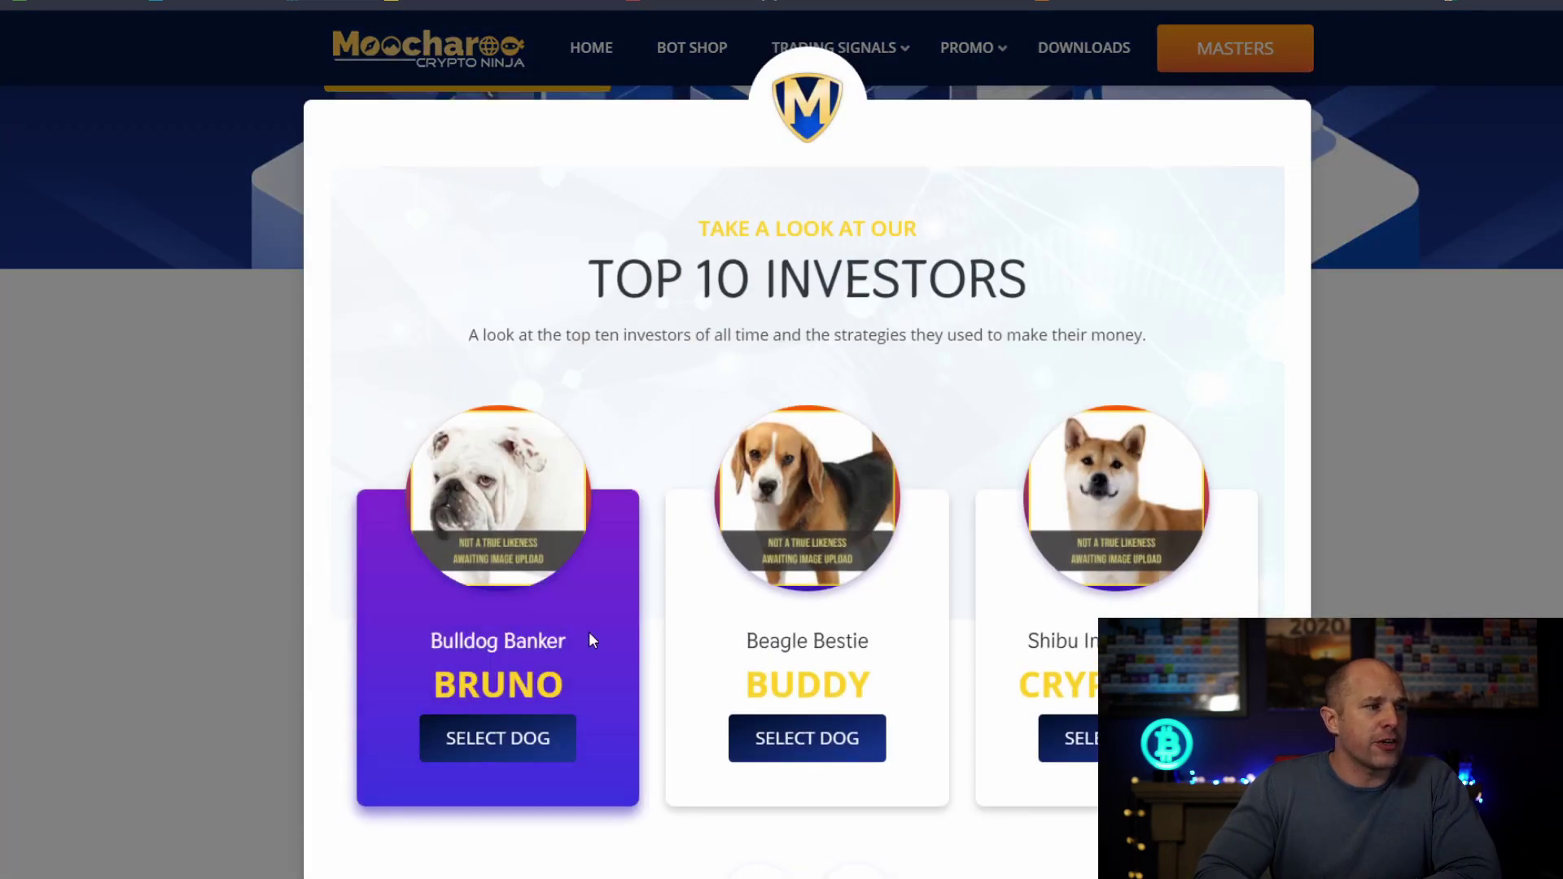
Step: Browse through the Top 10 Investors dogs and select Rocky, the Boxer Fitness dog
{"action": "scroll", "coordinate": [589, 632], "scroll_direction": "down", "scroll_amount": 1}
{"action": "left_click", "coordinate": [874, 828]}
{"action": "left_click", "coordinate": [876, 829]}
{"action": "left_click", "coordinate": [876, 828]}
{"action": "left_click", "coordinate": [874, 828]}
{"action": "left_click", "coordinate": [874, 828]}
{"action": "left_click", "coordinate": [874, 827]}
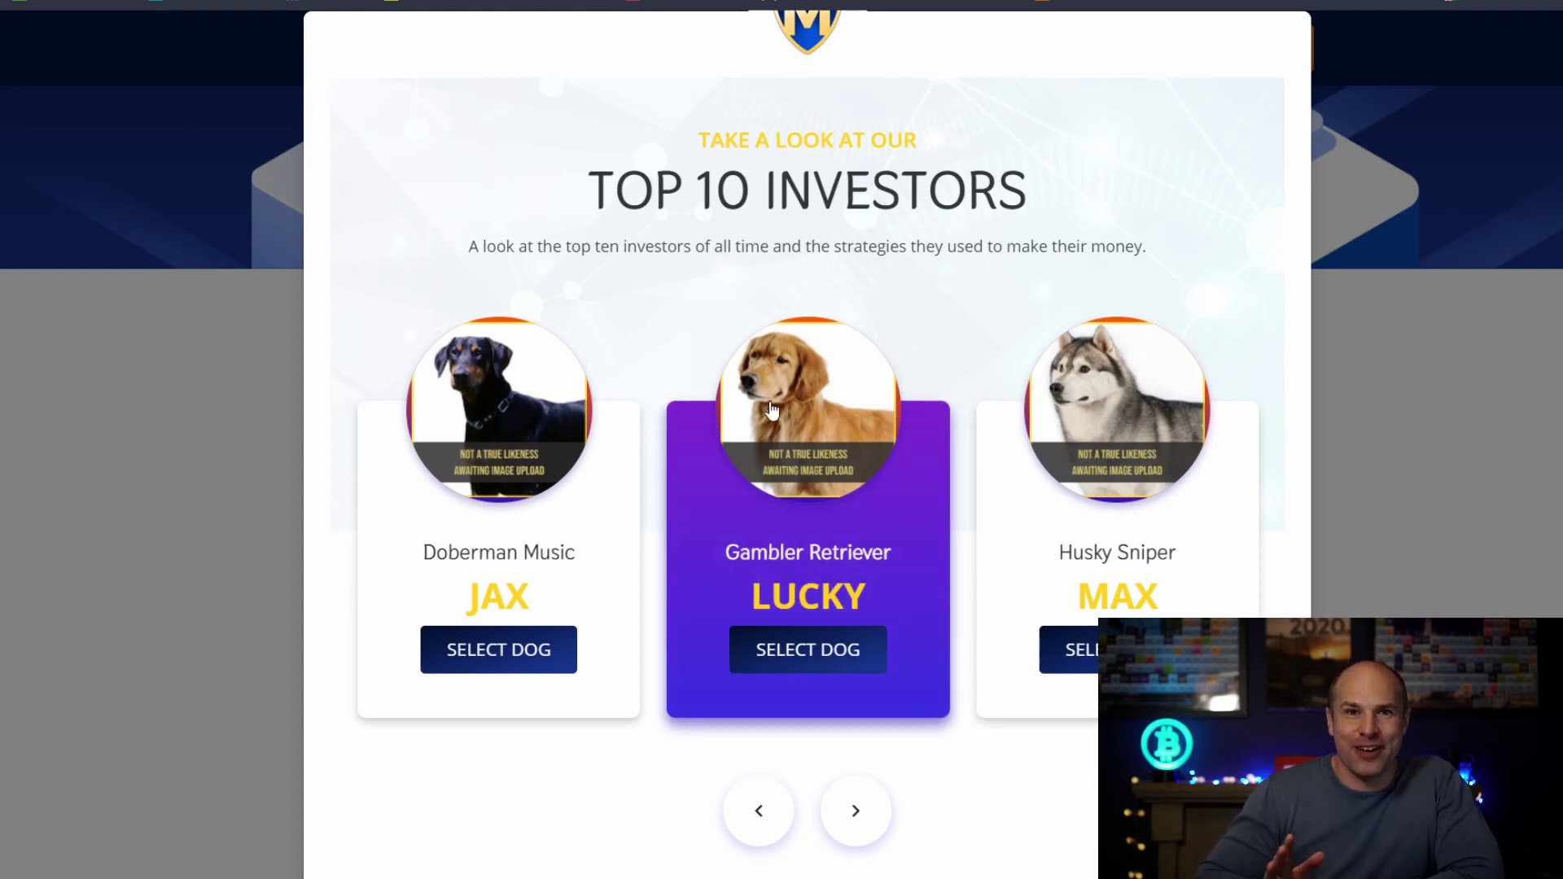
{"action": "left_click", "coordinate": [856, 811]}
{"action": "left_click", "coordinate": [856, 811]}
{"action": "left_click", "coordinate": [857, 811]}
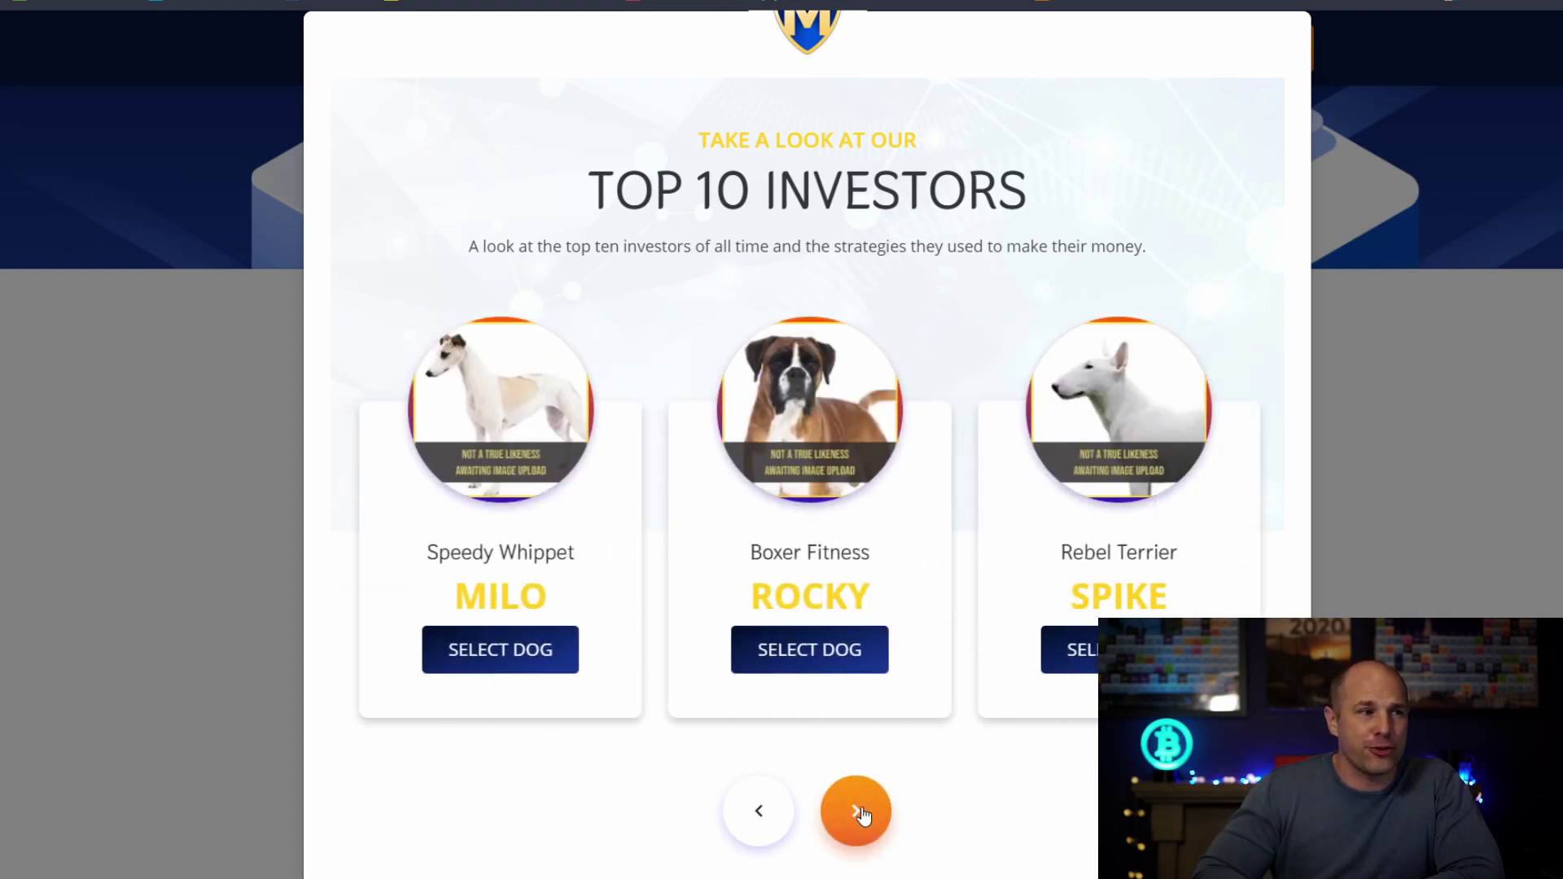
{"action": "left_click", "coordinate": [797, 659]}
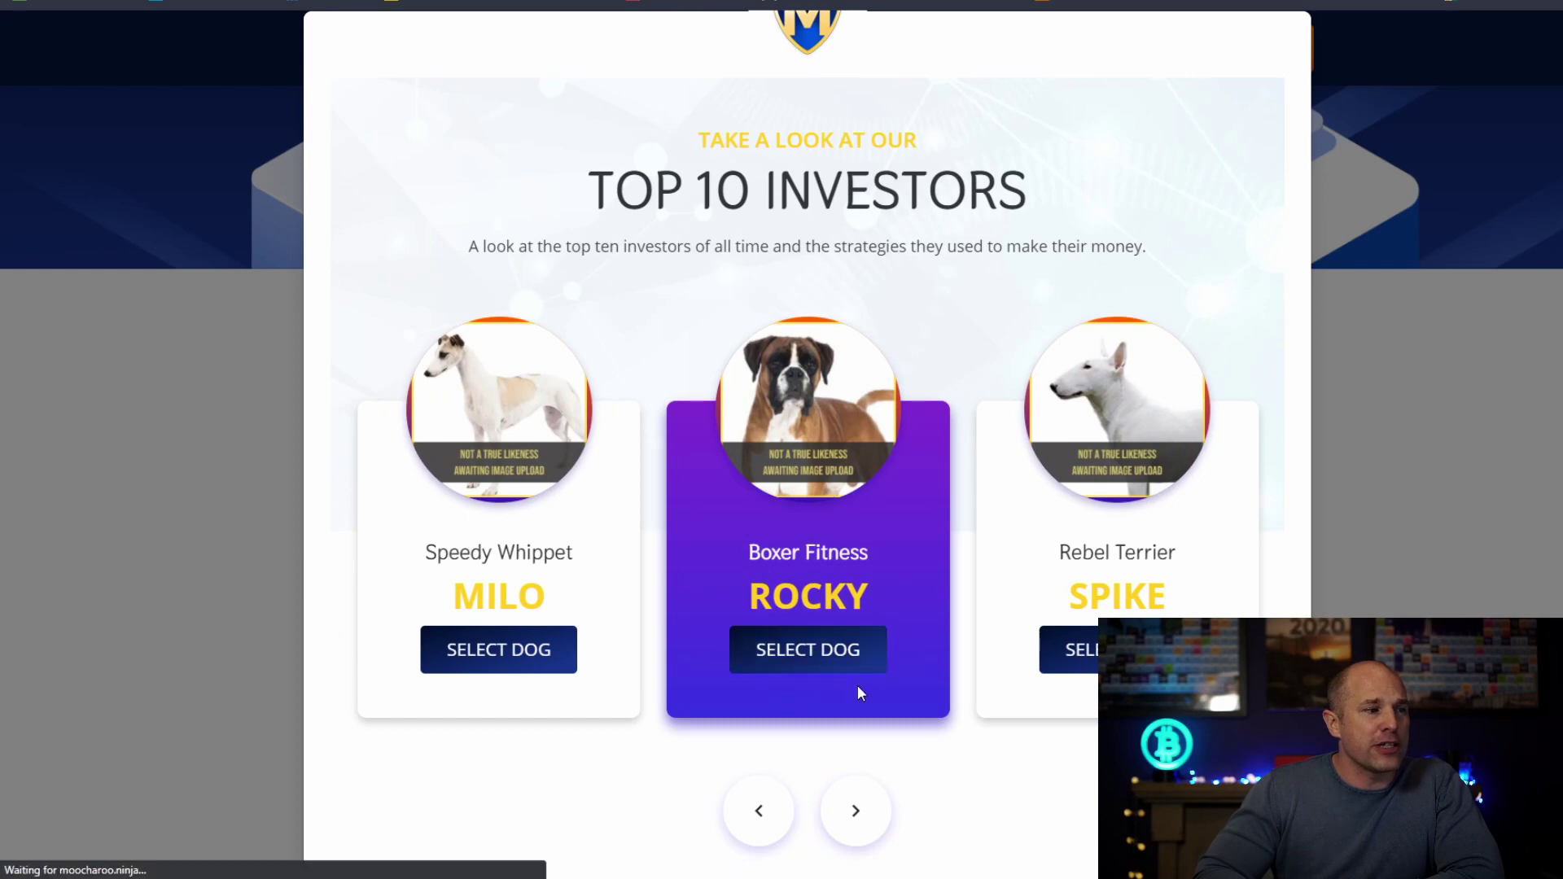
Step: Choose MCN Master Signals 3.0 as the strategy in Rocky's dog tricks setting
{"action": "scroll", "coordinate": [567, 564], "scroll_direction": "down", "scroll_amount": 2}
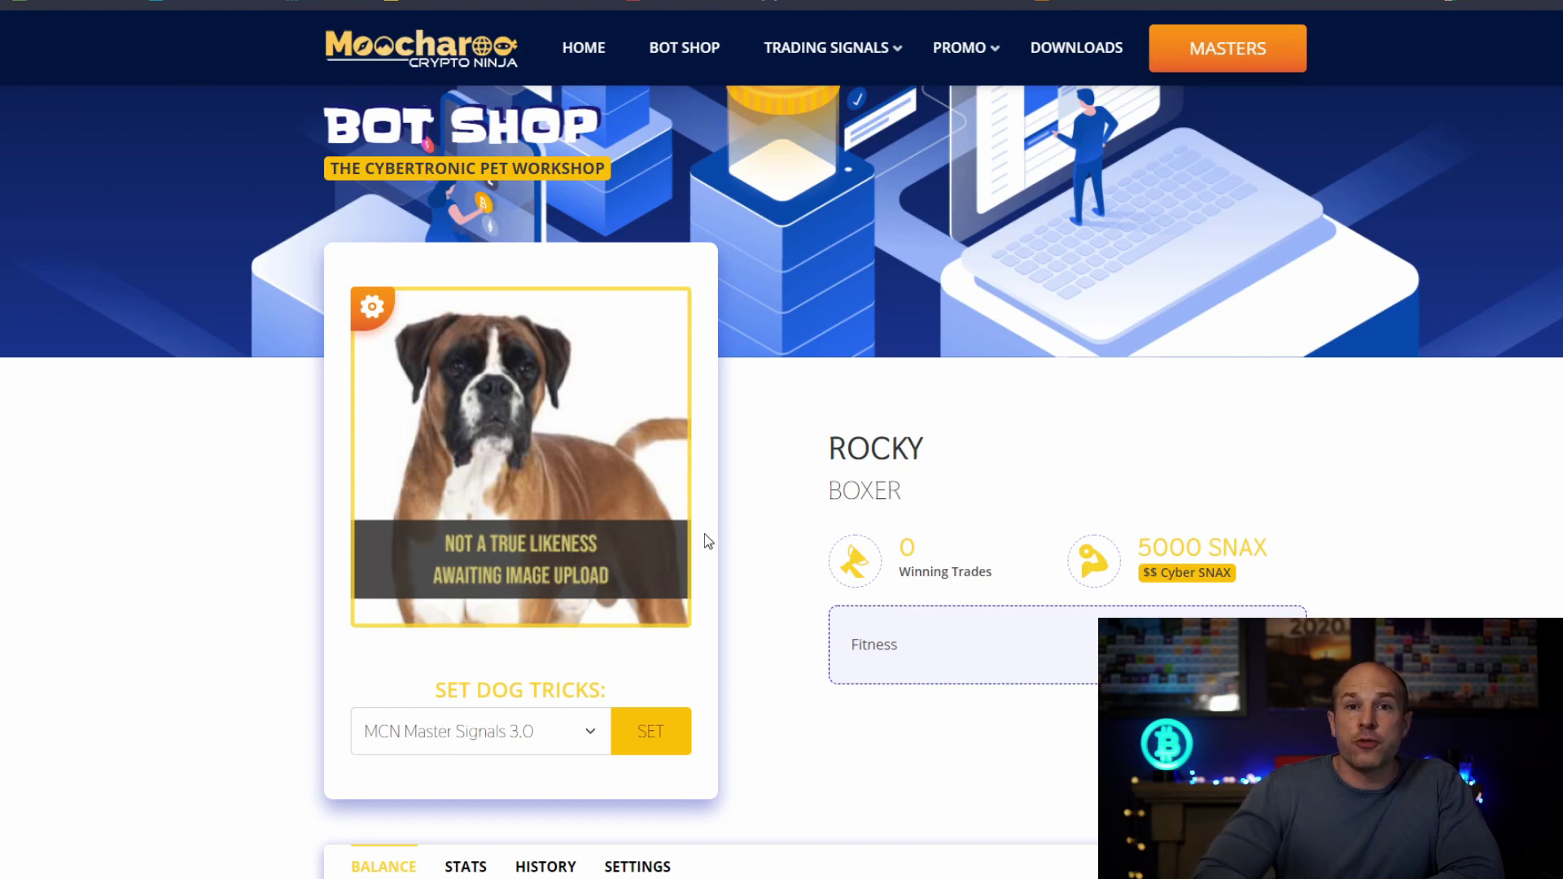
{"action": "scroll", "coordinate": [707, 541], "scroll_direction": "down", "scroll_amount": 2}
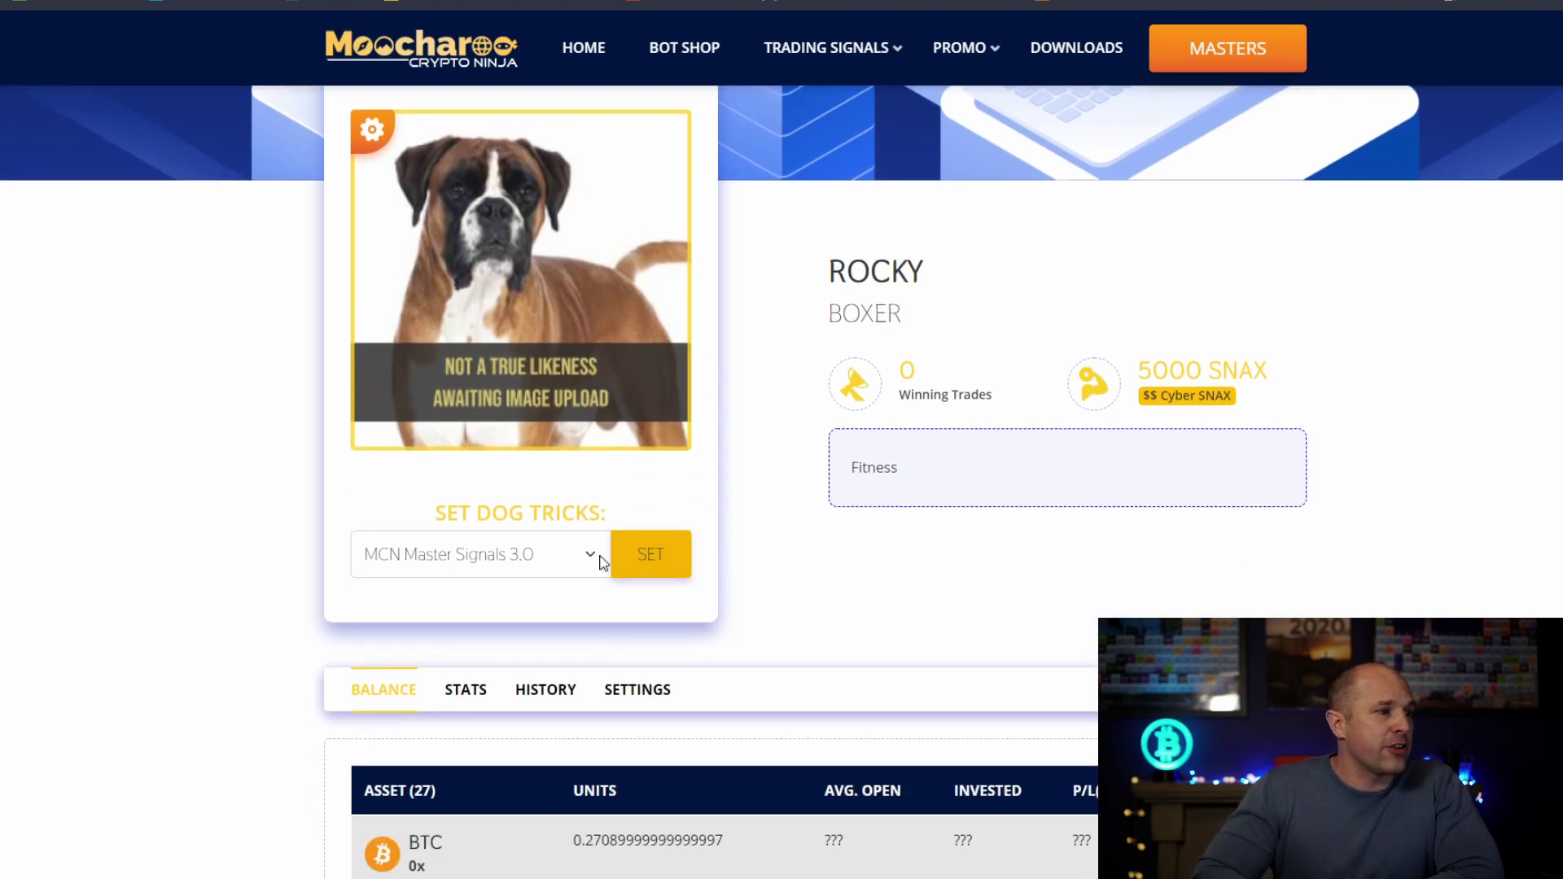
{"action": "left_click", "coordinate": [592, 557]}
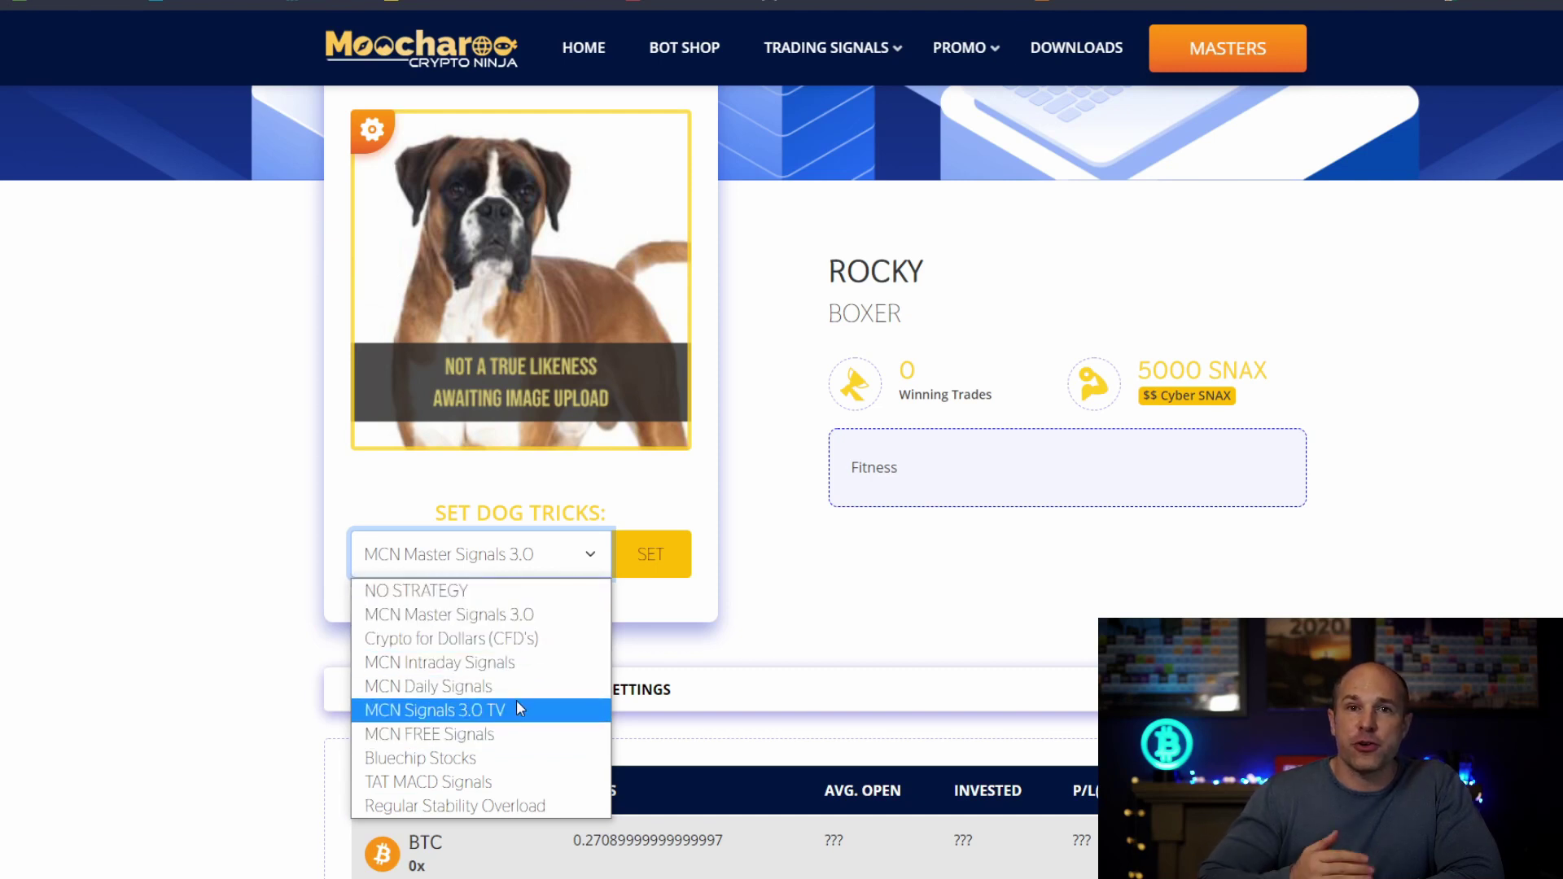
{"action": "left_click", "coordinate": [492, 613]}
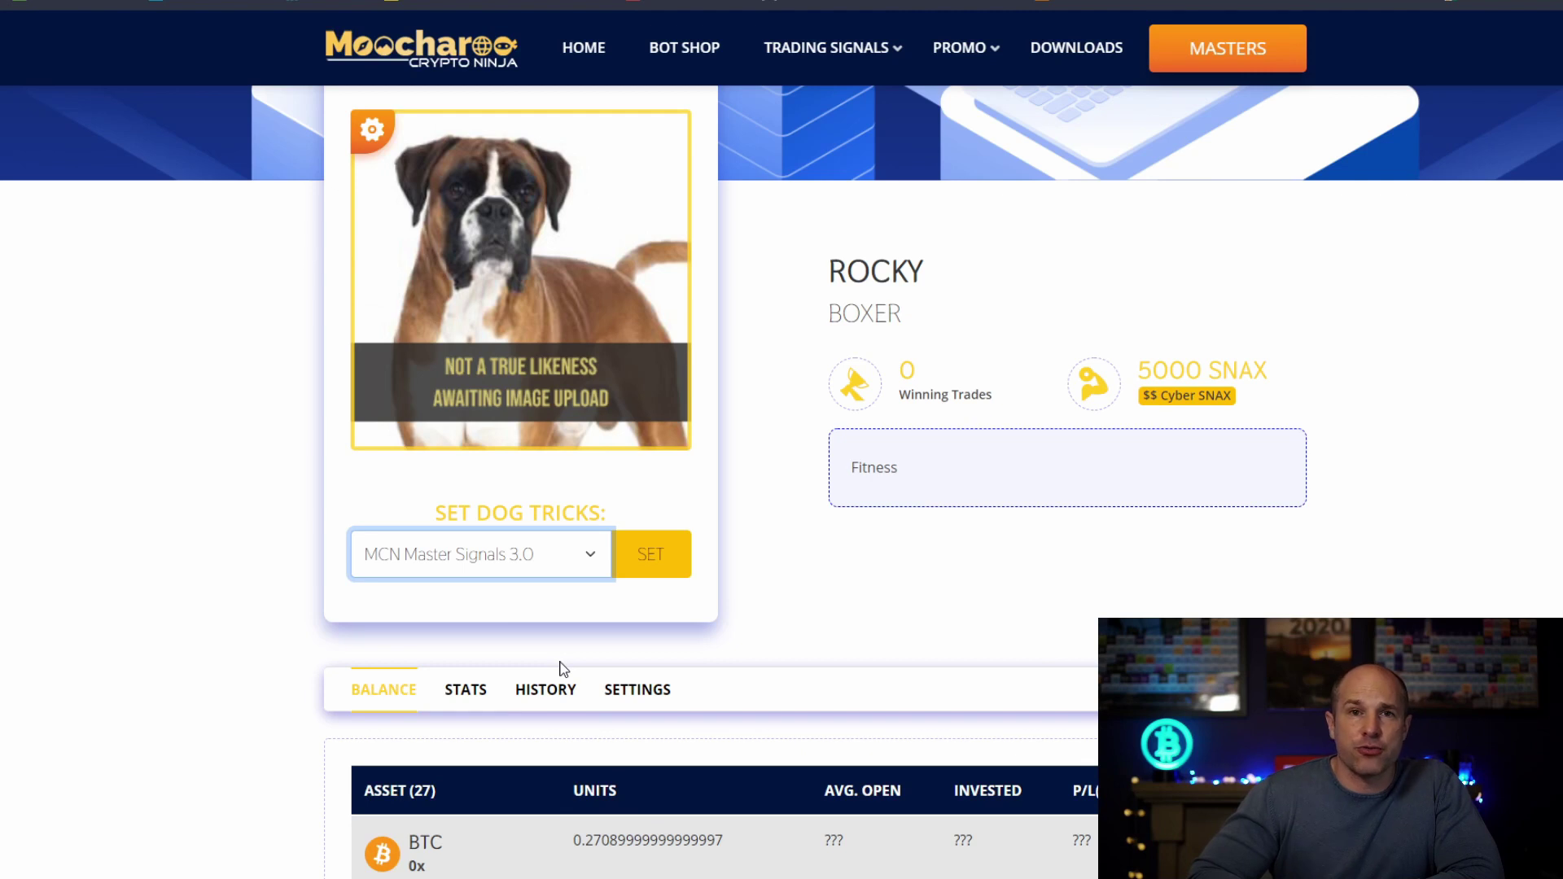
Step: Open a page from the Trading Signals section in a new tab and switch to it
{"action": "mouse_move", "coordinate": [774, 49]}
{"action": "right_click", "coordinate": [819, 195]}
{"action": "left_click", "coordinate": [834, 201]}
{"action": "key", "text": "ctrl+Tab"}
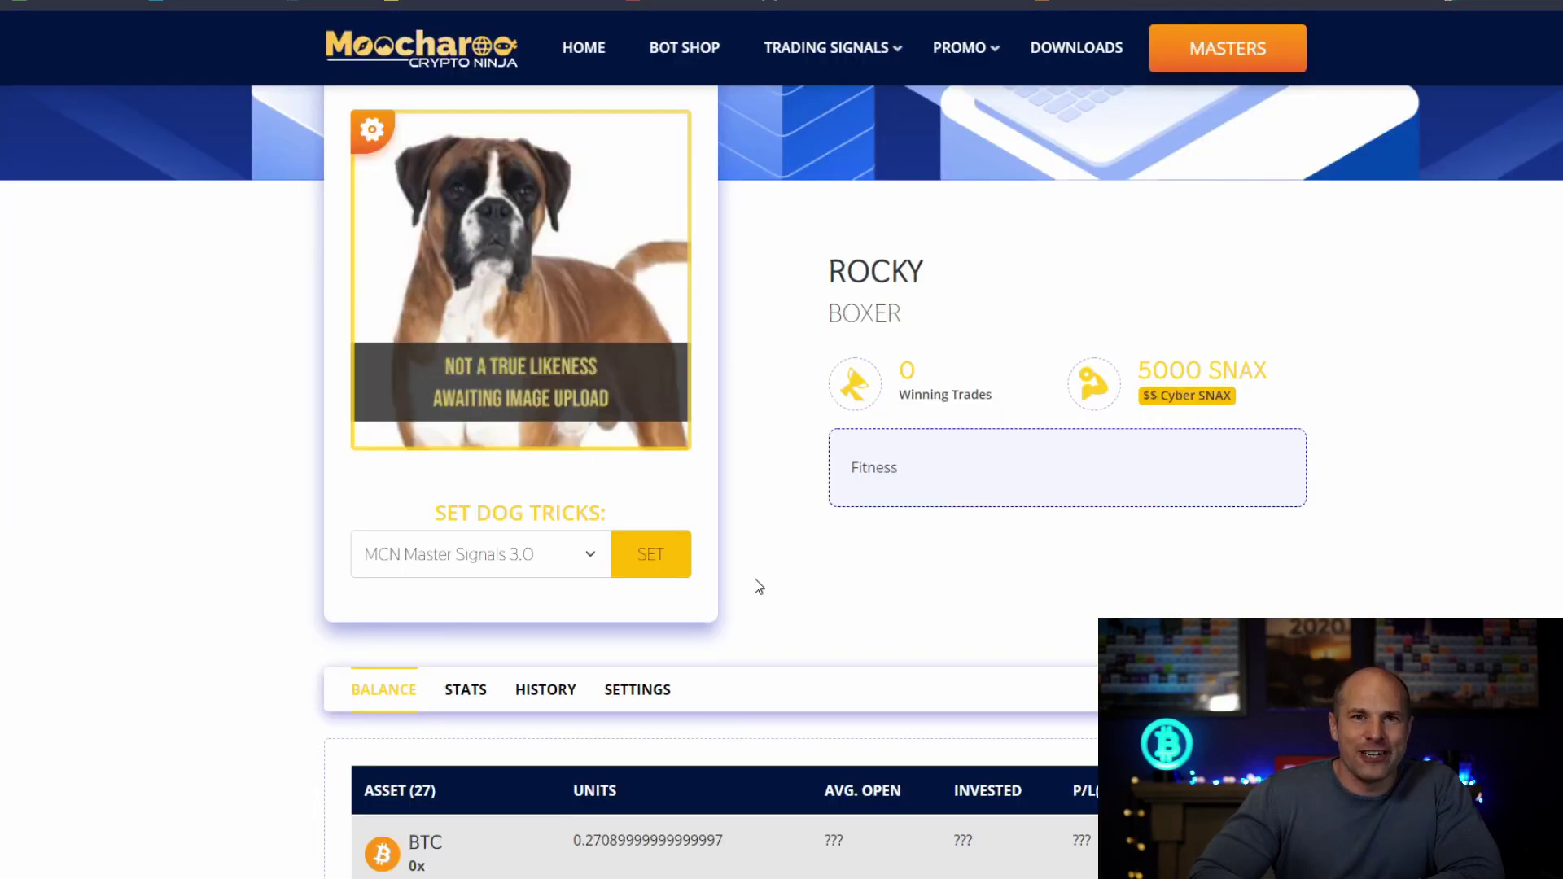
Step: Examine the units, profit/loss and value of the assets in Rocky's balance table, from BTC to ZRX
{"action": "scroll", "coordinate": [749, 574], "scroll_direction": "down", "scroll_amount": 5}
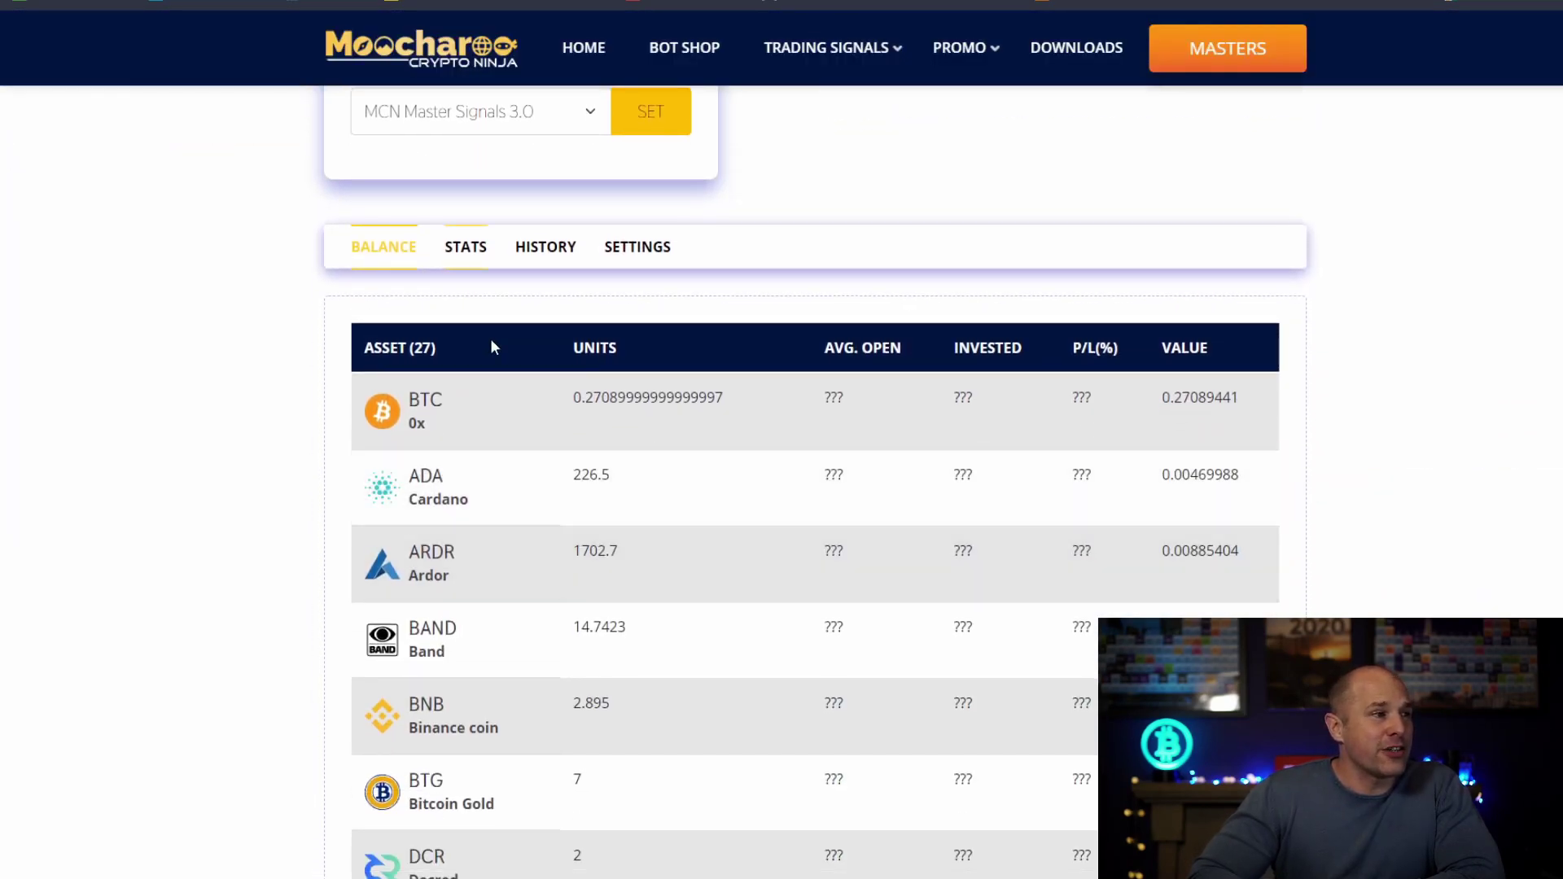
{"action": "scroll", "coordinate": [692, 578], "scroll_direction": "down", "scroll_amount": 1}
{"action": "scroll", "coordinate": [691, 581], "scroll_direction": "down", "scroll_amount": 1}
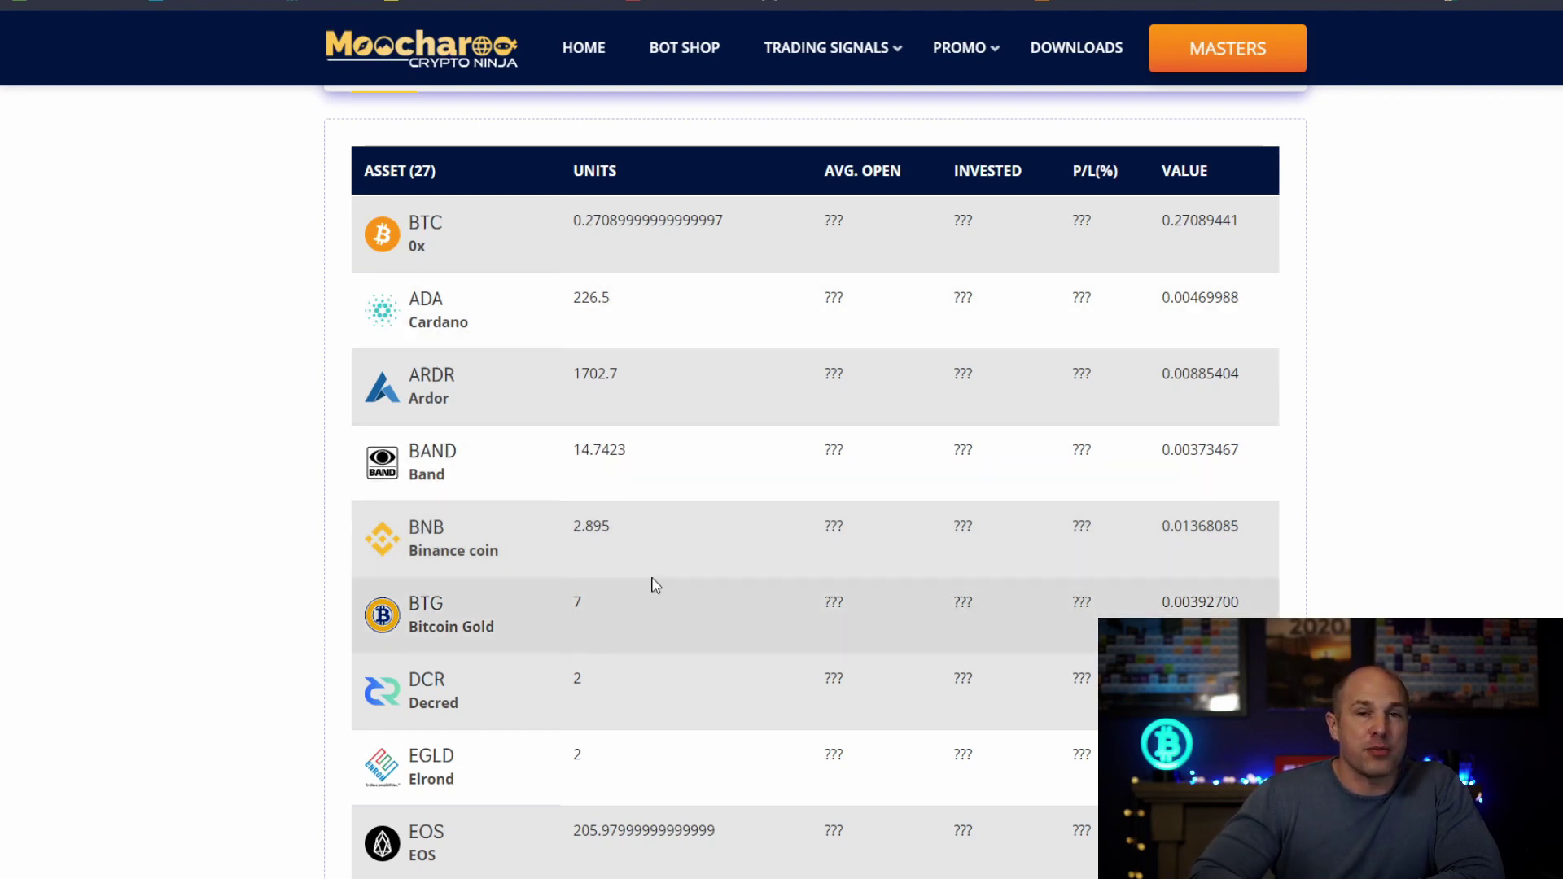
{"action": "scroll", "coordinate": [652, 583], "scroll_direction": "down", "scroll_amount": 3}
{"action": "scroll", "coordinate": [652, 587], "scroll_direction": "down", "scroll_amount": 3}
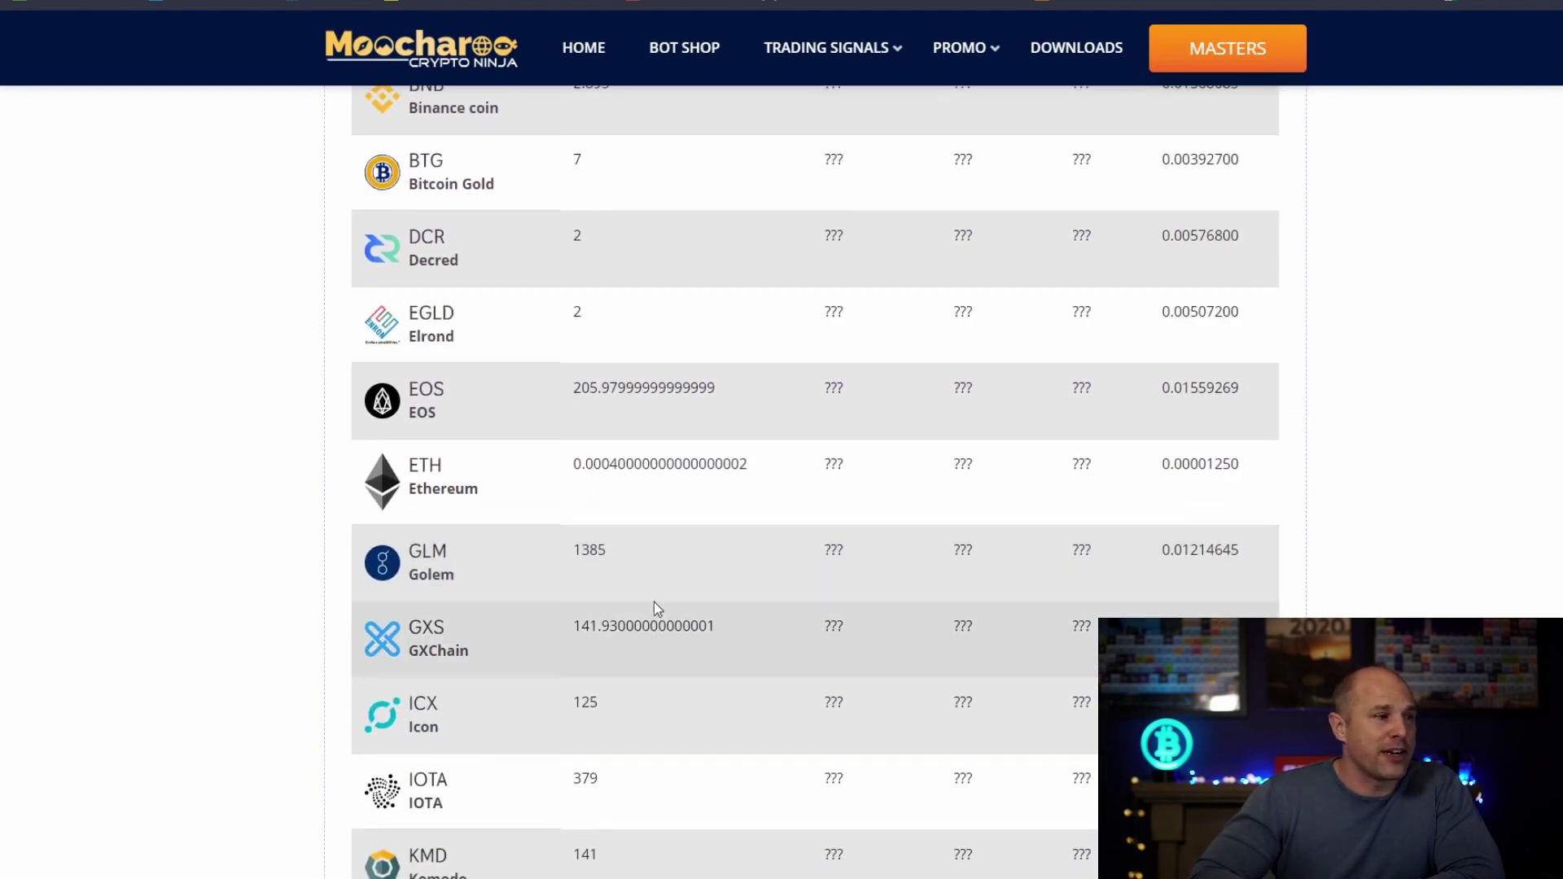
{"action": "left_click_drag", "start_coordinate": [717, 394], "coordinate": [571, 392]}
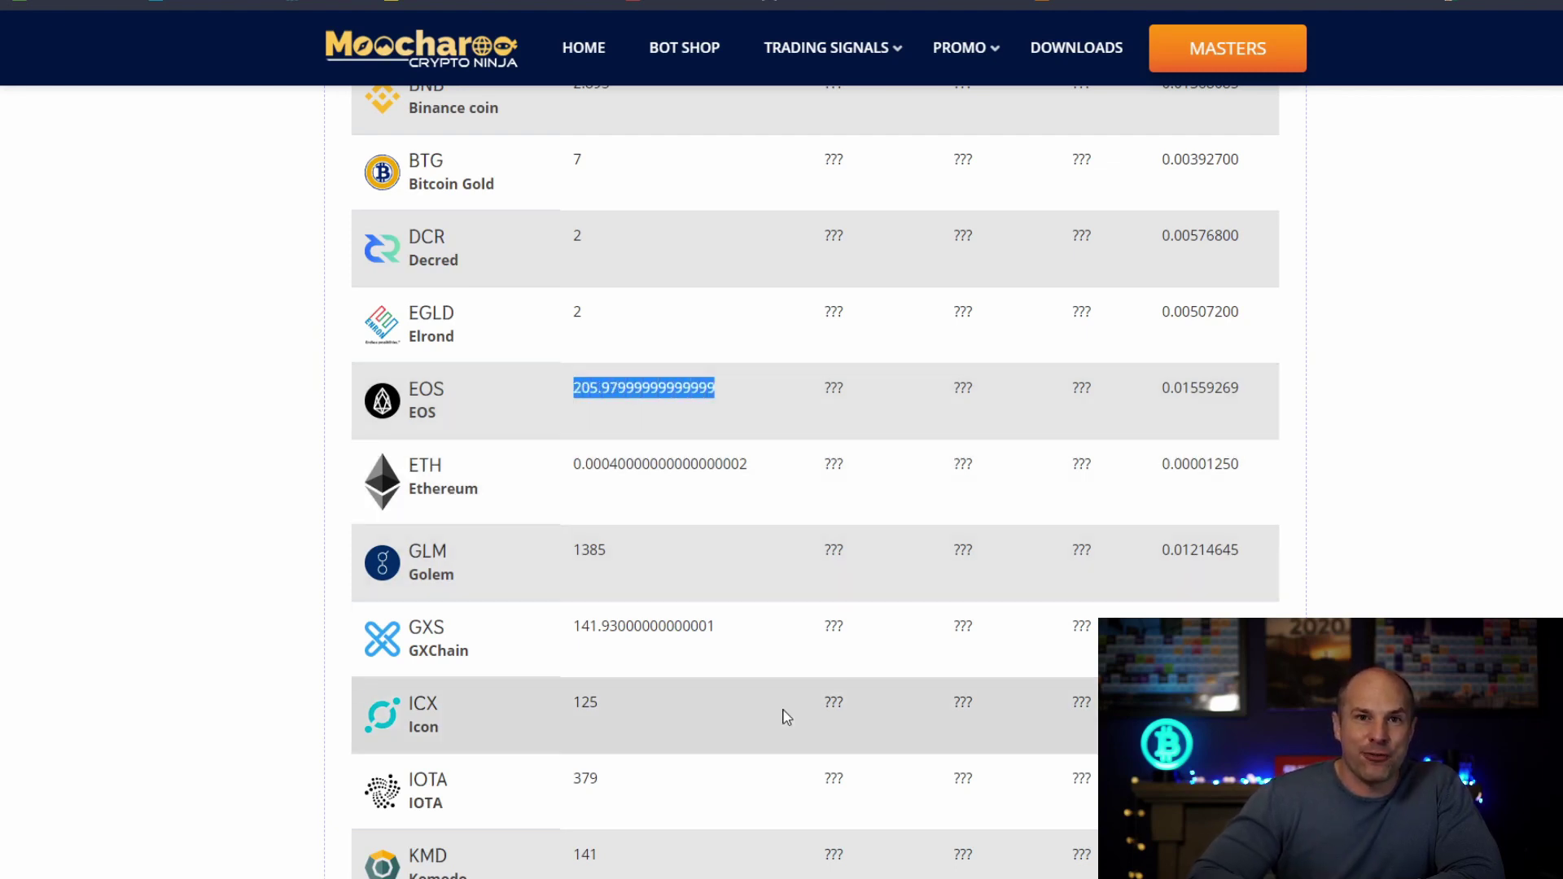
{"action": "scroll", "coordinate": [786, 717], "scroll_direction": "down", "scroll_amount": 6}
{"action": "scroll", "coordinate": [787, 715], "scroll_direction": "down", "scroll_amount": 8}
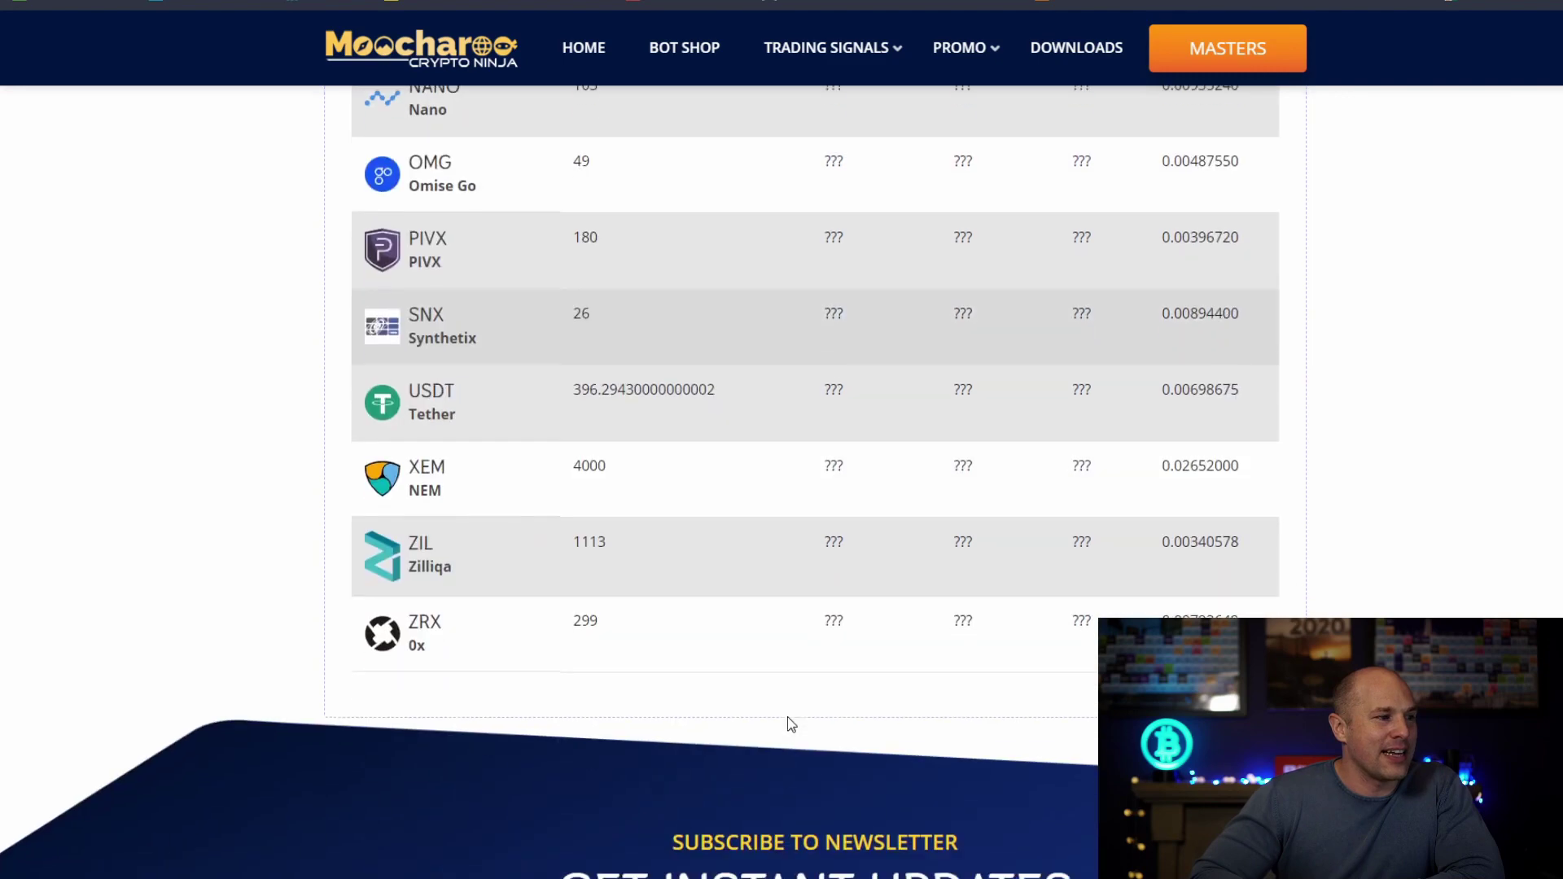
{"action": "scroll", "coordinate": [787, 715], "scroll_direction": "up", "scroll_amount": 18}
{"action": "scroll", "coordinate": [787, 717], "scroll_direction": "up", "scroll_amount": 7}
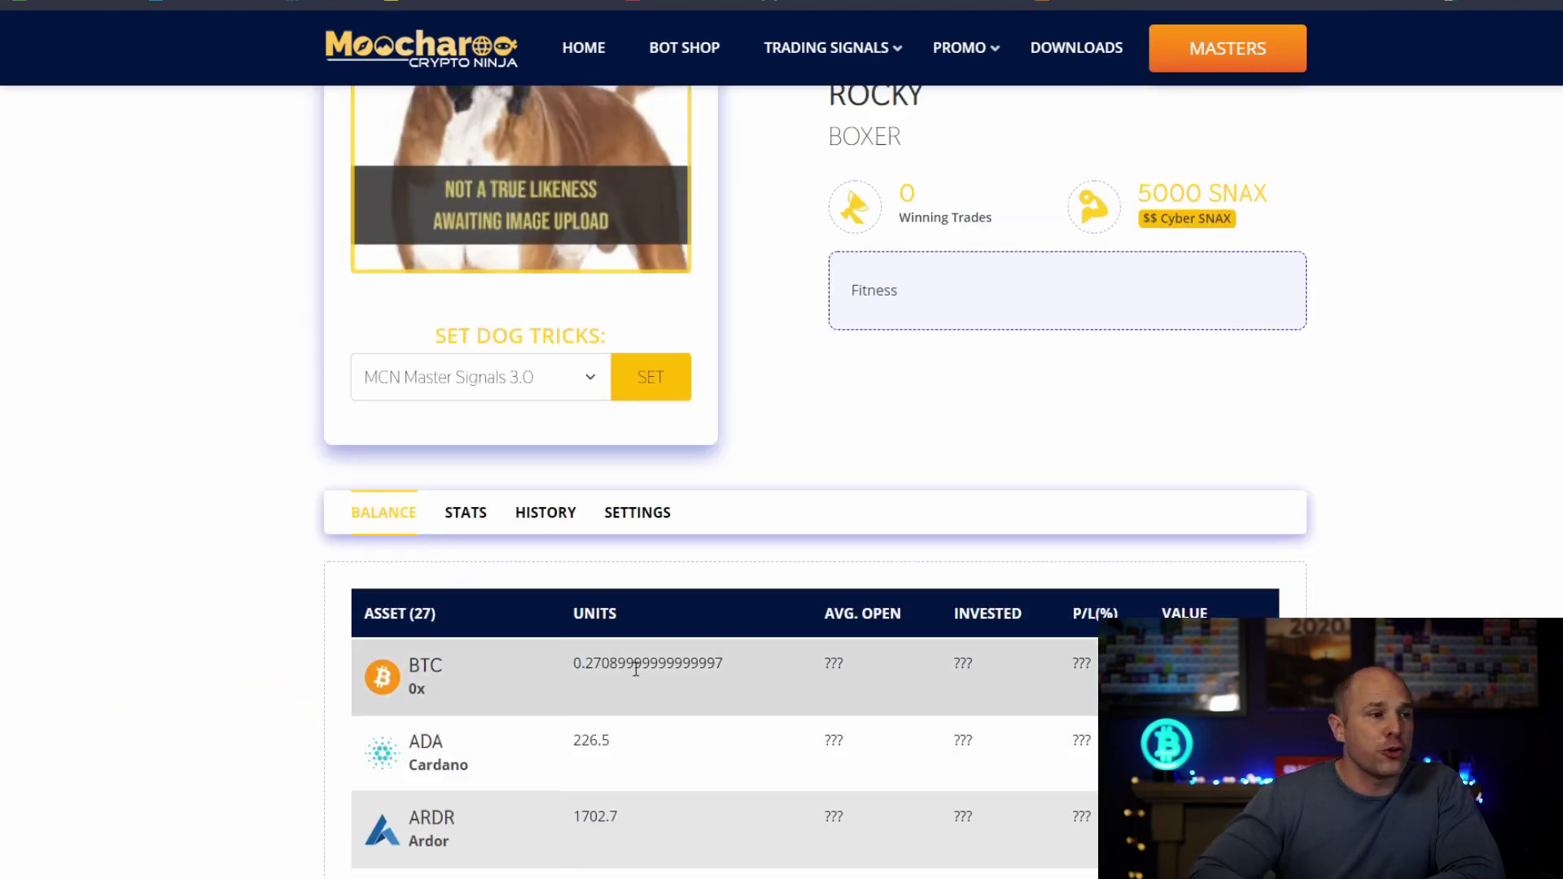
{"action": "scroll", "coordinate": [866, 640], "scroll_direction": "down", "scroll_amount": 1}
{"action": "scroll", "coordinate": [864, 645], "scroll_direction": "down", "scroll_amount": 2}
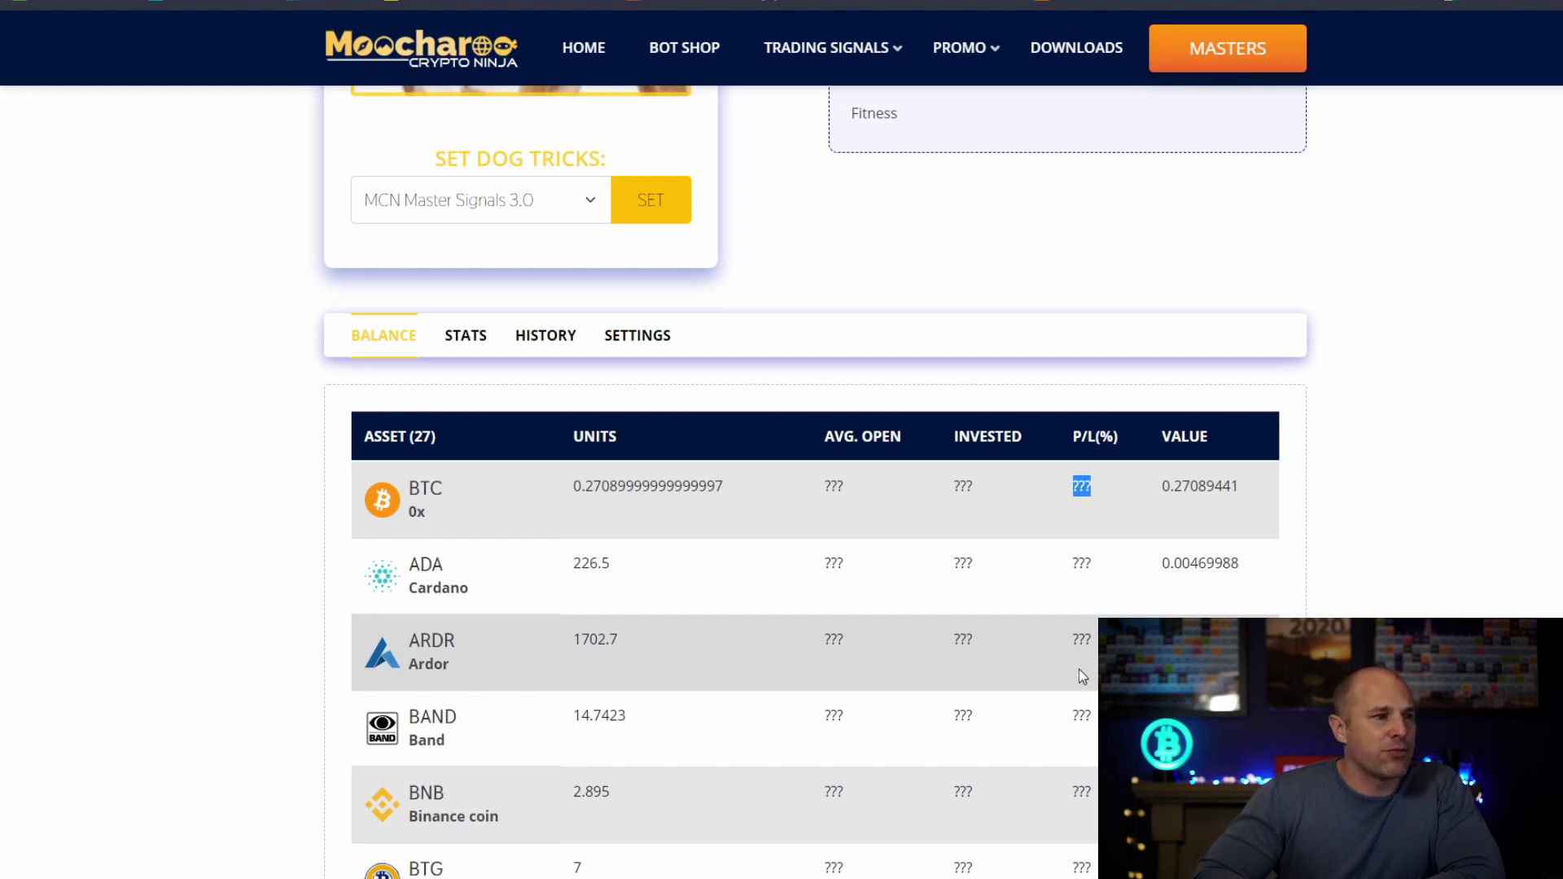
Step: Check Rocky's Stats and History sections, and switch to eToro to examine the profile's monthly performance for 2021 and 2020
{"action": "left_click", "coordinate": [465, 335]}
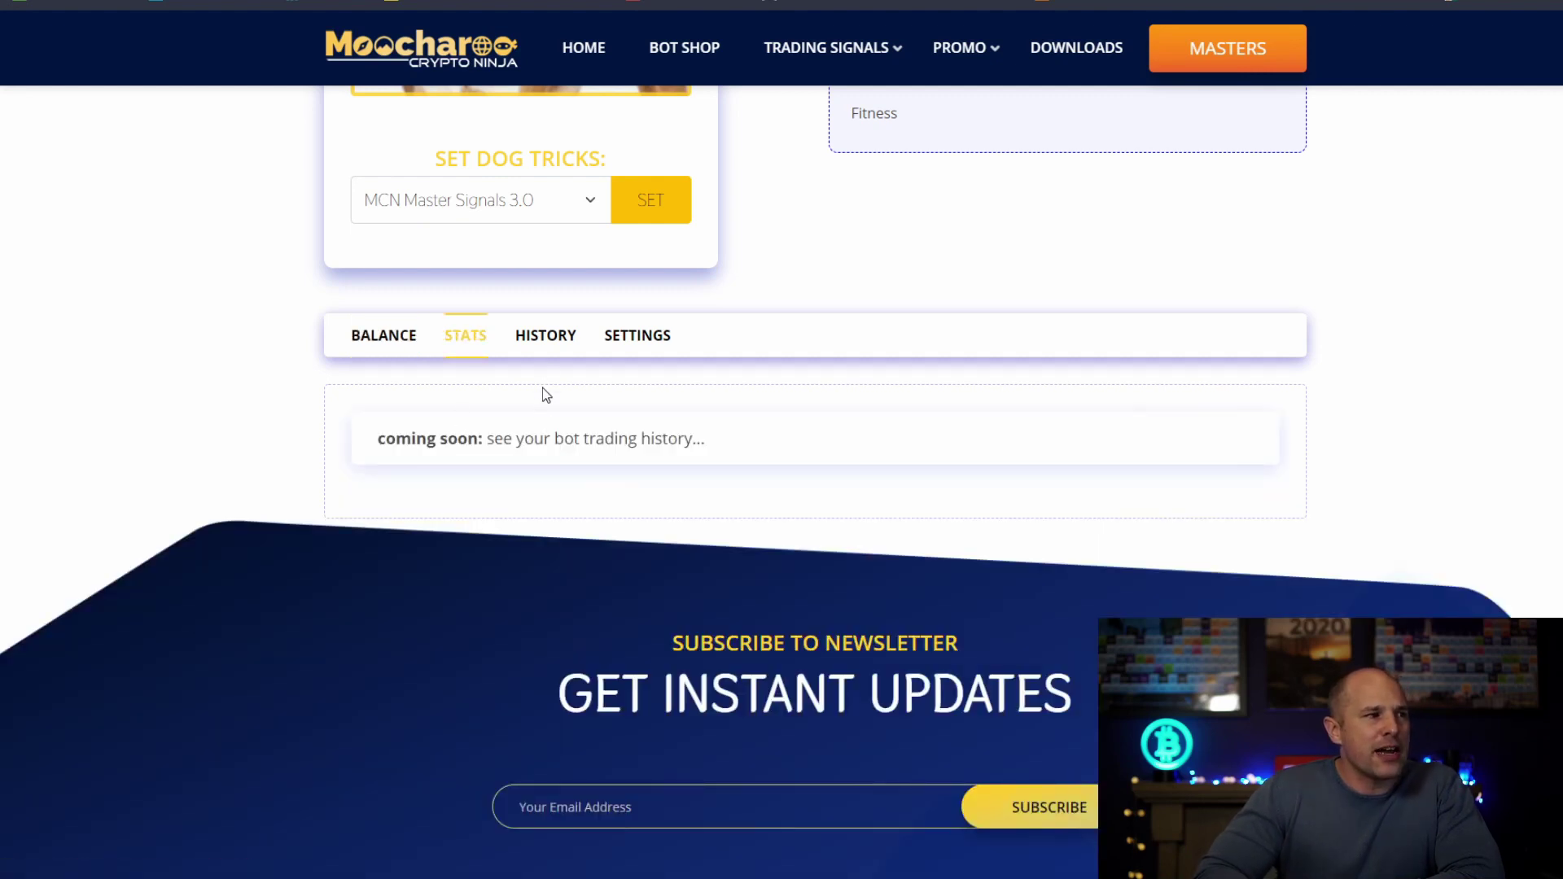
{"action": "left_click", "coordinate": [546, 339]}
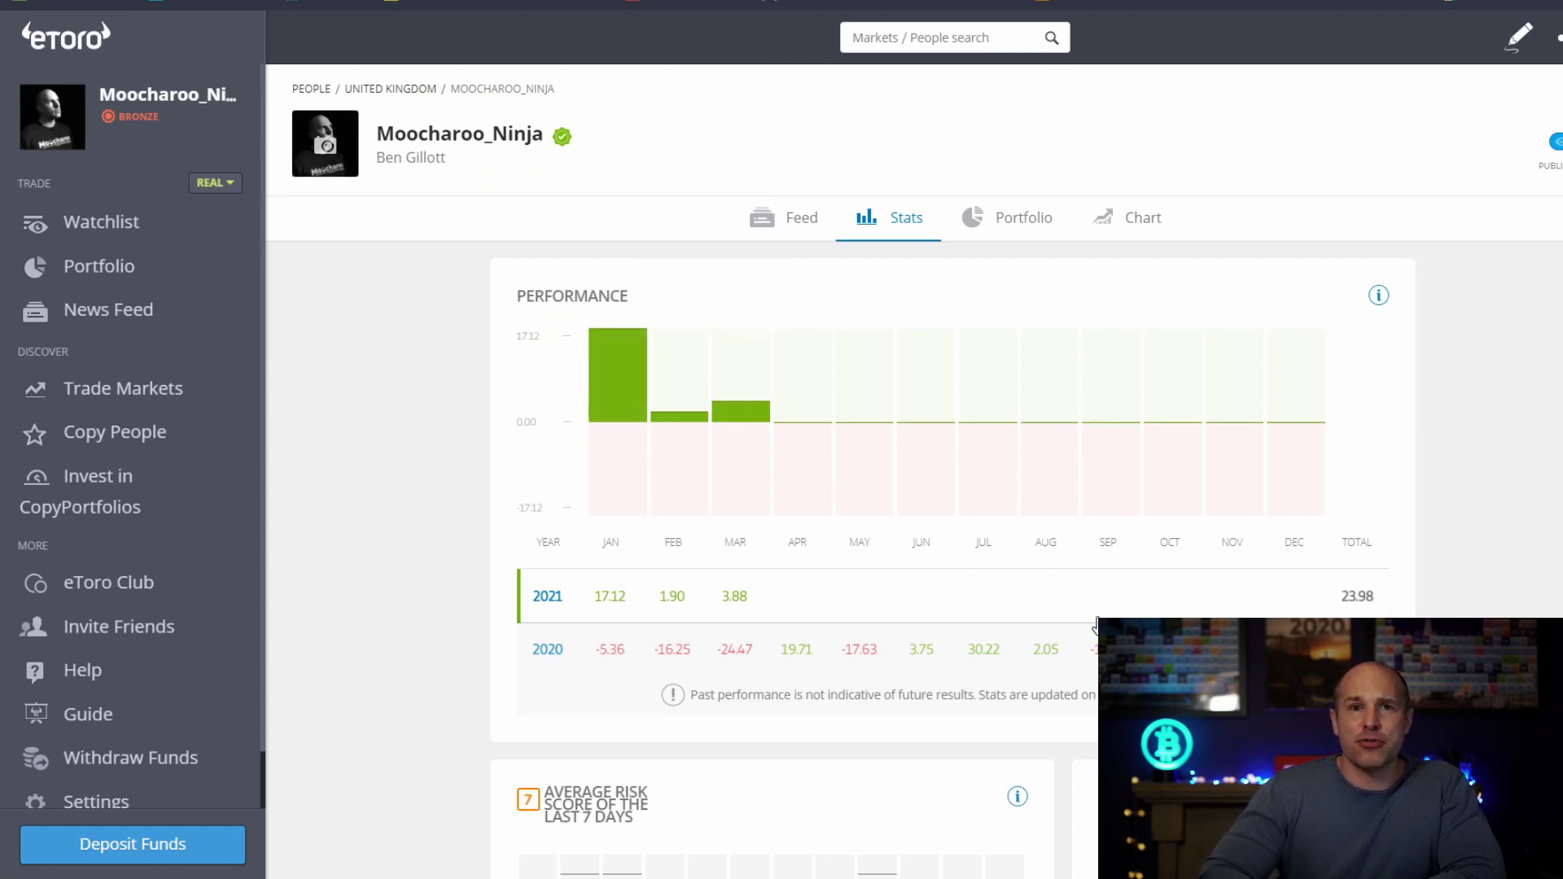
{"action": "mouse_move", "coordinate": [614, 491]}
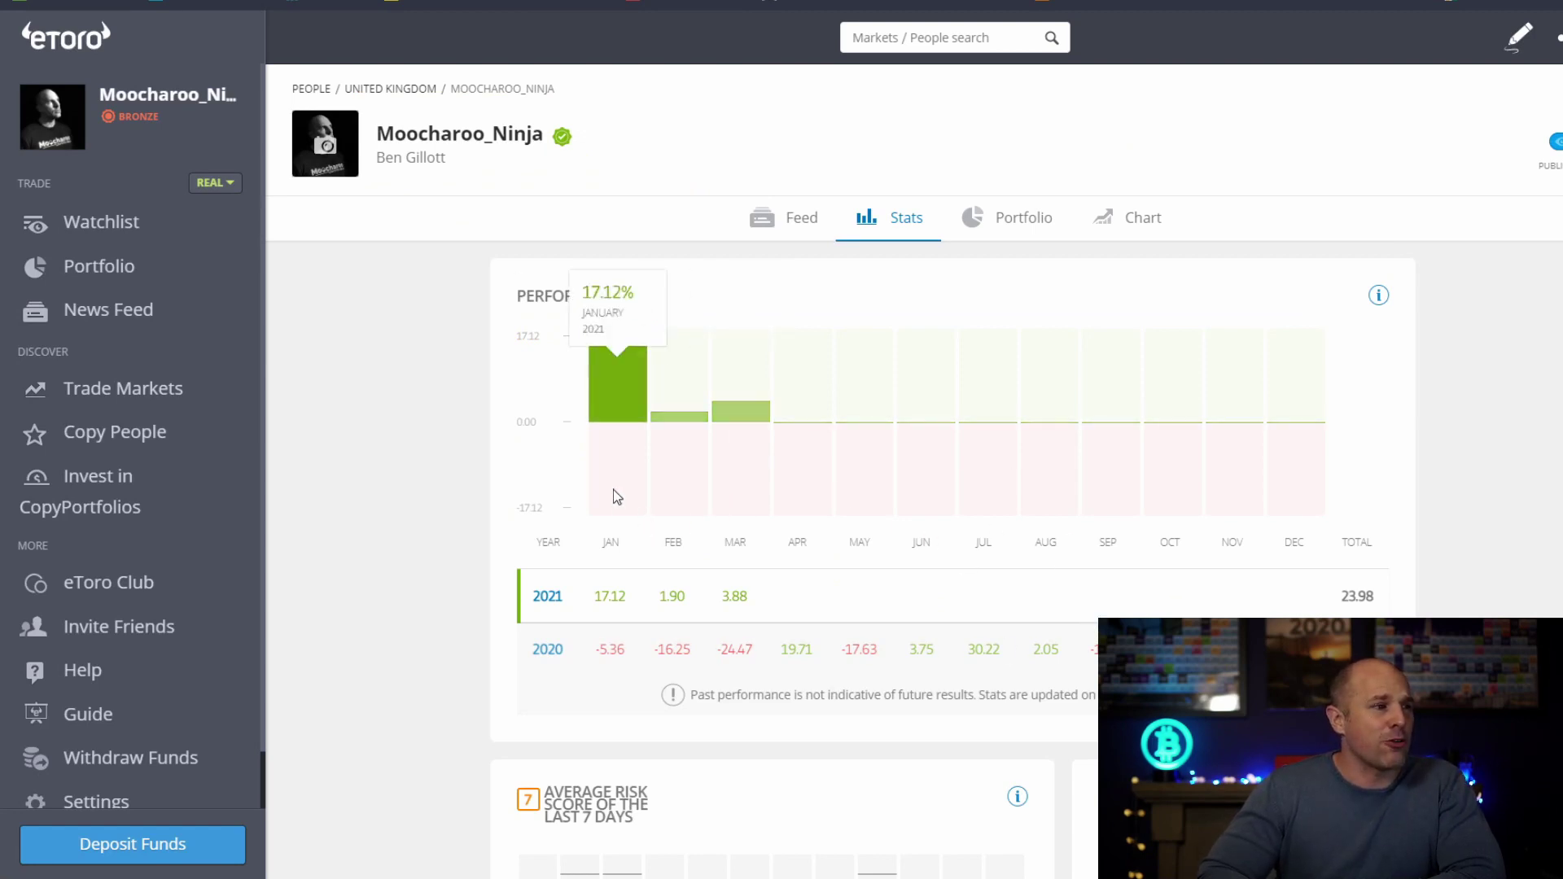
{"action": "scroll", "coordinate": [616, 485], "scroll_direction": "down", "scroll_amount": 1}
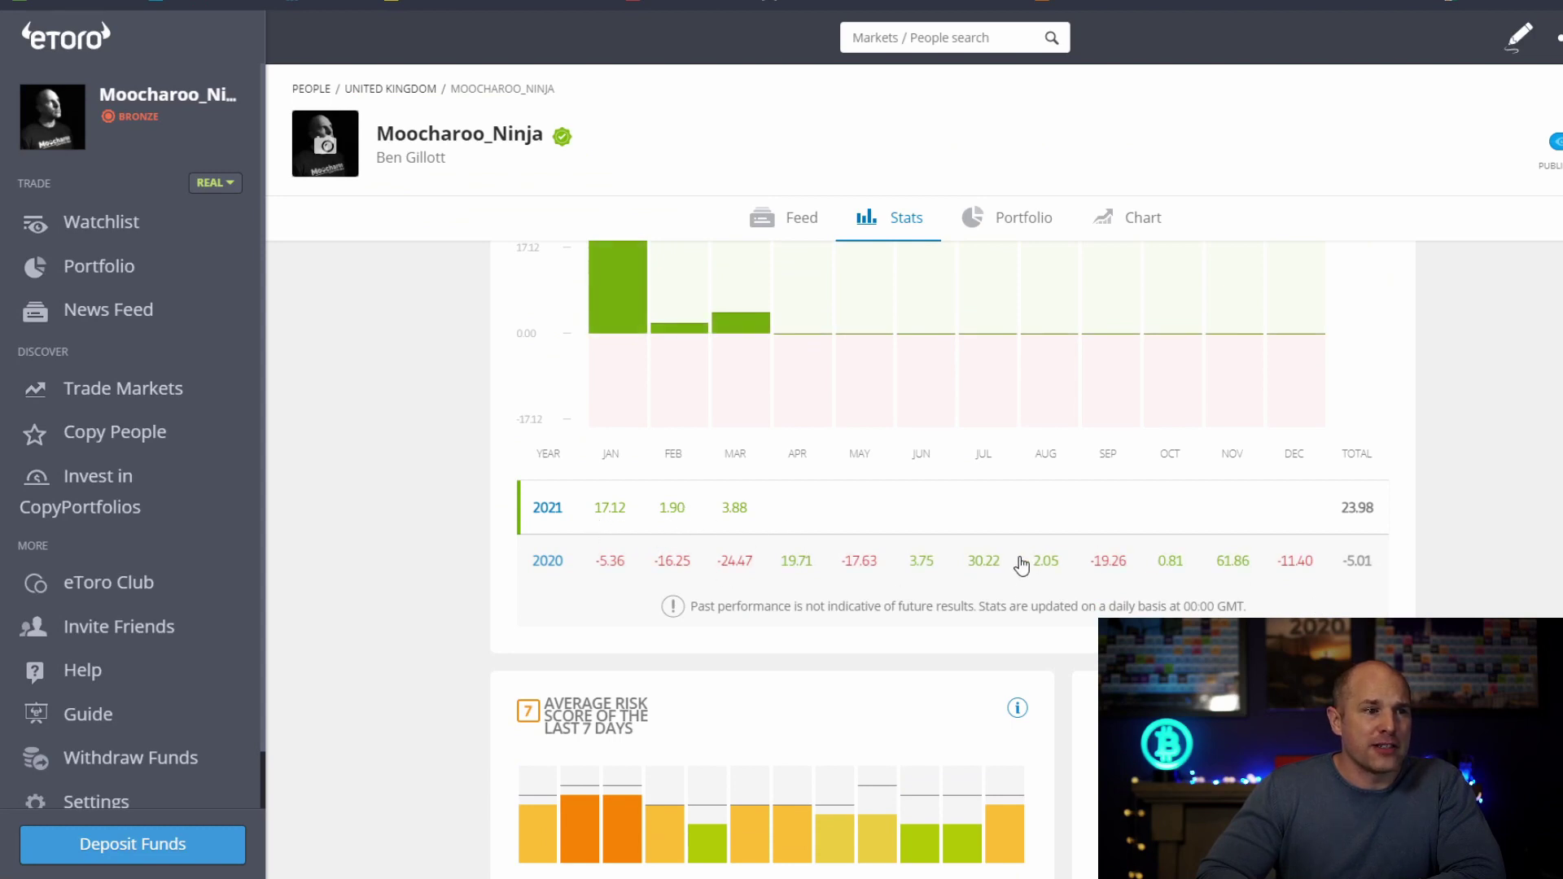
{"action": "scroll", "coordinate": [983, 587], "scroll_direction": "up", "scroll_amount": 1}
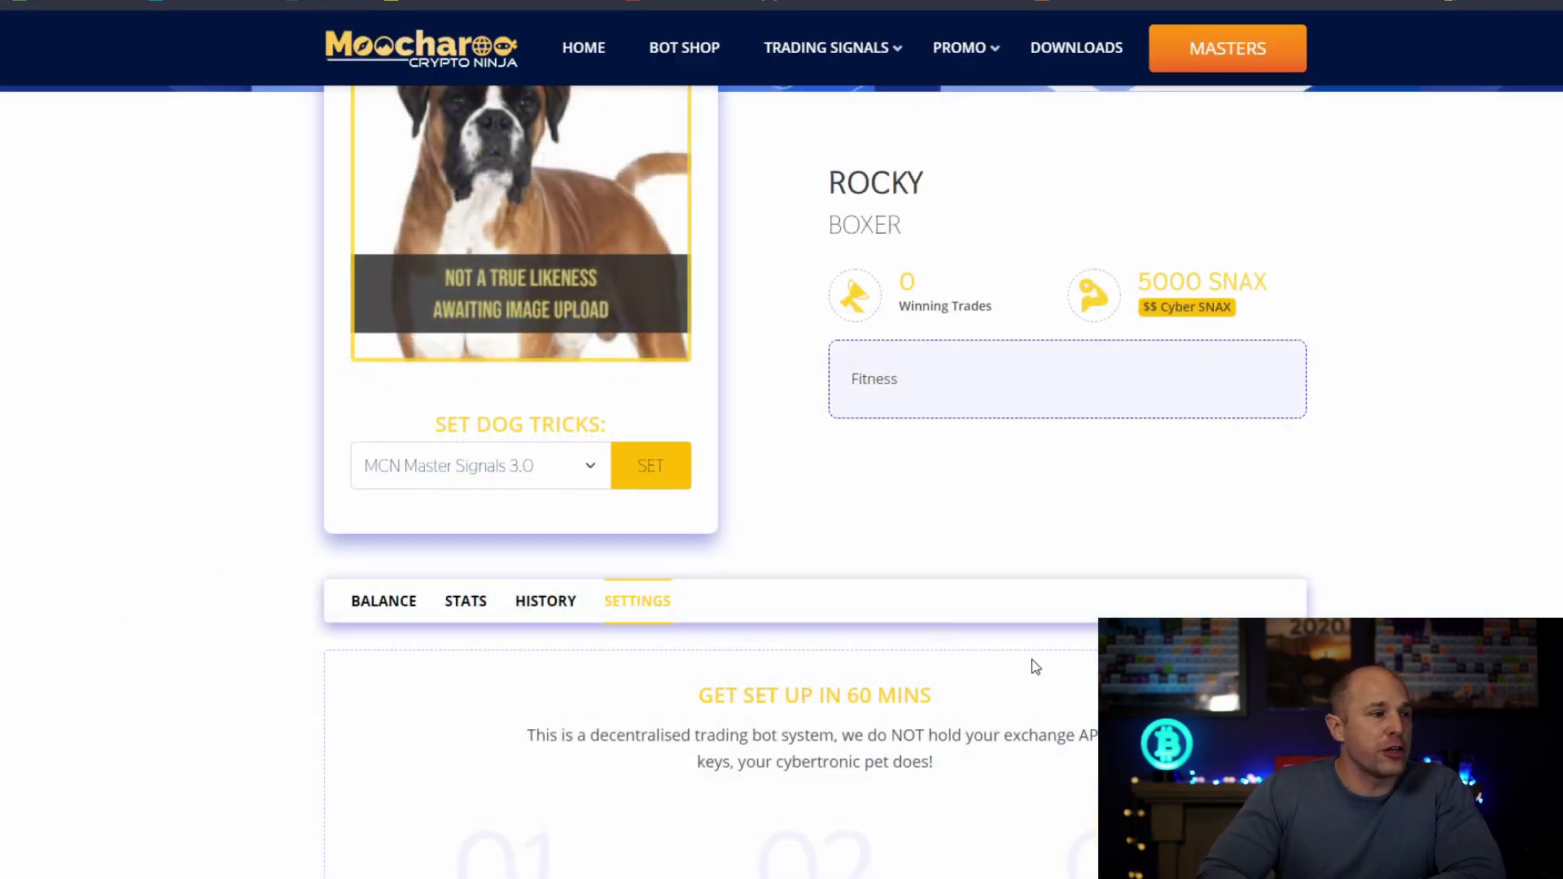
Step: Review the set-up steps in Rocky's settings and highlight the IP address in the Cybertronic Dog ID Chip section
{"action": "scroll", "coordinate": [1035, 667], "scroll_direction": "down", "scroll_amount": 5}
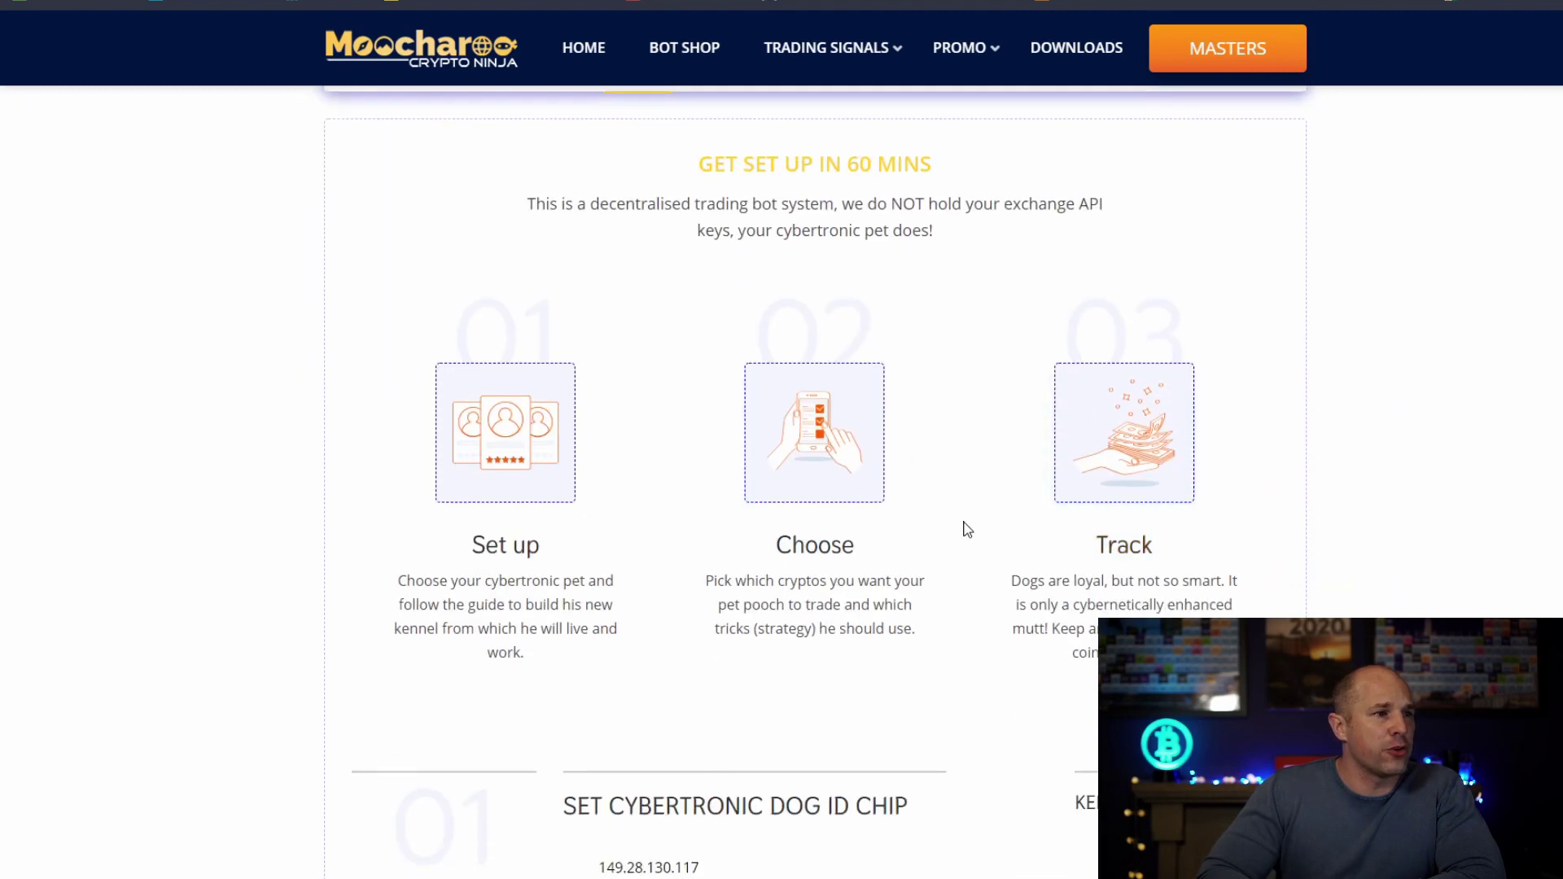
{"action": "scroll", "coordinate": [967, 530], "scroll_direction": "down", "scroll_amount": 4}
{"action": "scroll", "coordinate": [794, 501], "scroll_direction": "down", "scroll_amount": 2}
{"action": "left_click_drag", "start_coordinate": [731, 335], "coordinate": [598, 336]}
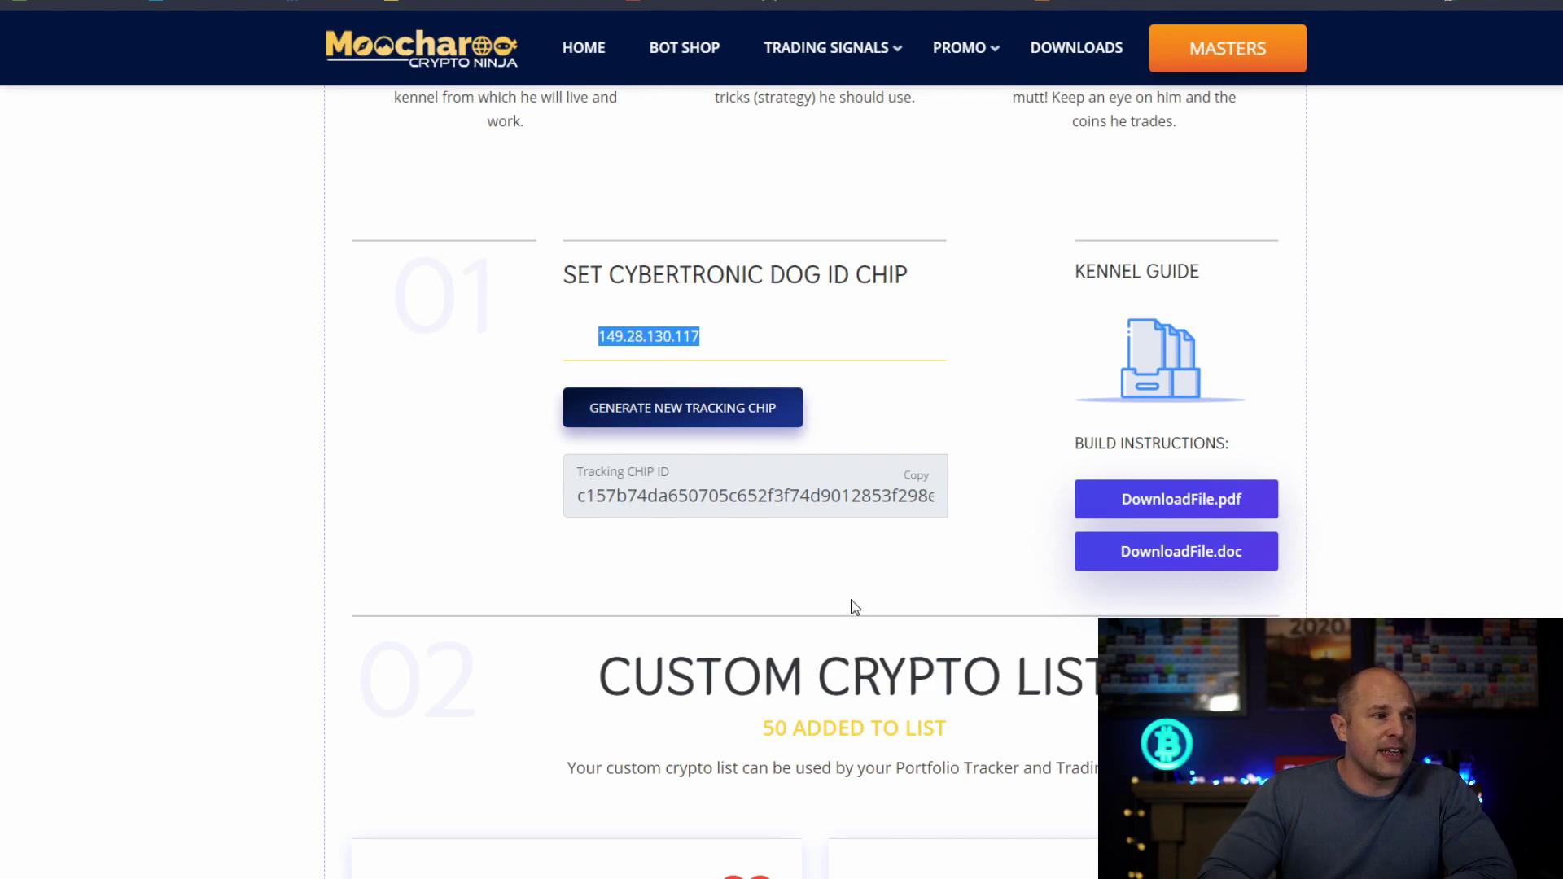
Step: Try removing Decentraland and Cosmos from the custom crypto list, and add both coins back
{"action": "scroll", "coordinate": [1027, 547], "scroll_direction": "down", "scroll_amount": 5}
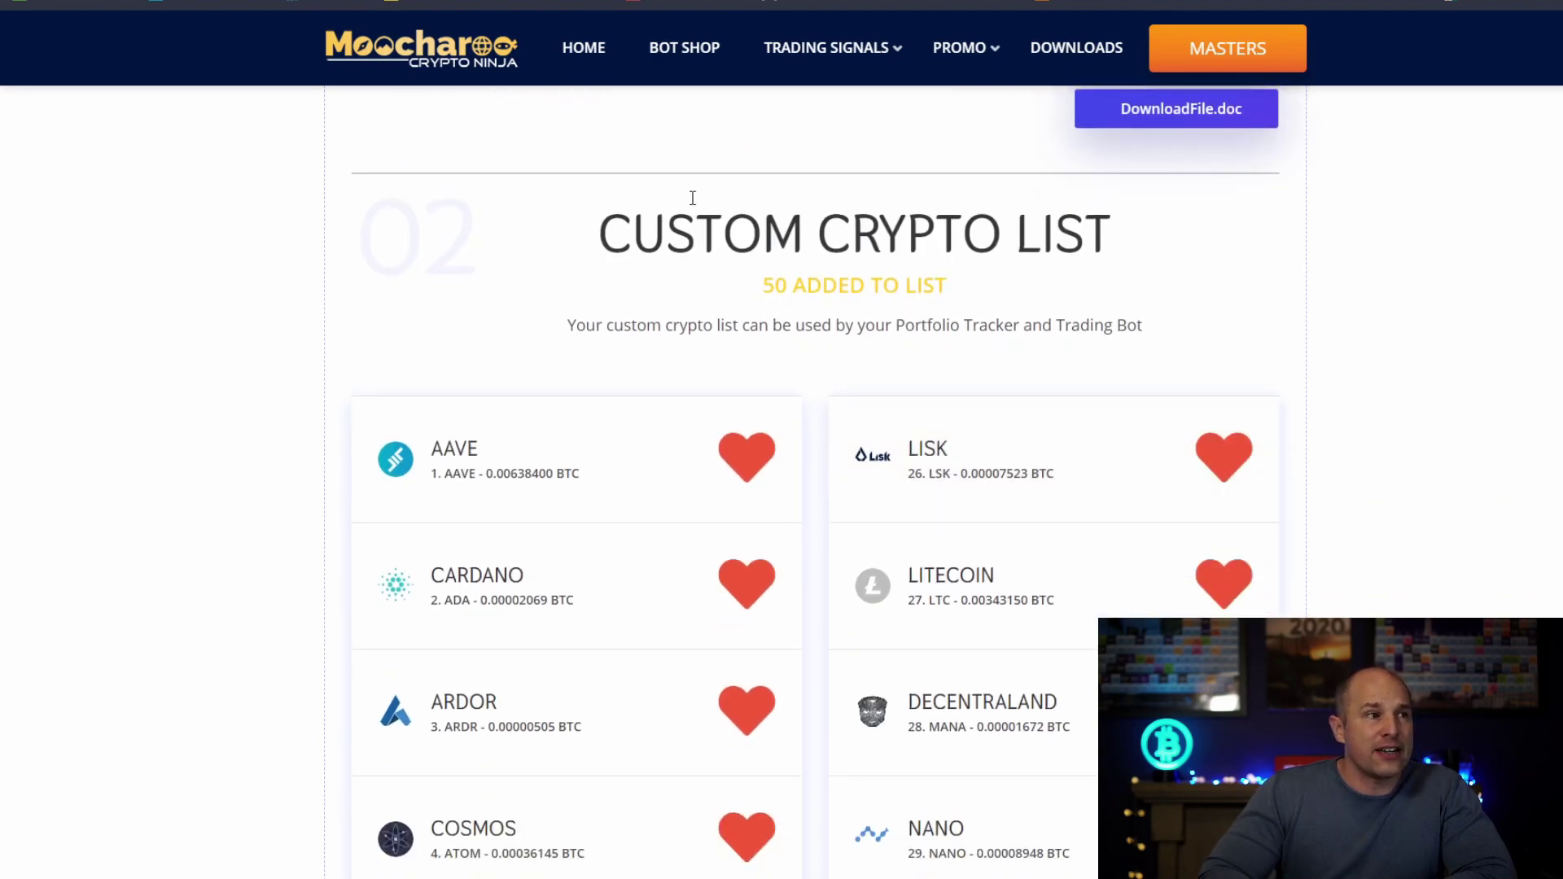
{"action": "scroll", "coordinate": [1219, 401], "scroll_direction": "down", "scroll_amount": 4}
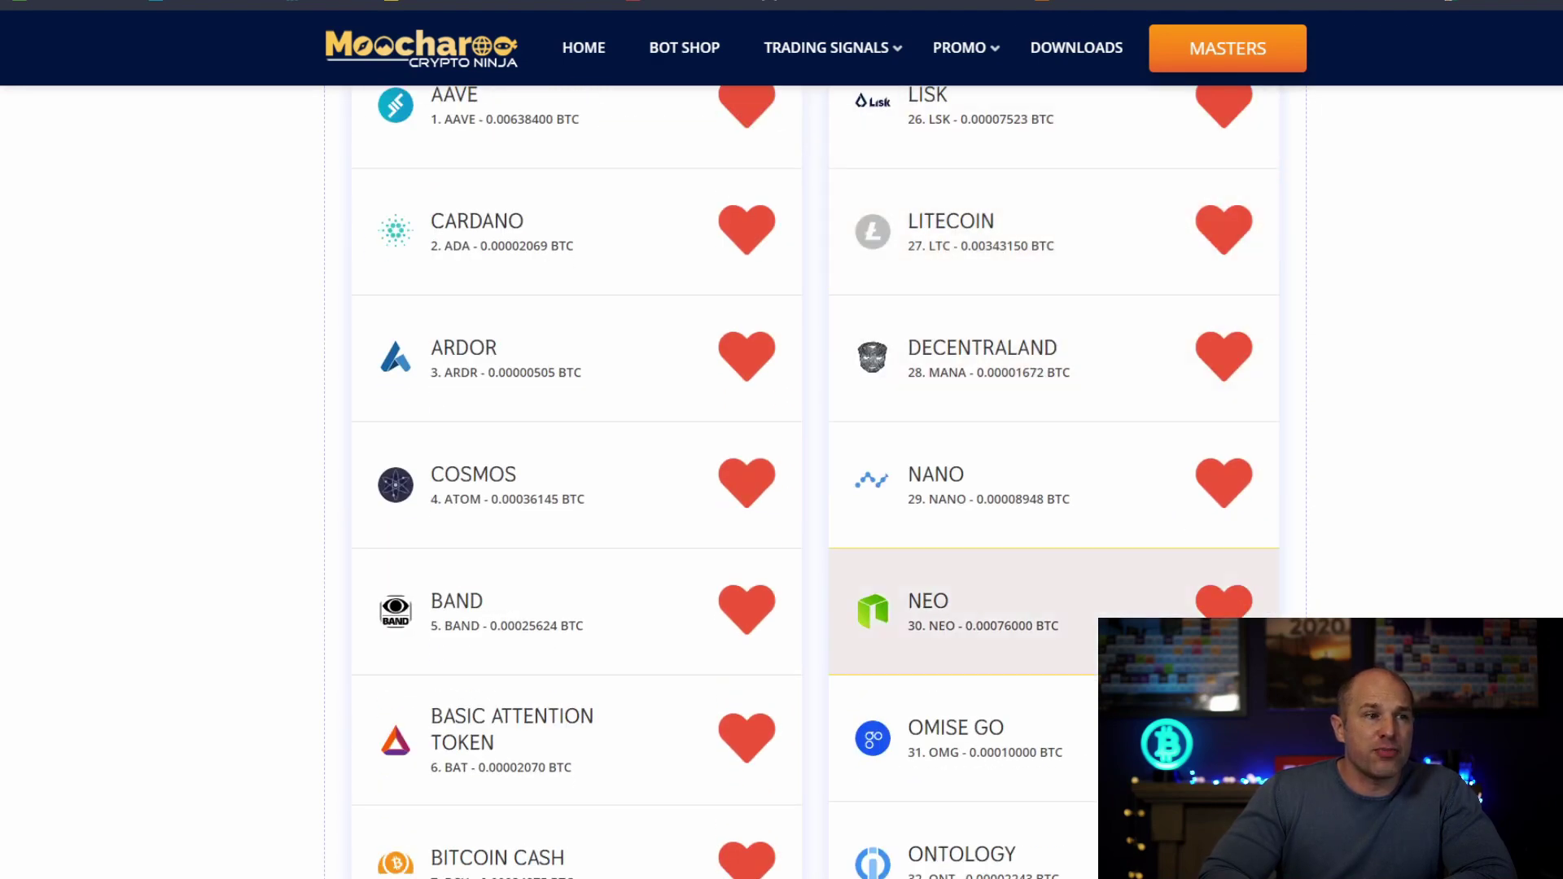
{"action": "left_click", "coordinate": [1217, 366]}
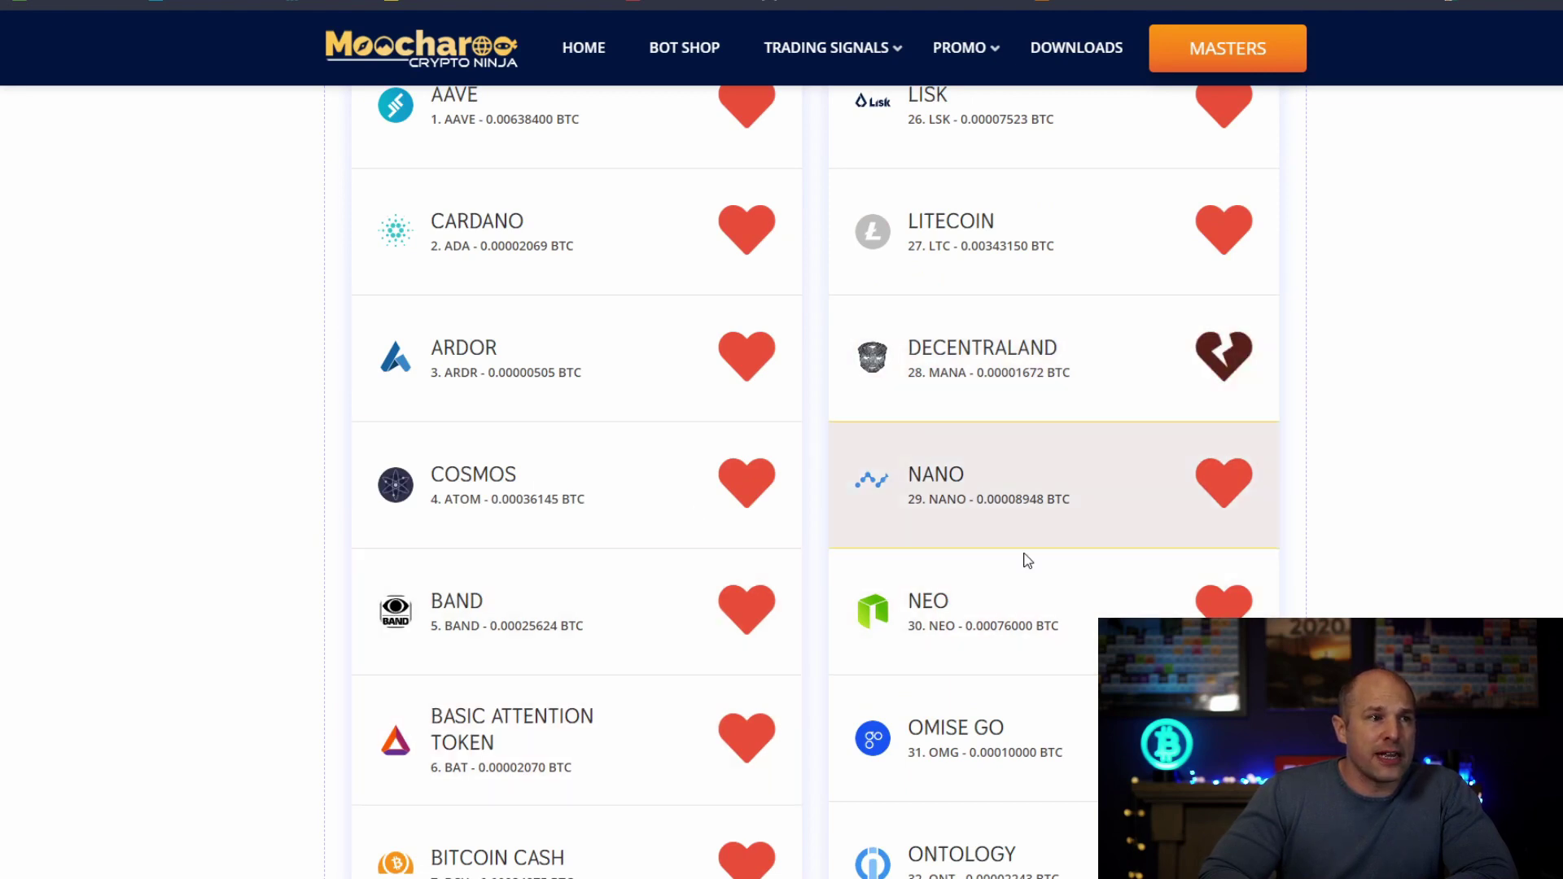
{"action": "left_click", "coordinate": [731, 501]}
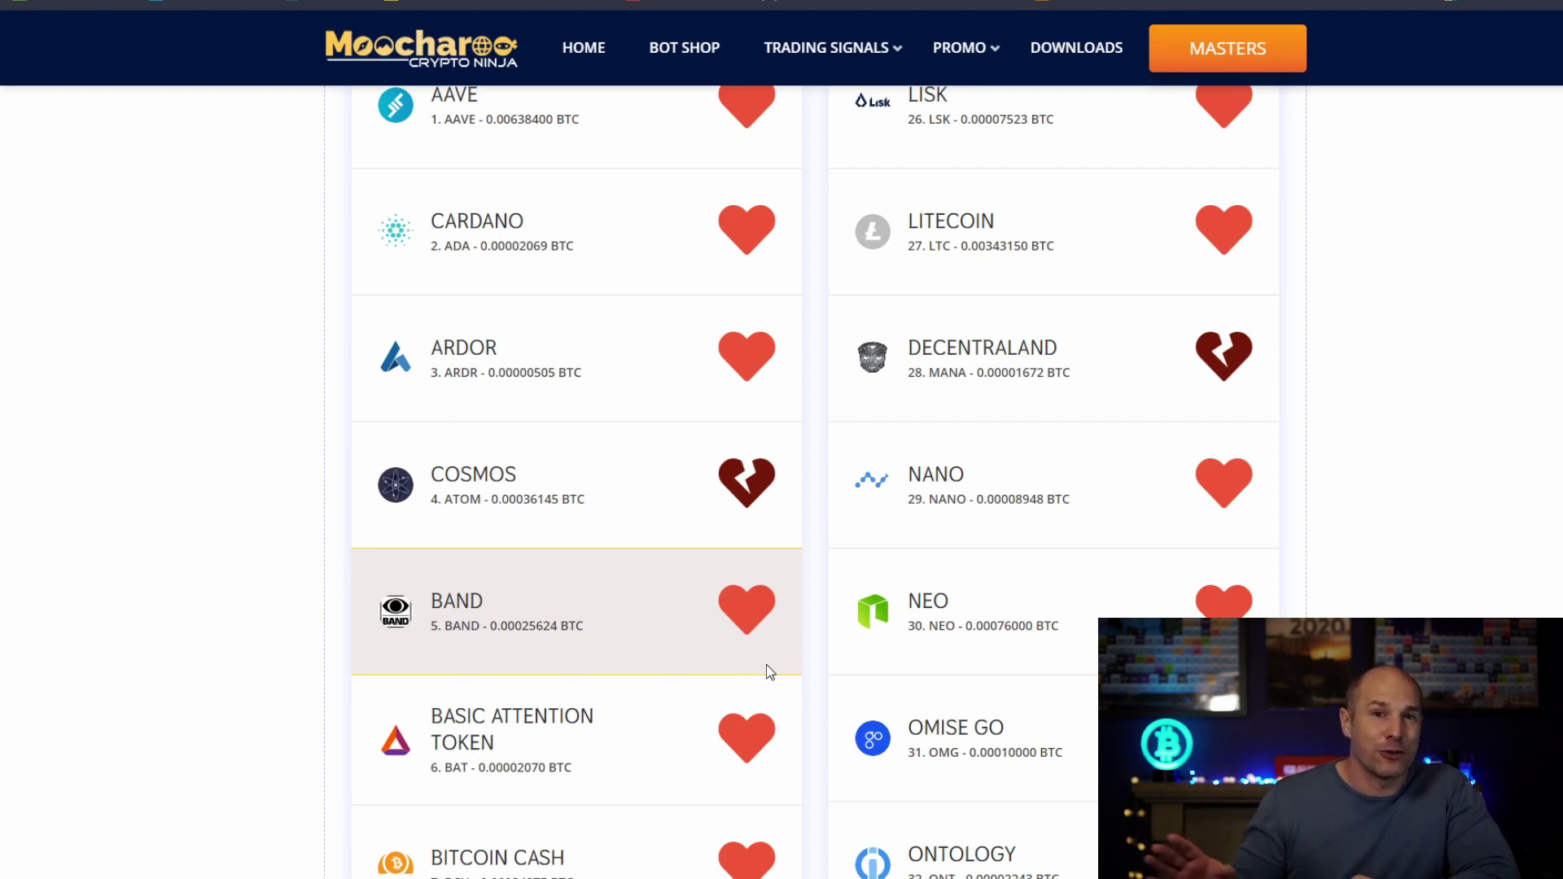
{"action": "left_click", "coordinate": [1226, 362]}
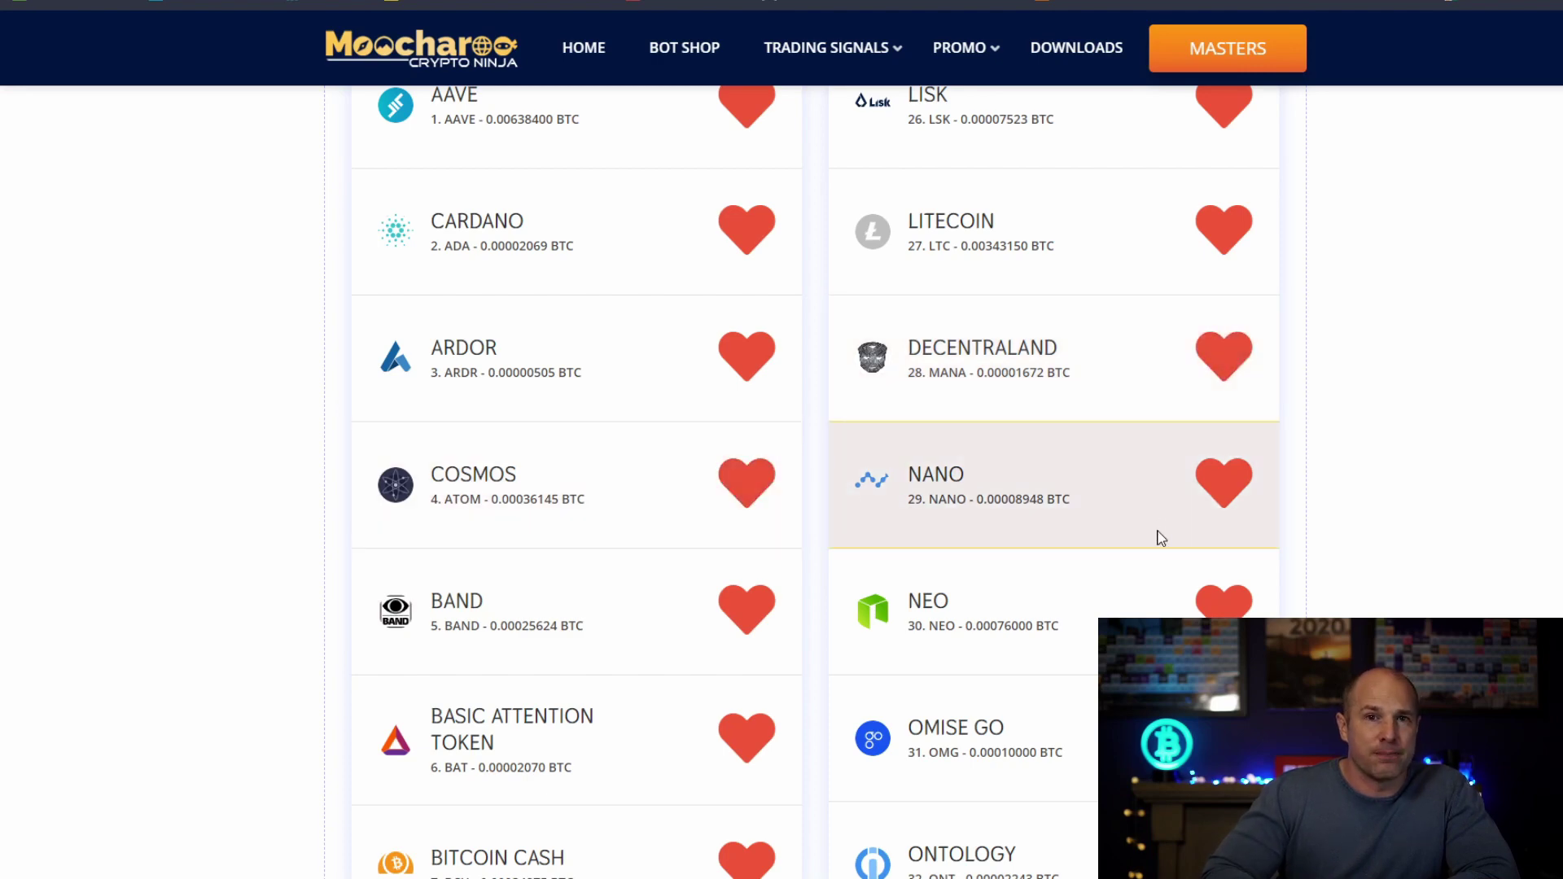
Step: Examine the Cybertronic Dog Kennel set-up guide's instructions for deploying a VULTR cloud compute server
{"action": "scroll", "coordinate": [1162, 539], "scroll_direction": "up", "scroll_amount": 8}
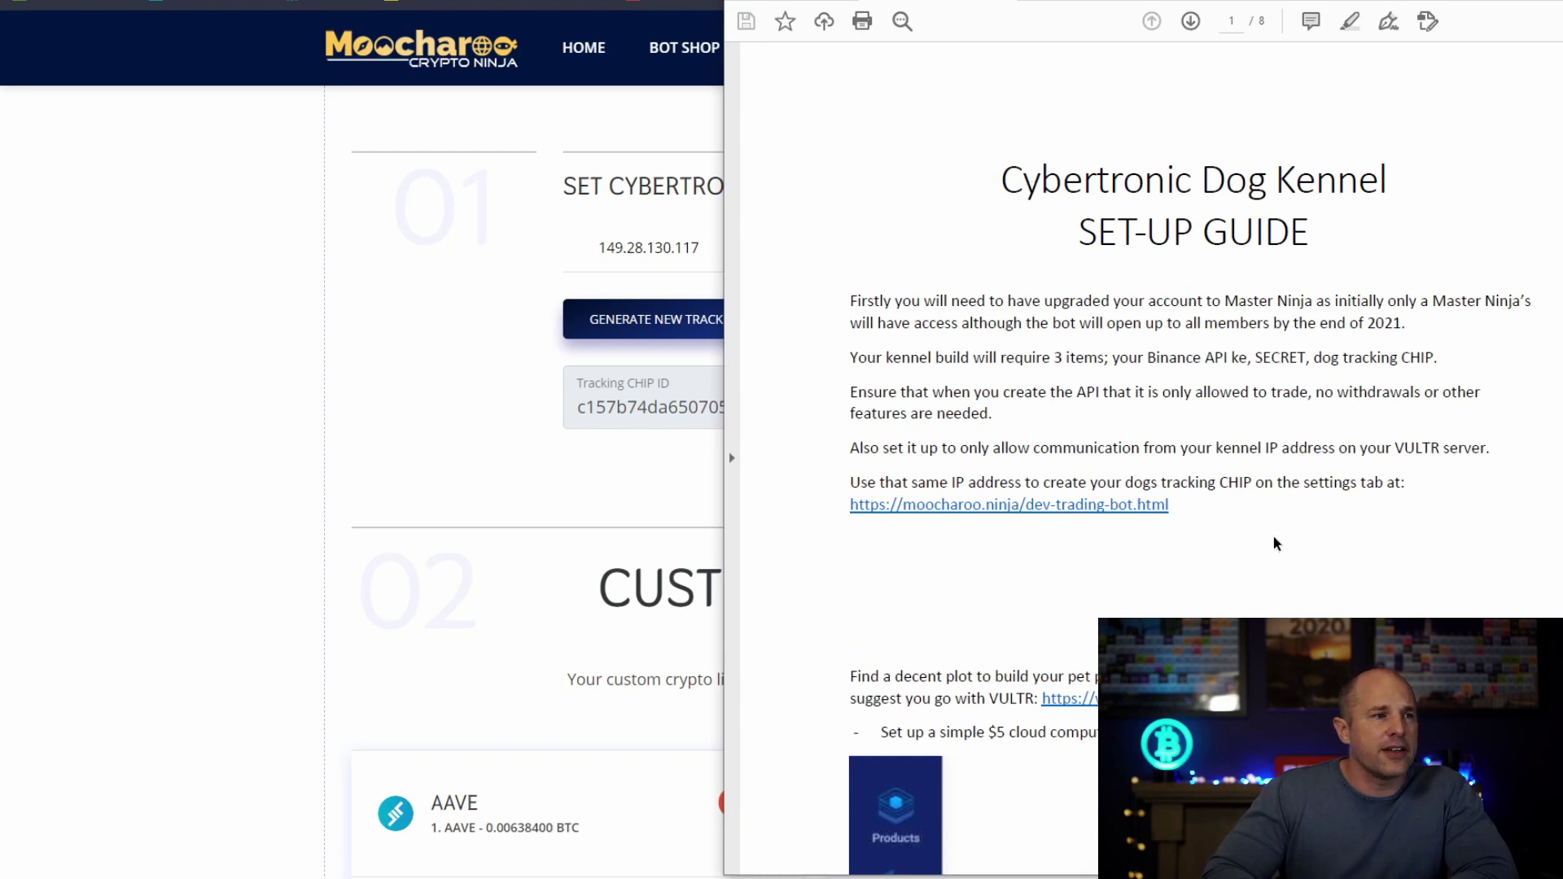
{"action": "scroll", "coordinate": [1275, 542], "scroll_direction": "down", "scroll_amount": 2}
{"action": "scroll", "coordinate": [1275, 541], "scroll_direction": "down", "scroll_amount": 13}
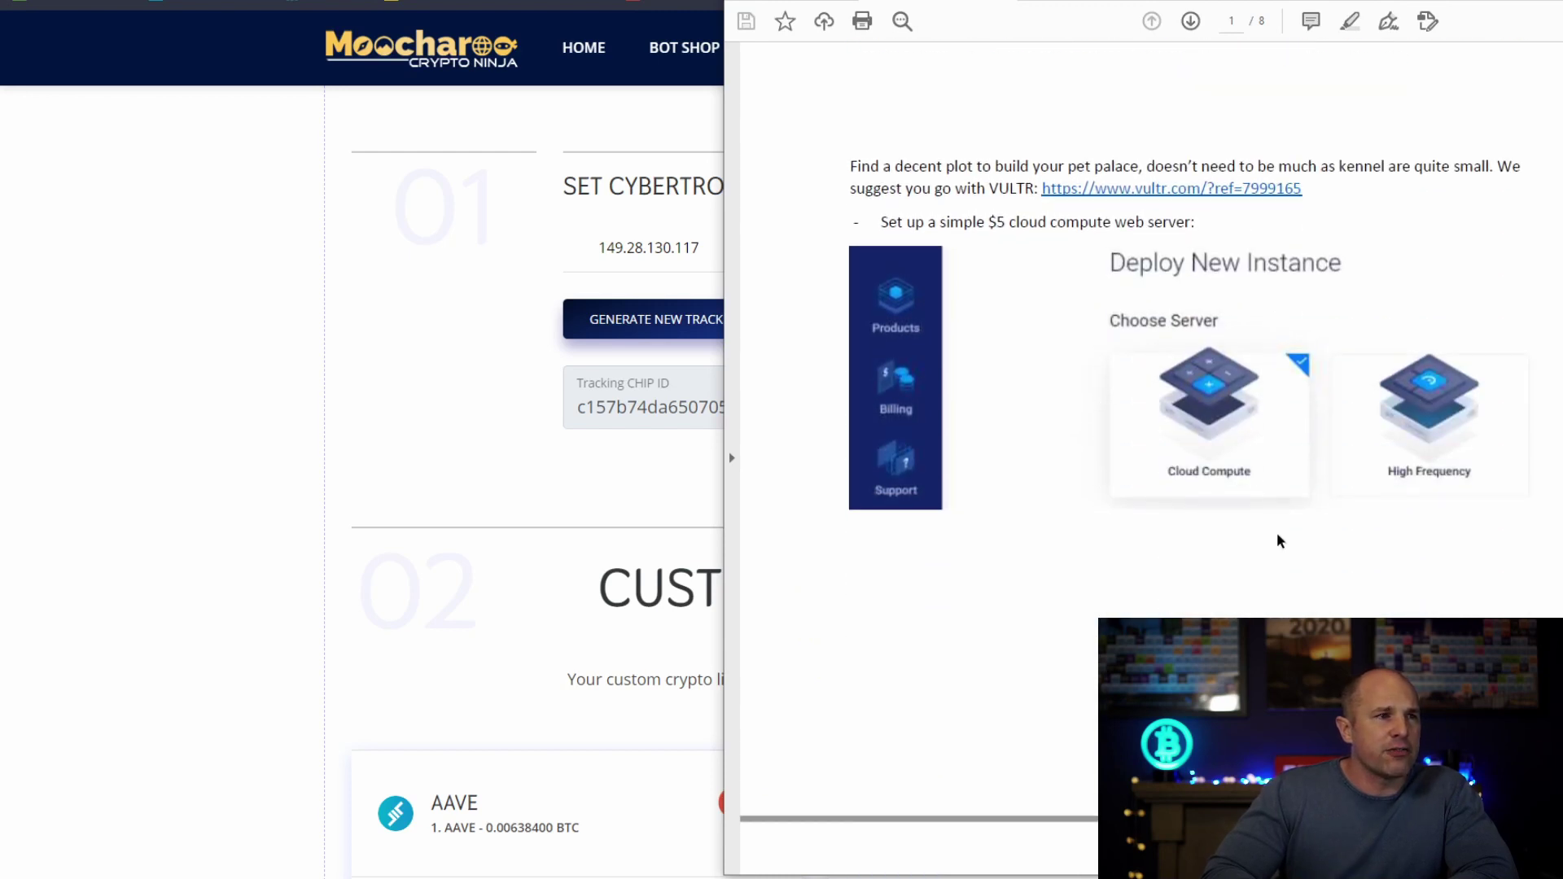
{"action": "scroll", "coordinate": [1283, 541], "scroll_direction": "up", "scroll_amount": 13}
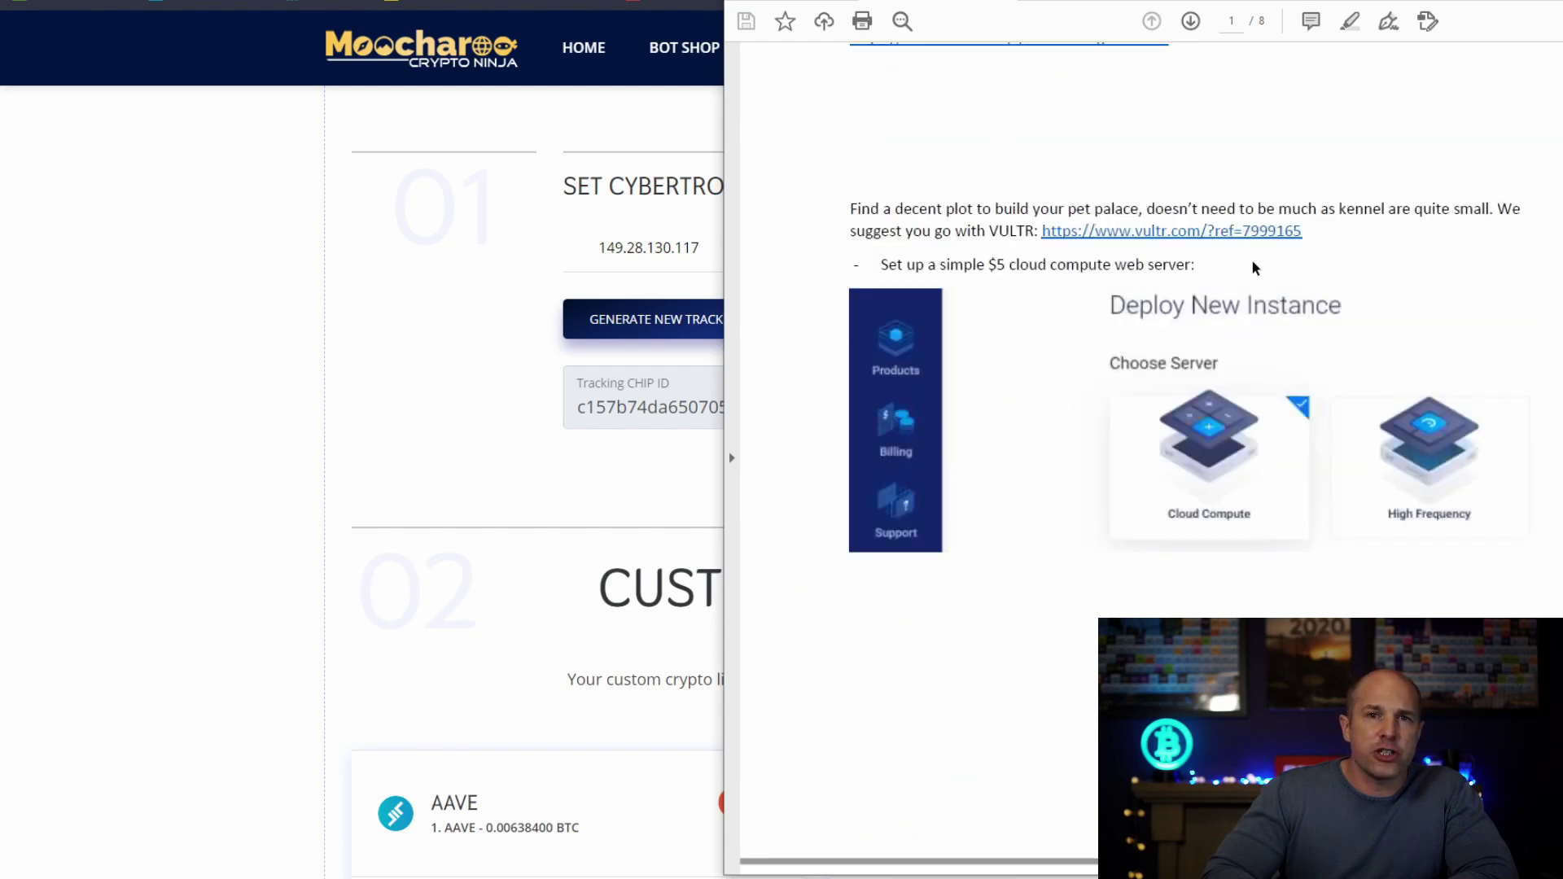
{"action": "scroll", "coordinate": [1238, 506], "scroll_direction": "down", "scroll_amount": 12}
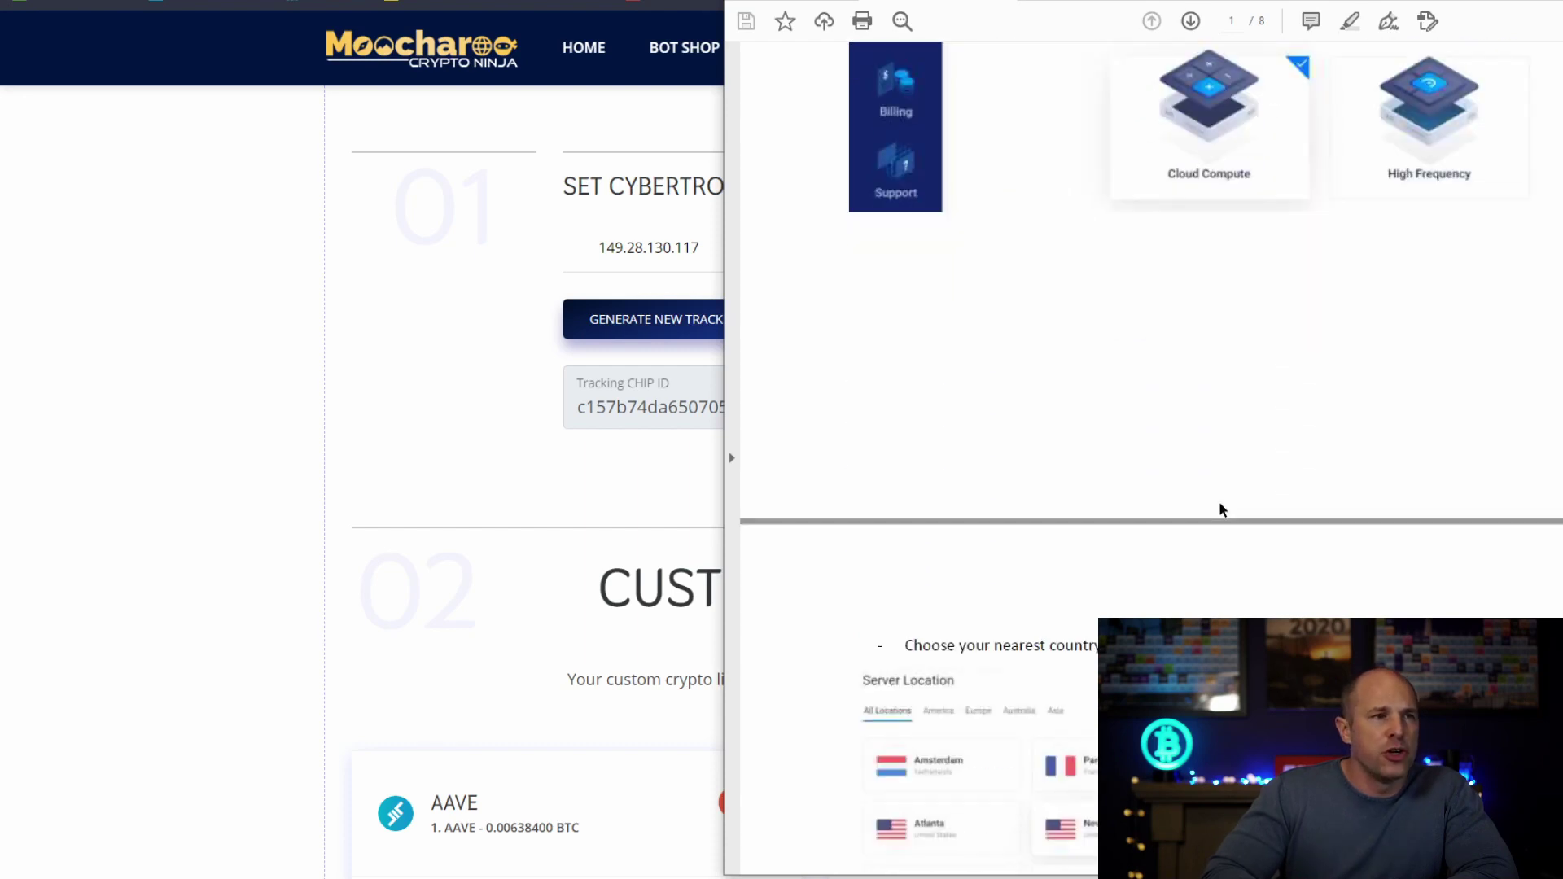
{"action": "scroll", "coordinate": [1175, 578], "scroll_direction": "down", "scroll_amount": 16}
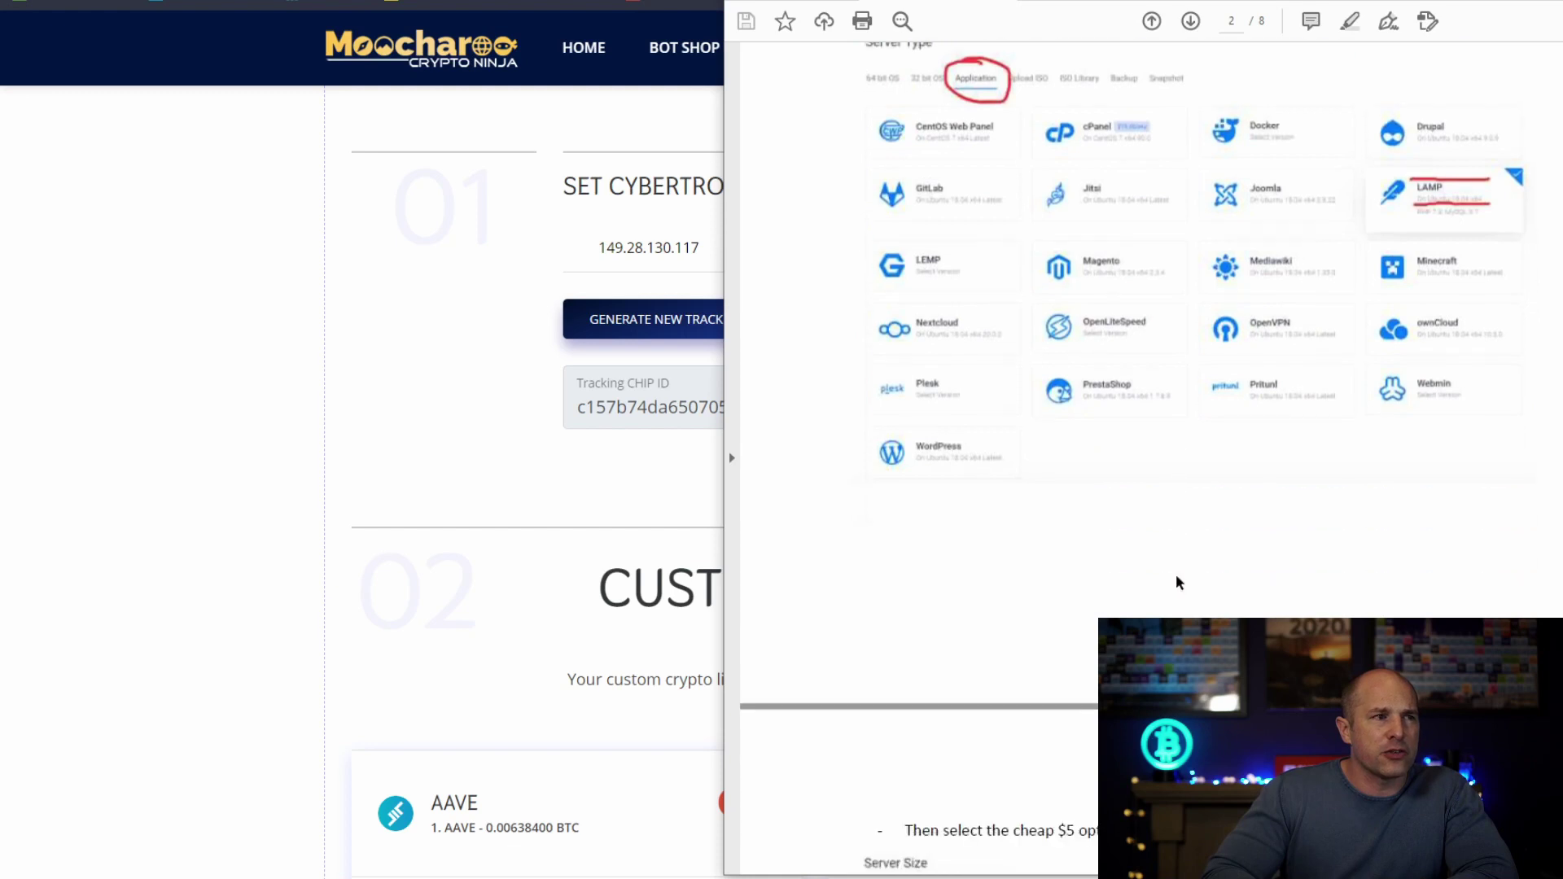
{"action": "scroll", "coordinate": [1178, 575], "scroll_direction": "down", "scroll_amount": 10}
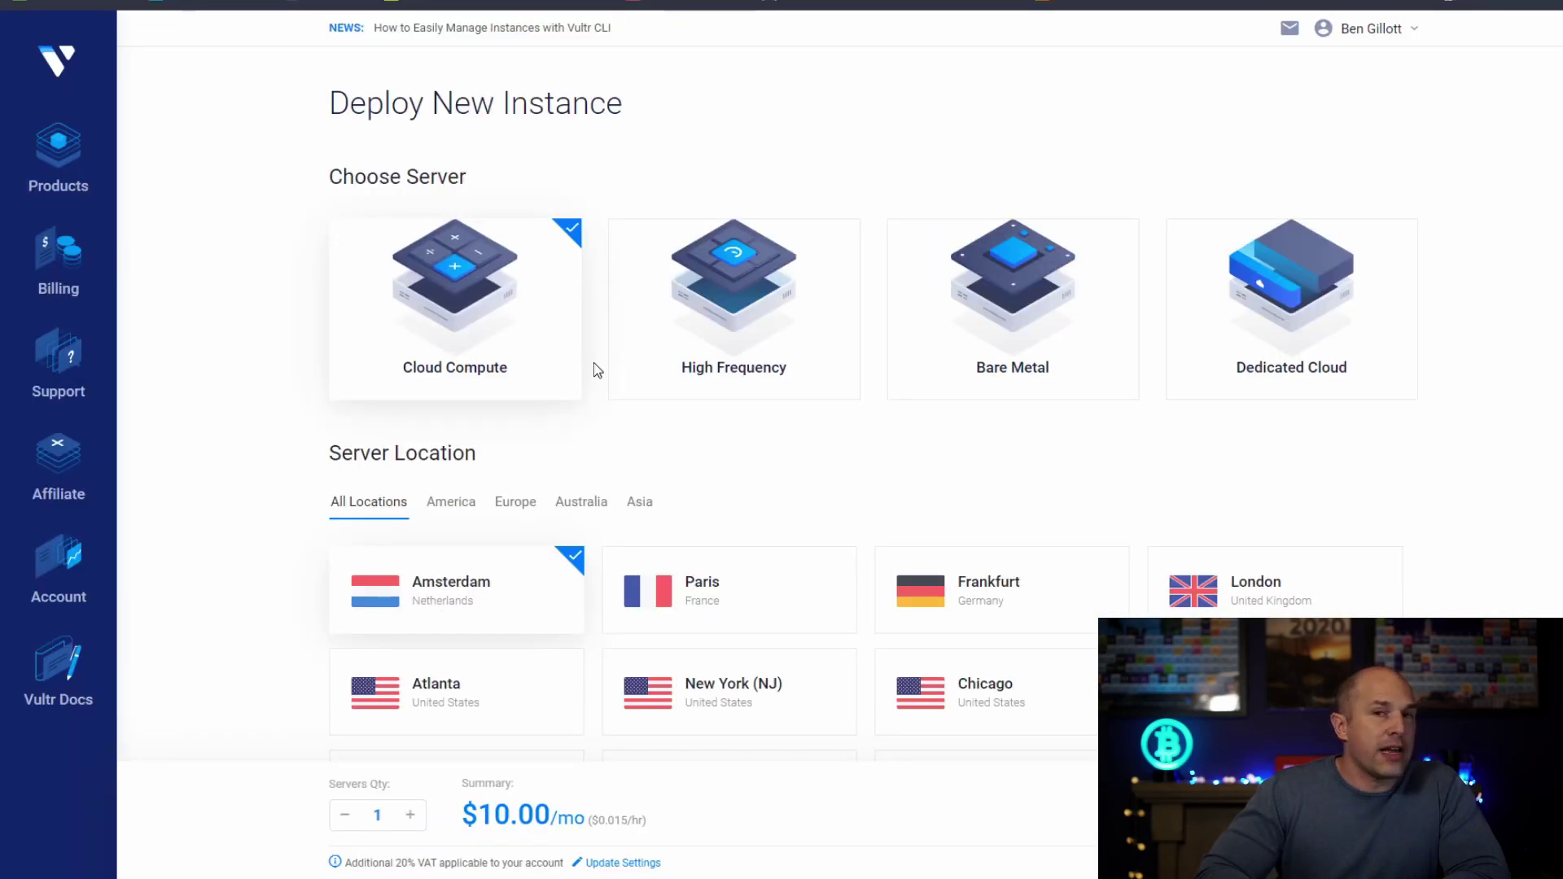
Step: Set the new Cloud Compute instance's server type to the LAMP application on Ubuntu 18.04
{"action": "scroll", "coordinate": [594, 363], "scroll_direction": "down", "scroll_amount": 3}
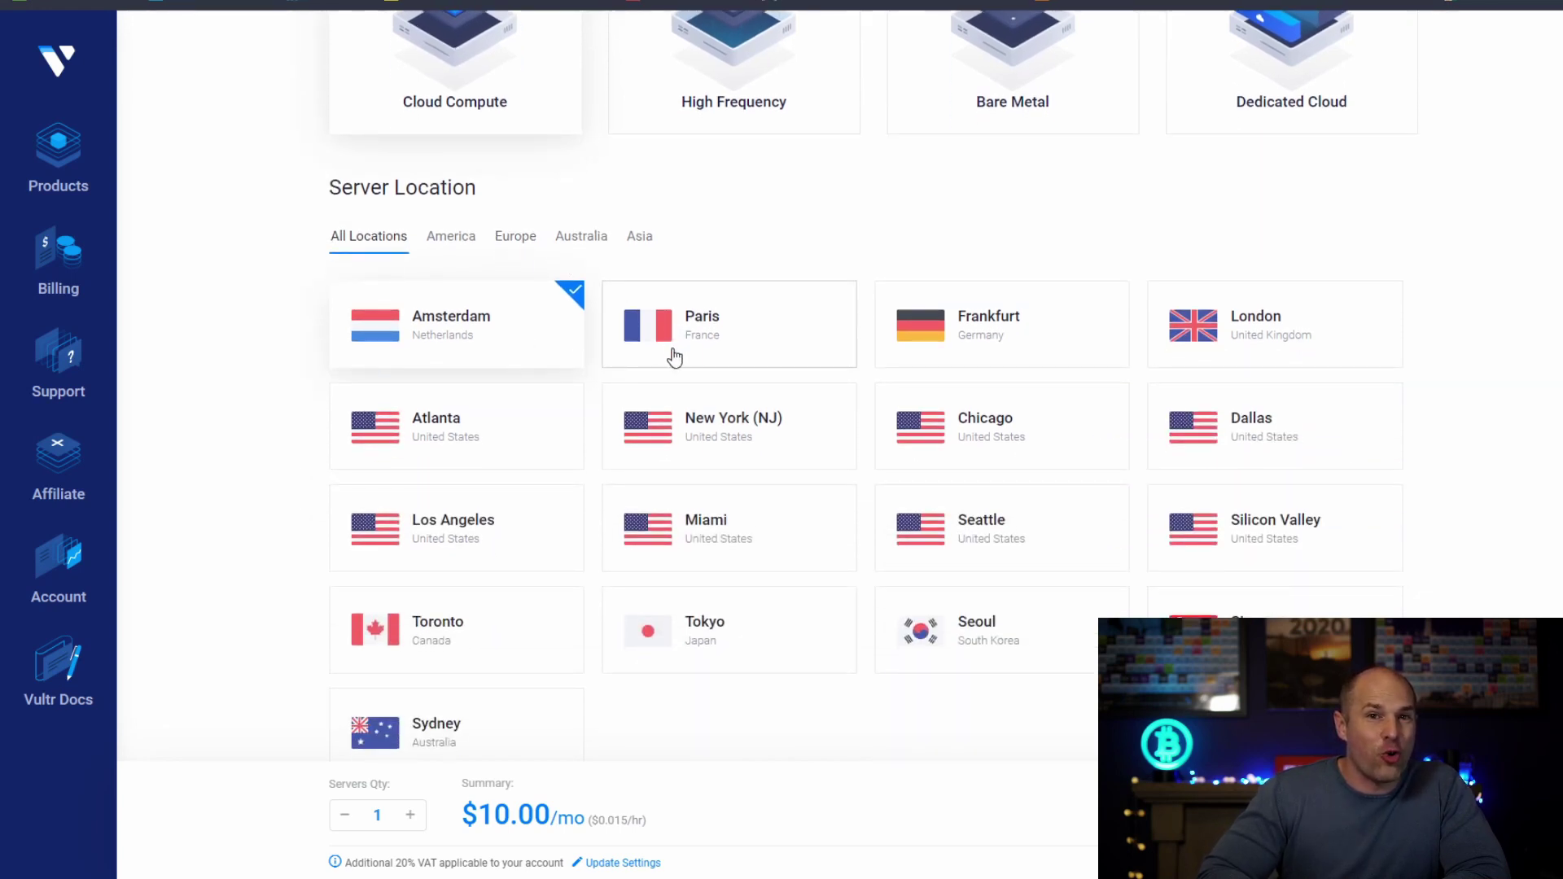
{"action": "scroll", "coordinate": [639, 394], "scroll_direction": "down", "scroll_amount": 2}
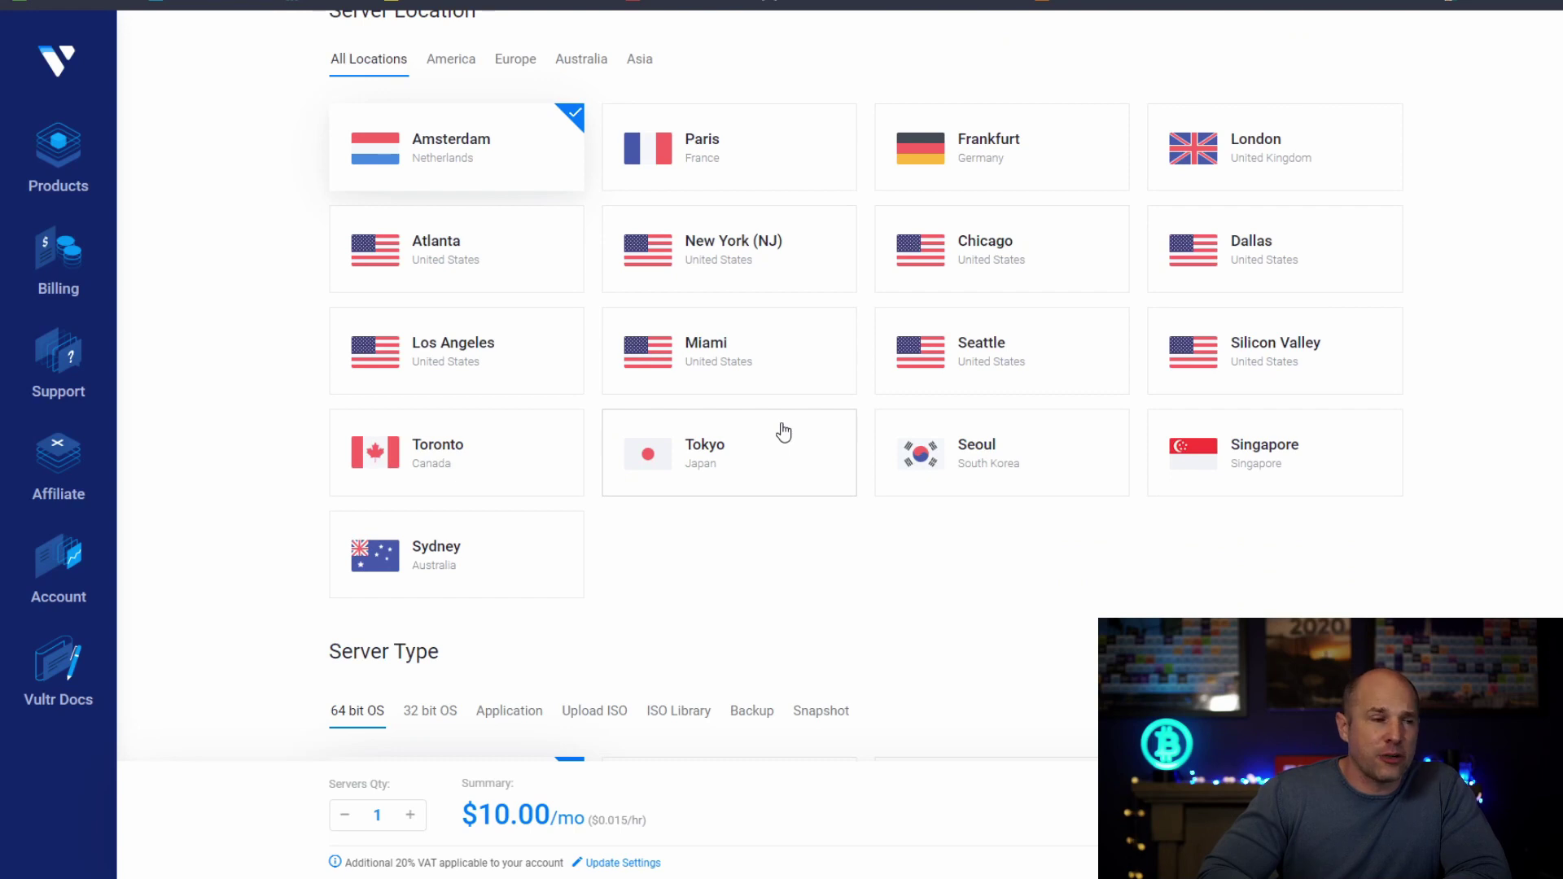
{"action": "scroll", "coordinate": [784, 433], "scroll_direction": "down", "scroll_amount": 6}
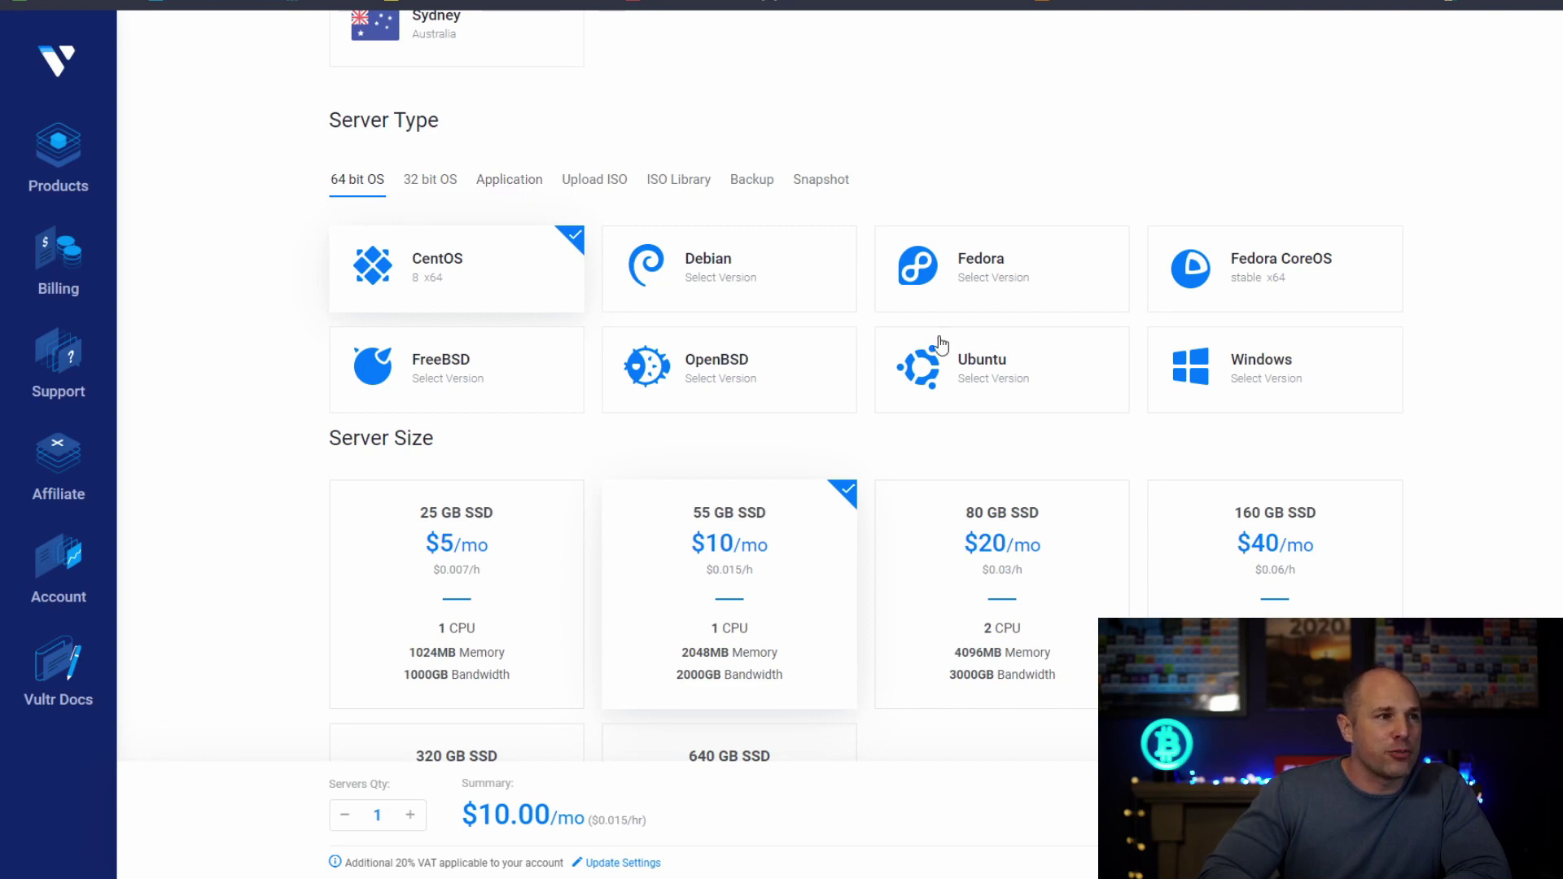
{"action": "mouse_move", "coordinate": [957, 358]}
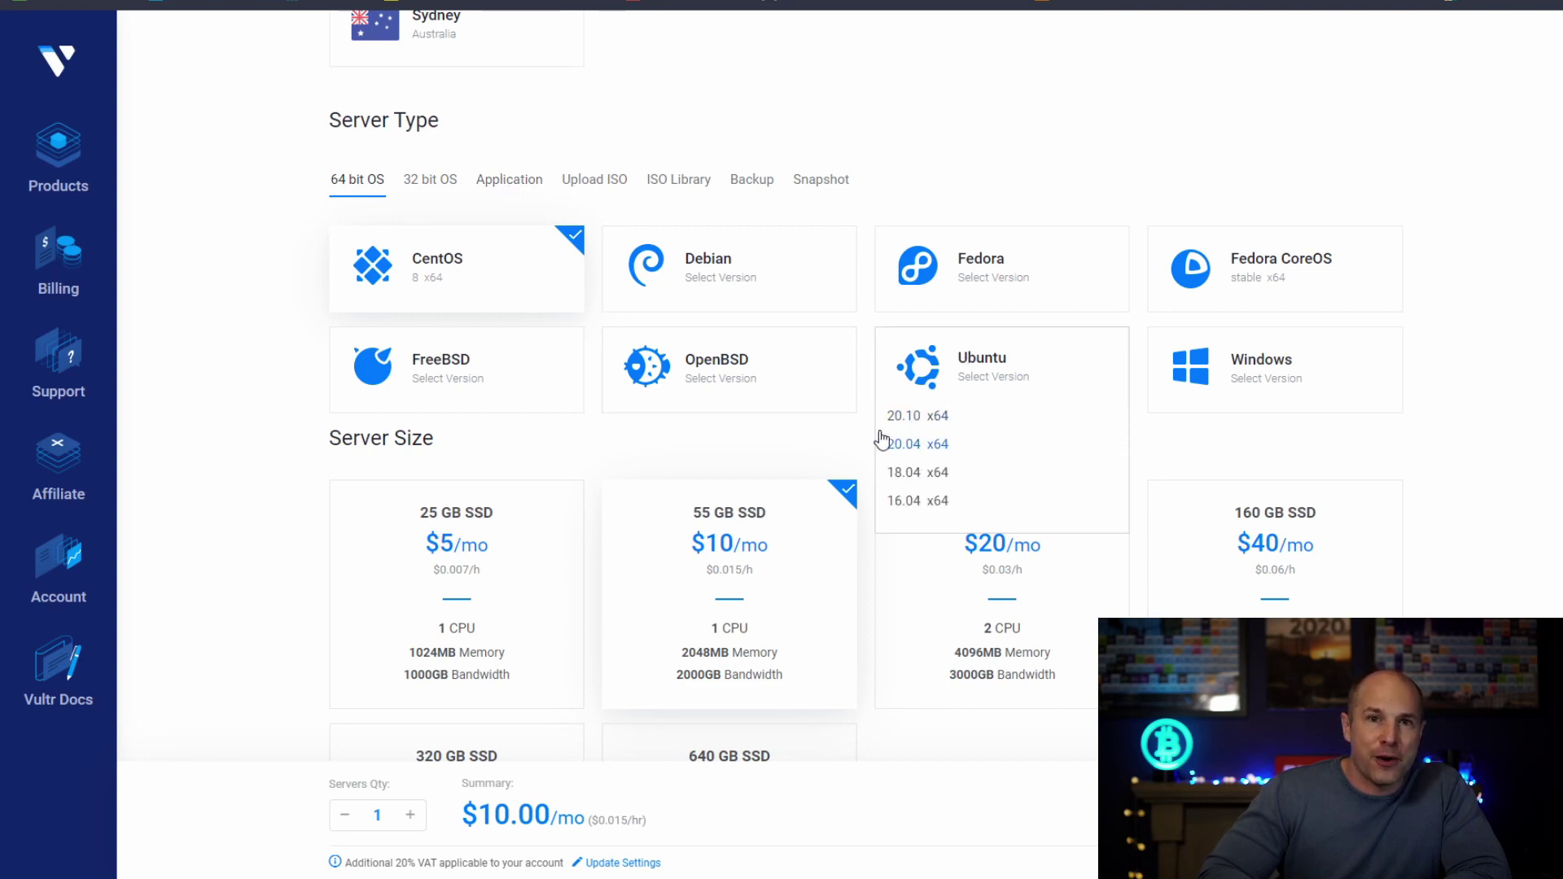
{"action": "left_click", "coordinate": [506, 186]}
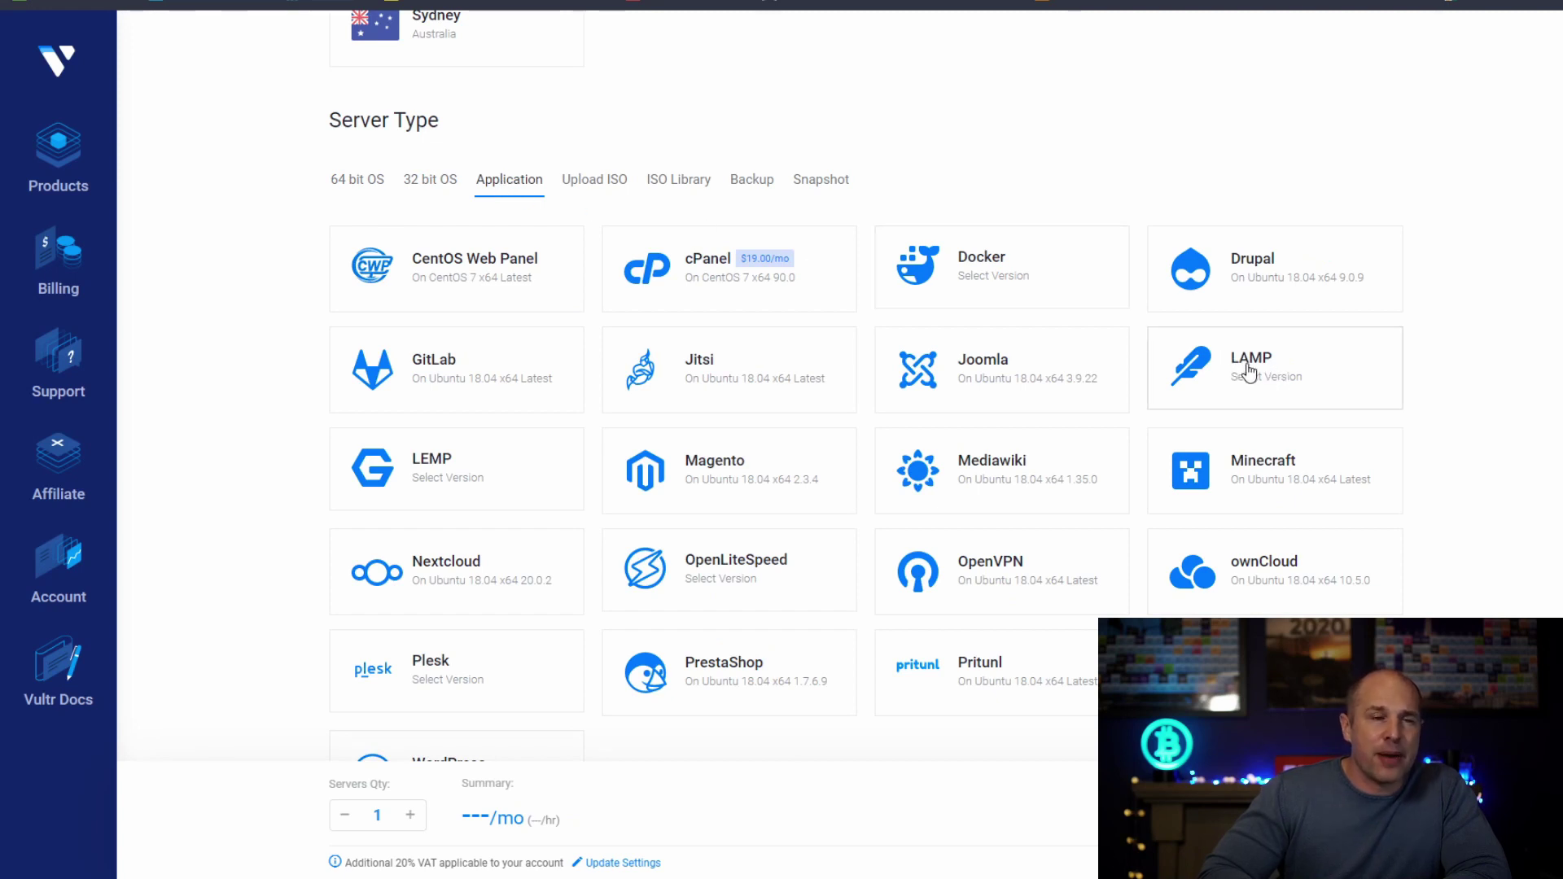
{"action": "left_click", "coordinate": [1292, 391]}
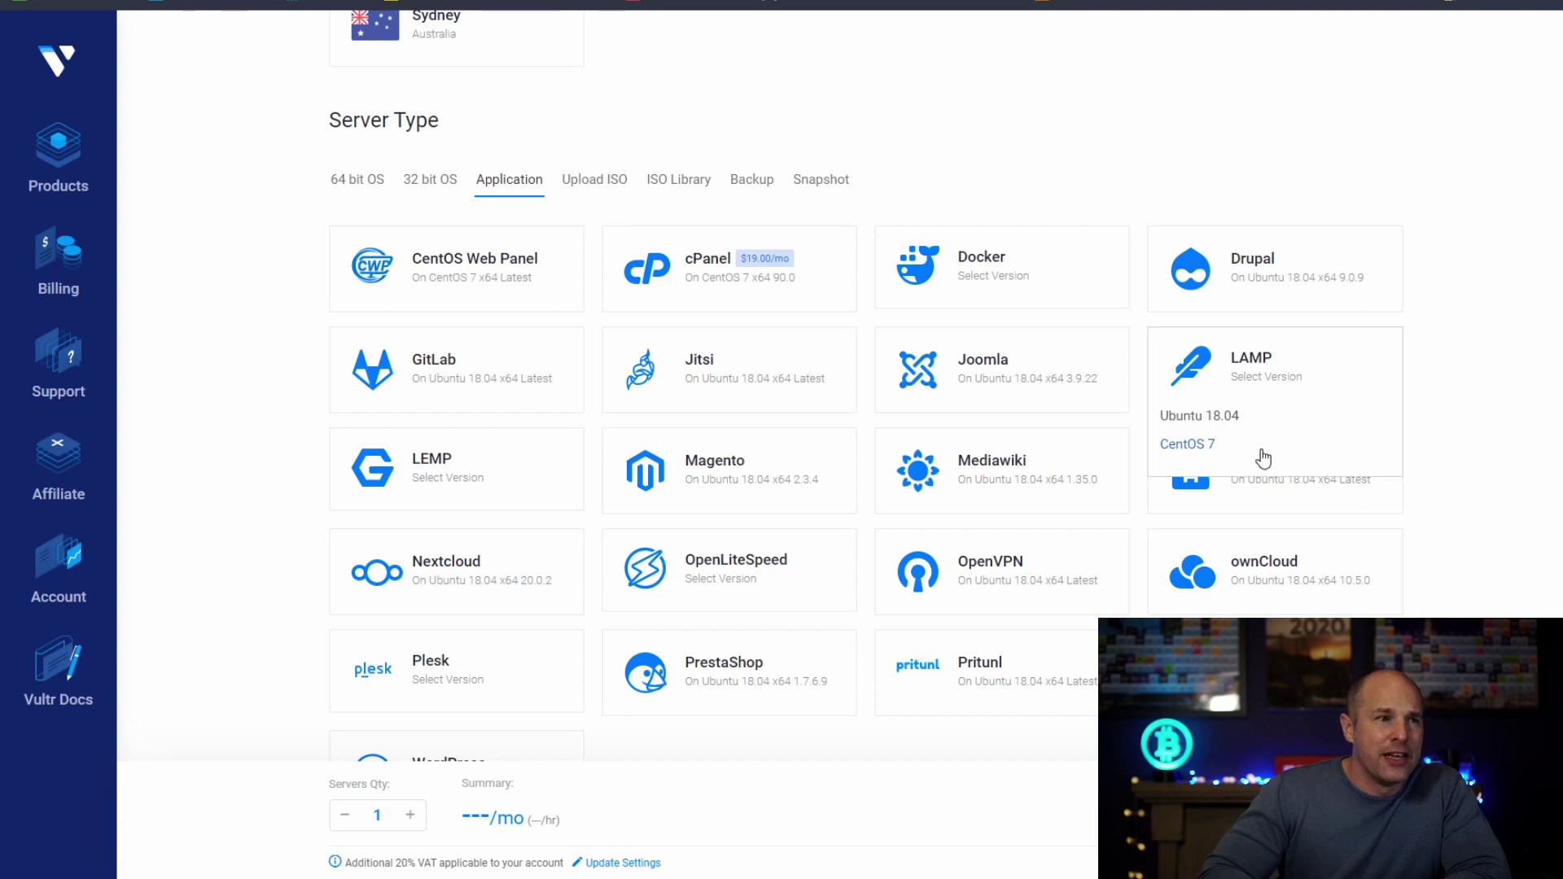
{"action": "left_click", "coordinate": [1227, 418]}
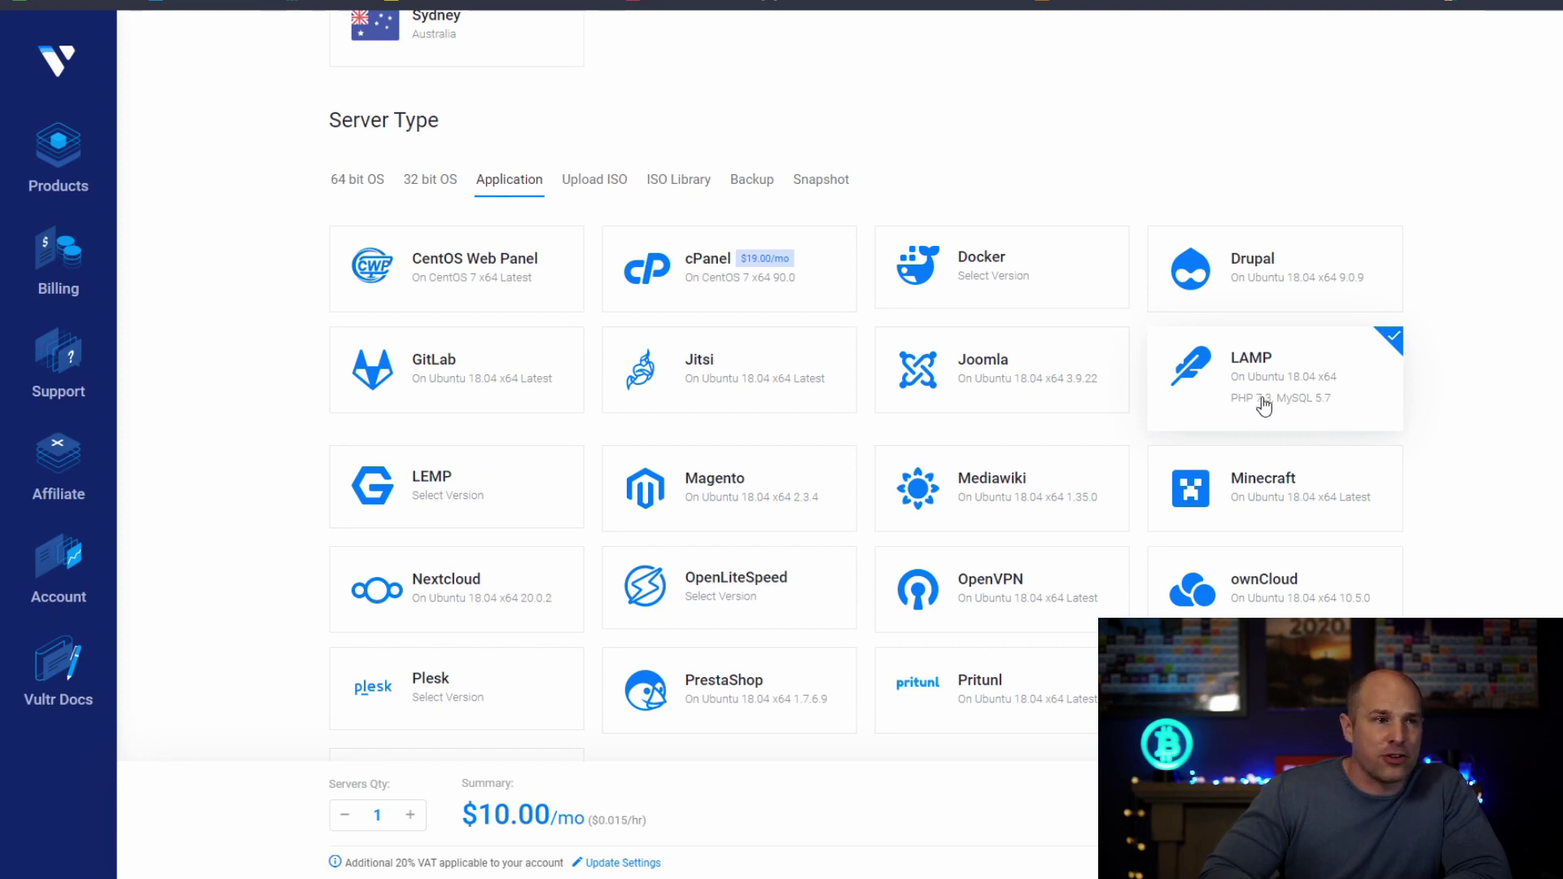
Step: Choose the 25 GB SSD server size at $5/mo for the new instance
{"action": "scroll", "coordinate": [1220, 379], "scroll_direction": "down", "scroll_amount": 8}
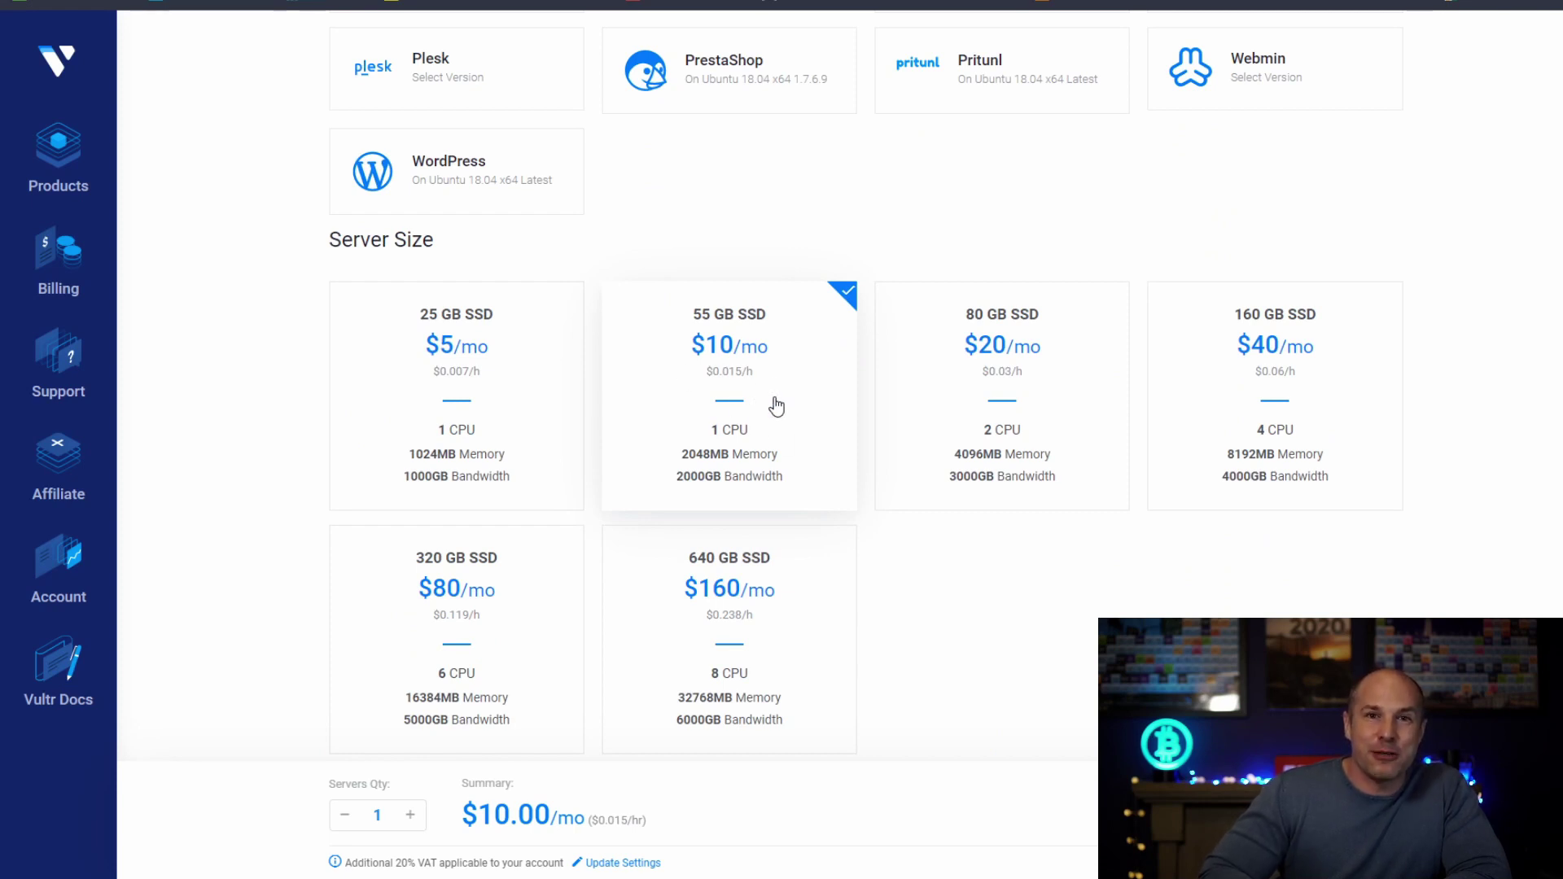
{"action": "left_click", "coordinate": [398, 377]}
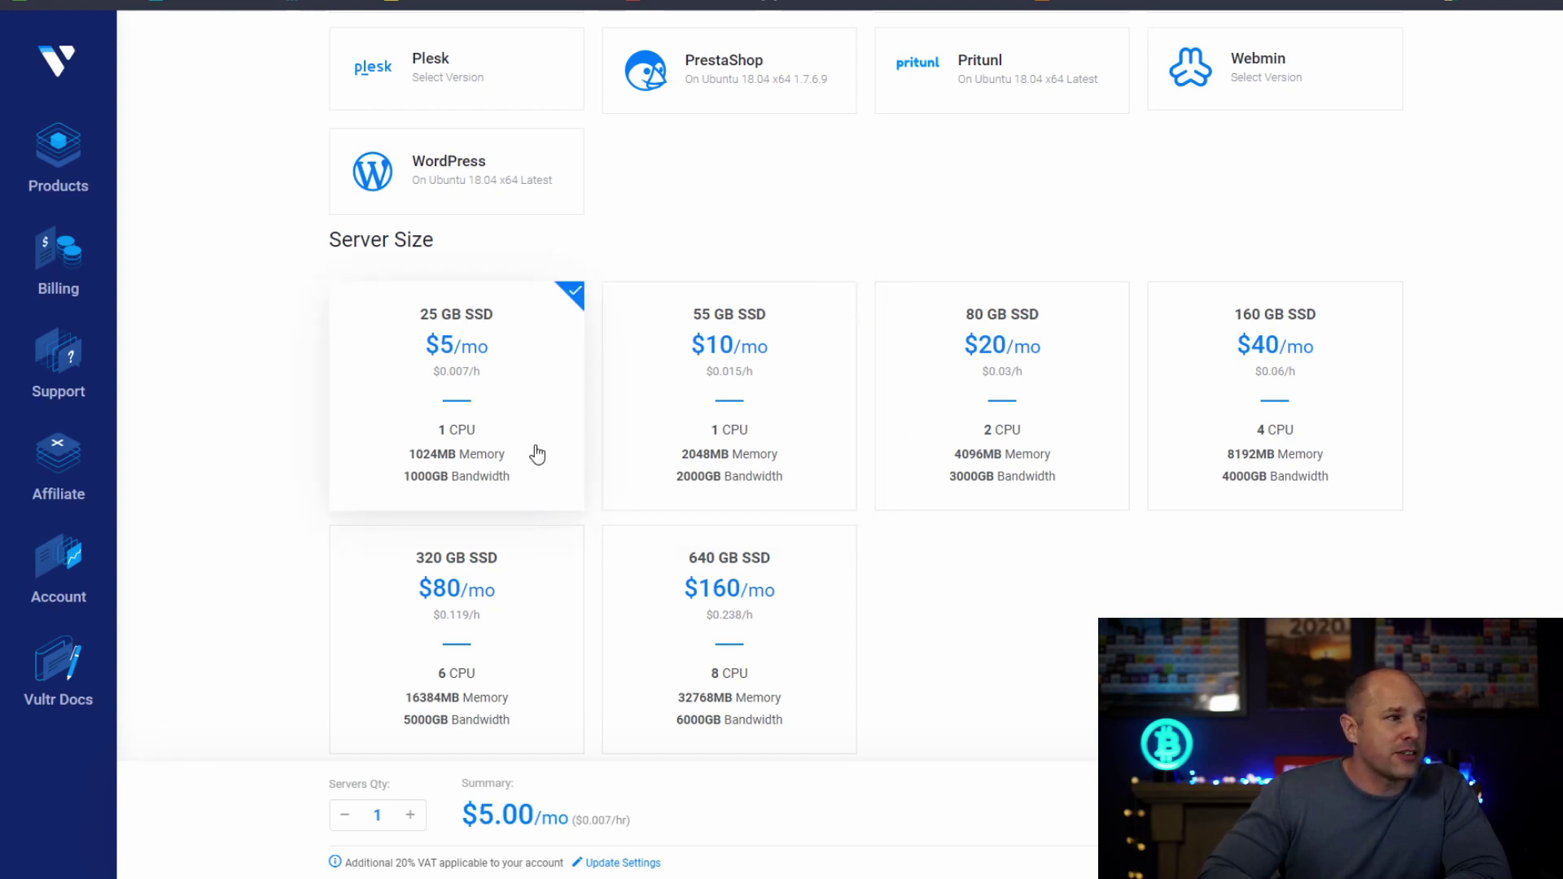
{"action": "scroll", "coordinate": [538, 454], "scroll_direction": "down", "scroll_amount": 2}
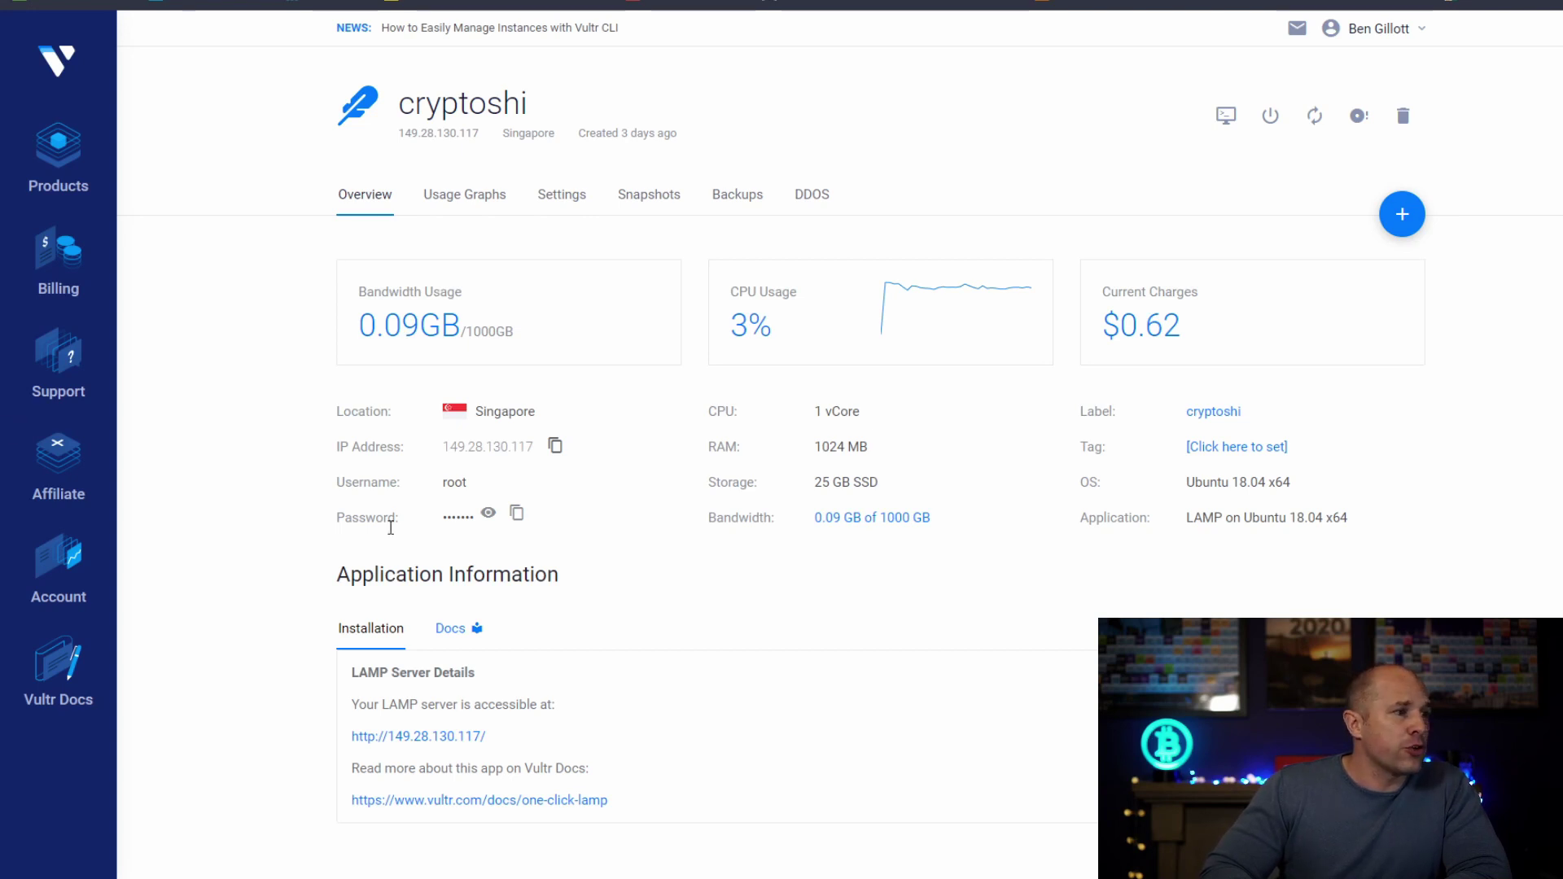
Step: Copy the cryptoshi server's root password, and review the kennel guide's Binance API and tracking chip instructions
{"action": "left_click", "coordinate": [517, 513]}
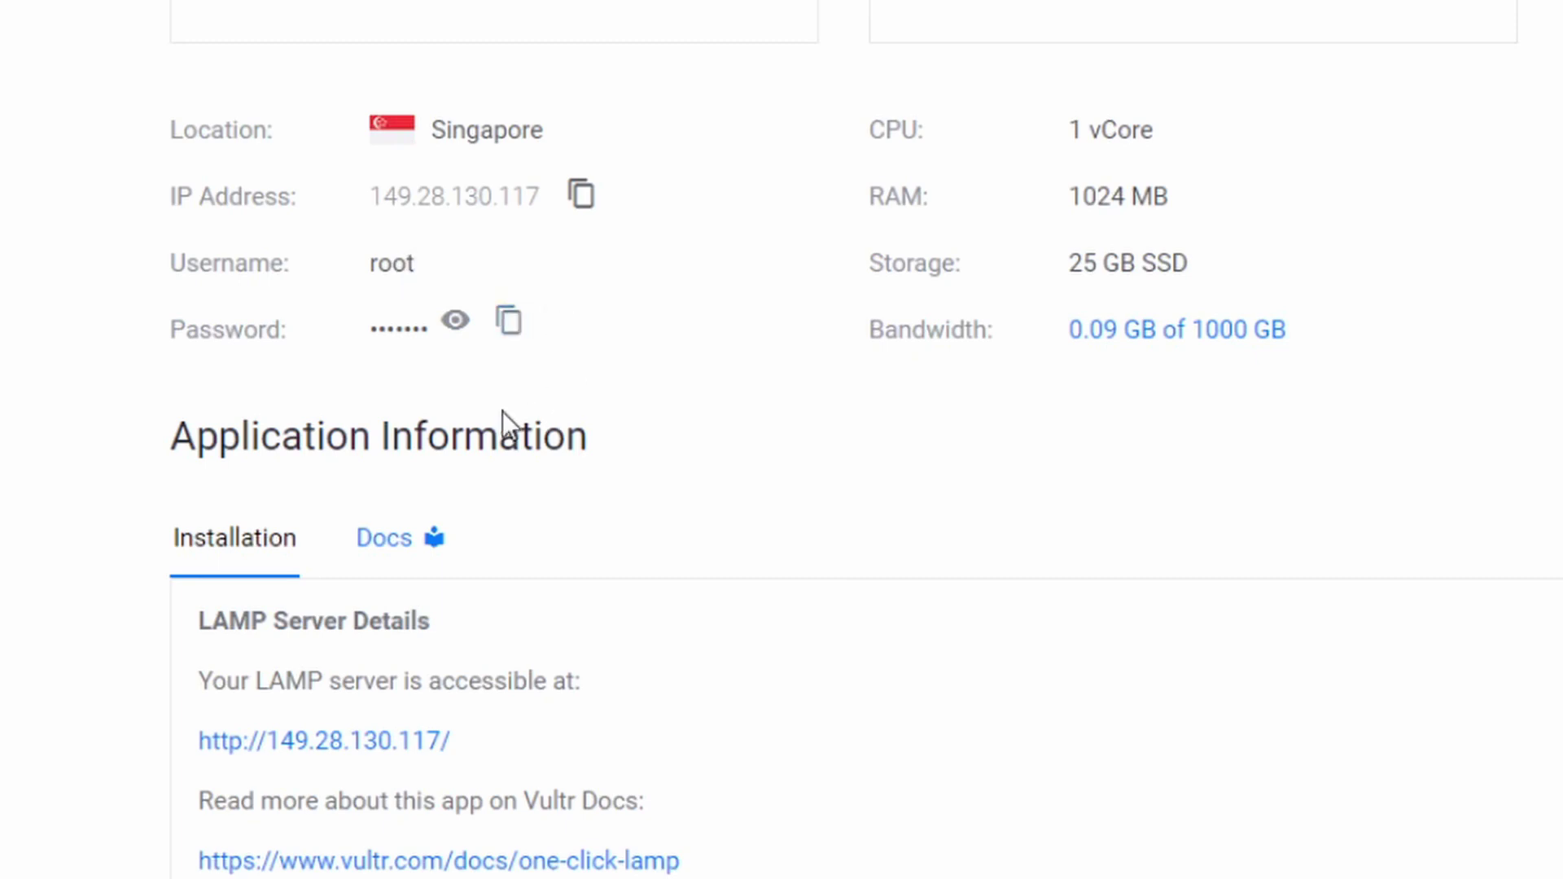
{"action": "left_click", "coordinate": [368, 747]}
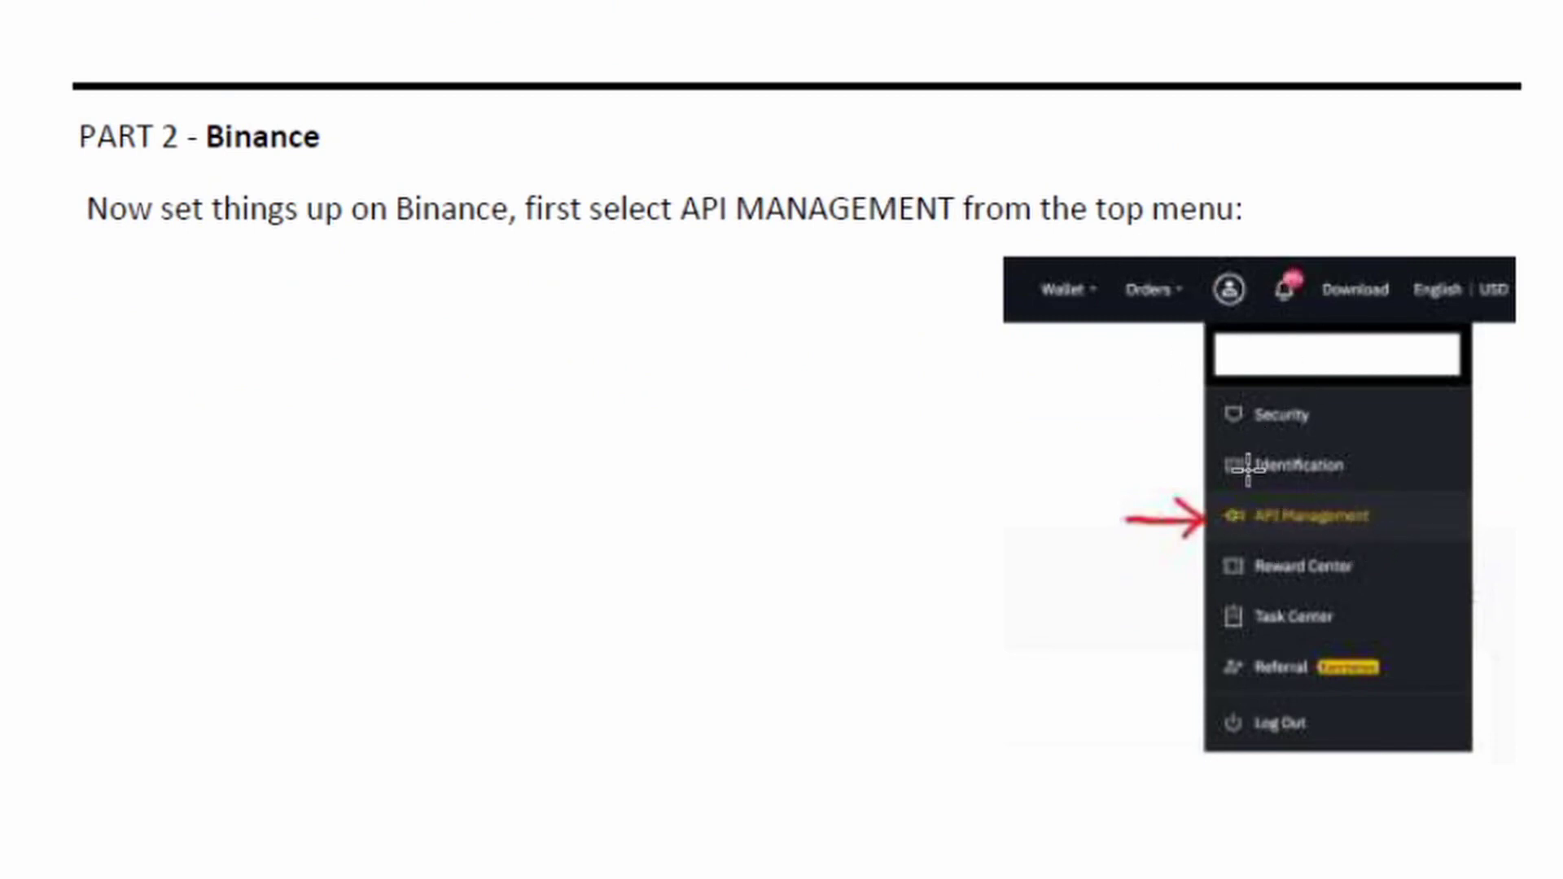
{"action": "scroll", "coordinate": [1291, 516], "scroll_direction": "down", "scroll_amount": 5}
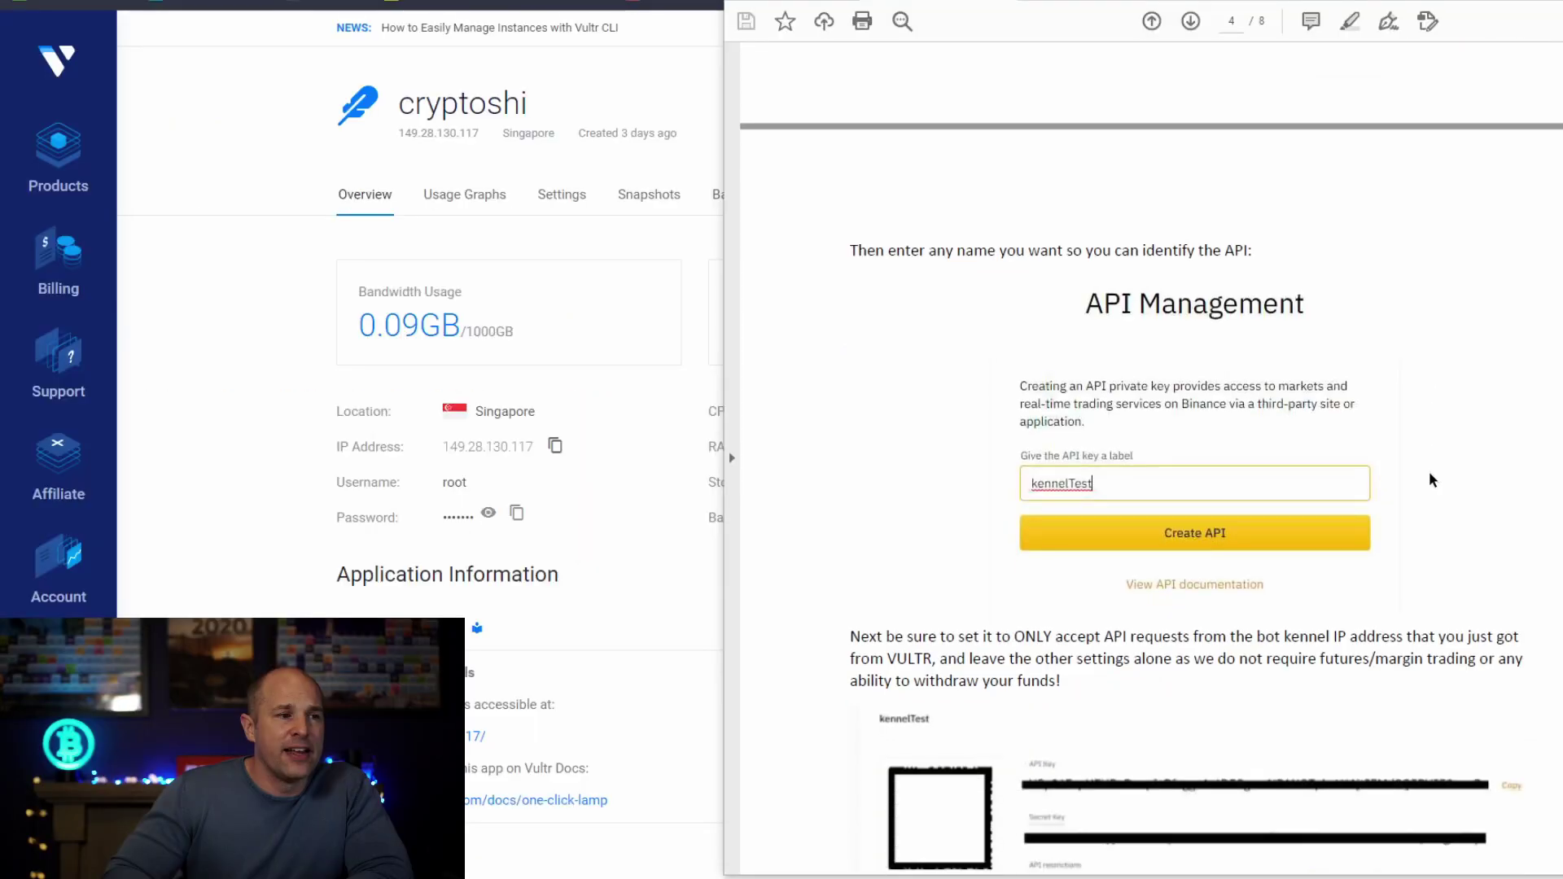
{"action": "scroll", "coordinate": [1181, 457], "scroll_direction": "down", "scroll_amount": 1}
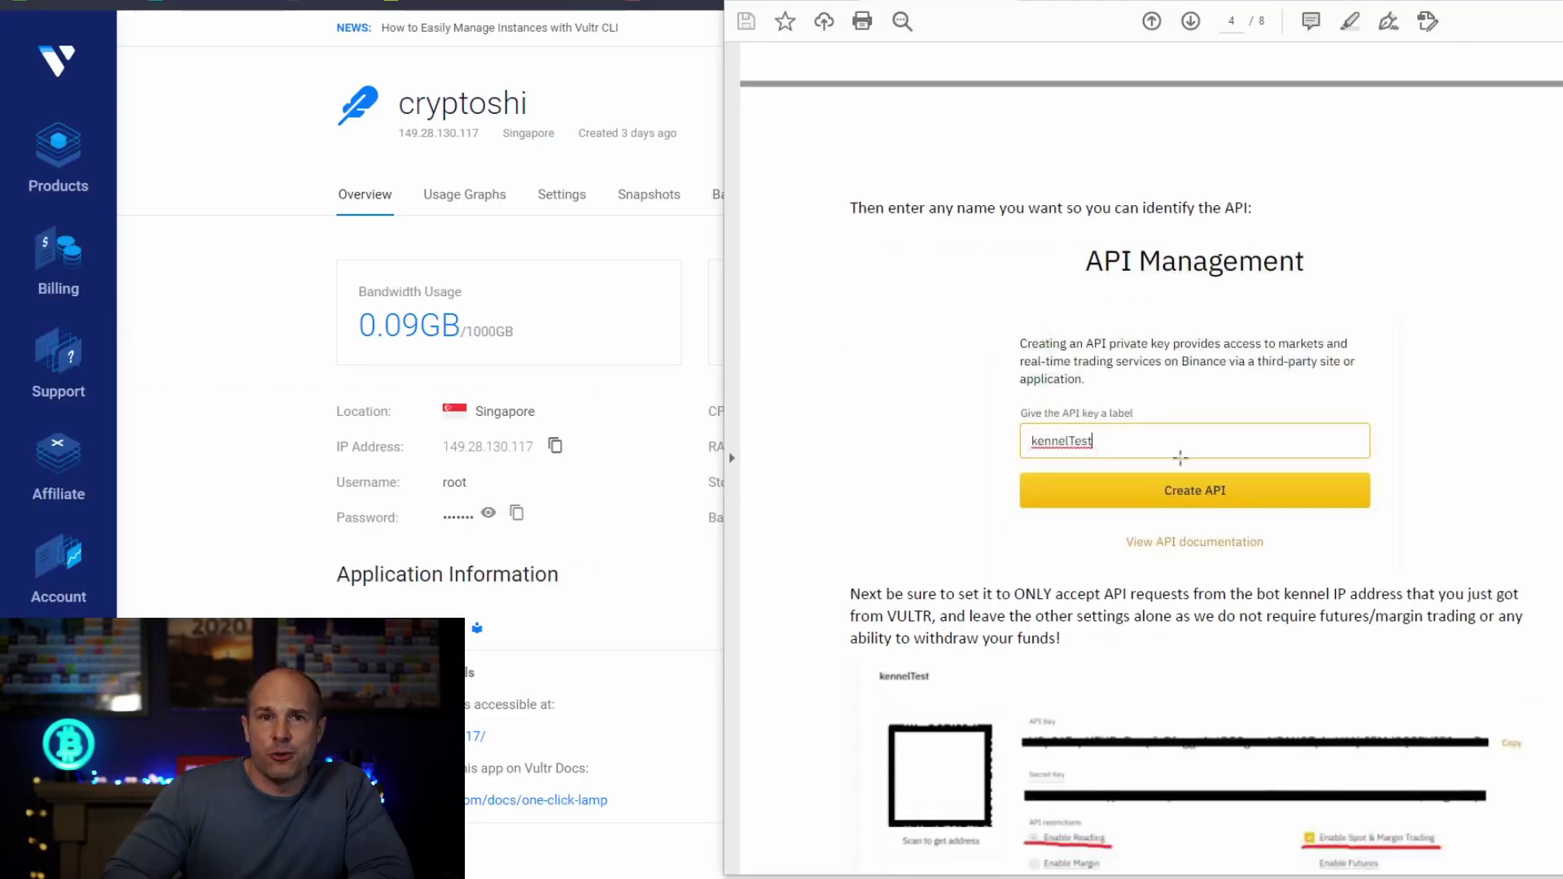
{"action": "scroll", "coordinate": [1181, 458], "scroll_direction": "down", "scroll_amount": 7}
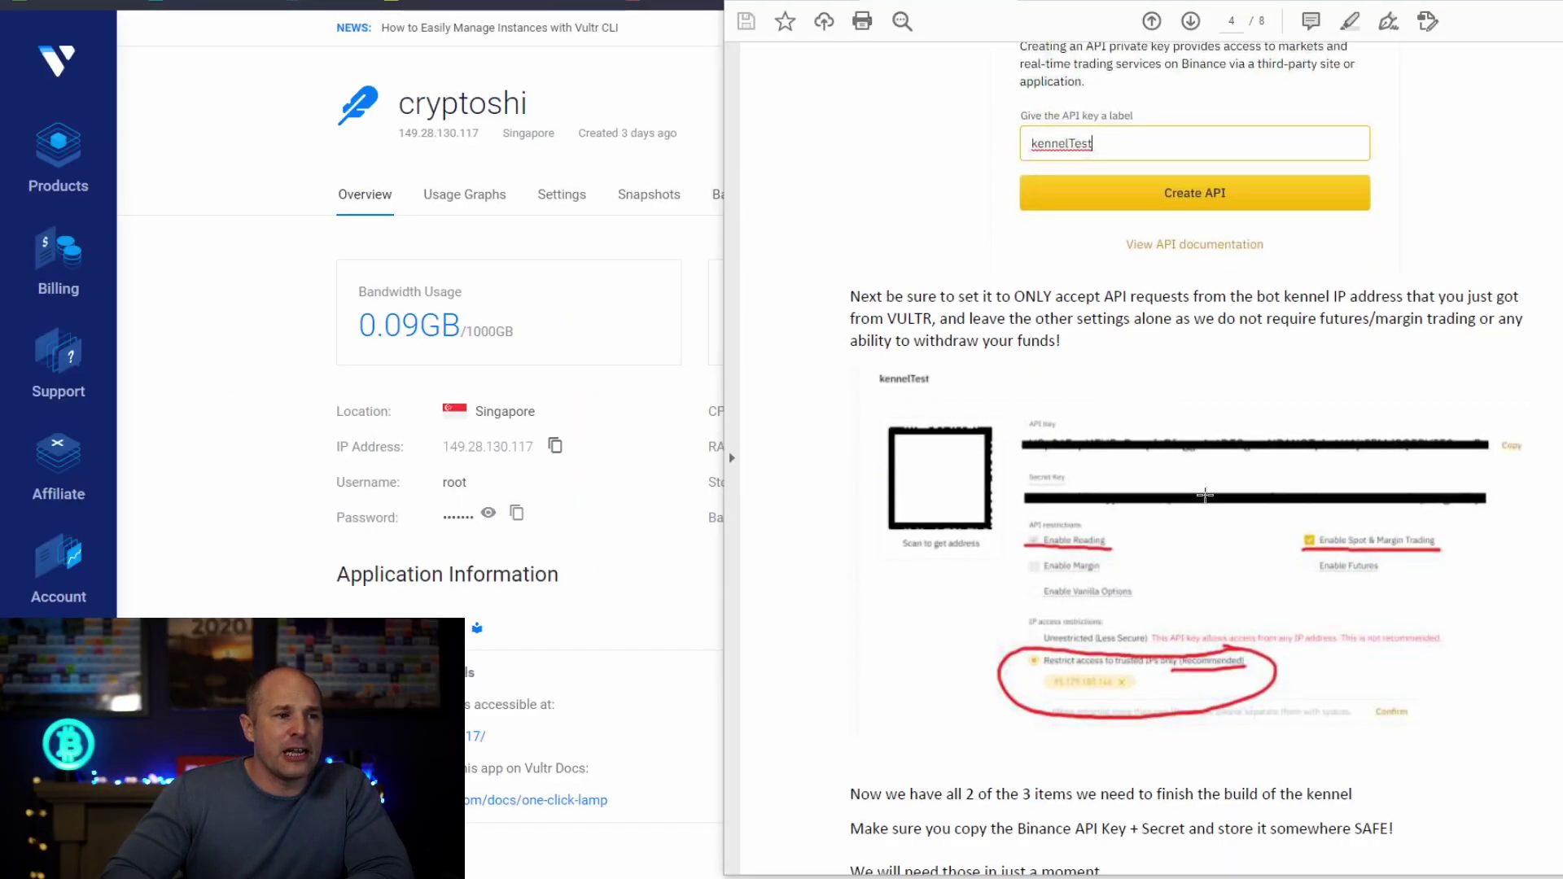
{"action": "scroll", "coordinate": [1205, 494], "scroll_direction": "down", "scroll_amount": 2}
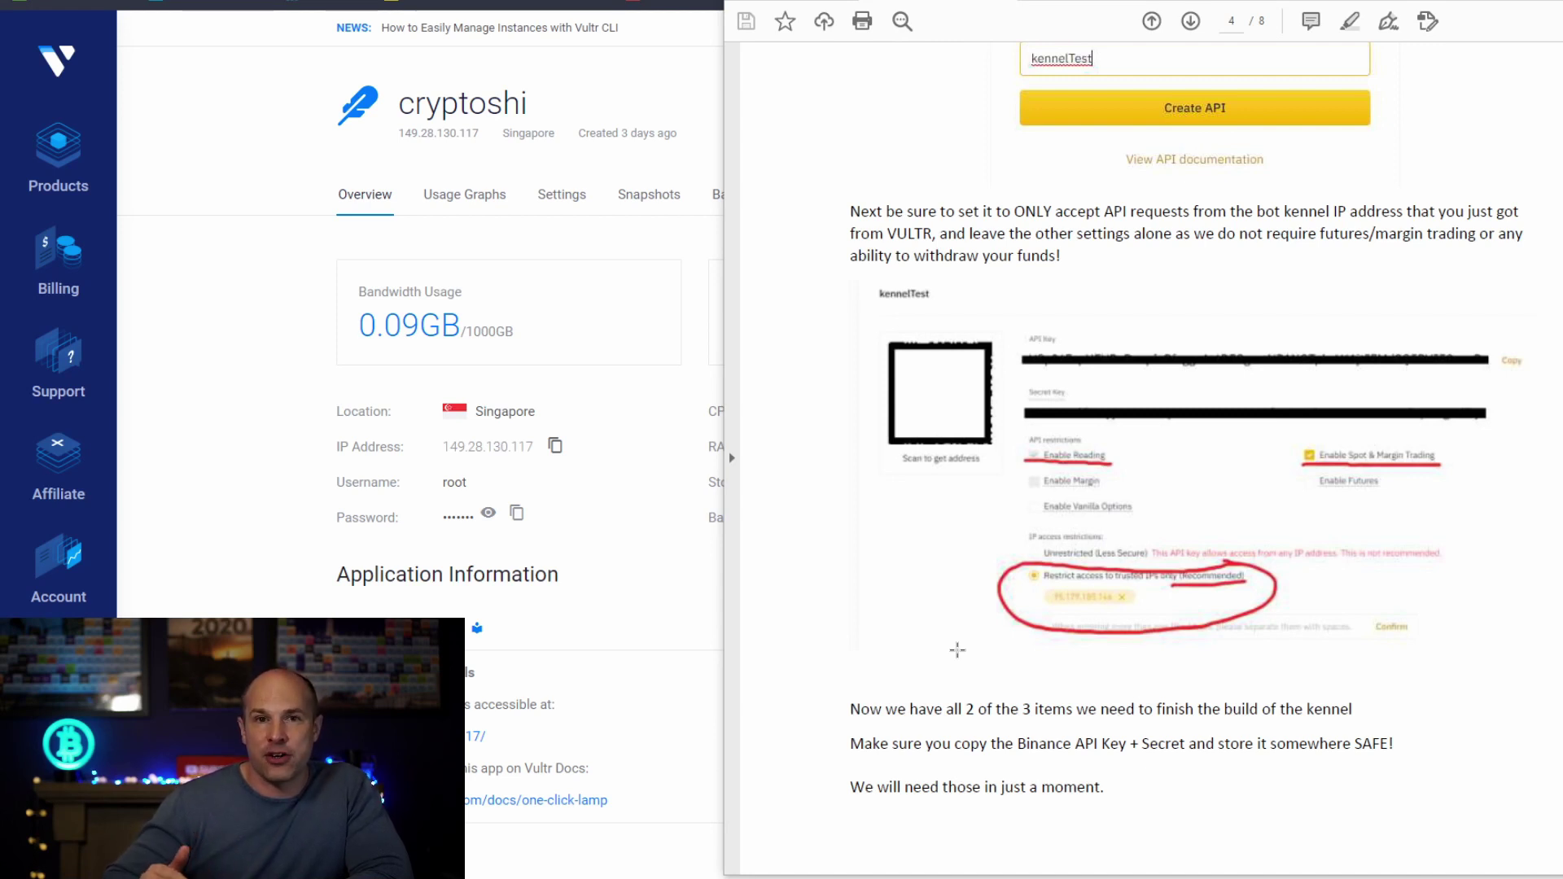
{"action": "scroll", "coordinate": [1086, 656], "scroll_direction": "down", "scroll_amount": 10}
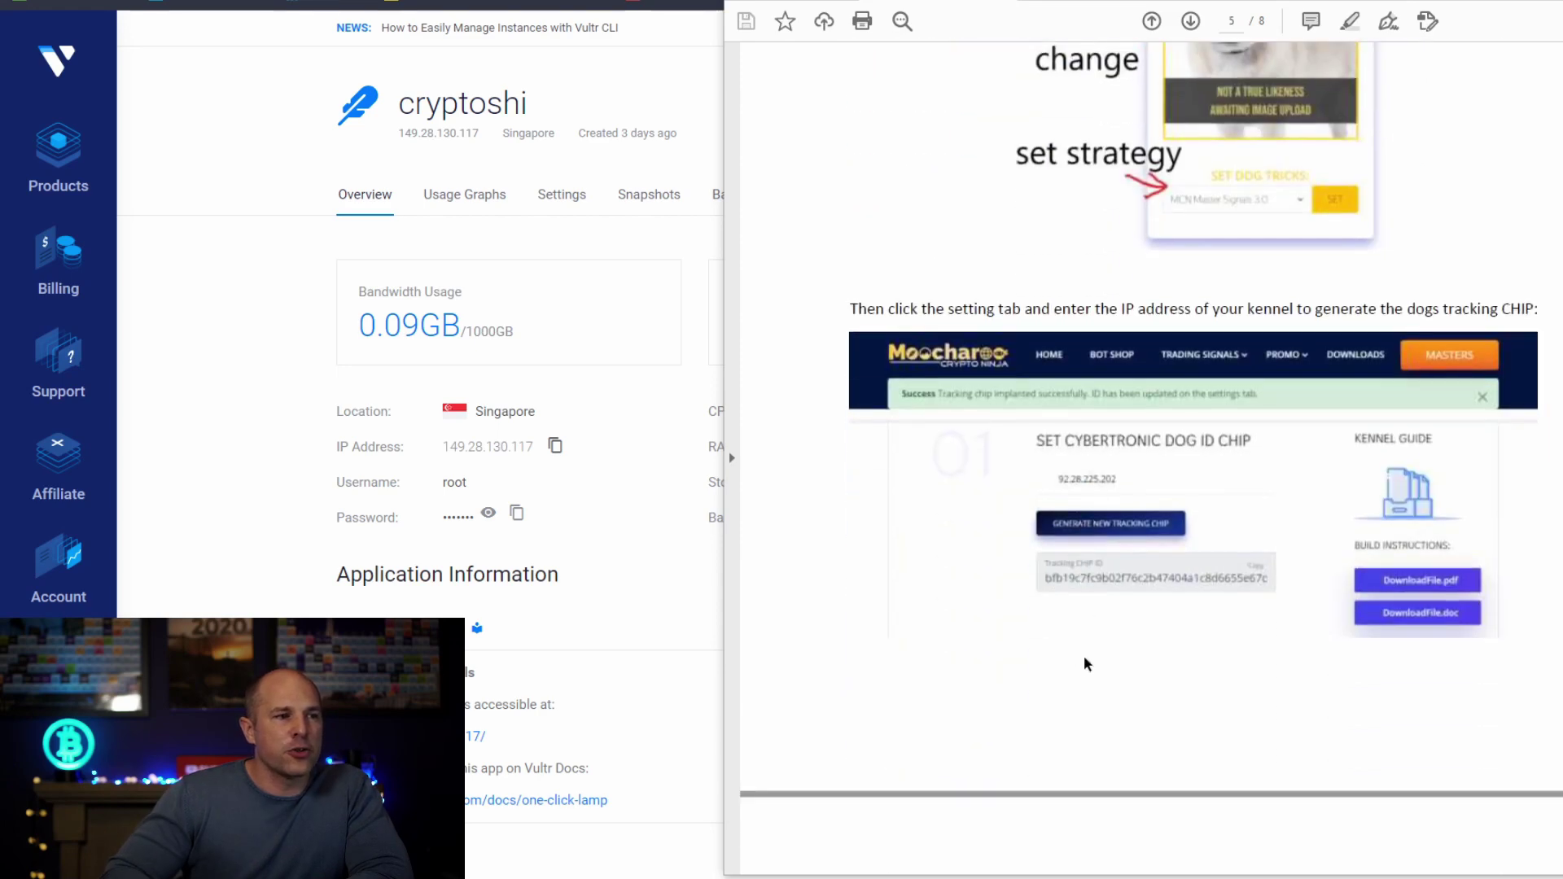
{"action": "scroll", "coordinate": [1087, 664], "scroll_direction": "down", "scroll_amount": 3}
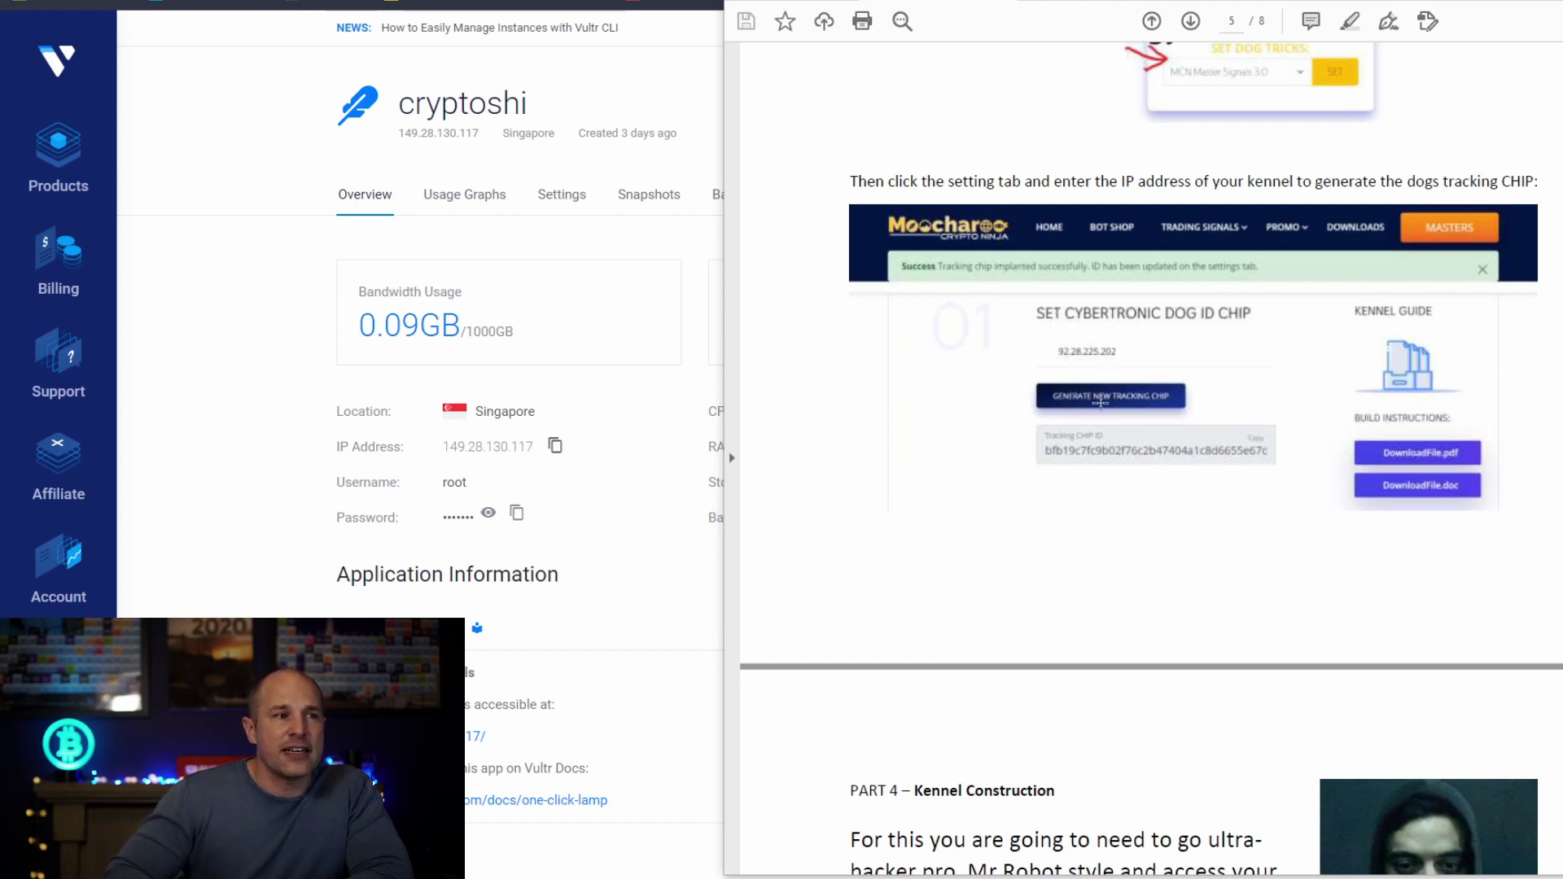
{"action": "key", "text": "alt+Tab"}
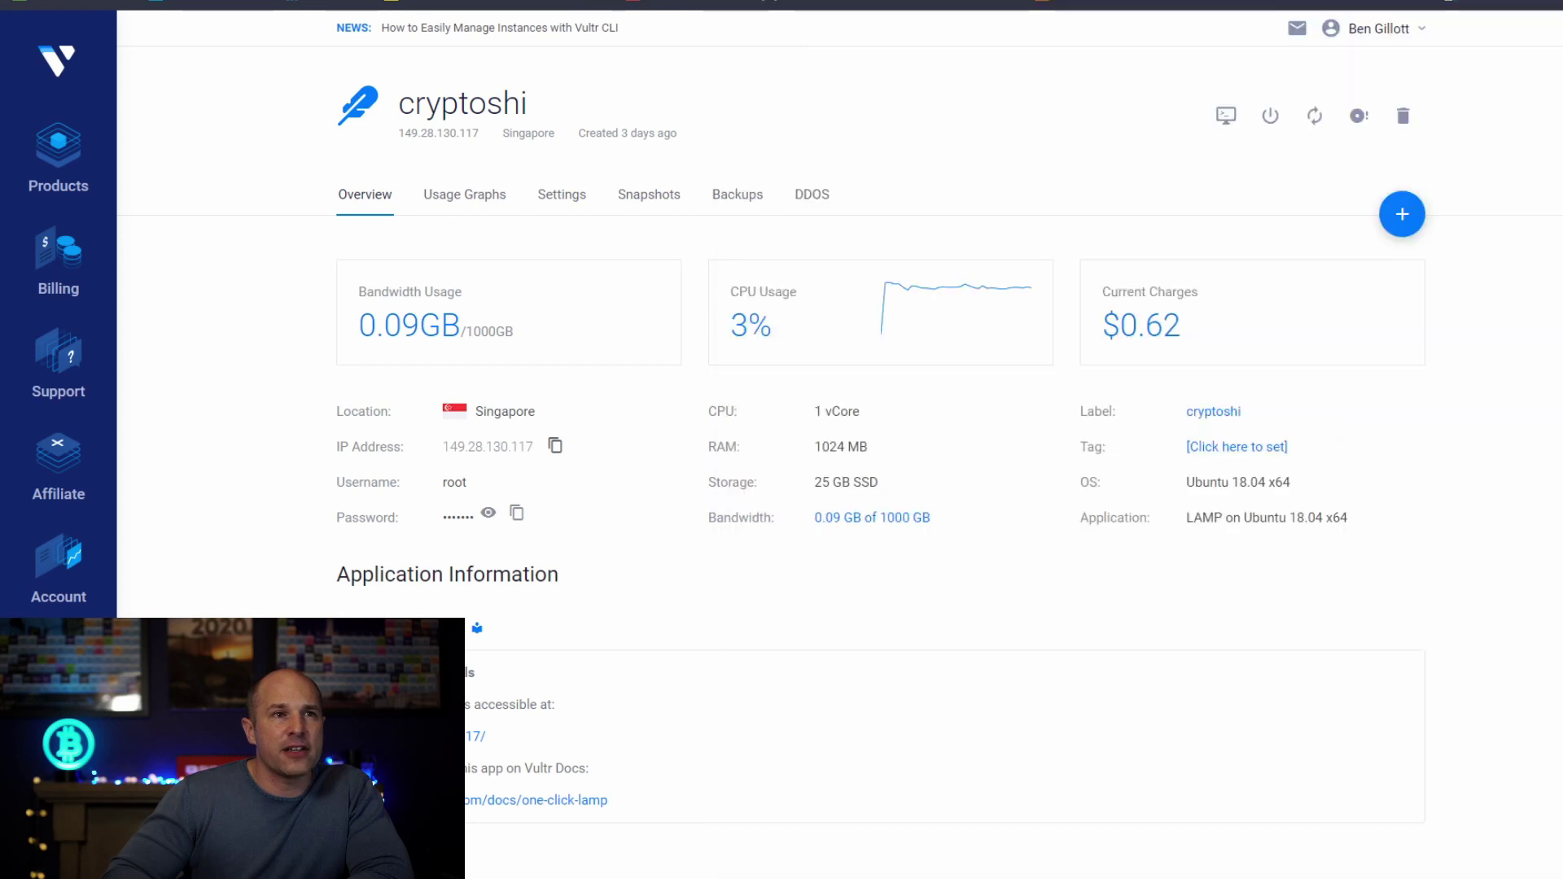
{"action": "key", "text": "alt+Tab"}
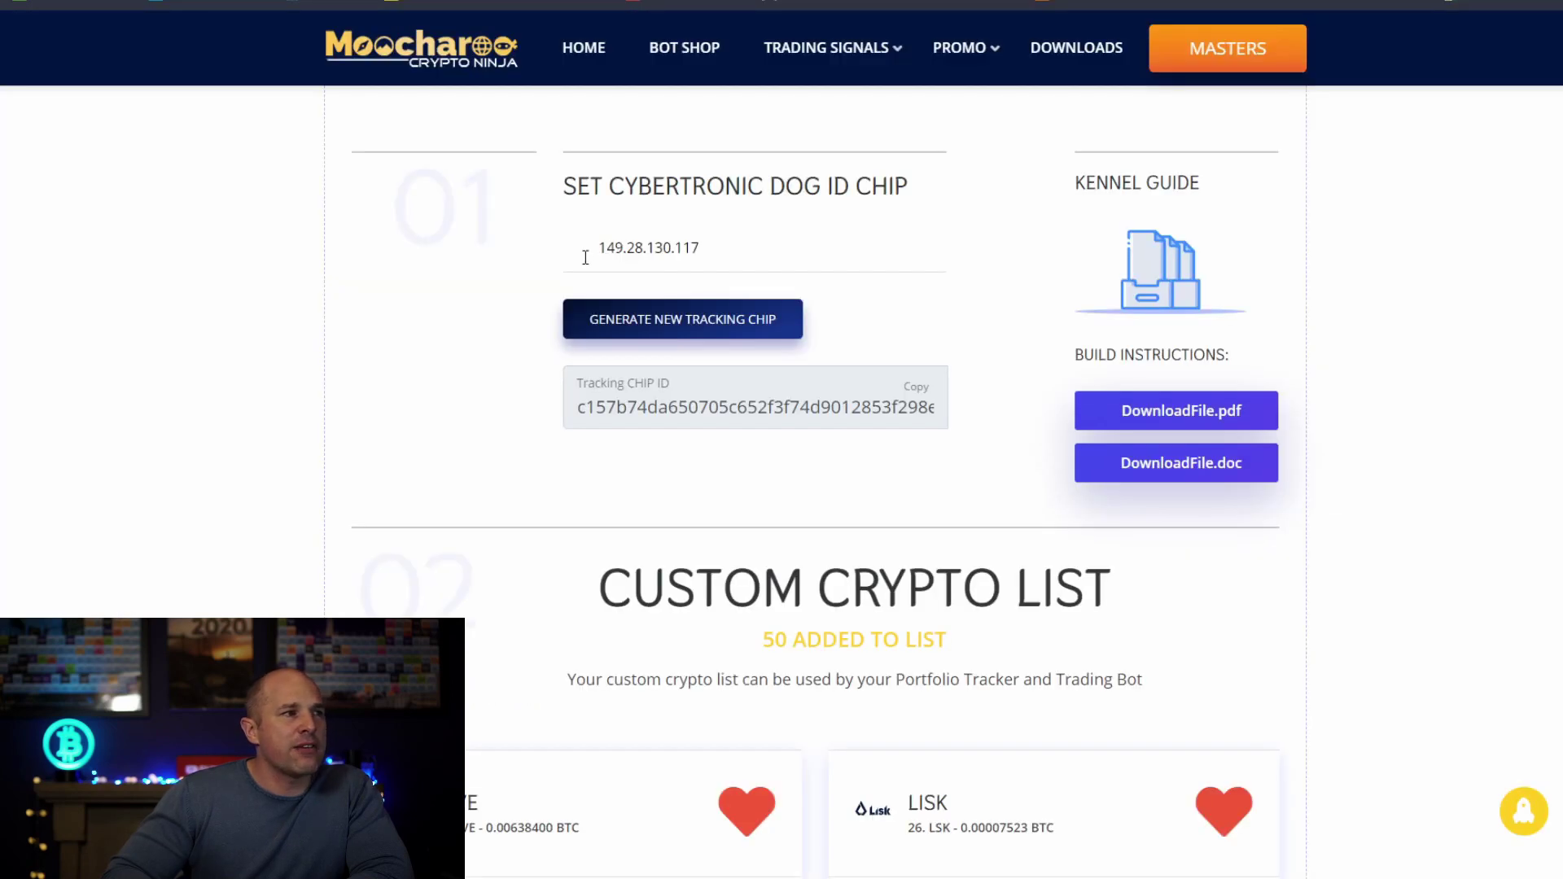
{"action": "left_click_drag", "start_coordinate": [698, 251], "coordinate": [560, 251]}
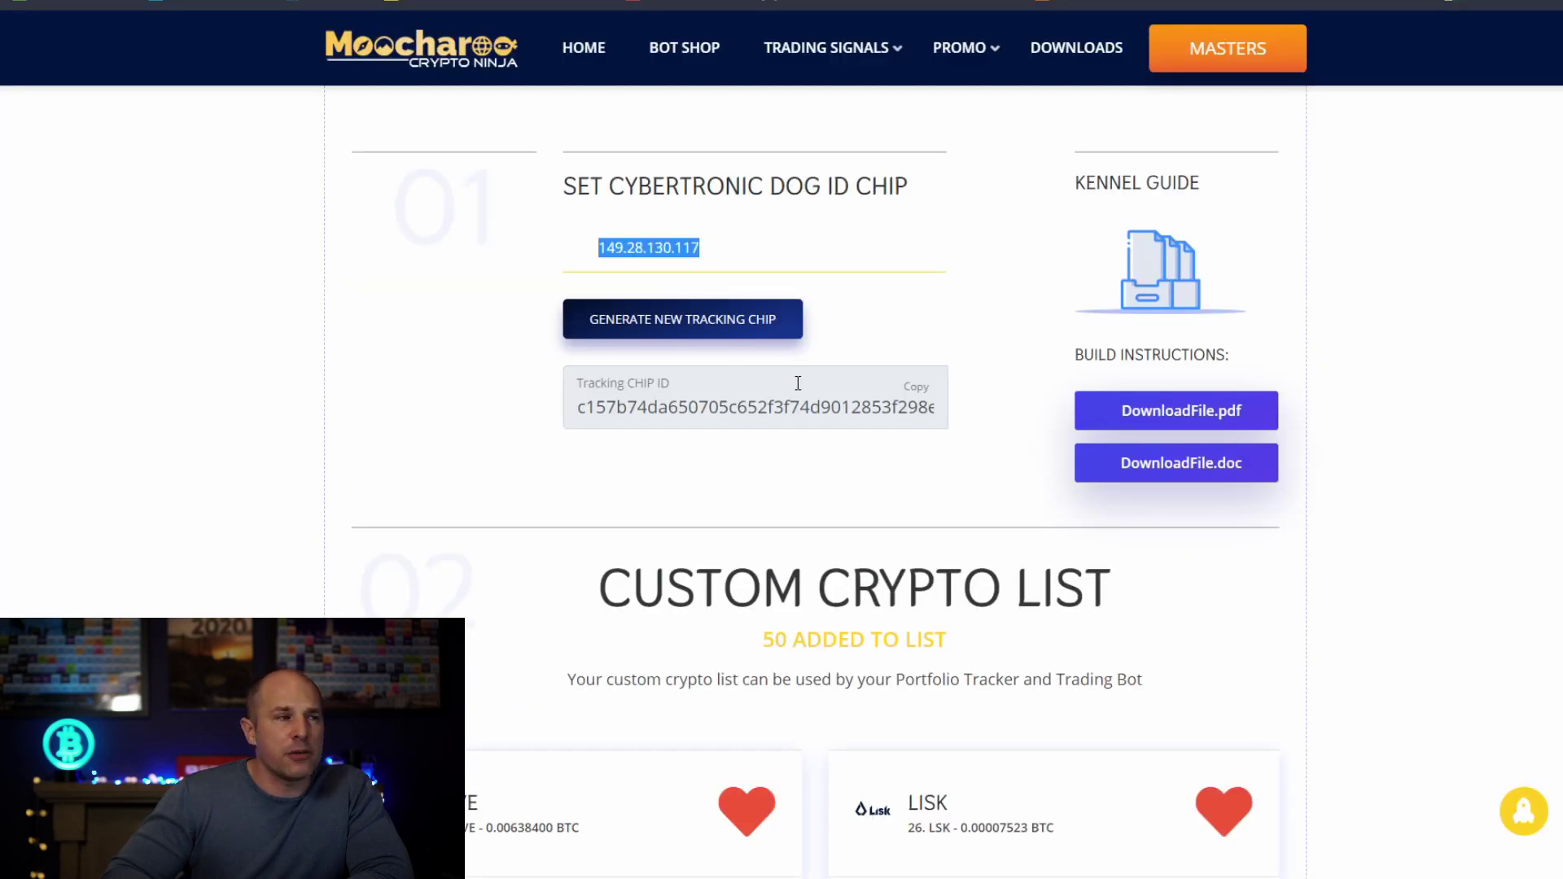
{"action": "left_click", "coordinate": [725, 335]}
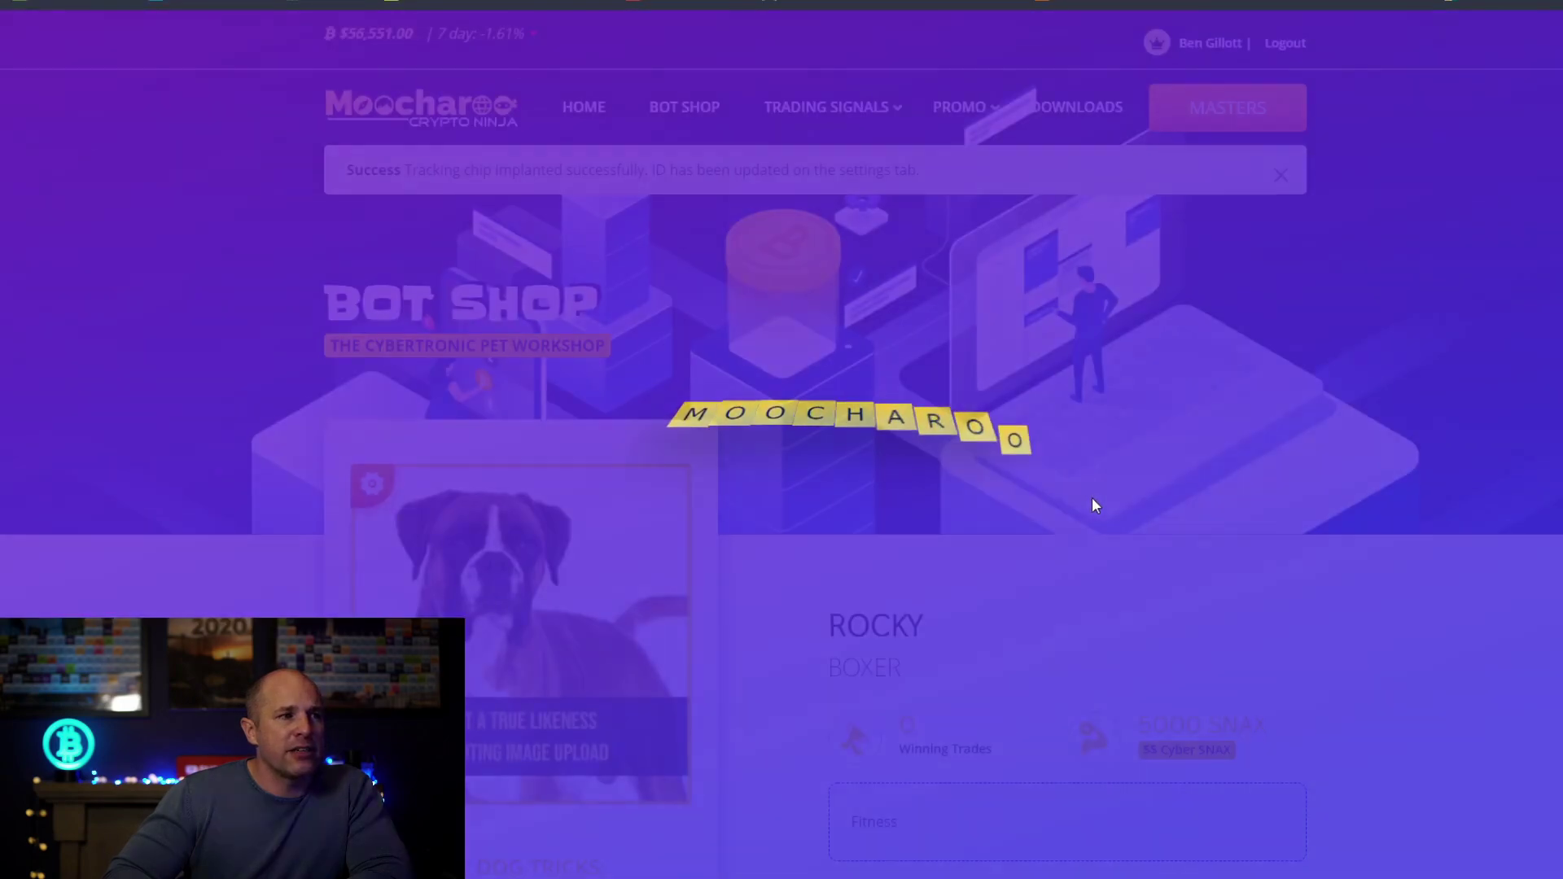
Step: Open Rocky's settings again and copy the new Tracking CHIP ID from the Cybertronic Dog ID Chip section
{"action": "scroll", "coordinate": [985, 625], "scroll_direction": "down", "scroll_amount": 8}
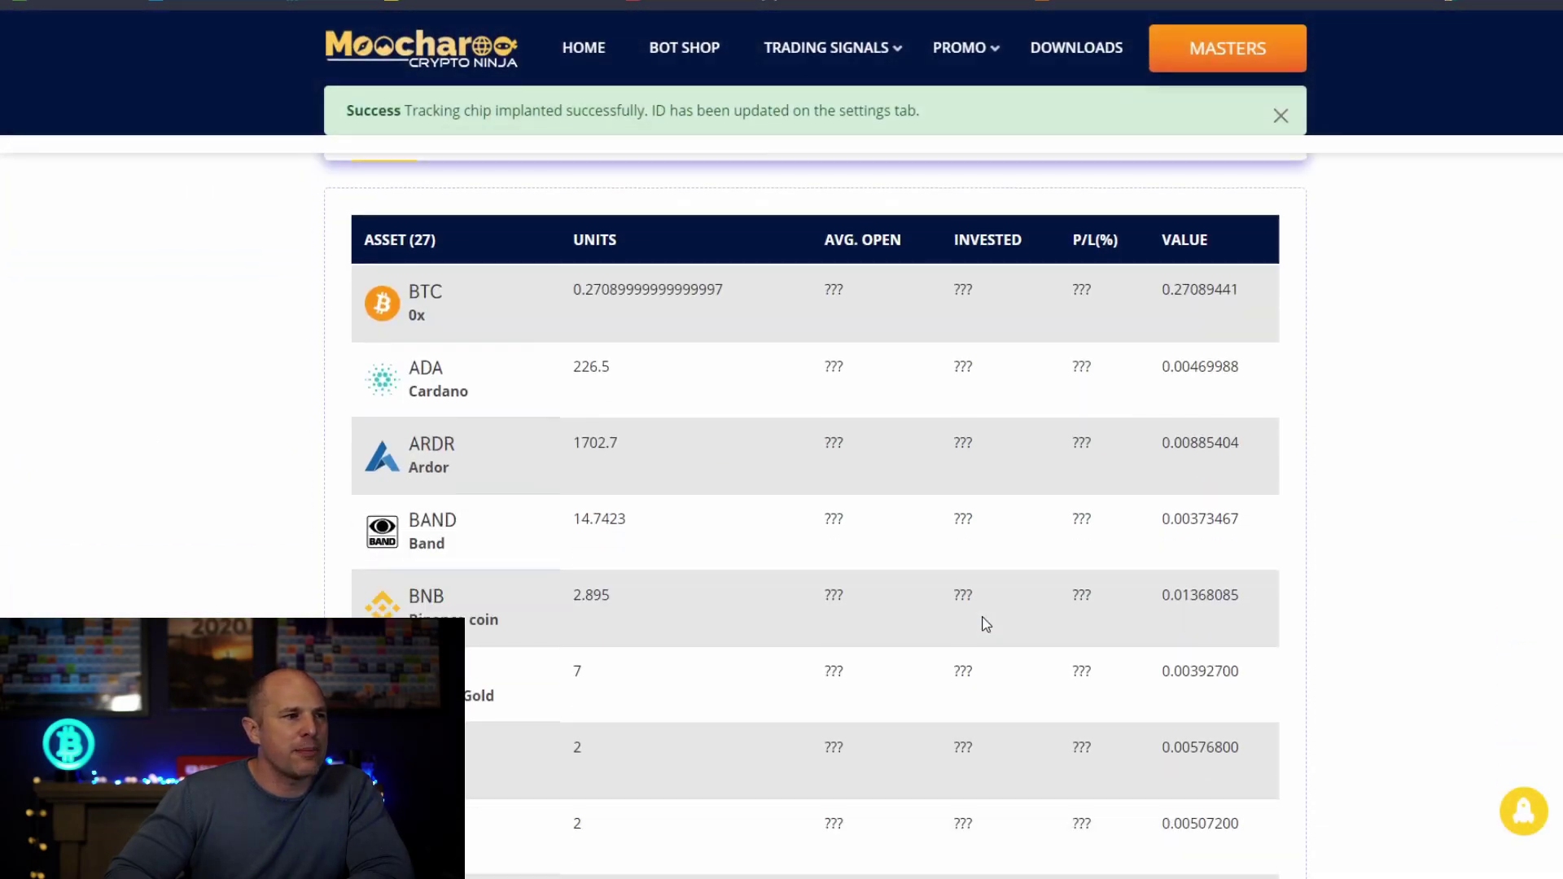
{"action": "left_click", "coordinate": [657, 335]}
{"action": "scroll", "coordinate": [963, 524], "scroll_direction": "down", "scroll_amount": 10}
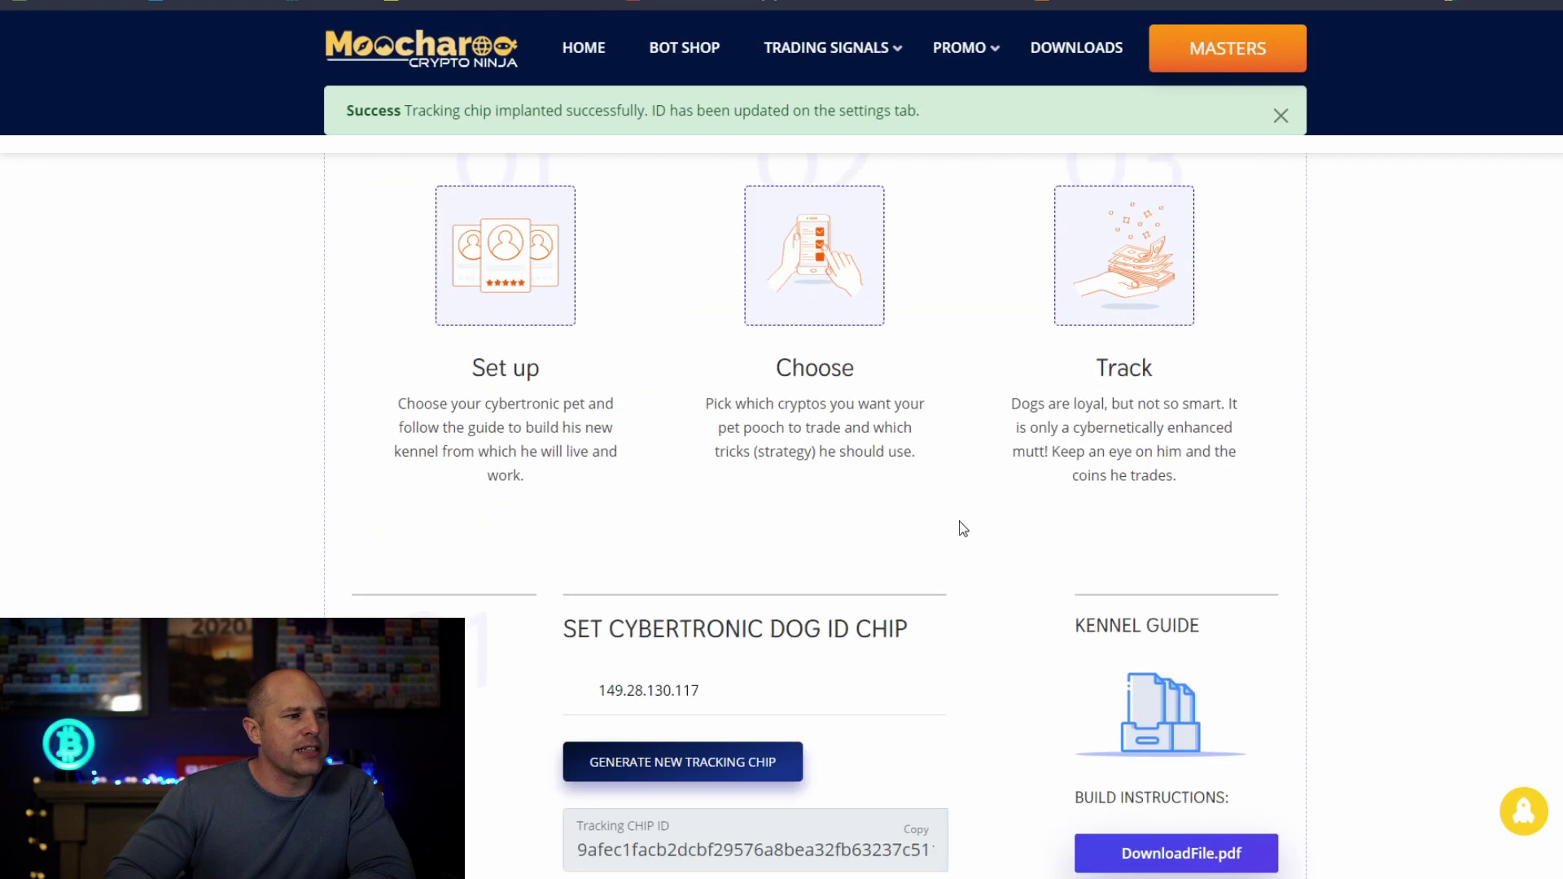
{"action": "scroll", "coordinate": [963, 528], "scroll_direction": "down", "scroll_amount": 1}
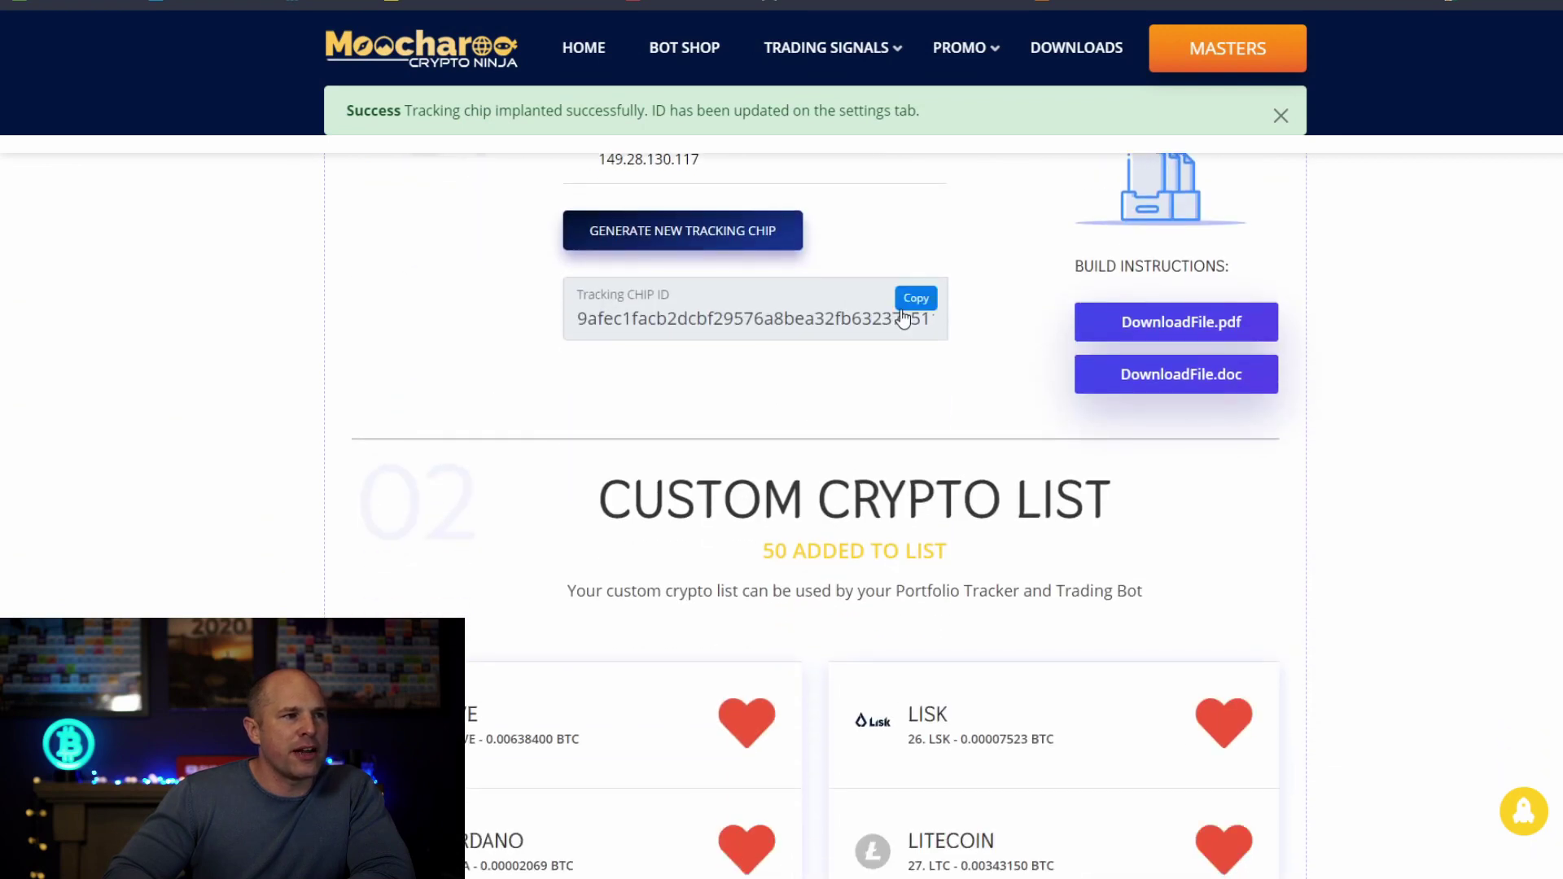
{"action": "left_click", "coordinate": [915, 300]}
Step: Return to the kennel guide and examine Part 4, Kennel Construction, covering terminal choice on Mac and Windows and the server login commands
{"action": "left_click", "coordinate": [977, 64]}
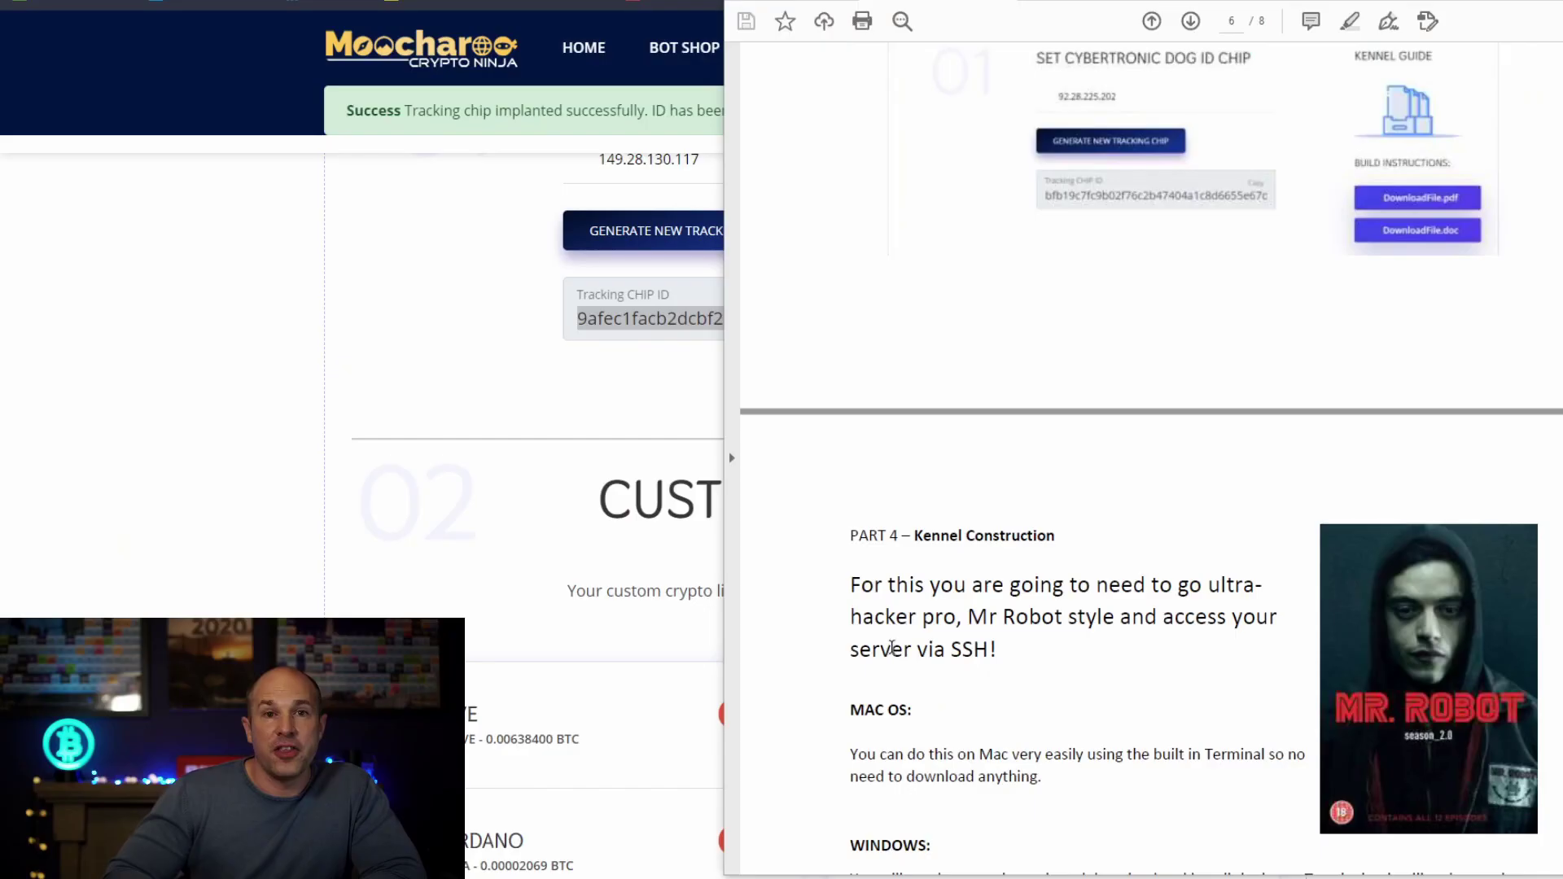
{"action": "scroll", "coordinate": [895, 651], "scroll_direction": "down", "scroll_amount": 5}
{"action": "mouse_move", "coordinate": [1226, 277]}
{"action": "left_mouse_down"}
{"action": "mouse_move", "coordinate": [1003, 277]}
{"action": "mouse_move", "coordinate": [929, 246]}
{"action": "left_mouse_up"}
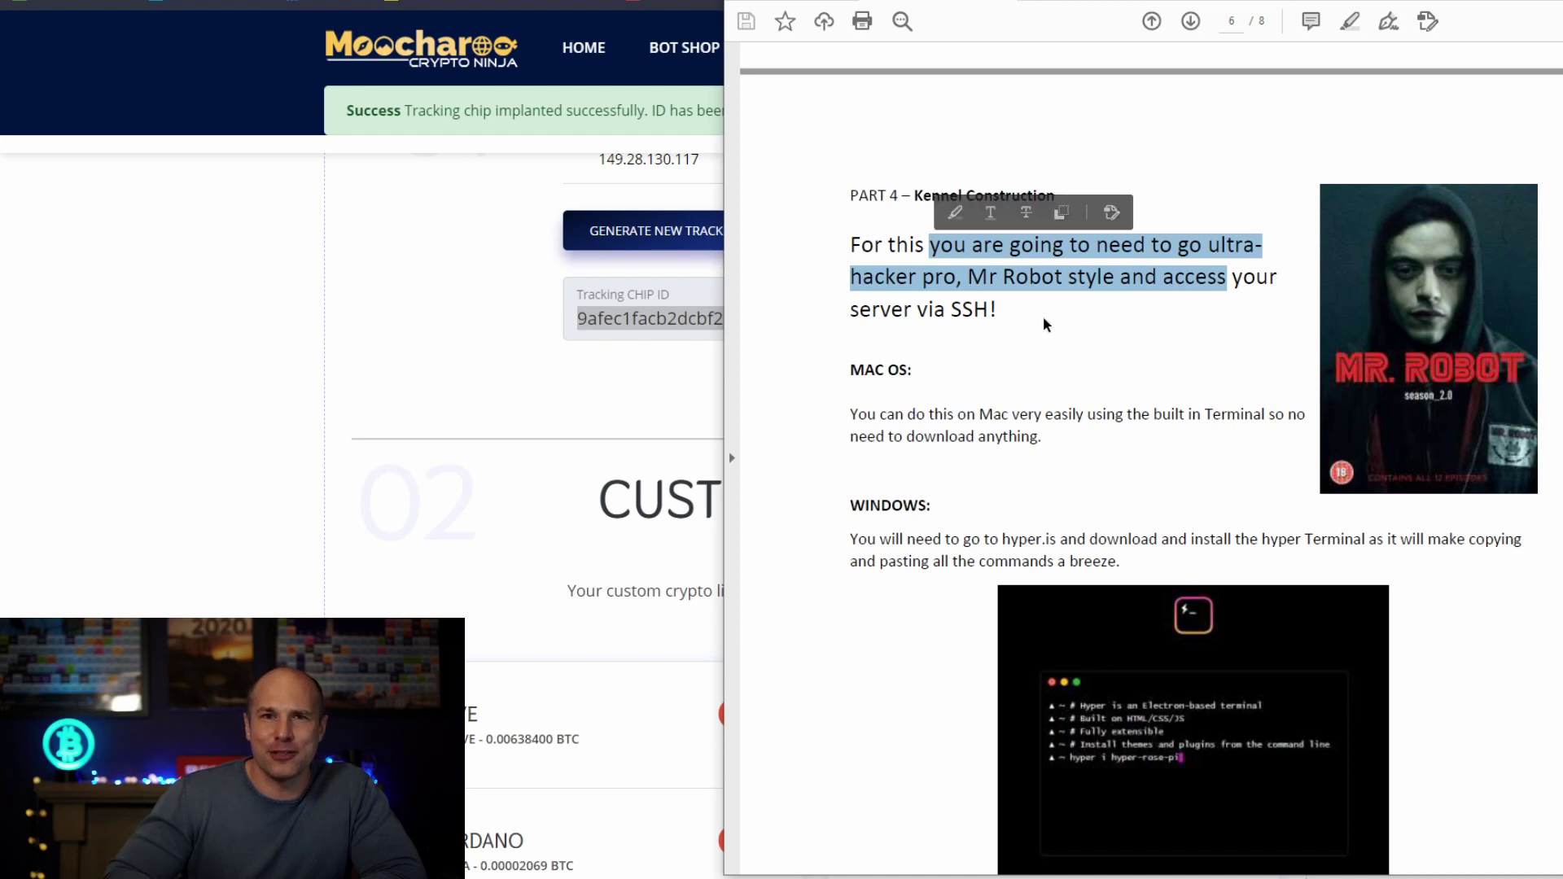
{"action": "scroll", "coordinate": [1063, 390], "scroll_direction": "down", "scroll_amount": 2}
{"action": "mouse_move", "coordinate": [1043, 334]}
{"action": "left_mouse_down"}
{"action": "mouse_move", "coordinate": [1253, 342]}
{"action": "mouse_move", "coordinate": [1249, 373]}
{"action": "mouse_move", "coordinate": [1023, 401]}
{"action": "left_mouse_up"}
{"action": "scroll", "coordinate": [1022, 402], "scroll_direction": "down", "scroll_amount": 2}
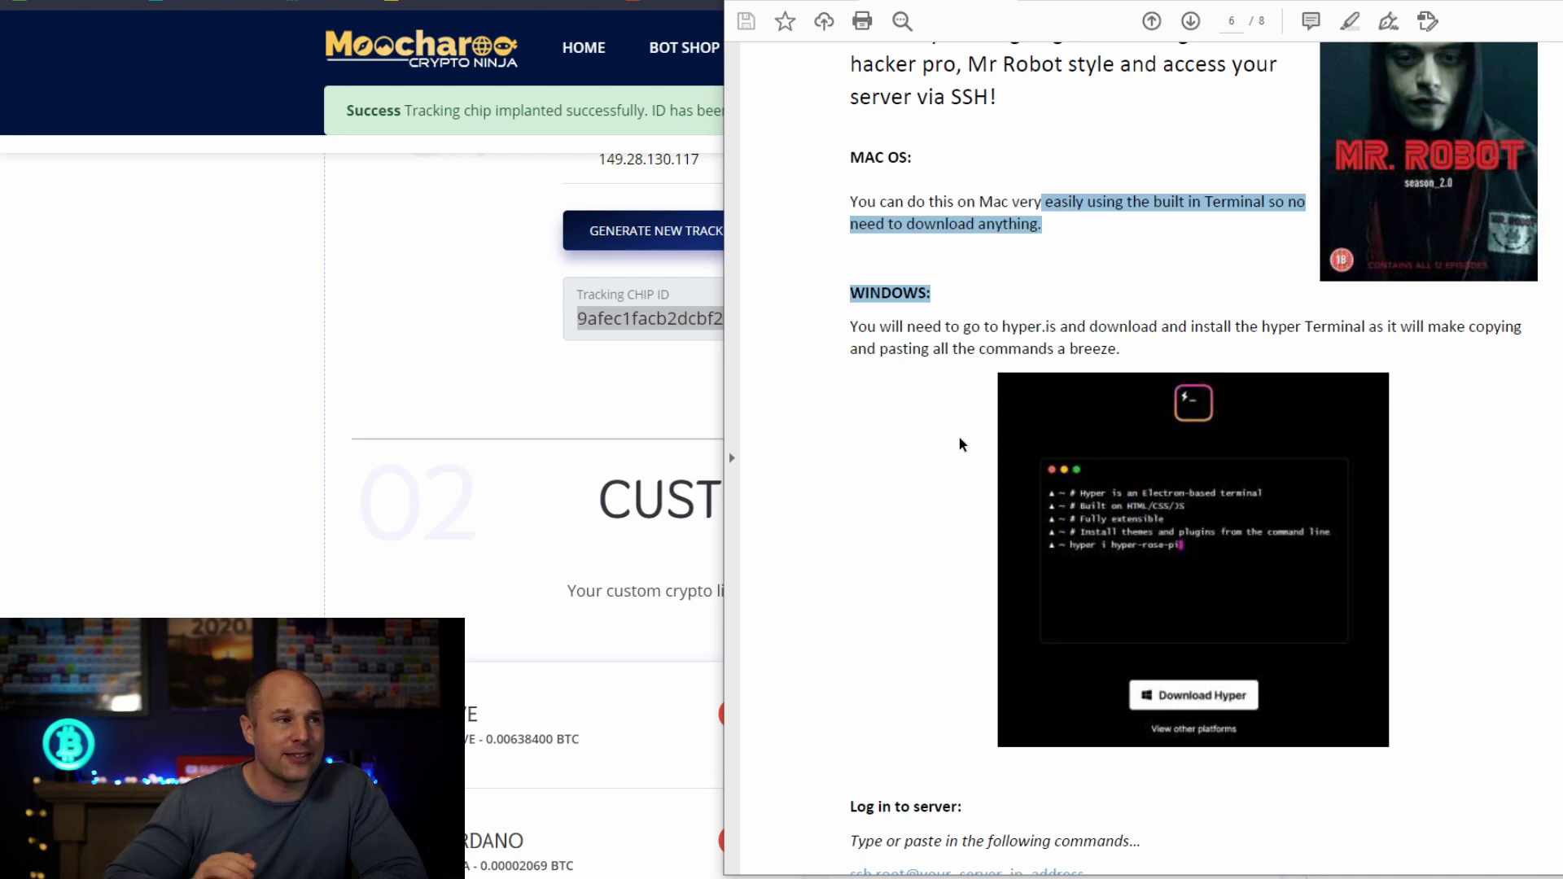
{"action": "scroll", "coordinate": [1027, 495], "scroll_direction": "down", "scroll_amount": 1}
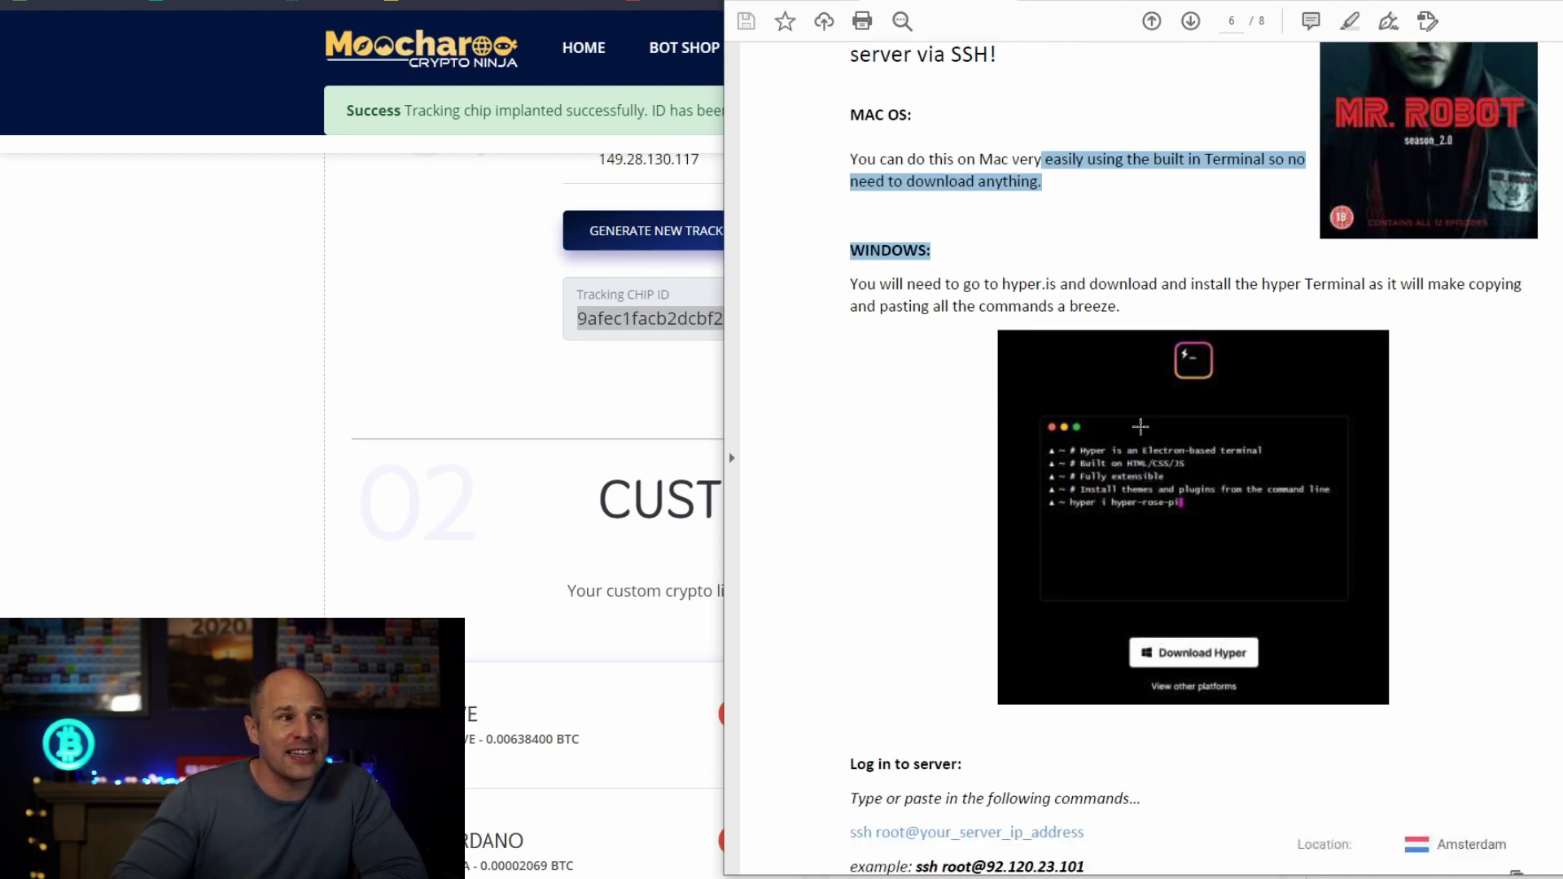
{"action": "scroll", "coordinate": [1069, 345], "scroll_direction": "down", "scroll_amount": 4}
{"action": "scroll", "coordinate": [1069, 345], "scroll_direction": "down", "scroll_amount": 3}
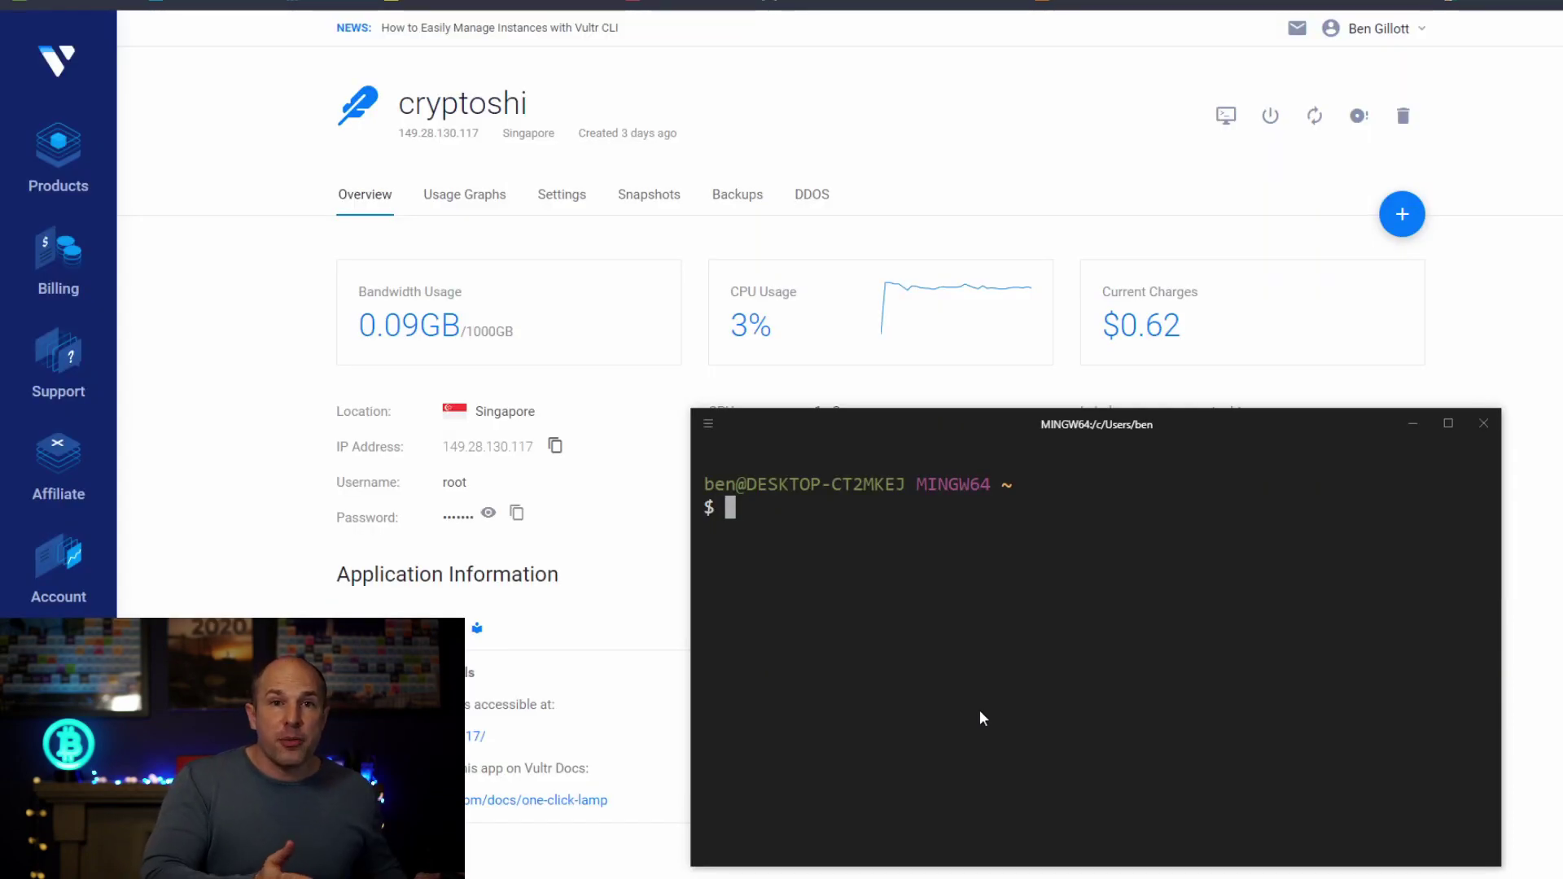
Step: Start an SSH connection as root to the cryptoshi server, using its IP address 149.28.130.117 copied from the Vultr overview
{"action": "type", "text": "ssh "}
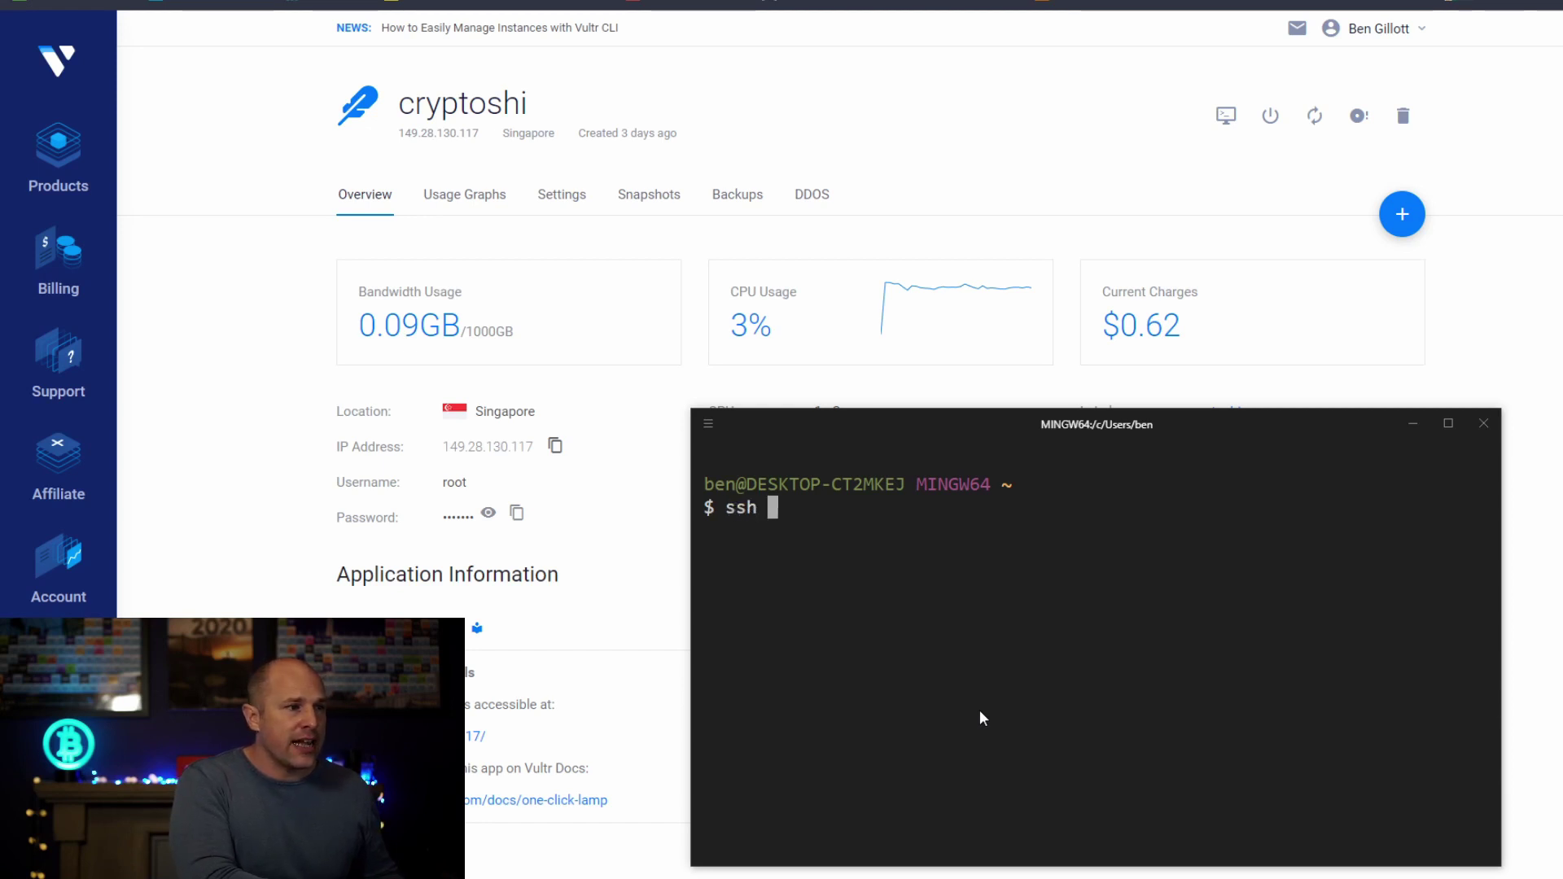
{"action": "type", "text": "root"}
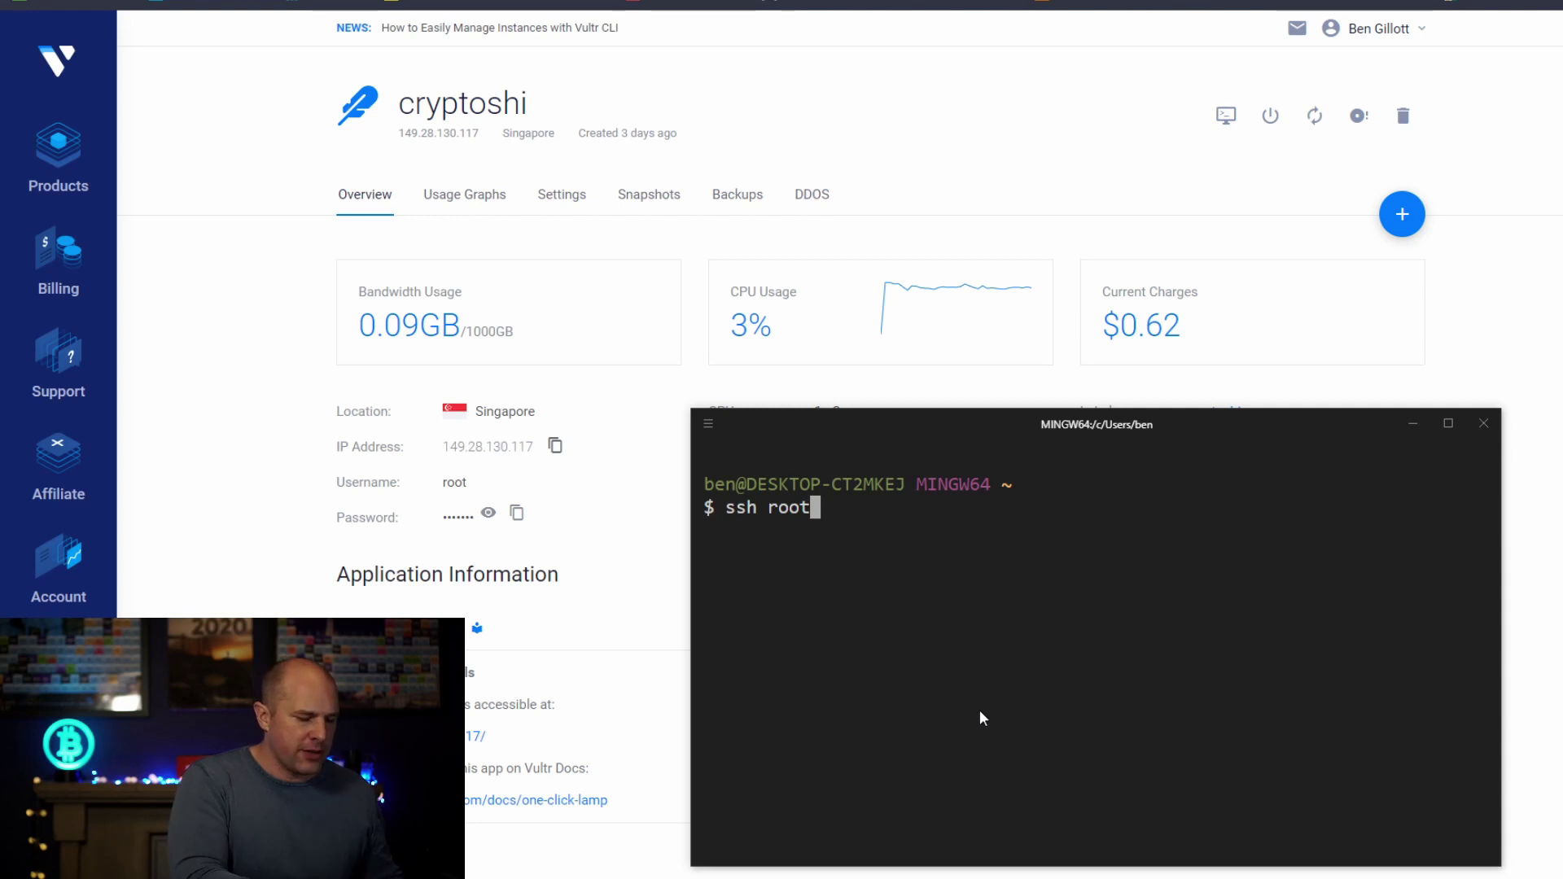
{"action": "type", "text": "@"}
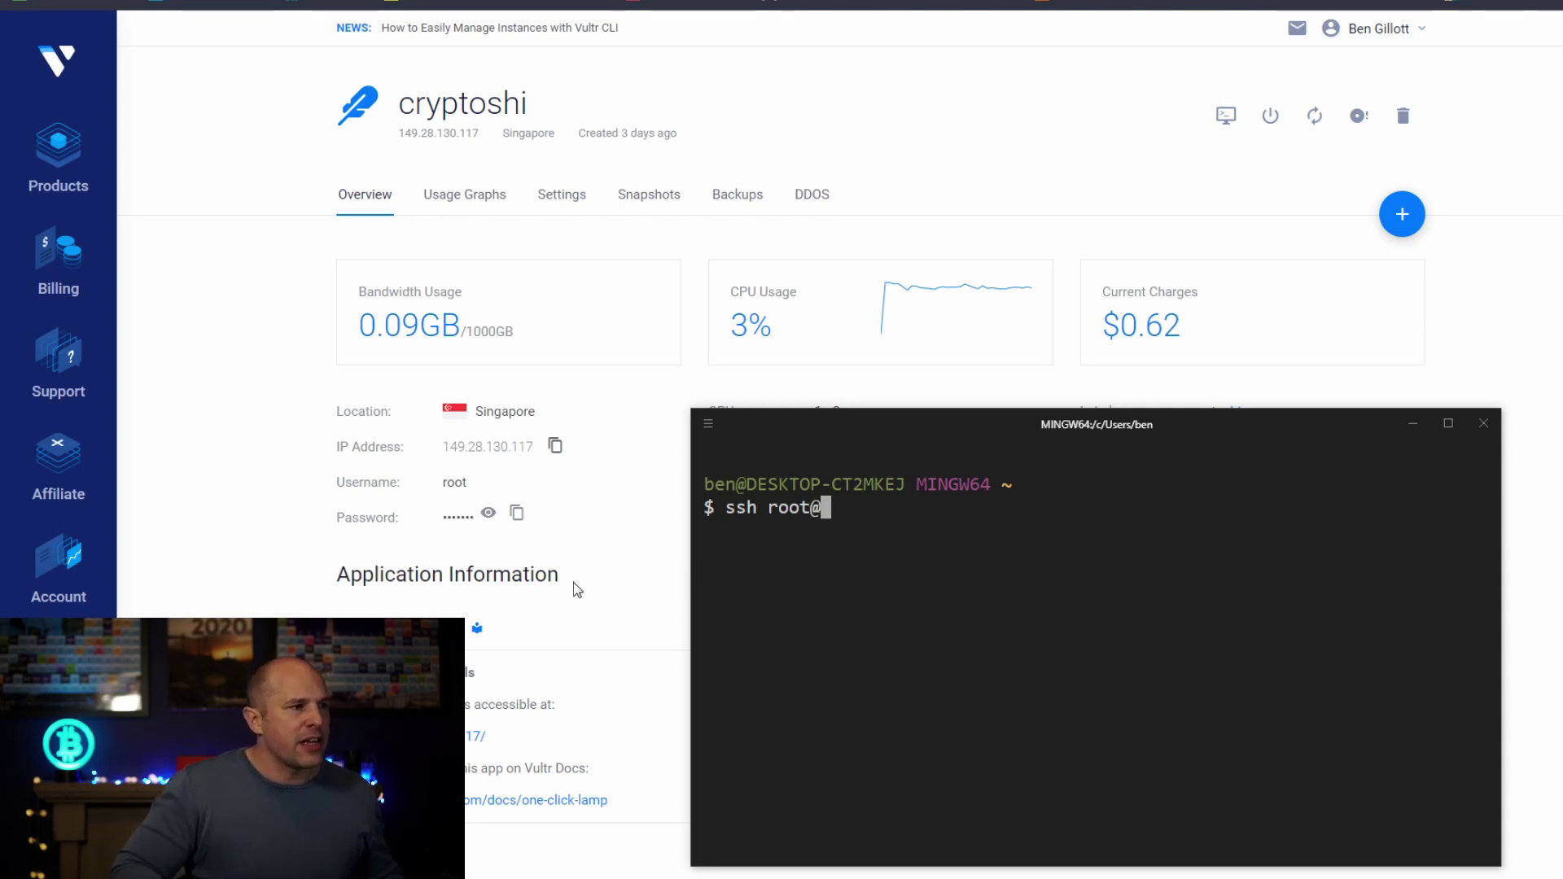
{"action": "left_click", "coordinate": [555, 447]}
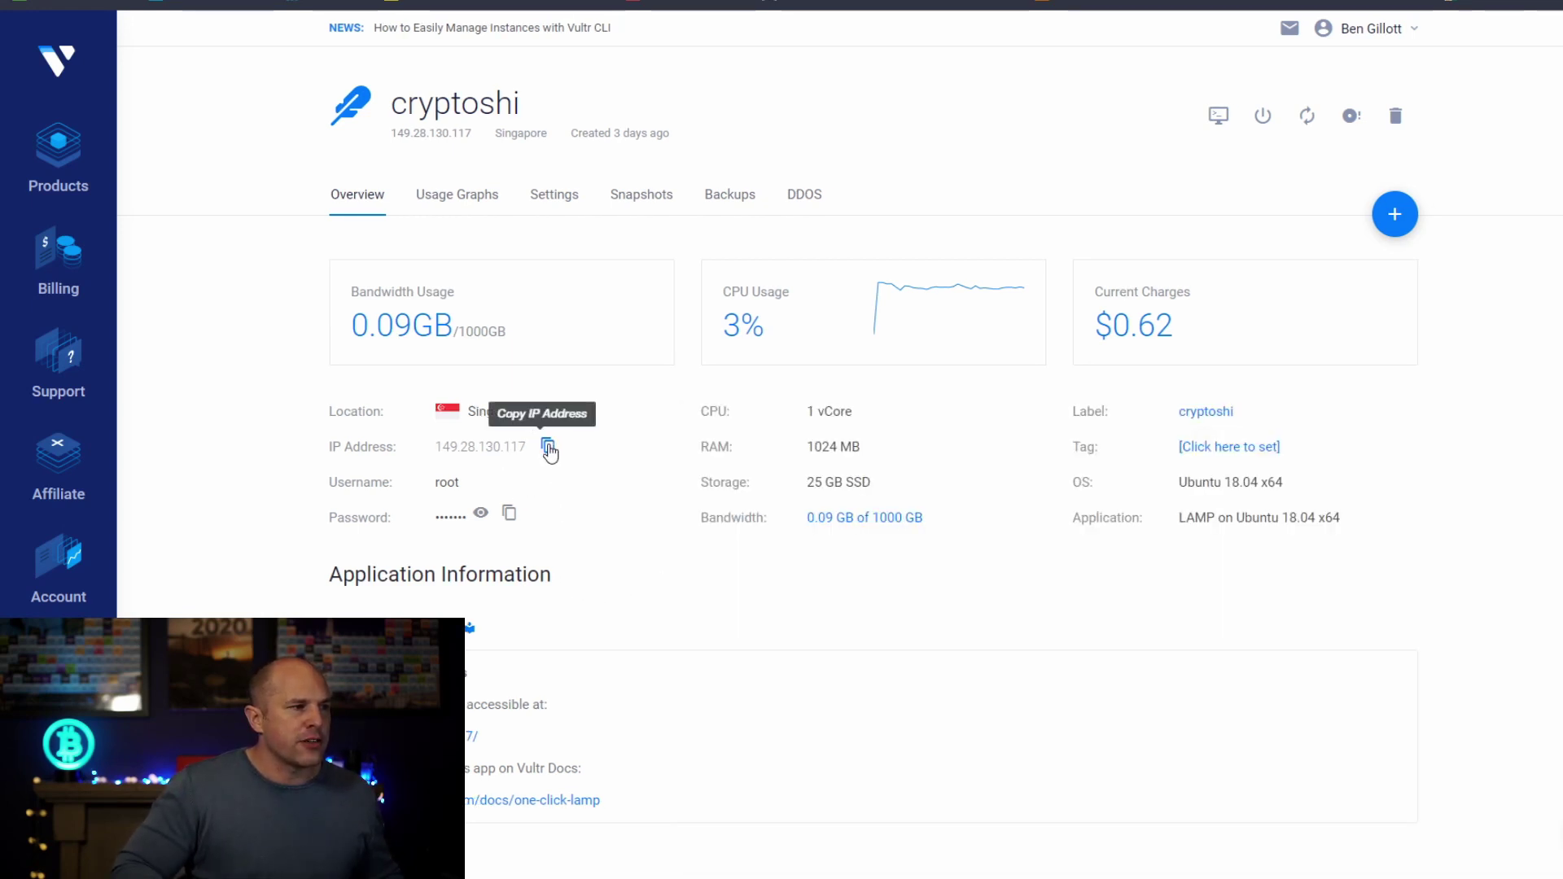
{"action": "key", "text": "alt+Tab"}
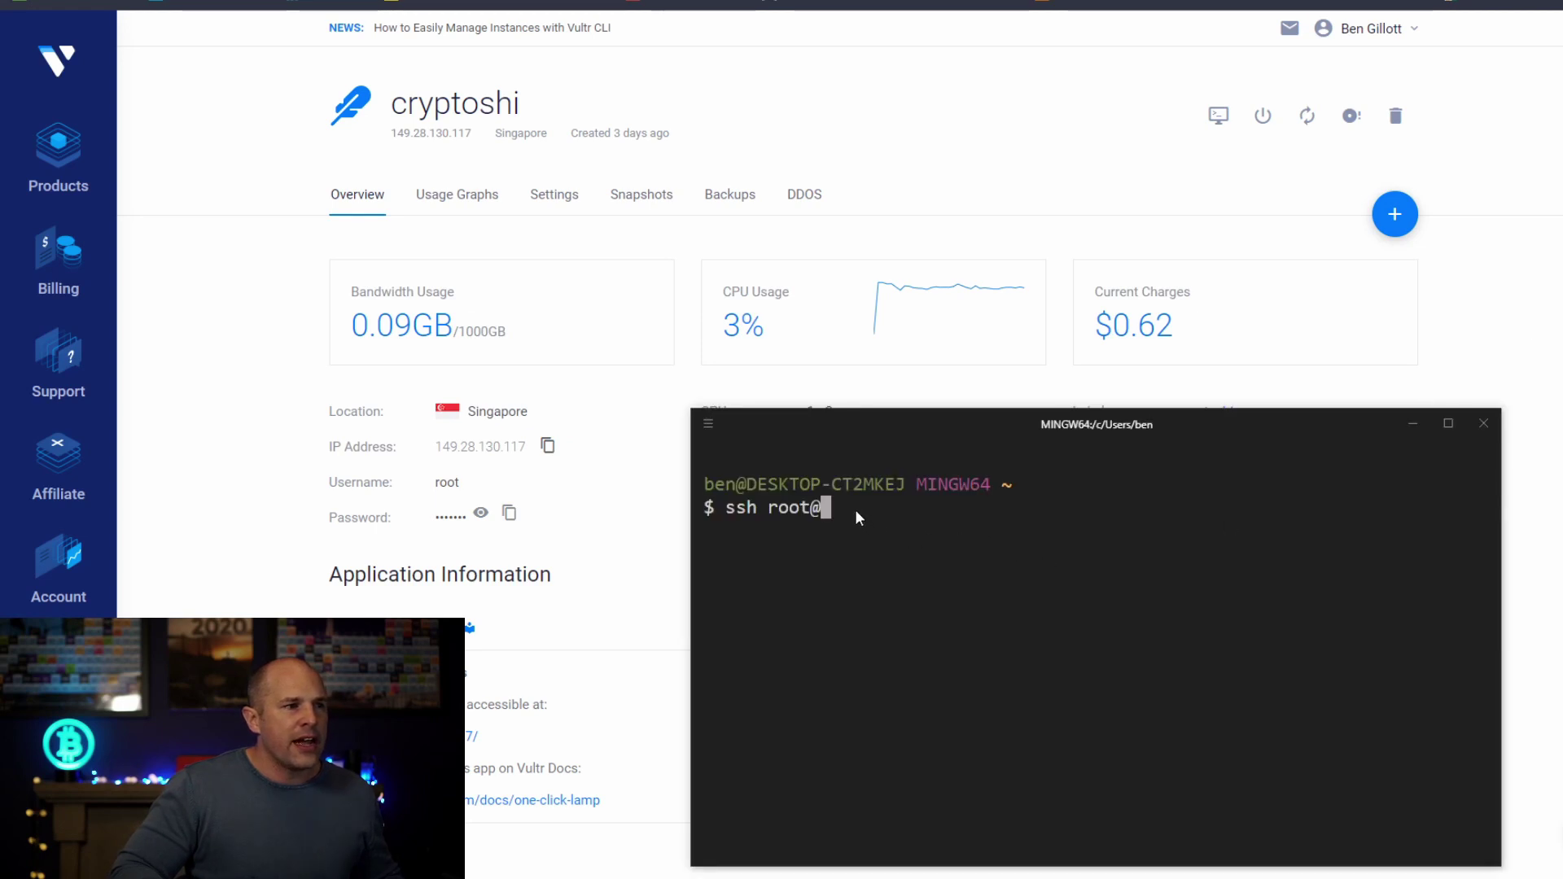
{"action": "right_click", "coordinate": [850, 508]}
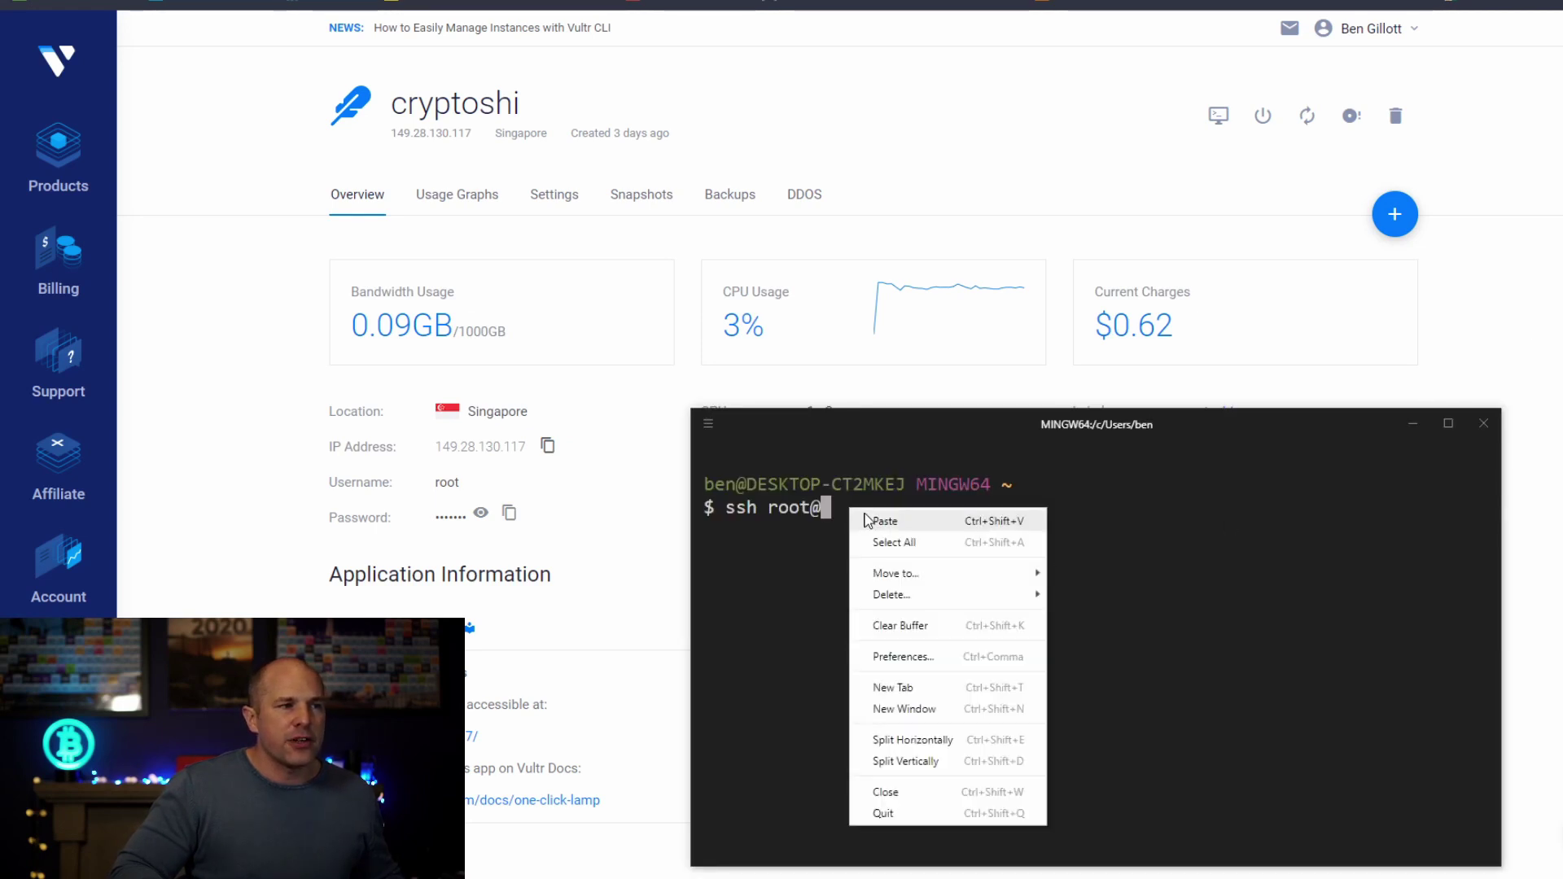
{"action": "left_click", "coordinate": [874, 517]}
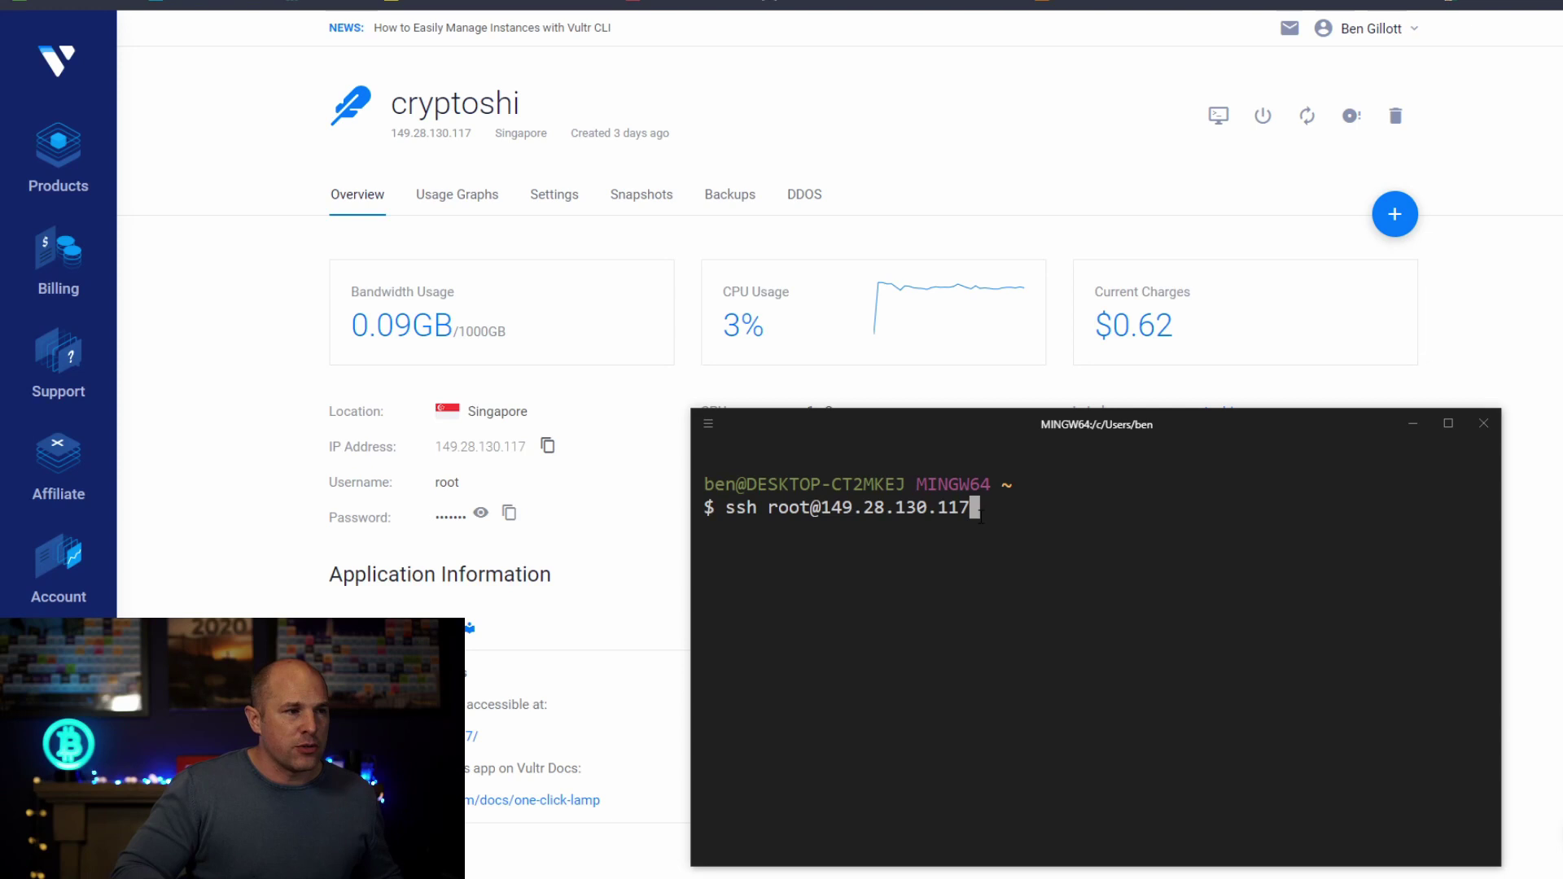
{"action": "key", "text": "Return"}
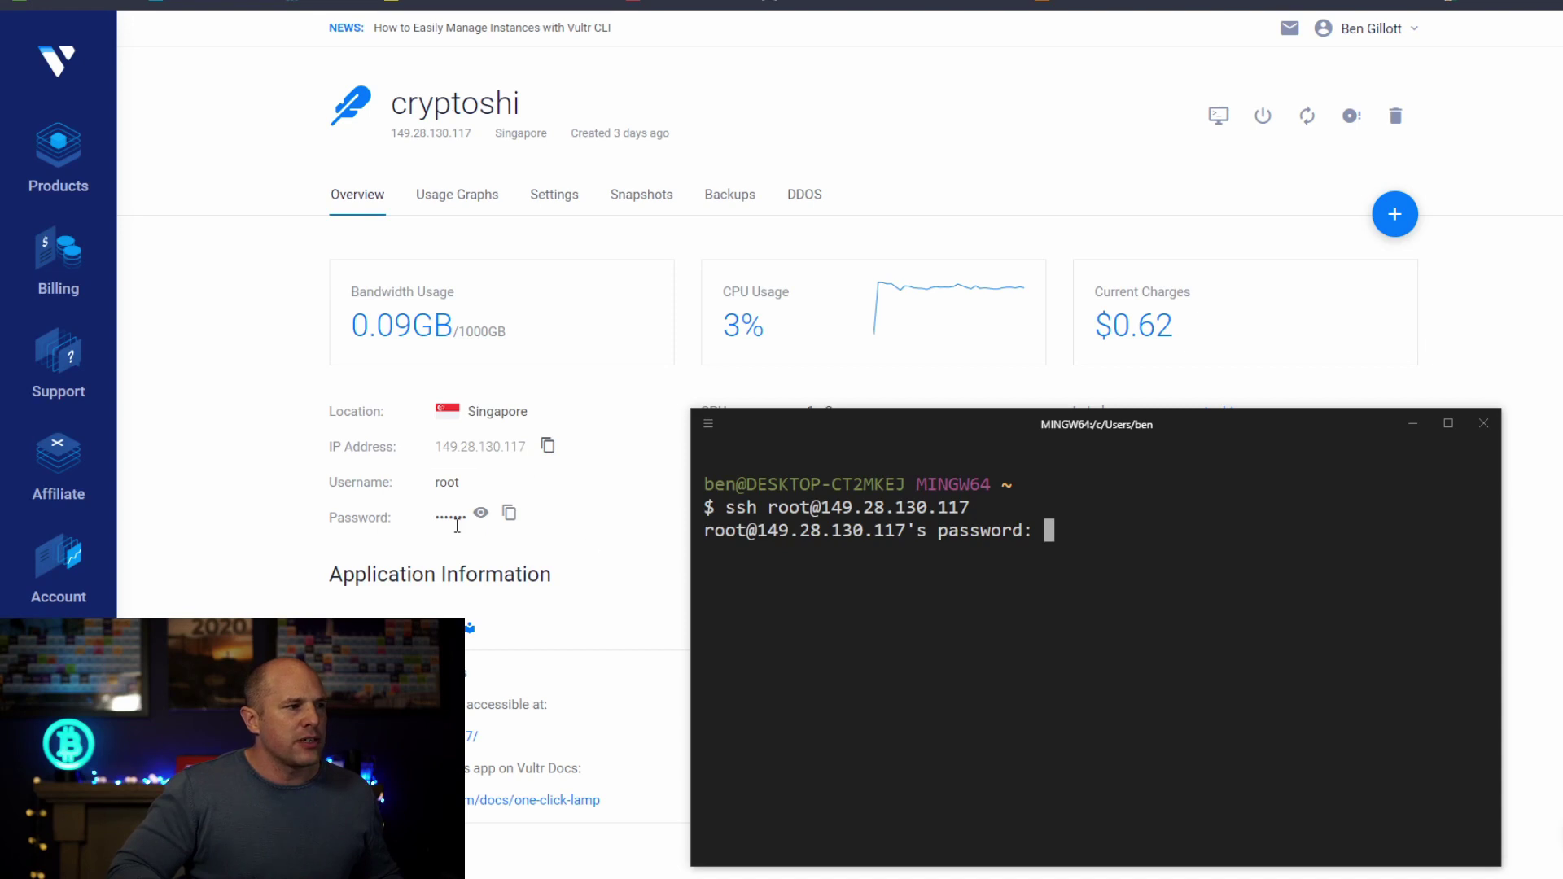
Step: Copy the server's root password from the Vultr overview and submit it at the SSH password prompt
{"action": "left_click", "coordinate": [510, 516]}
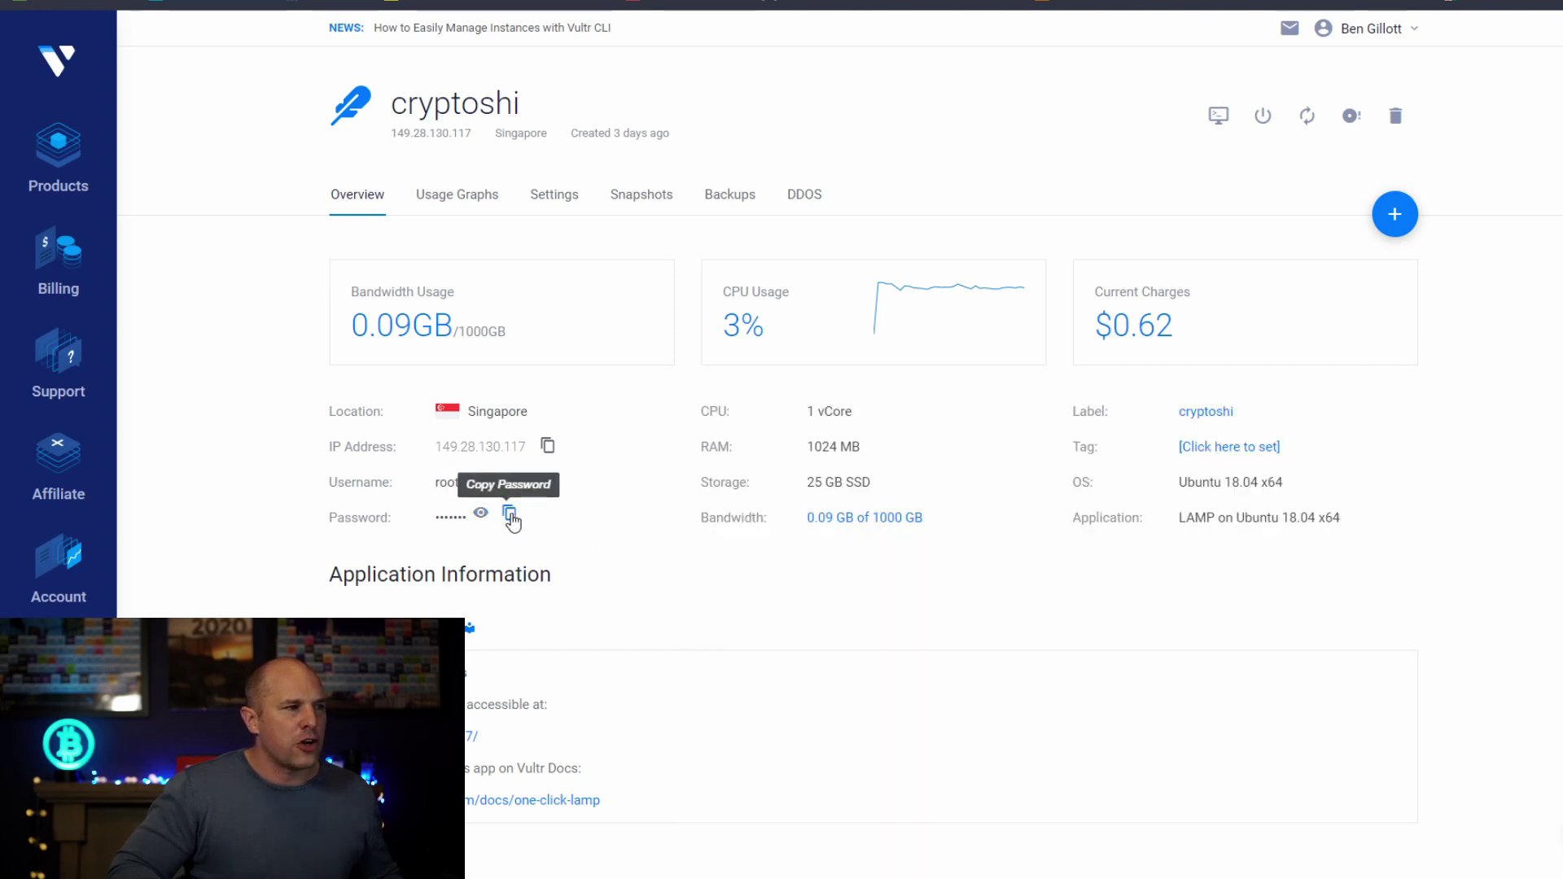
{"action": "key", "text": "alt+Tab"}
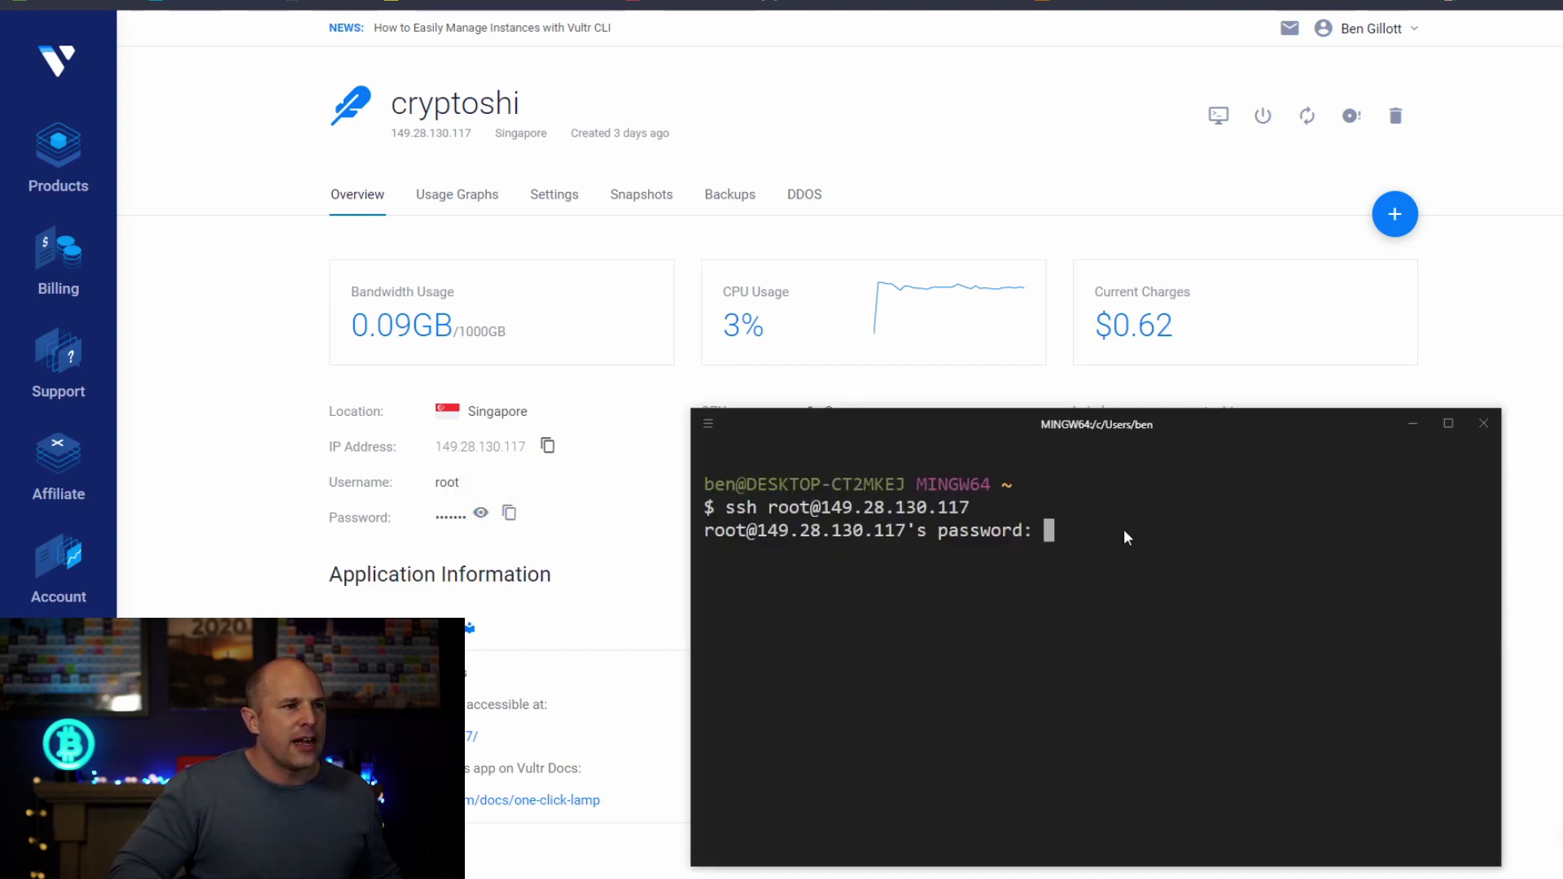
{"action": "right_click", "coordinate": [1068, 542]}
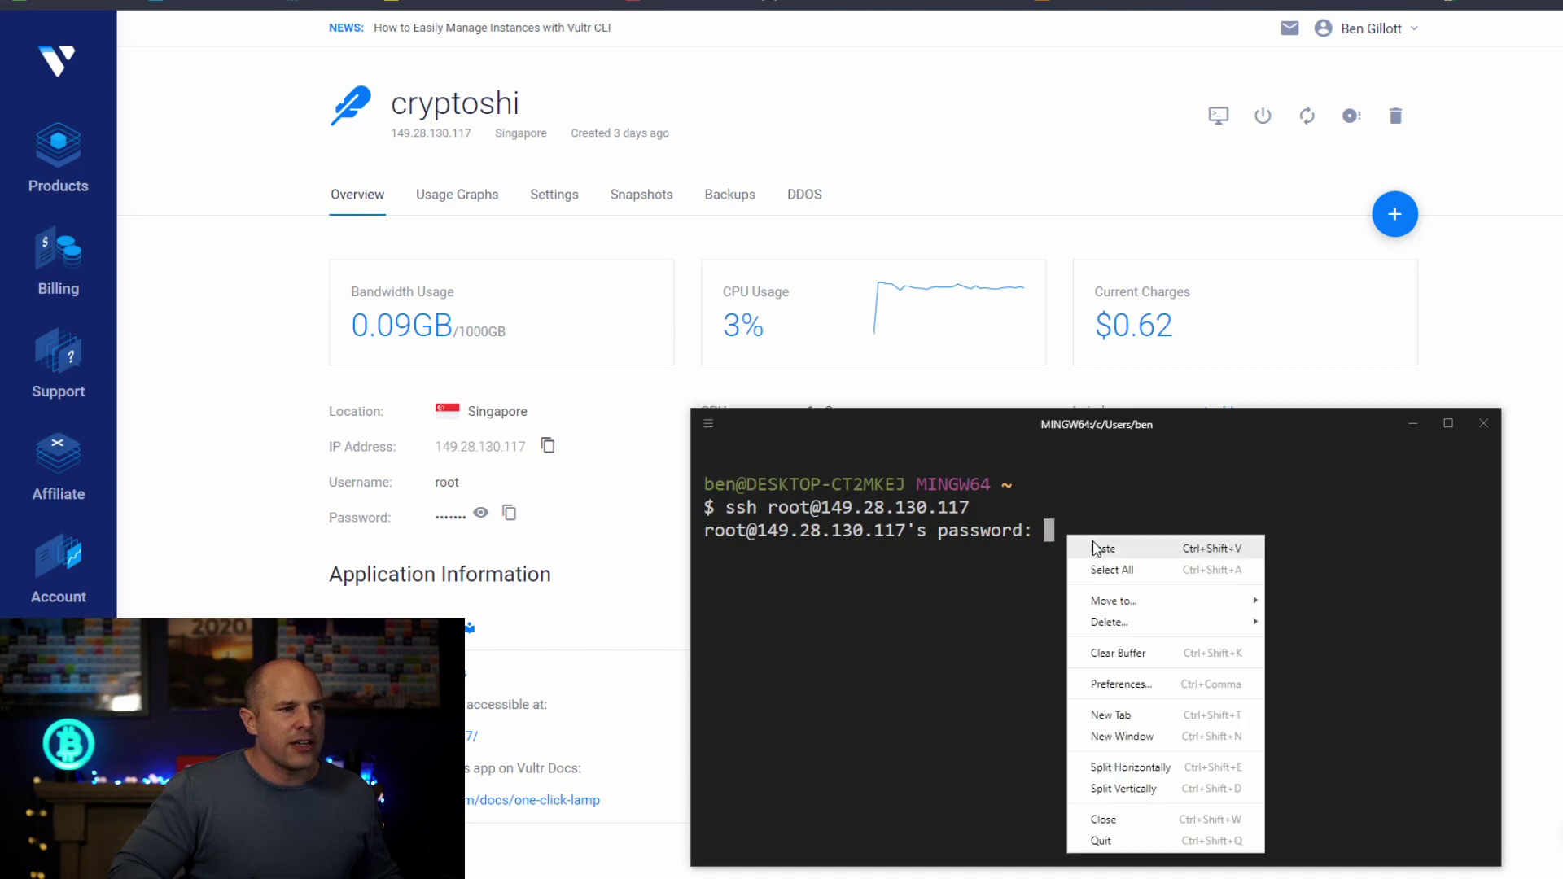
{"action": "left_click", "coordinate": [1096, 548]}
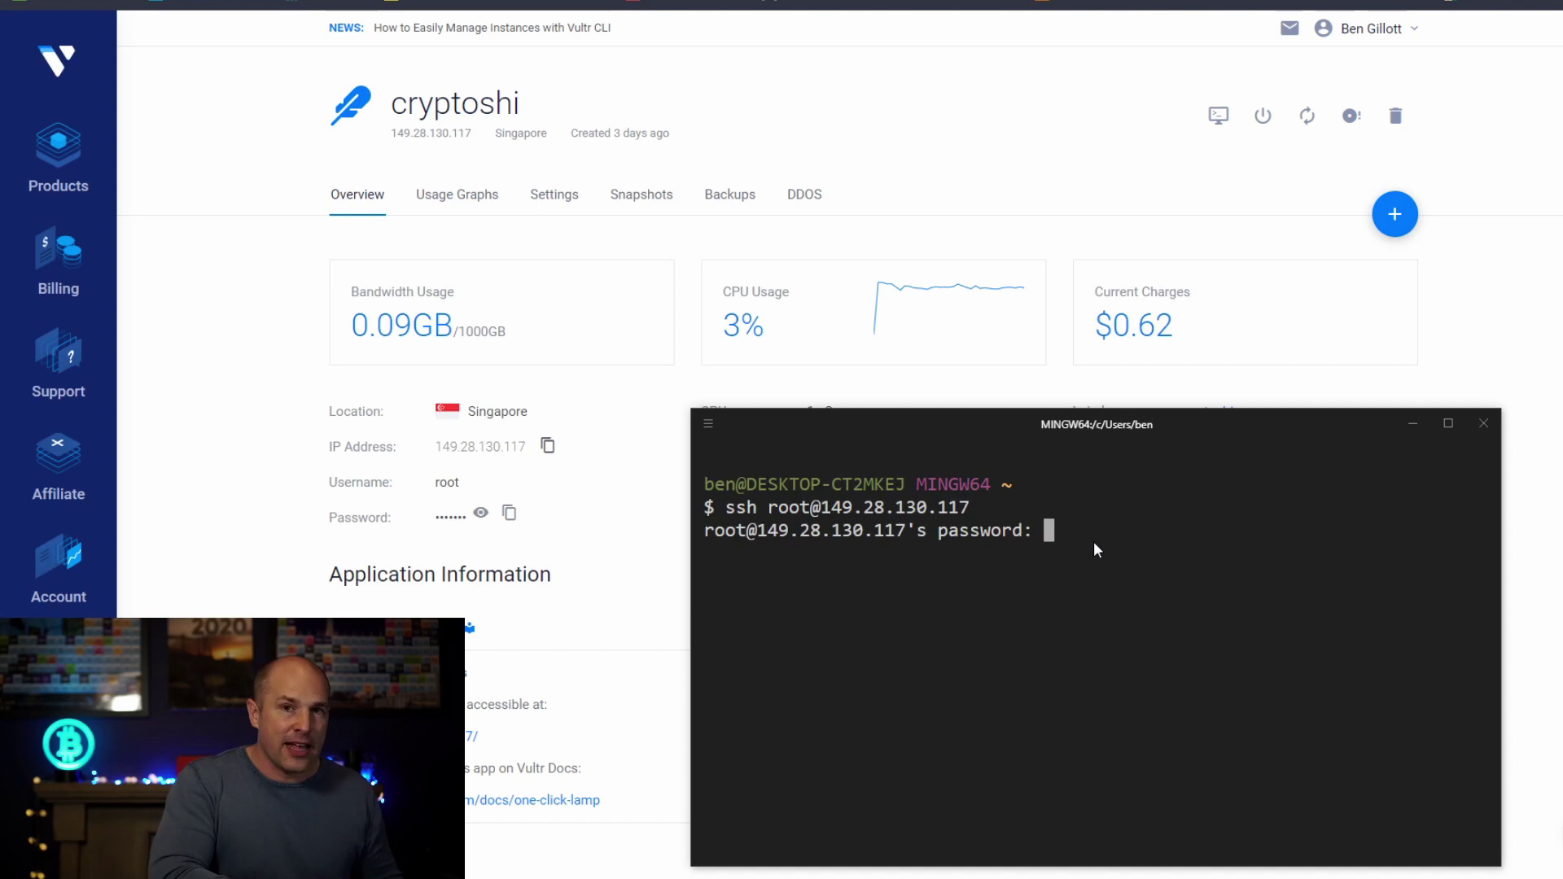
{"action": "key", "text": "Return"}
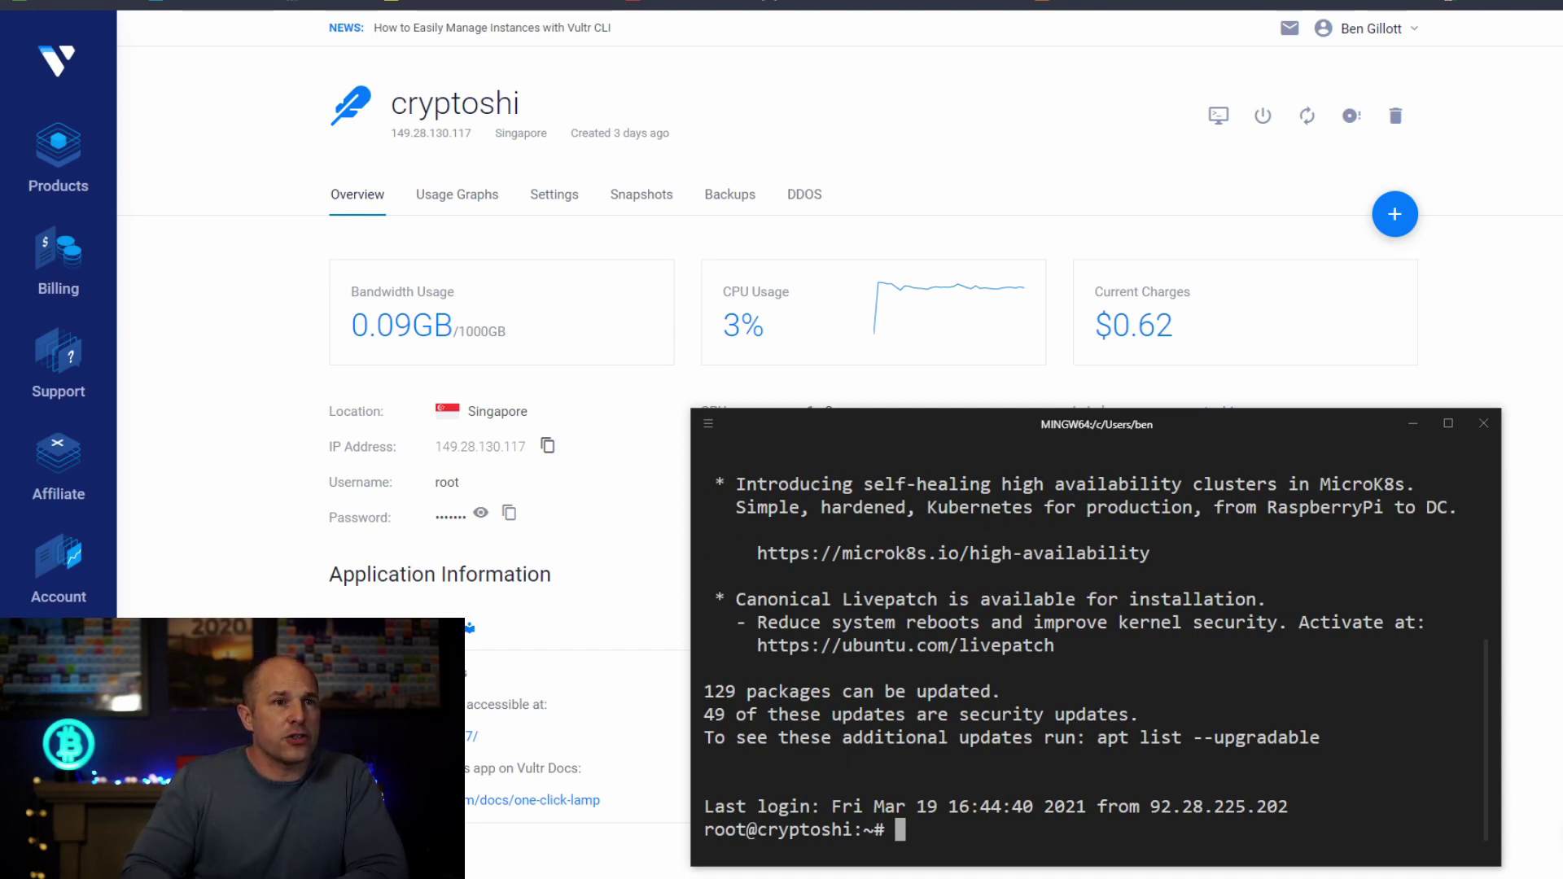
Step: Copy the command cd ../var/www/html/ from page 7 of the kennel guide, run it on the server and list the folder's contents
{"action": "key", "text": "alt+Tab"}
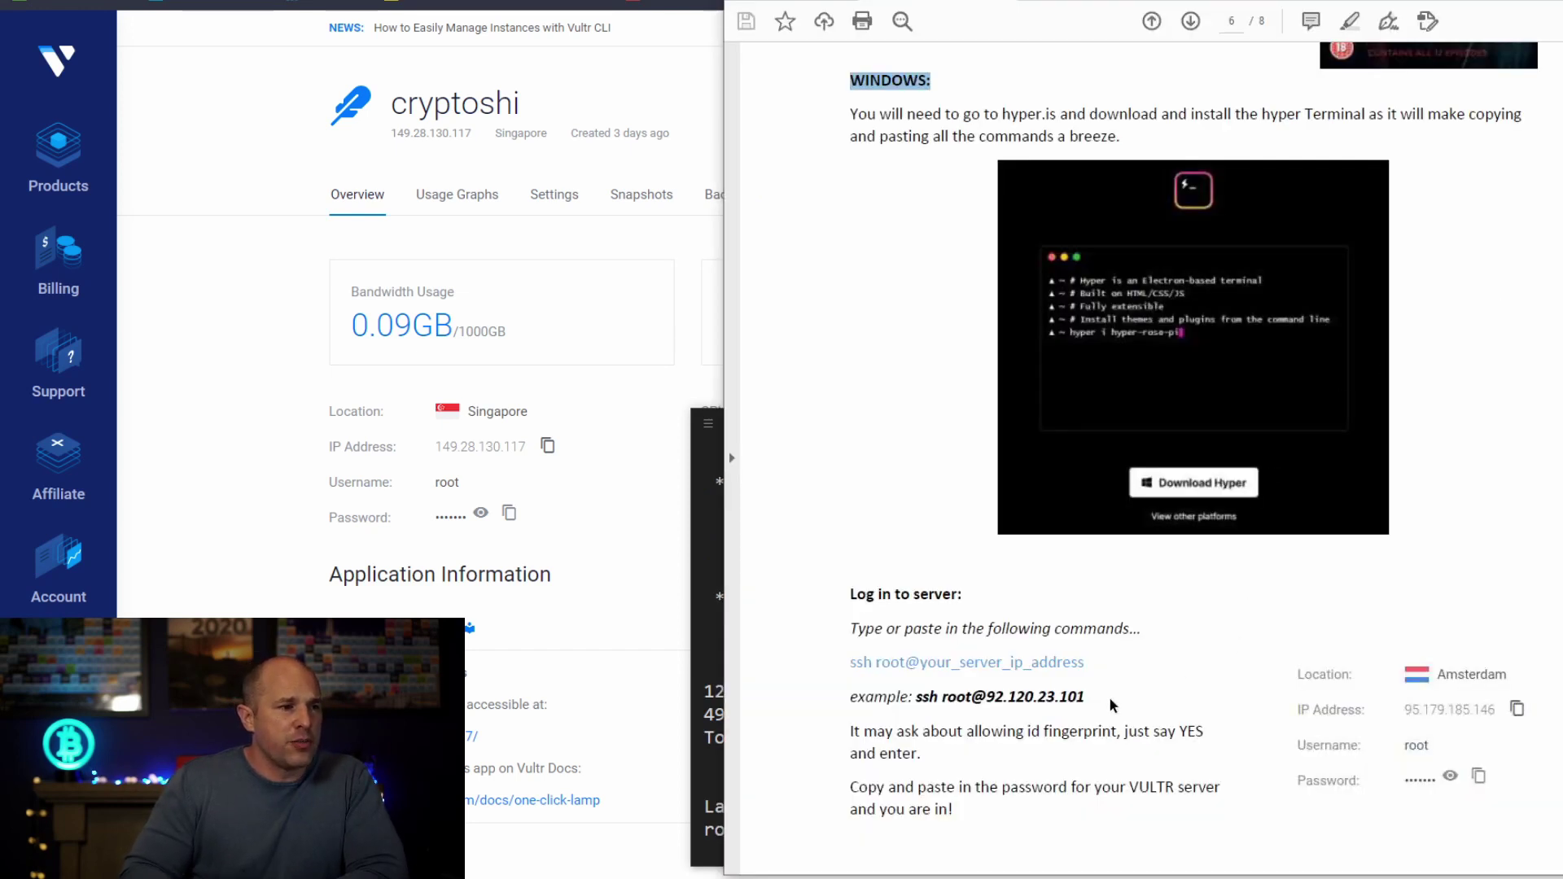
{"action": "scroll", "coordinate": [1111, 702], "scroll_direction": "down", "scroll_amount": 5}
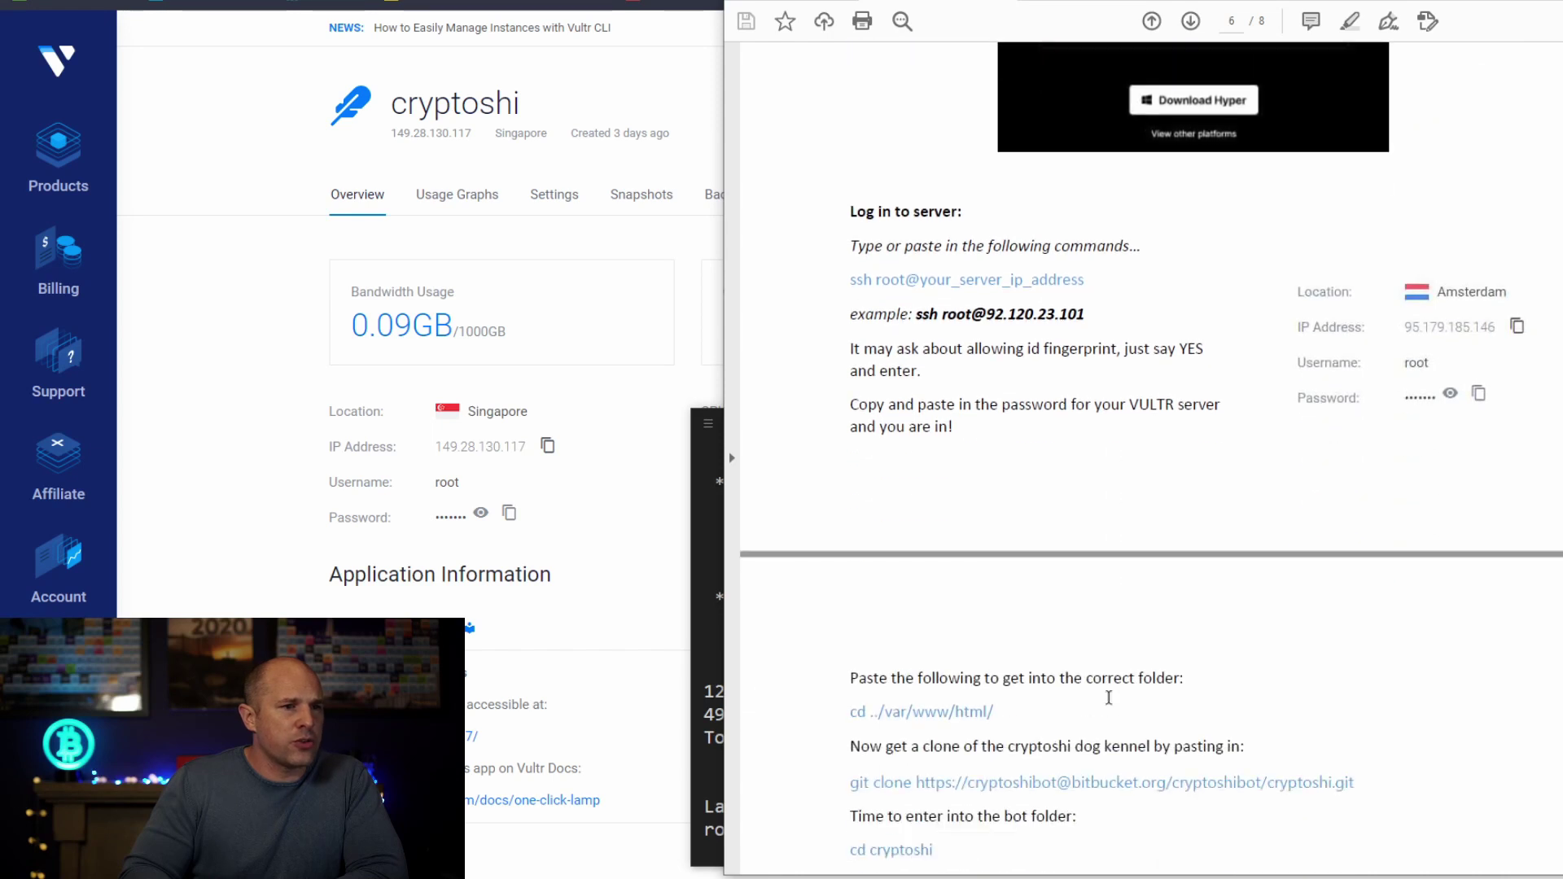
{"action": "scroll", "coordinate": [1109, 697], "scroll_direction": "down", "scroll_amount": 4}
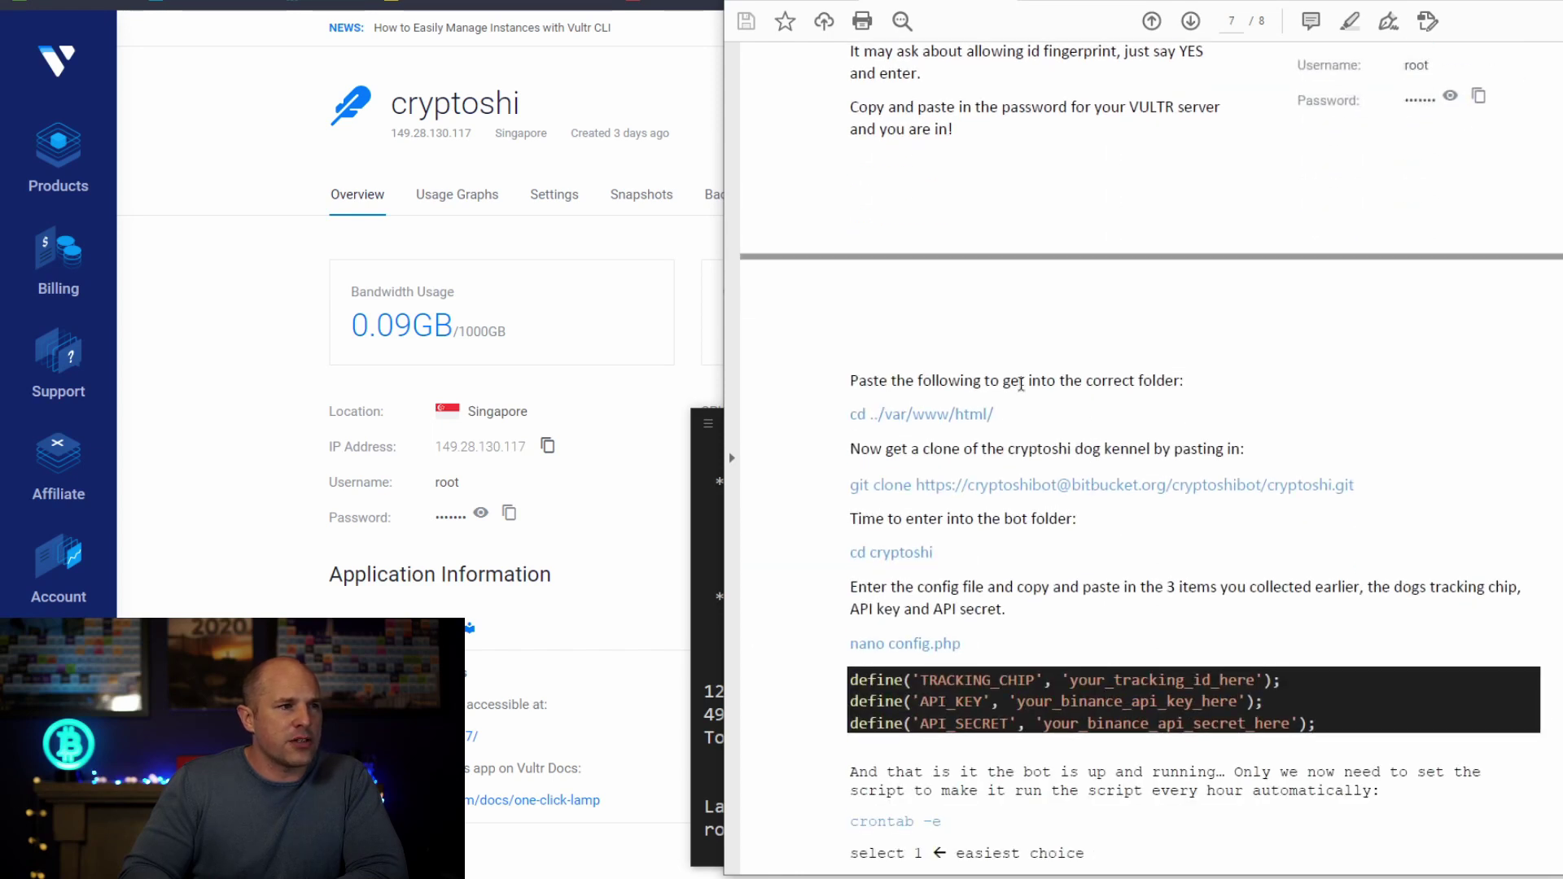
{"action": "left_click_drag", "start_coordinate": [1003, 415], "coordinate": [850, 417]}
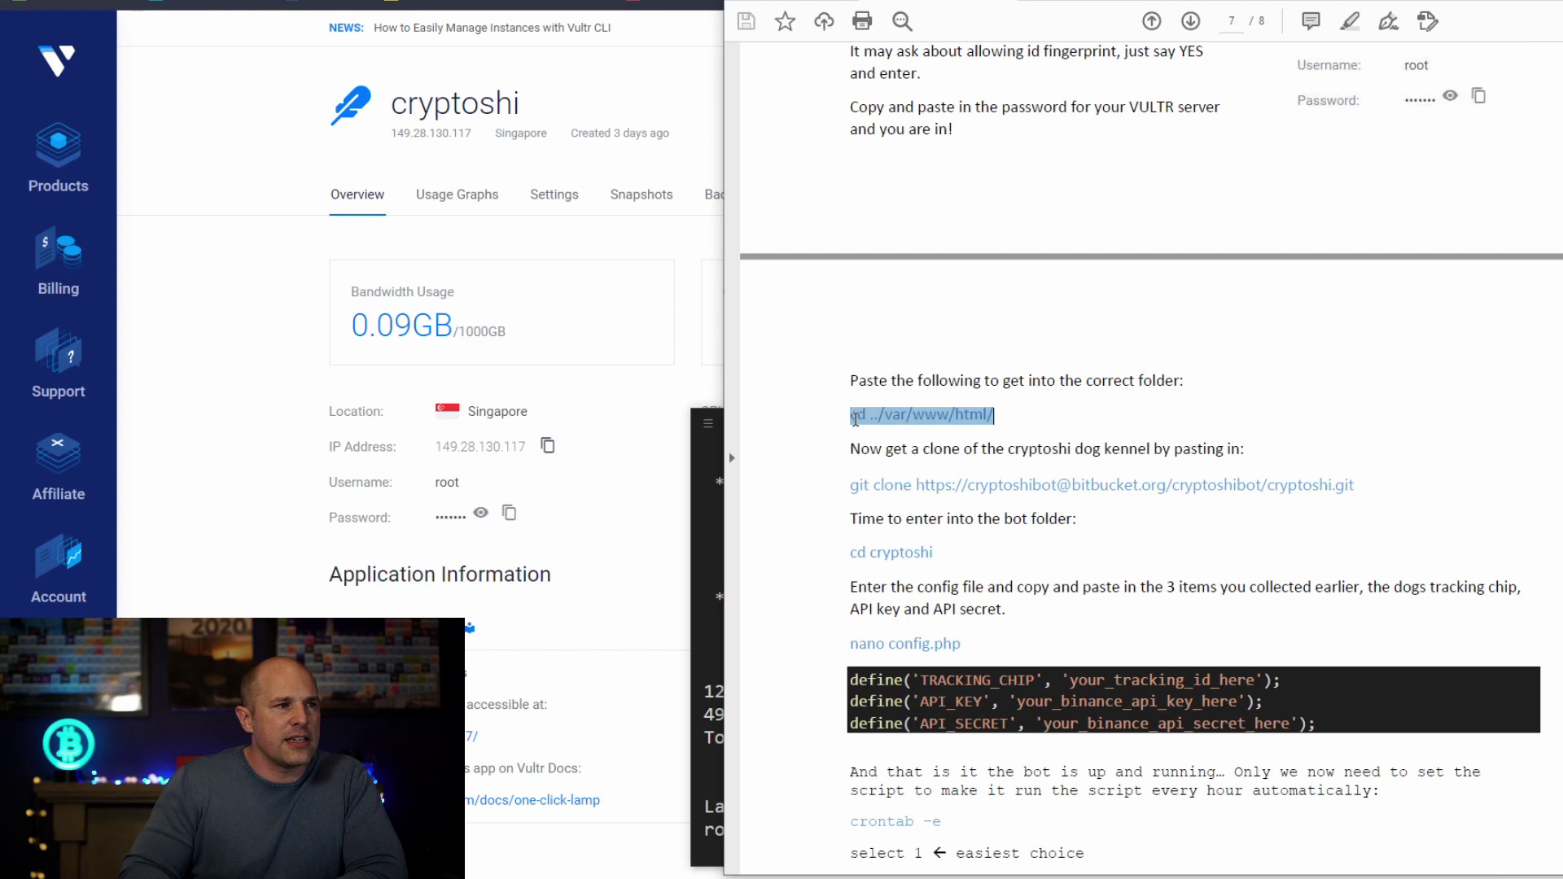
{"action": "right_click", "coordinate": [899, 416]}
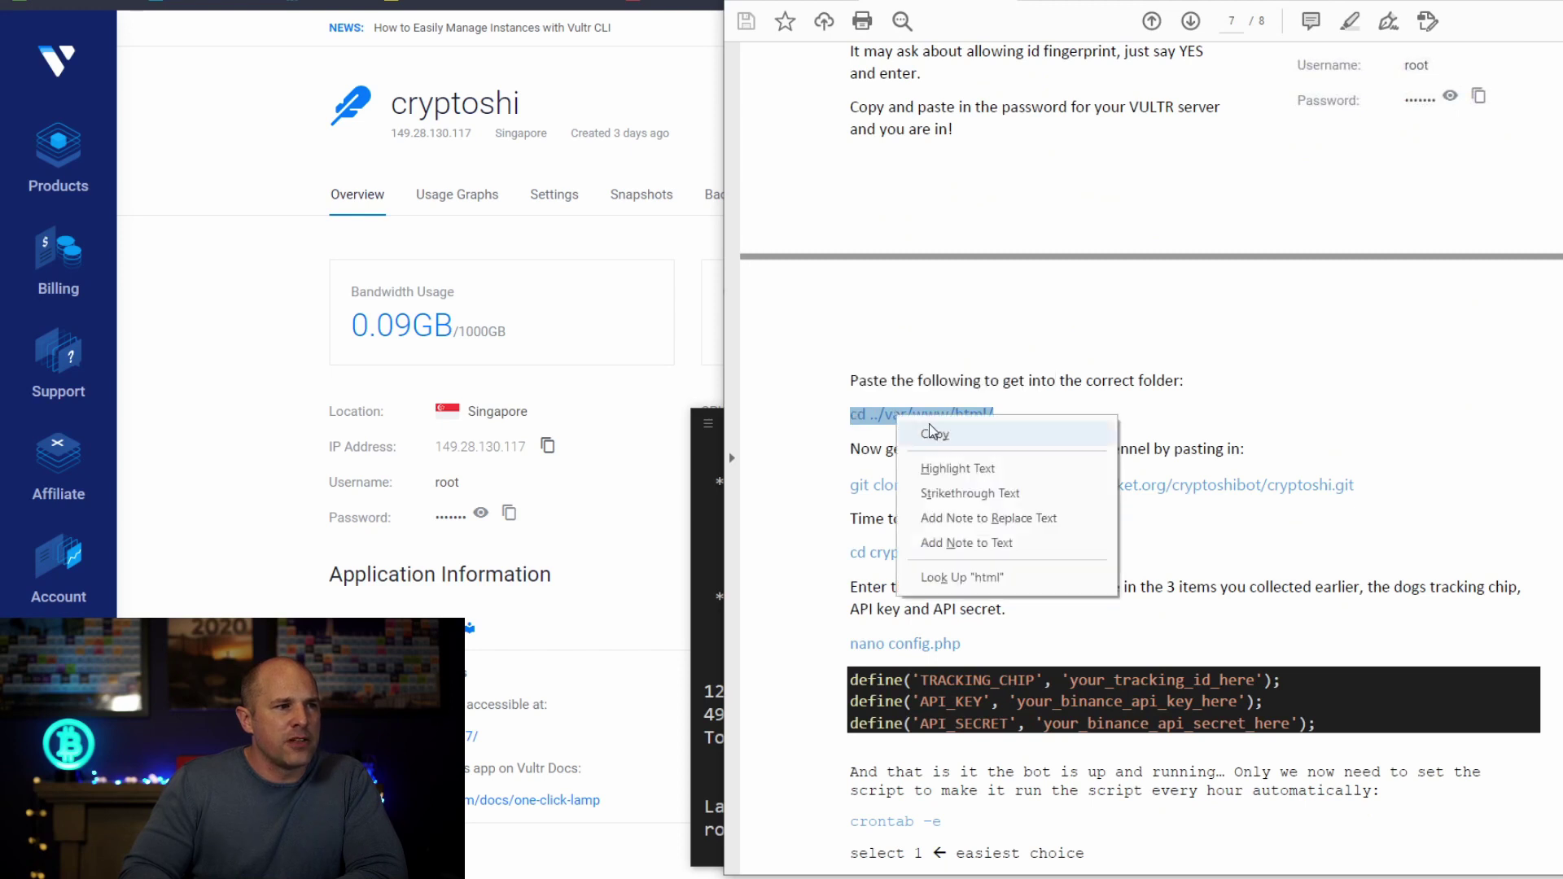
{"action": "left_click", "coordinate": [938, 433]}
{"action": "left_click", "coordinate": [713, 568]}
{"action": "key", "text": "shift+Insert"}
{"action": "key", "text": "Return"}
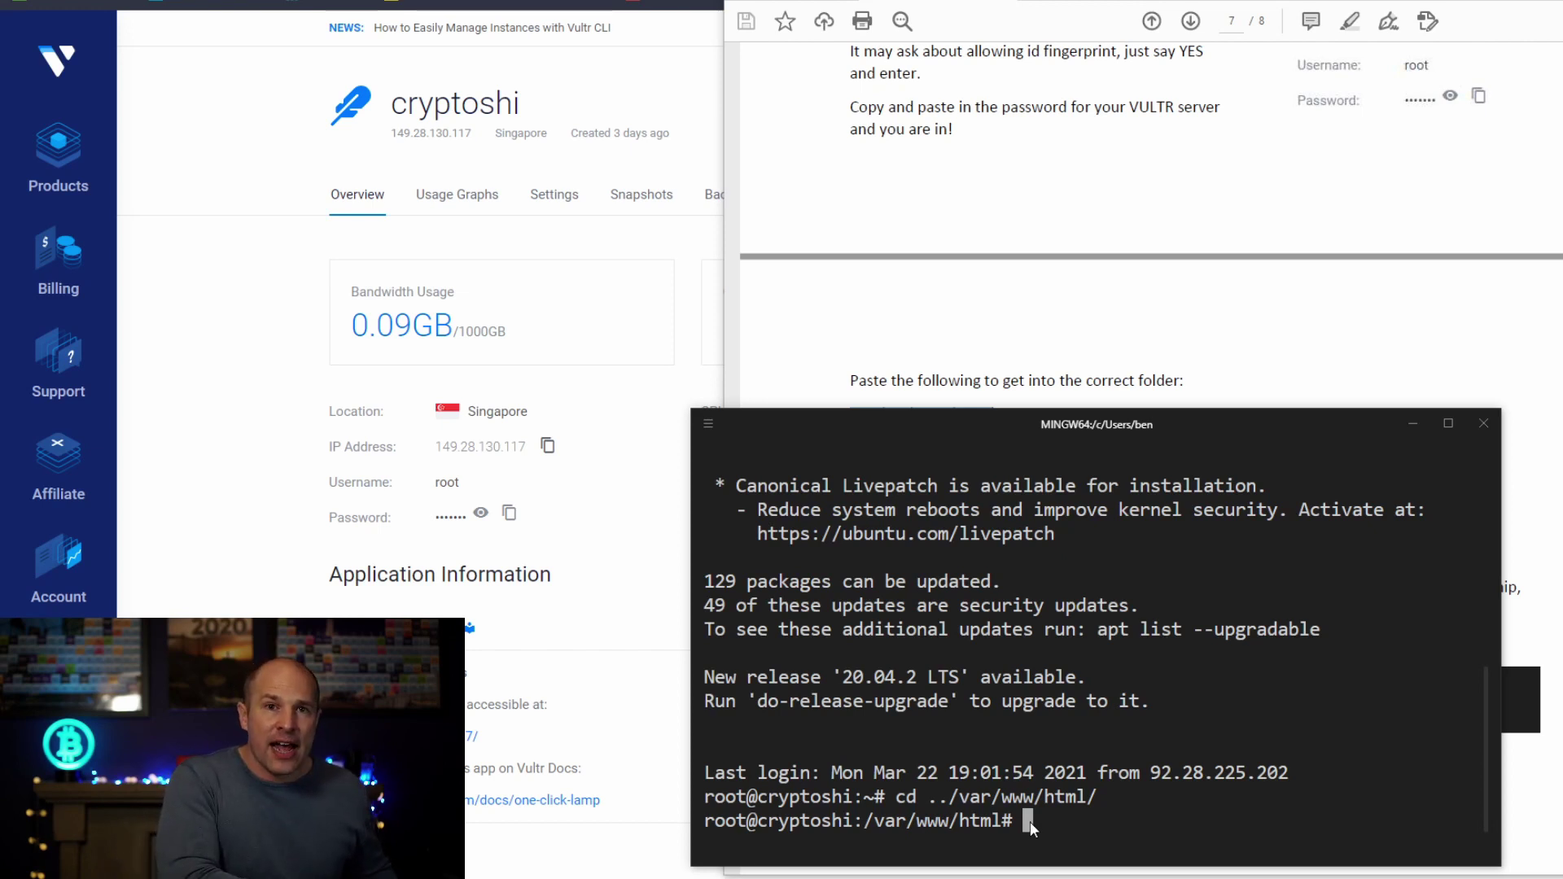
{"action": "type", "text": "s"}
{"action": "key", "text": "Return"}
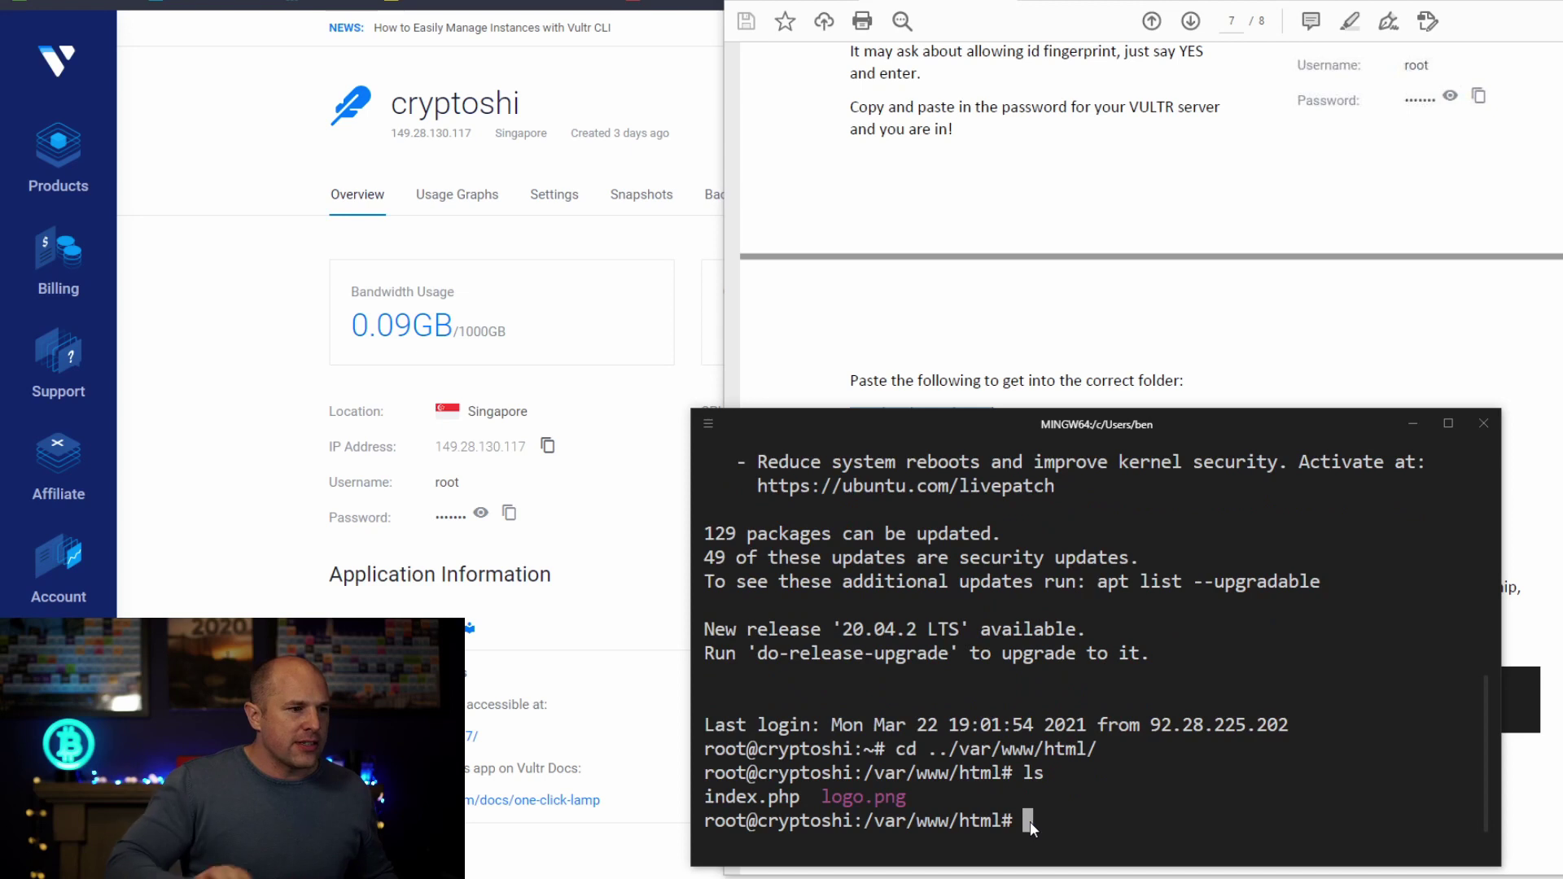
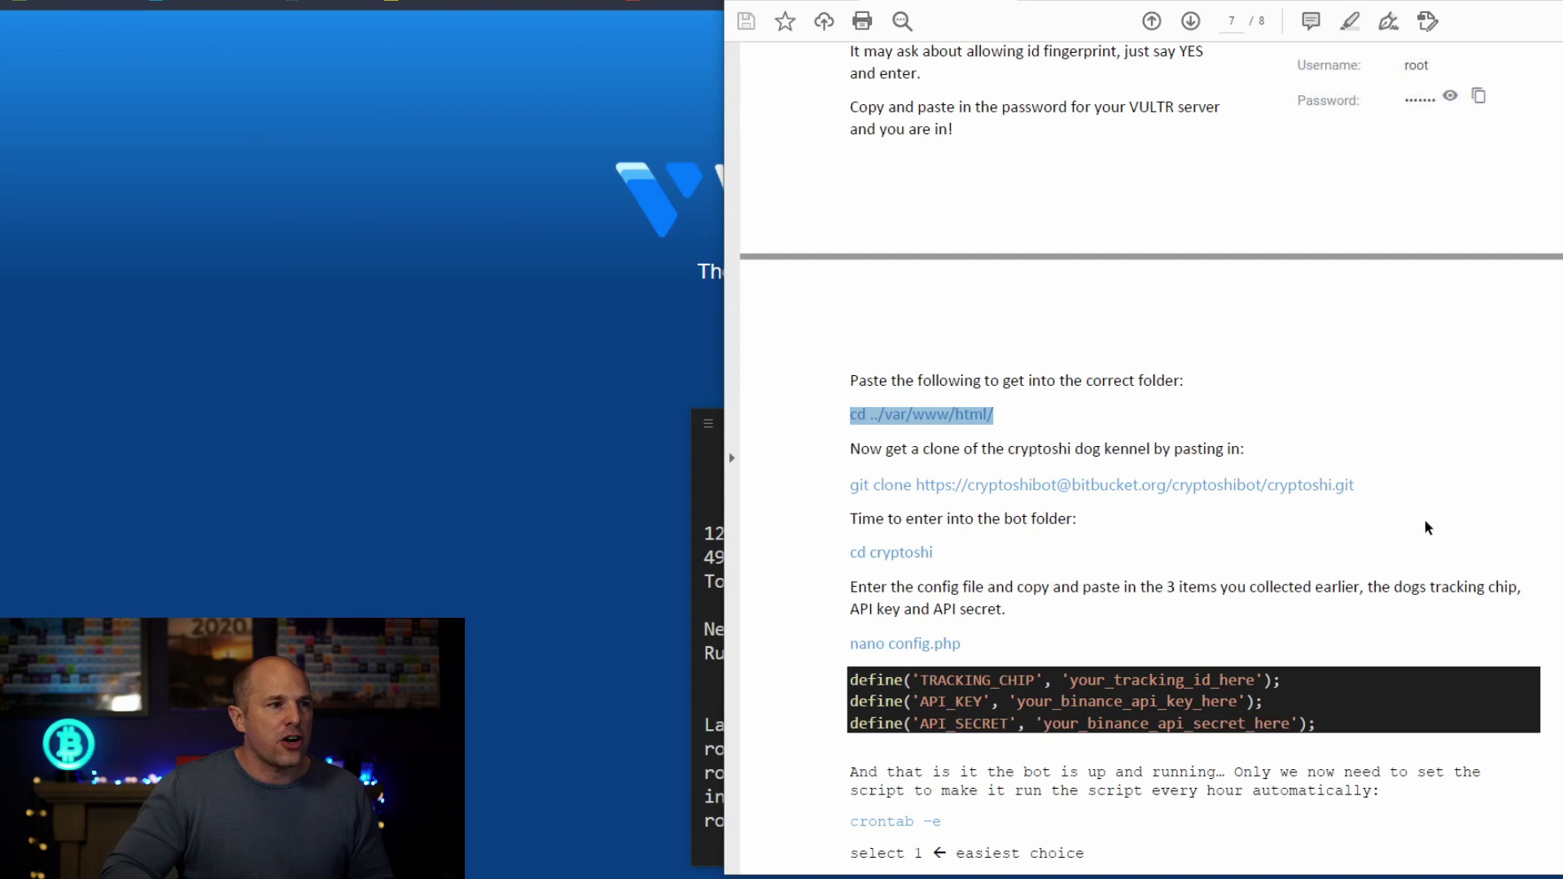
{"action": "left_click_drag", "start_coordinate": [1359, 483], "coordinate": [858, 499]}
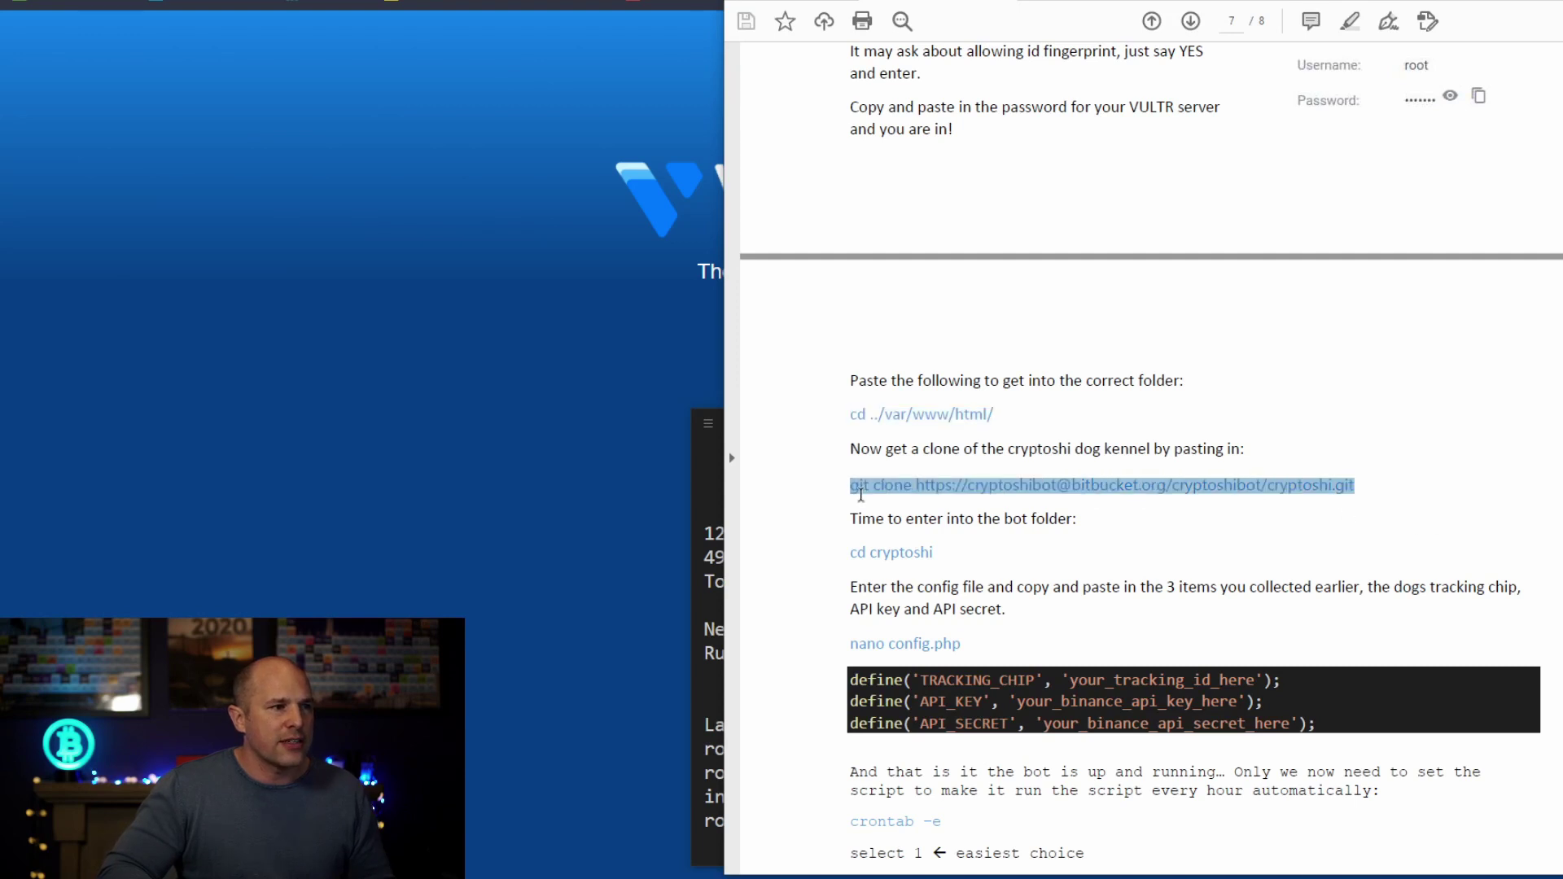
{"action": "right_click", "coordinate": [909, 503]}
{"action": "left_click", "coordinate": [912, 510]}
{"action": "left_click", "coordinate": [710, 529]}
{"action": "right_click", "coordinate": [1060, 829]}
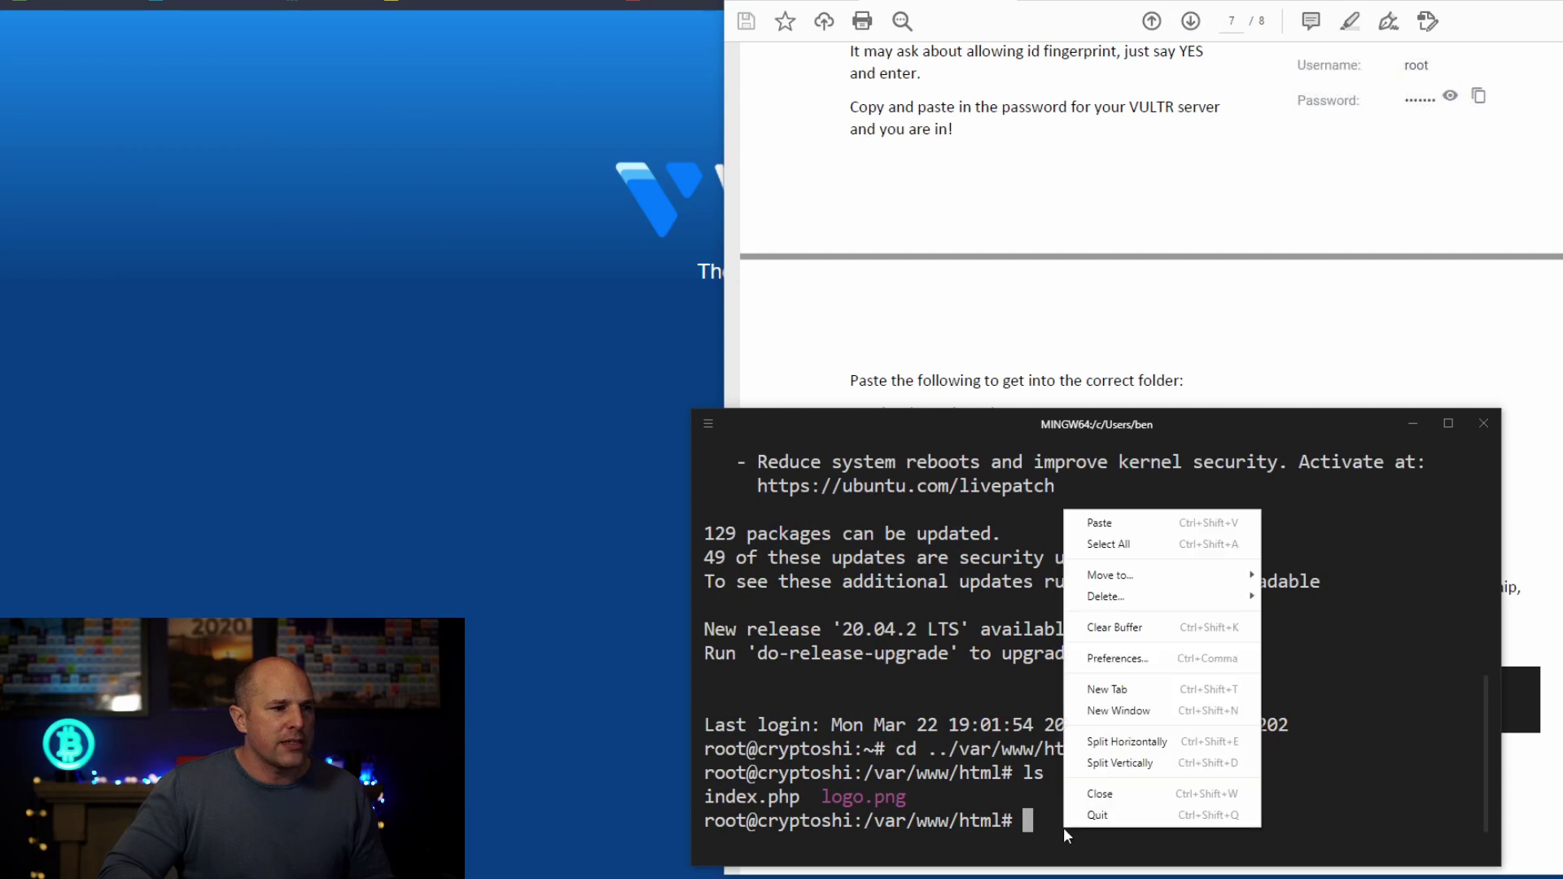
{"action": "left_click", "coordinate": [1126, 525]}
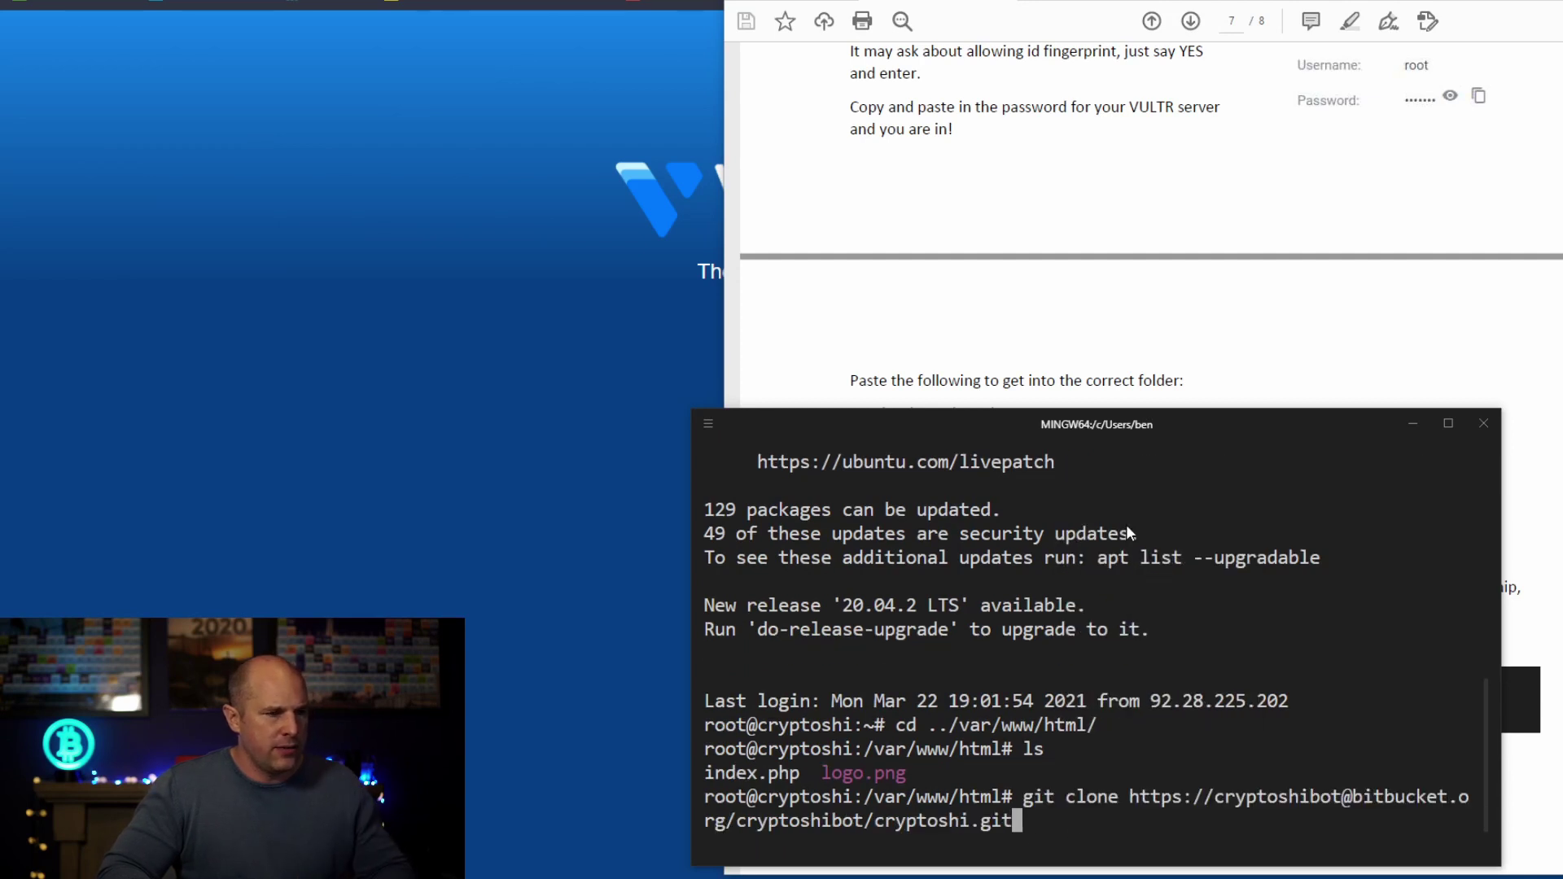
{"action": "key", "text": "Return"}
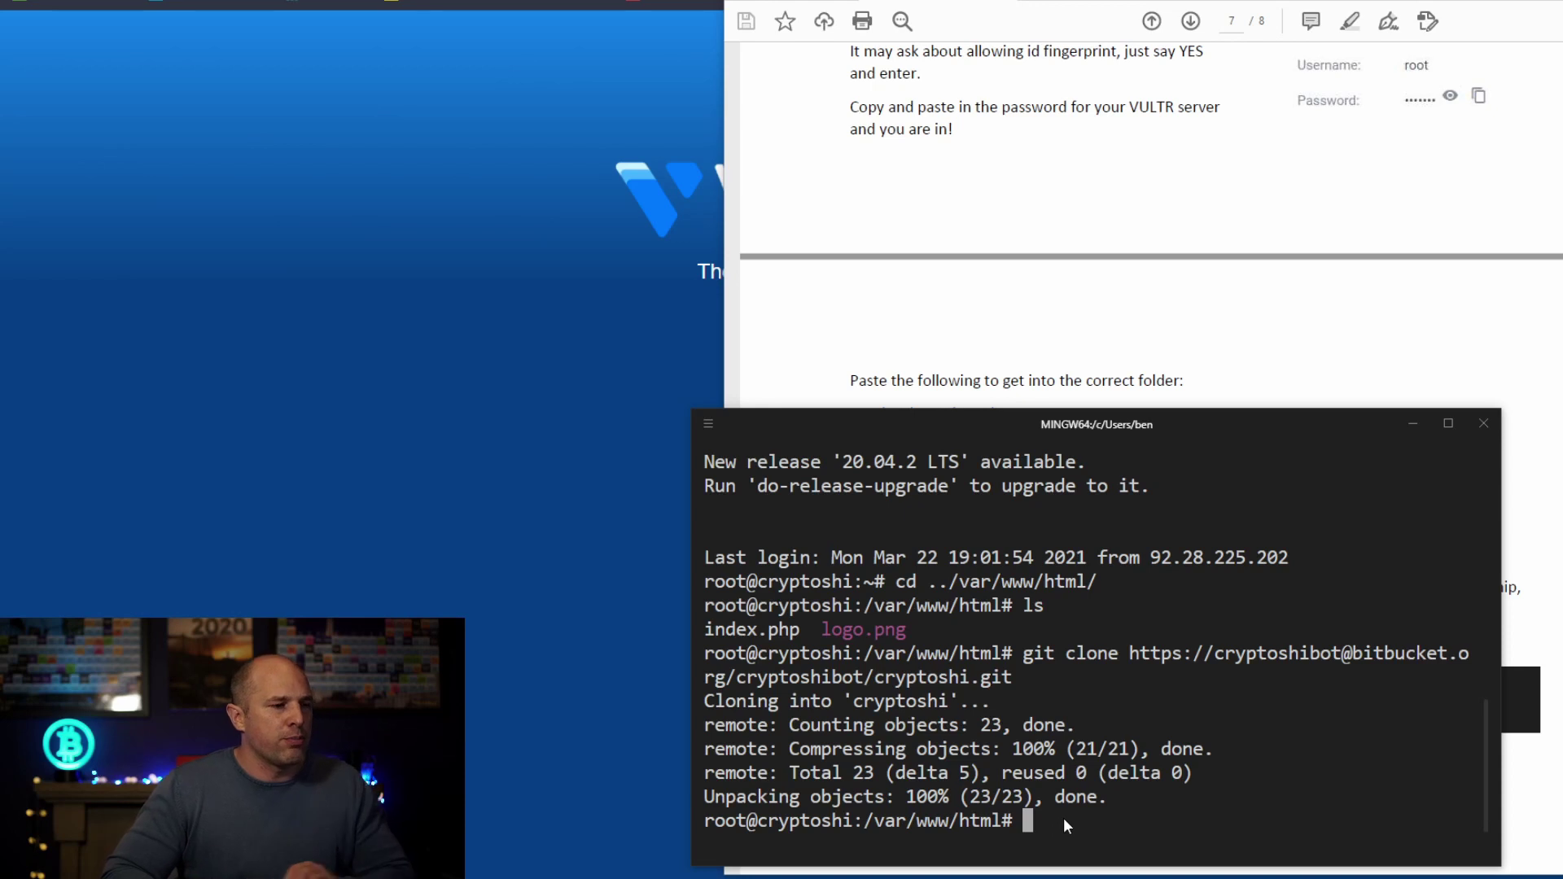
{"action": "type", "text": "ls"}
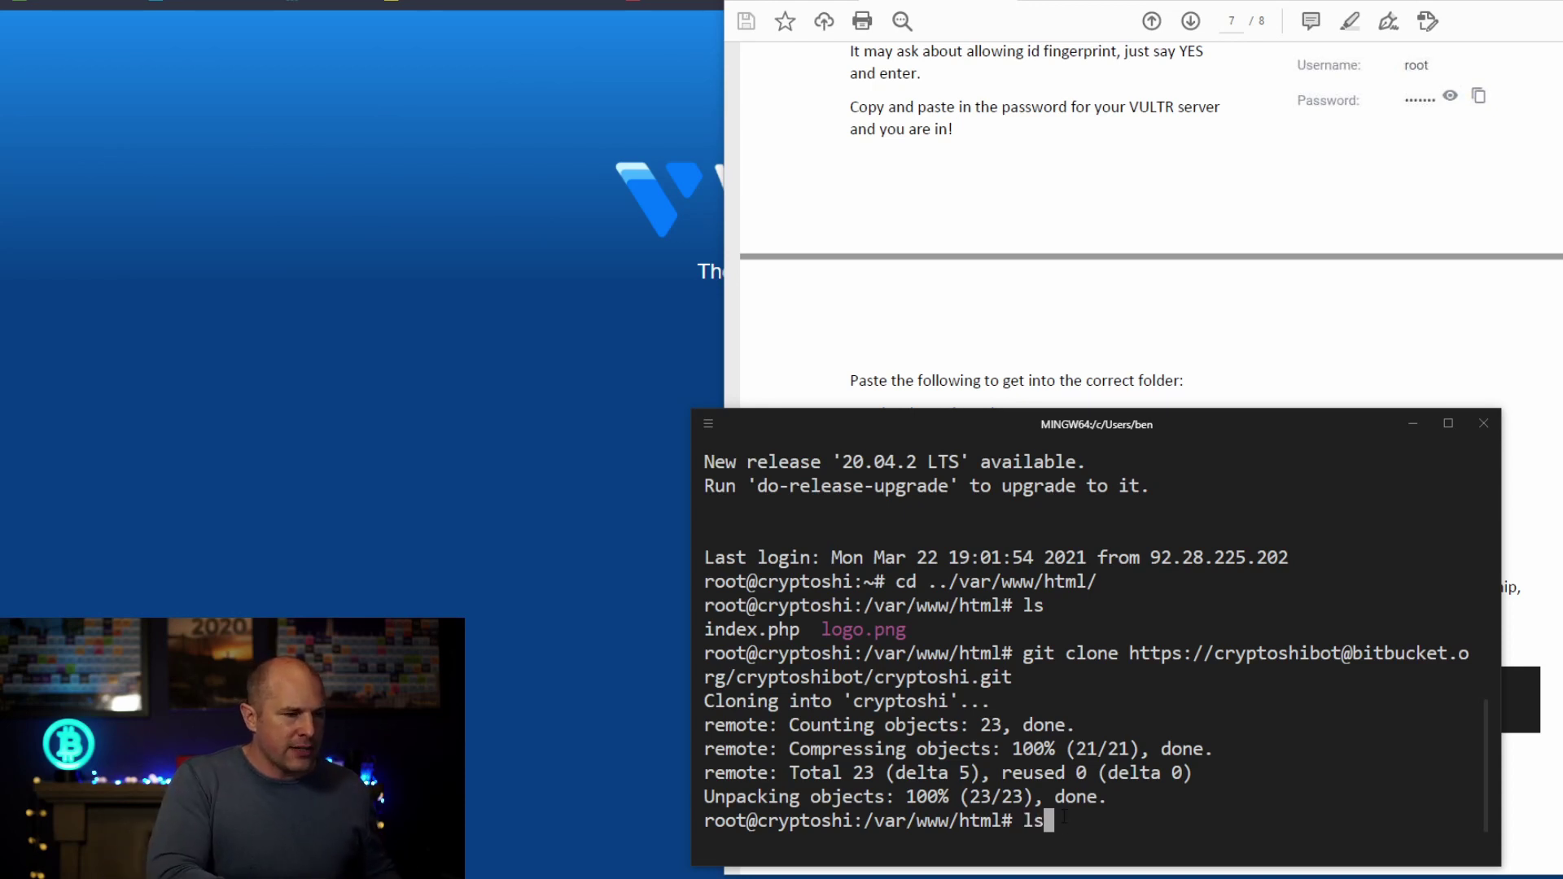
{"action": "key", "text": "Return"}
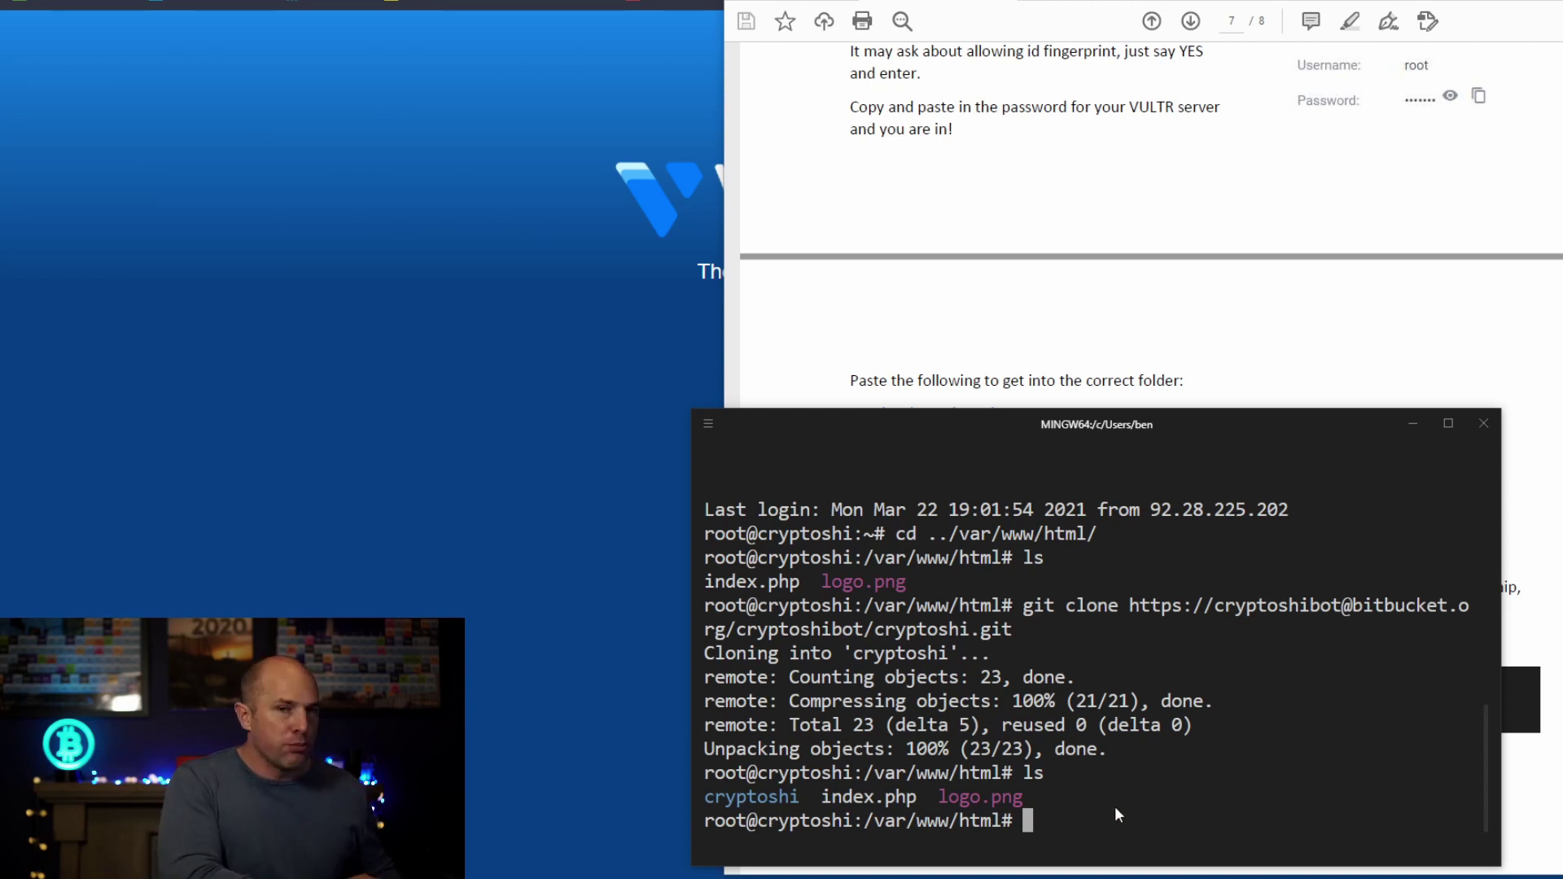
Step: Enter the cryptoshi folder and open config.php in nano
{"action": "type", "text": "cd"}
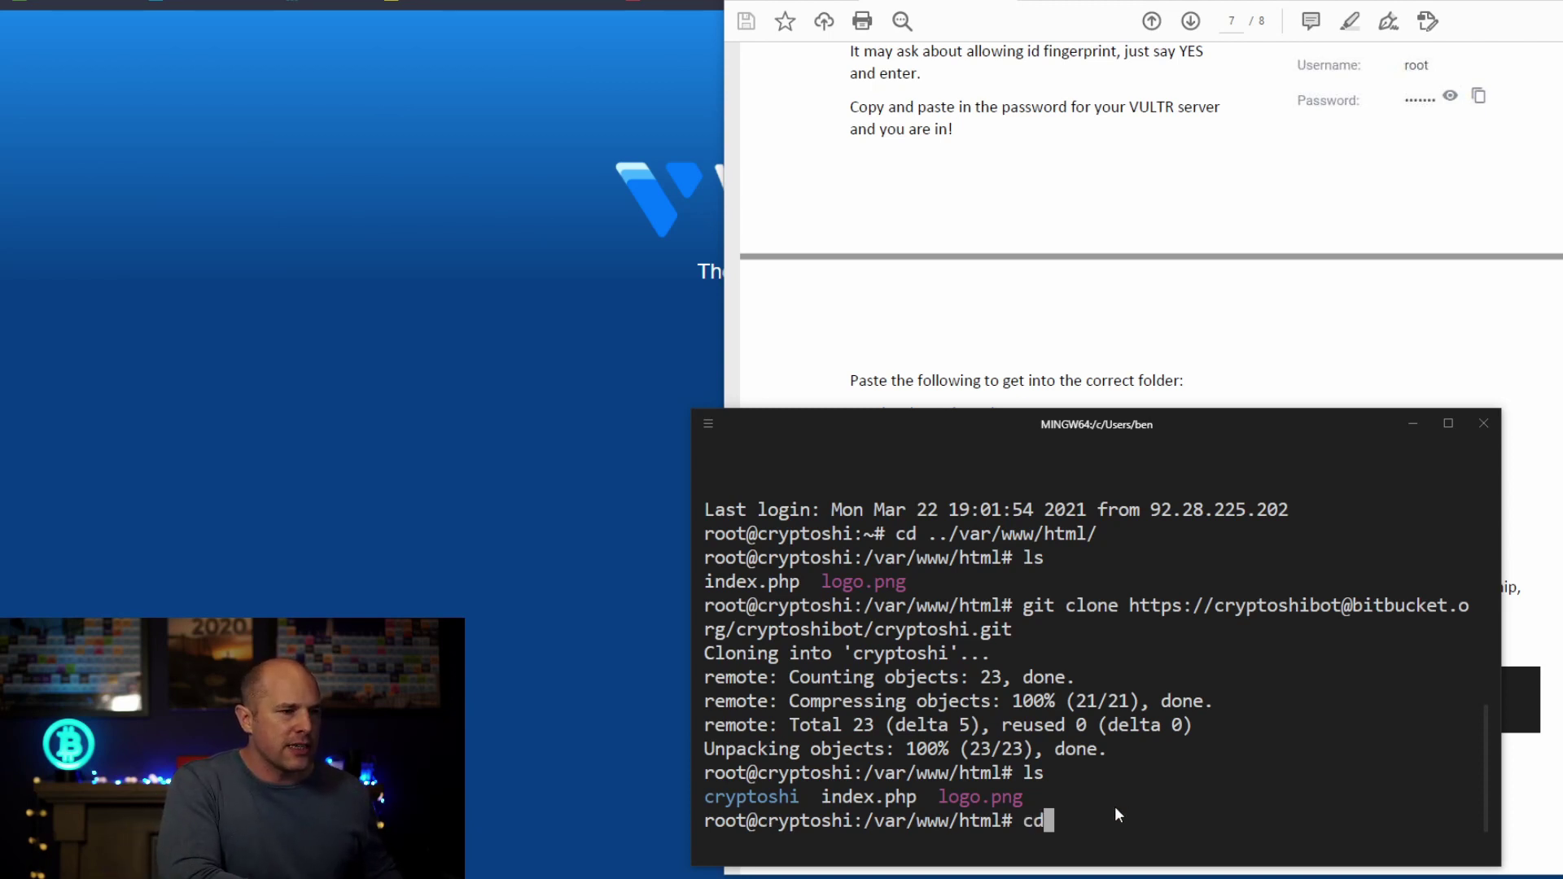
{"action": "type", "text": " cry"}
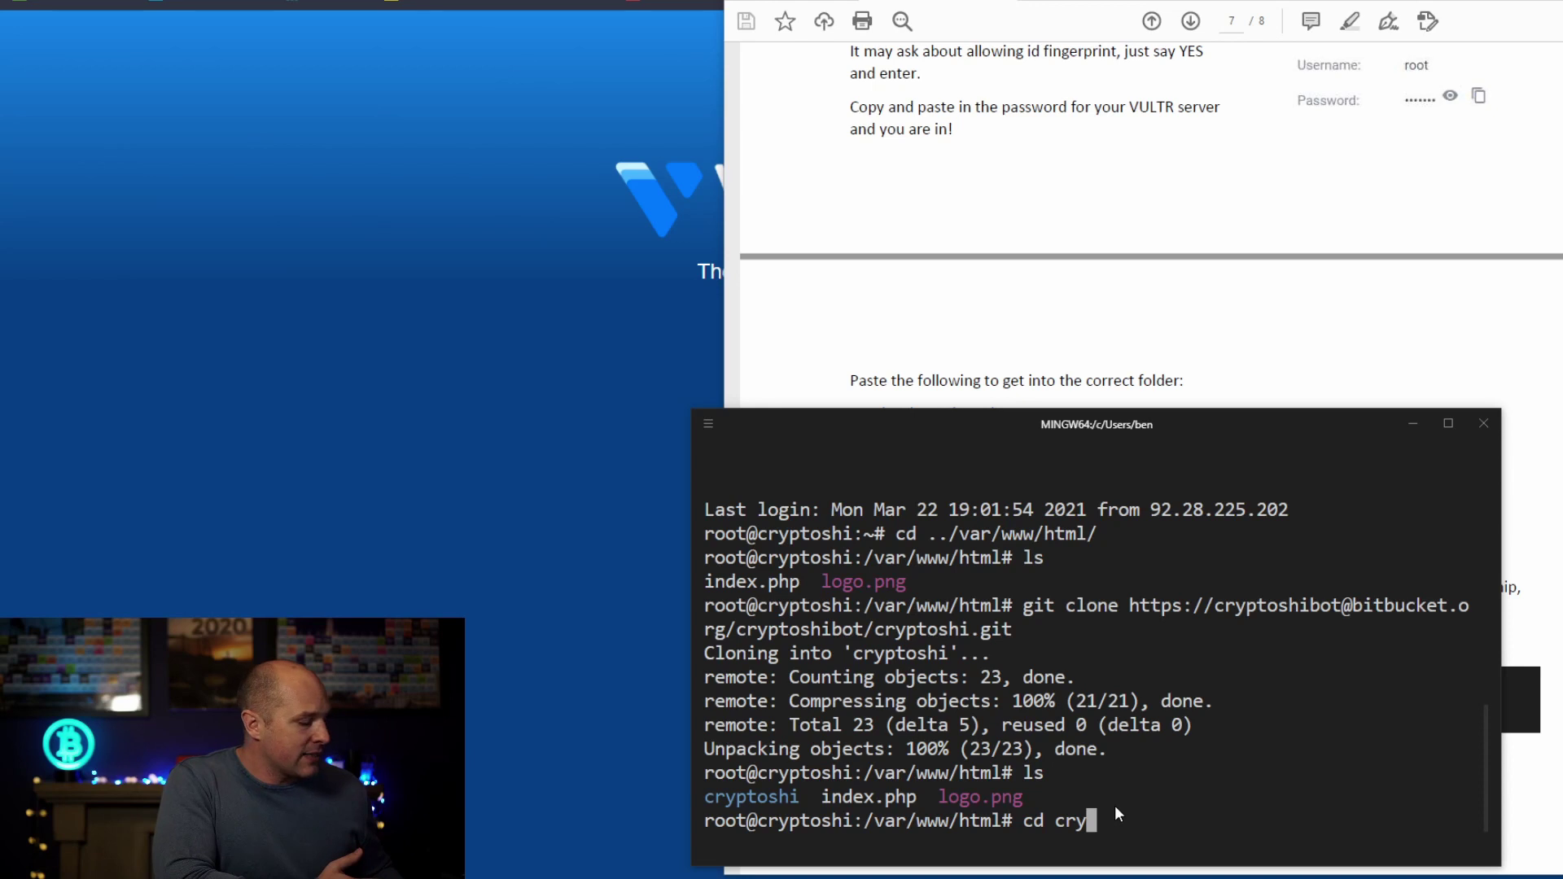
{"action": "key", "text": "Tab"}
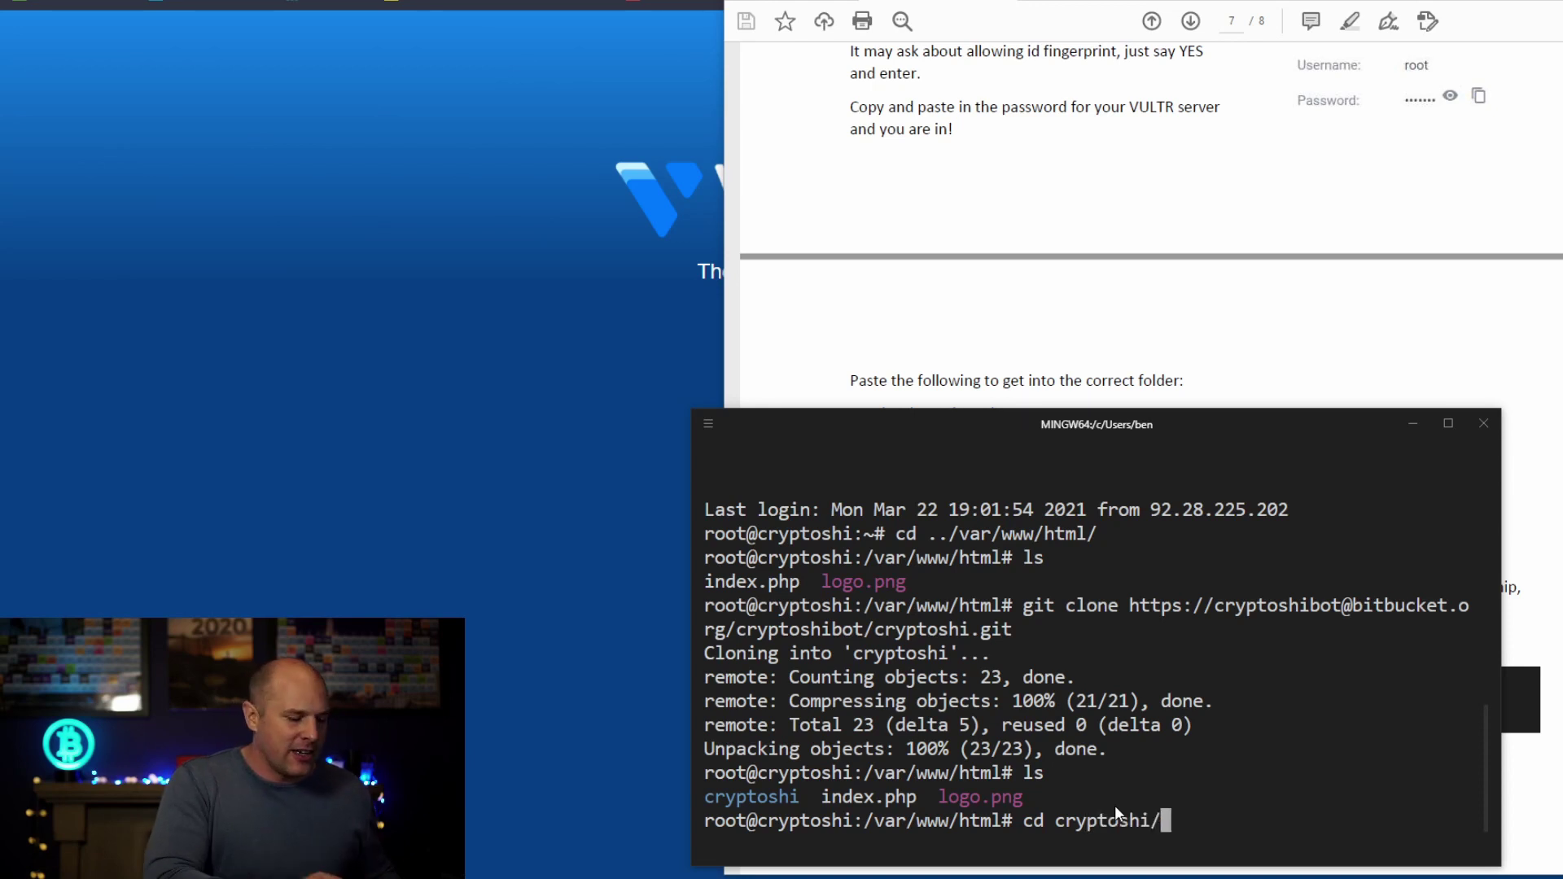
{"action": "key", "text": "Return"}
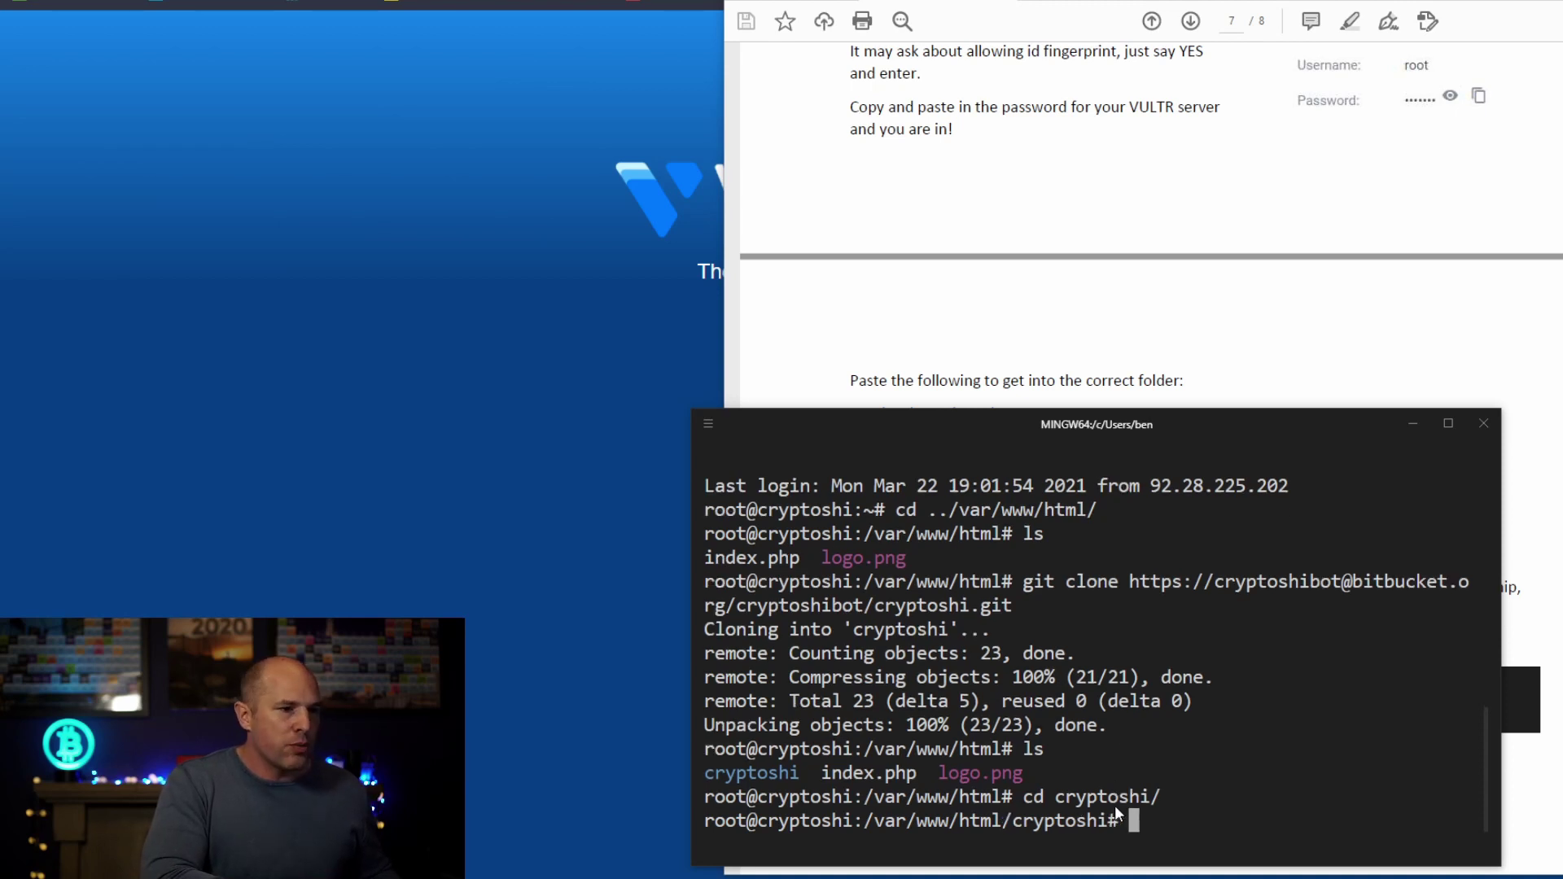
{"action": "type", "text": "nano config.php"}
{"action": "key", "text": "Return"}
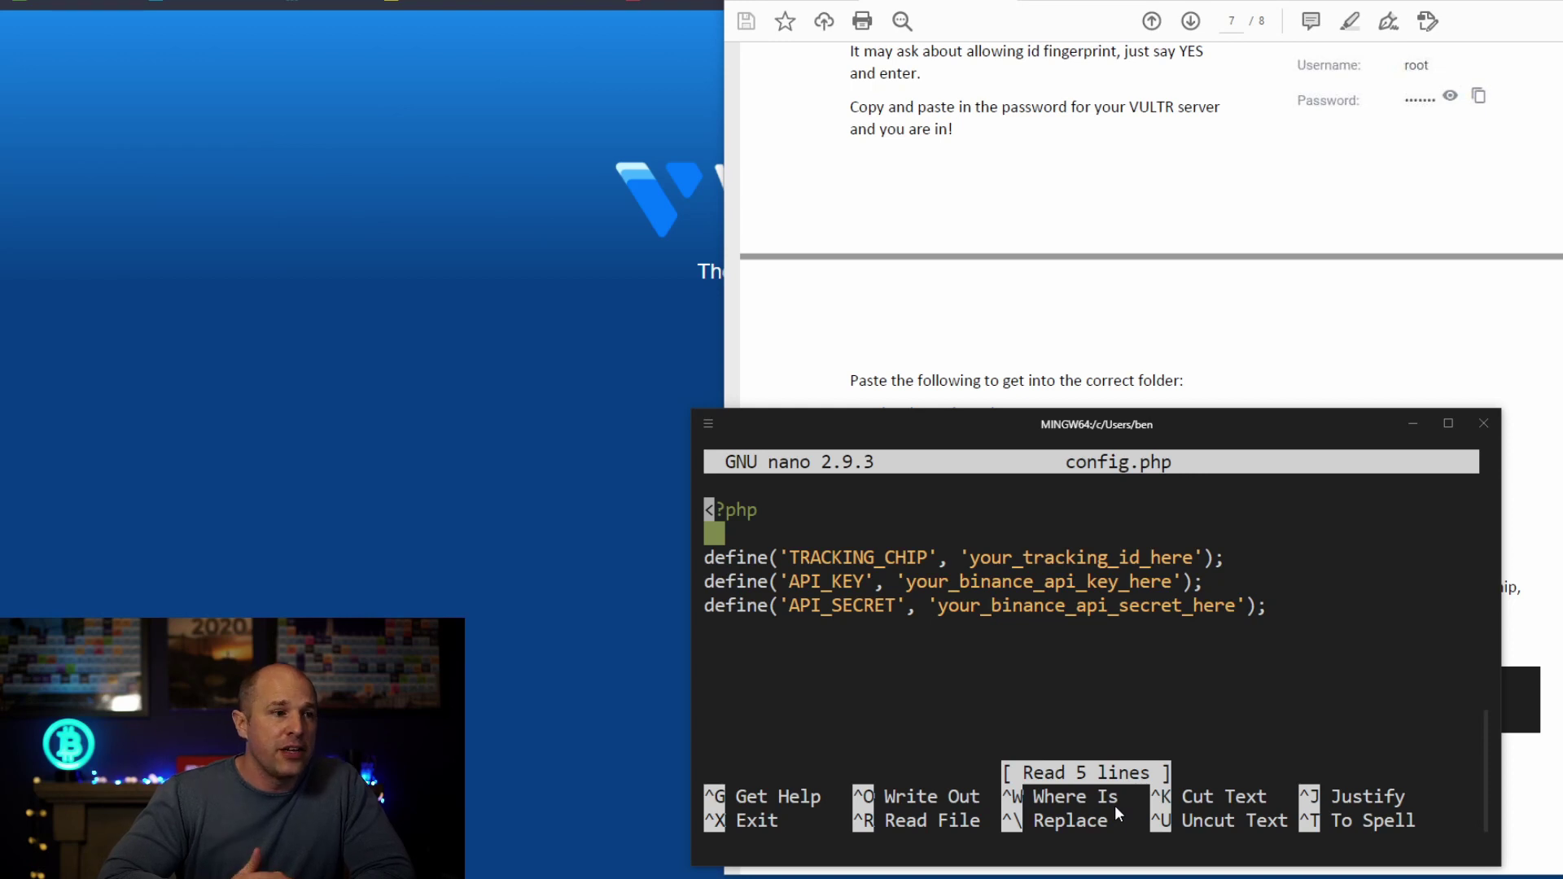
Step: Clear the placeholder your_tracking_id_here from the TRACKING_CHIP line of config.php, leaving an empty pair of quotes
{"action": "key", "text": "Down"}
{"action": "key", "text": "Down"}
{"action": "key", "text": "Right"}
{"action": "key", "text": "Right"}
{"action": "key", "text": "Right"}
{"action": "key", "text": "Right"}
{"action": "key", "text": "Right"}
{"action": "key", "text": "Right"}
{"action": "key", "text": "Right"}
{"action": "key", "text": "Right"}
{"action": "key", "text": "Right"}
{"action": "key", "text": "Right"}
{"action": "key", "text": "Right"}
{"action": "key", "text": "Right"}
{"action": "key", "text": "Right"}
{"action": "key", "text": "Right"}
{"action": "key", "text": "Right"}
{"action": "key", "text": "Right"}
{"action": "key", "text": "Right"}
{"action": "key", "text": "Right"}
{"action": "key", "text": "Right"}
{"action": "key", "text": "Right"}
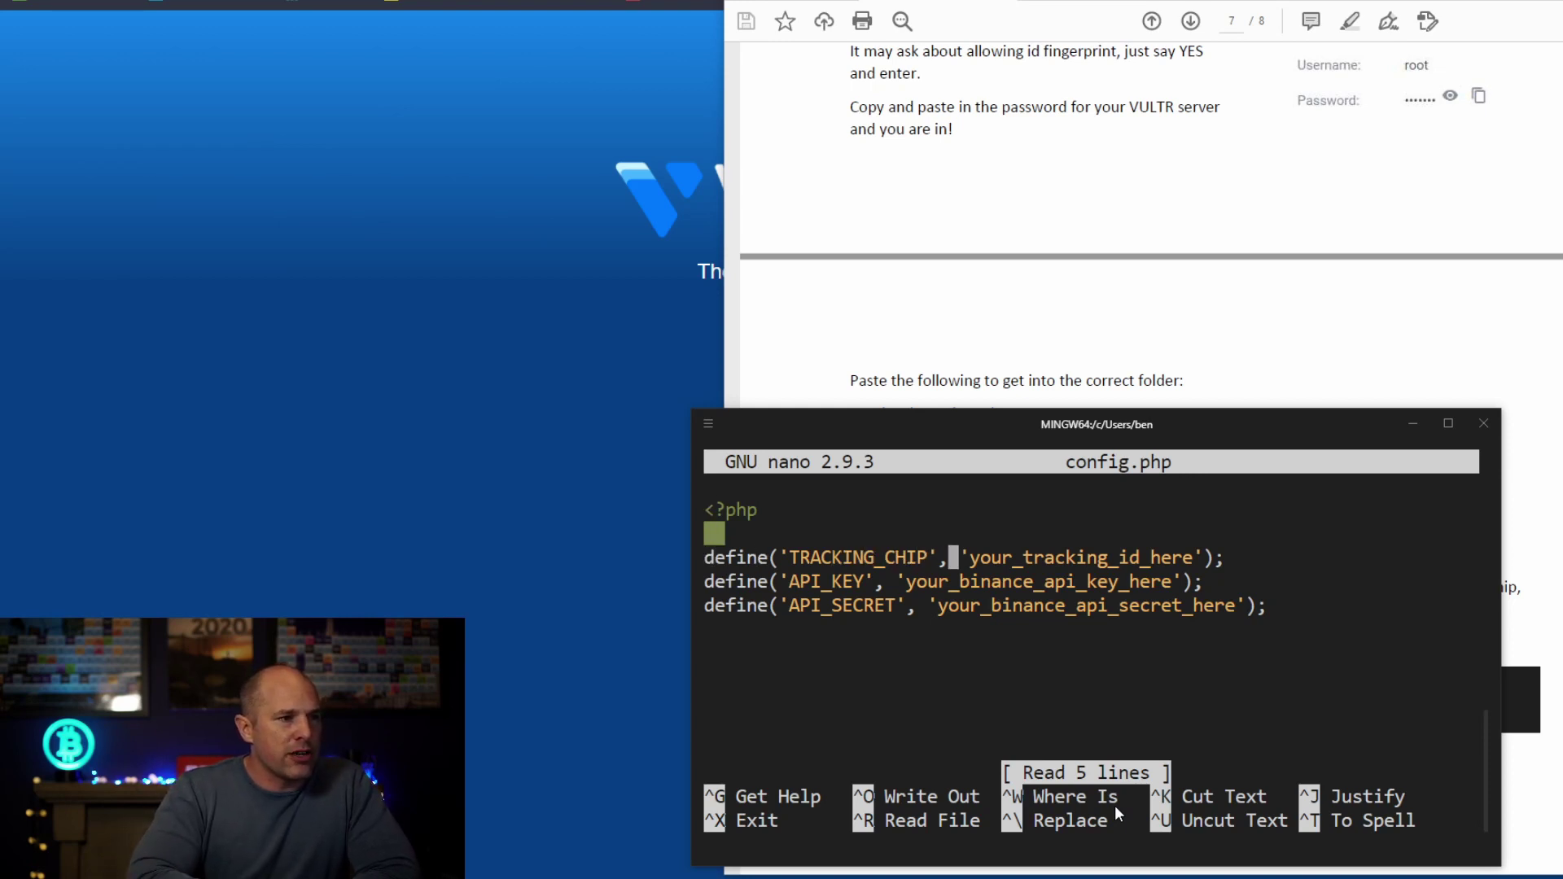
{"action": "key", "text": "Right"}
{"action": "key", "text": "Right"}
{"action": "key", "text": "Right"}
{"action": "key", "text": "Right"}
{"action": "key", "text": "Right"}
{"action": "key", "text": "Right"}
{"action": "key", "text": "Right"}
{"action": "key", "text": "Right"}
{"action": "key", "text": "Right"}
{"action": "key", "text": "Right"}
{"action": "key", "text": "Right"}
{"action": "key", "text": "Right"}
{"action": "key", "text": "Right"}
{"action": "key", "text": "Right"}
{"action": "key", "text": "Right"}
{"action": "key", "text": "Right"}
{"action": "key", "text": "Right"}
{"action": "key", "text": "Right"}
{"action": "key", "text": "Right"}
{"action": "key", "text": "Right"}
{"action": "key", "text": "Left"}
{"action": "key", "text": "Left"}
{"action": "key", "text": "Left"}
{"action": "key", "text": "Left"}
{"action": "key", "text": "Left"}
{"action": "key", "text": "Left"}
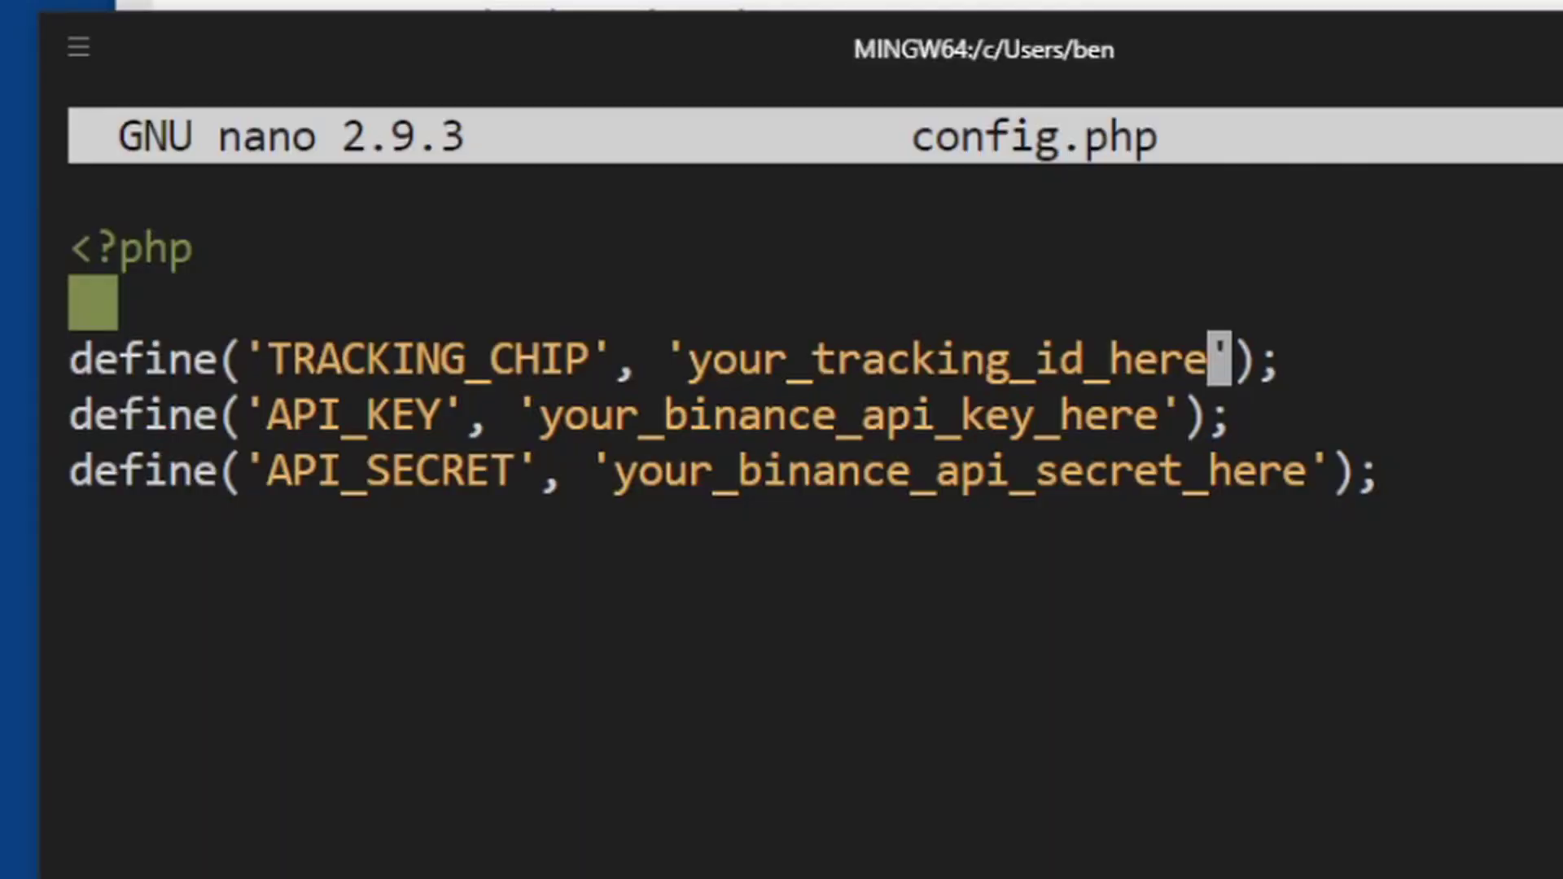
{"action": "key", "text": "BackSpace"}
{"action": "key", "text": "BackSpace"}
{"action": "key", "text": "BackSpace"}
{"action": "key", "text": "BackSpace"}
{"action": "key", "text": "BackSpace"}
{"action": "key", "text": "BackSpace"}
{"action": "key", "text": "BackSpace"}
{"action": "key", "text": "BackSpace"}
{"action": "key", "text": "BackSpace"}
{"action": "key", "text": "BackSpace"}
{"action": "key", "text": "BackSpace"}
{"action": "key", "text": "BackSpace"}
{"action": "key", "text": "BackSpace"}
{"action": "key", "text": "BackSpace"}
{"action": "key", "text": "BackSpace"}
{"action": "key", "text": "BackSpace"}
{"action": "key", "text": "BackSpace"}
{"action": "key", "text": "BackSpace"}
{"action": "key", "text": "BackSpace"}
{"action": "key", "text": "BackSpace"}
{"action": "key", "text": "BackSpace"}
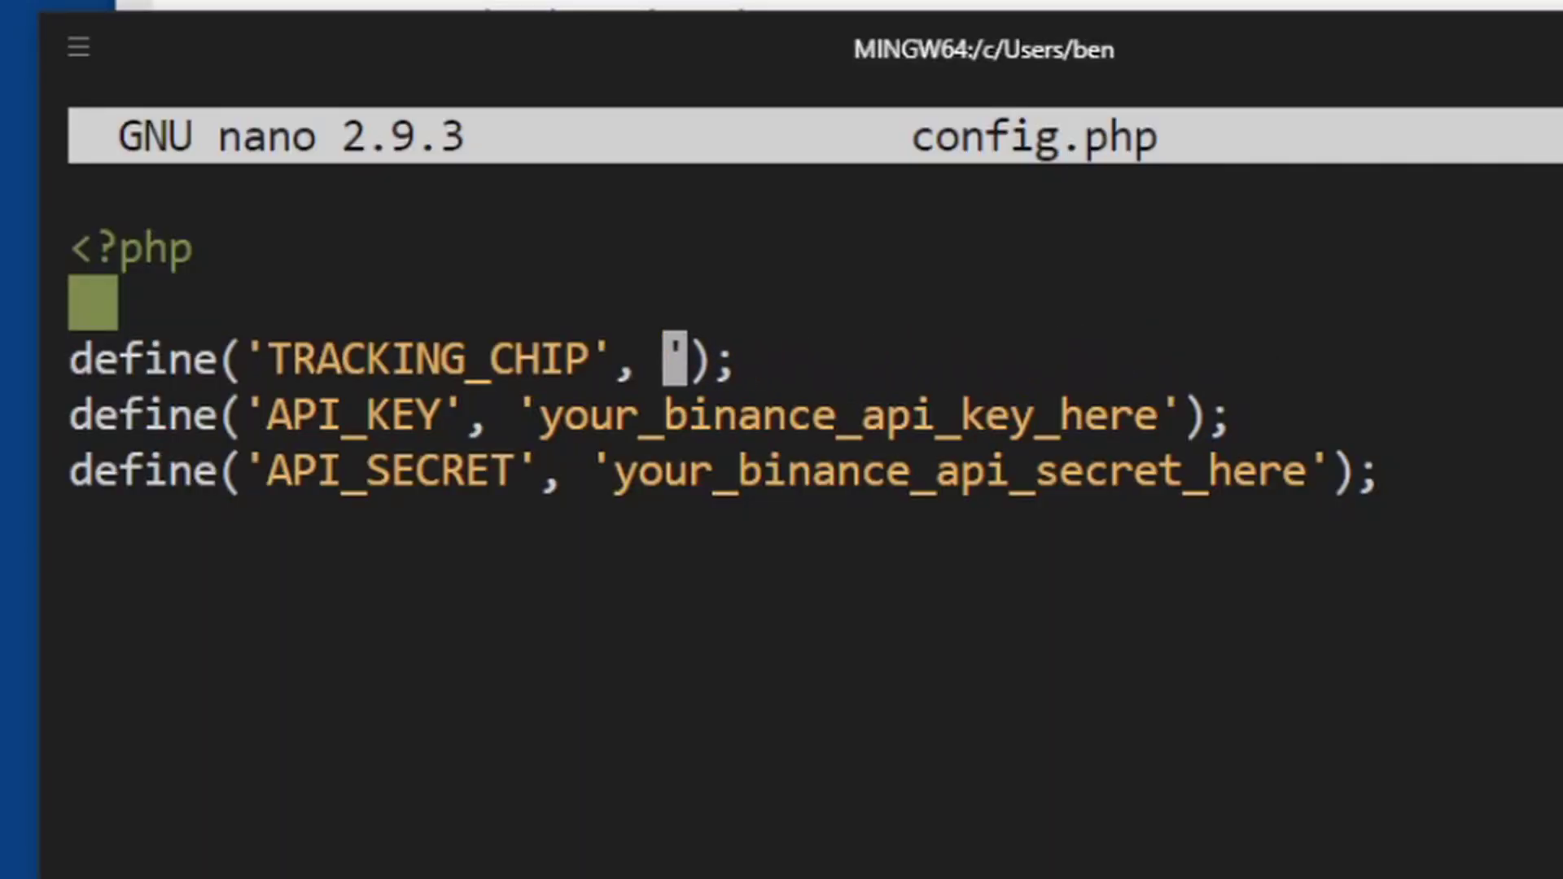
{"action": "type", "text": "'"}
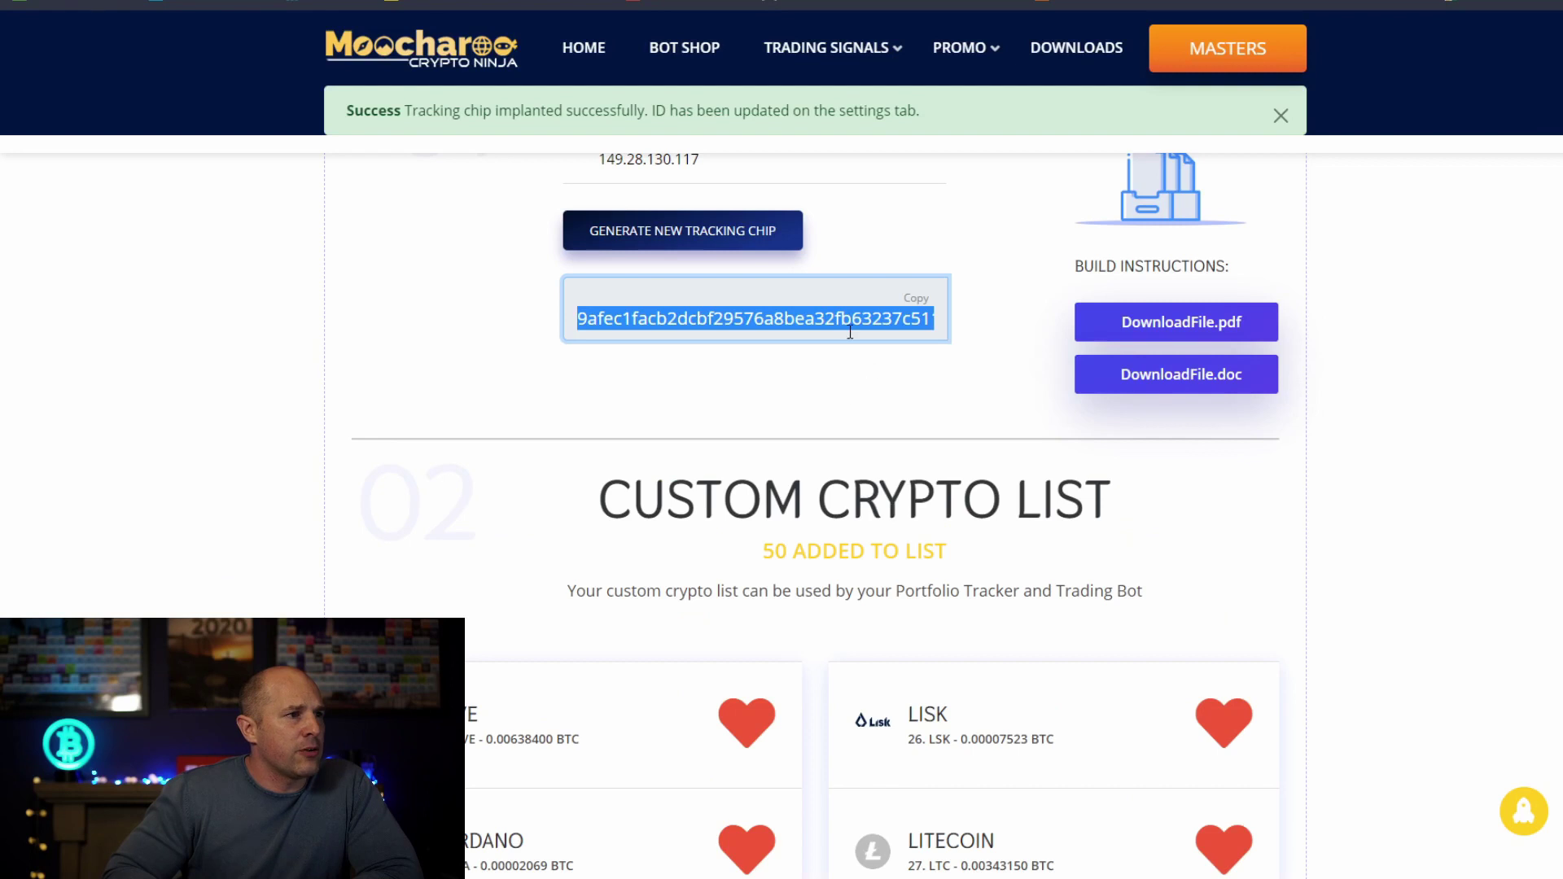
Step: Copy the tracking chip ID from the Moocharoo settings page into the TRACKING_CHIP value, then save config.php and exit nano
{"action": "left_click", "coordinate": [916, 298]}
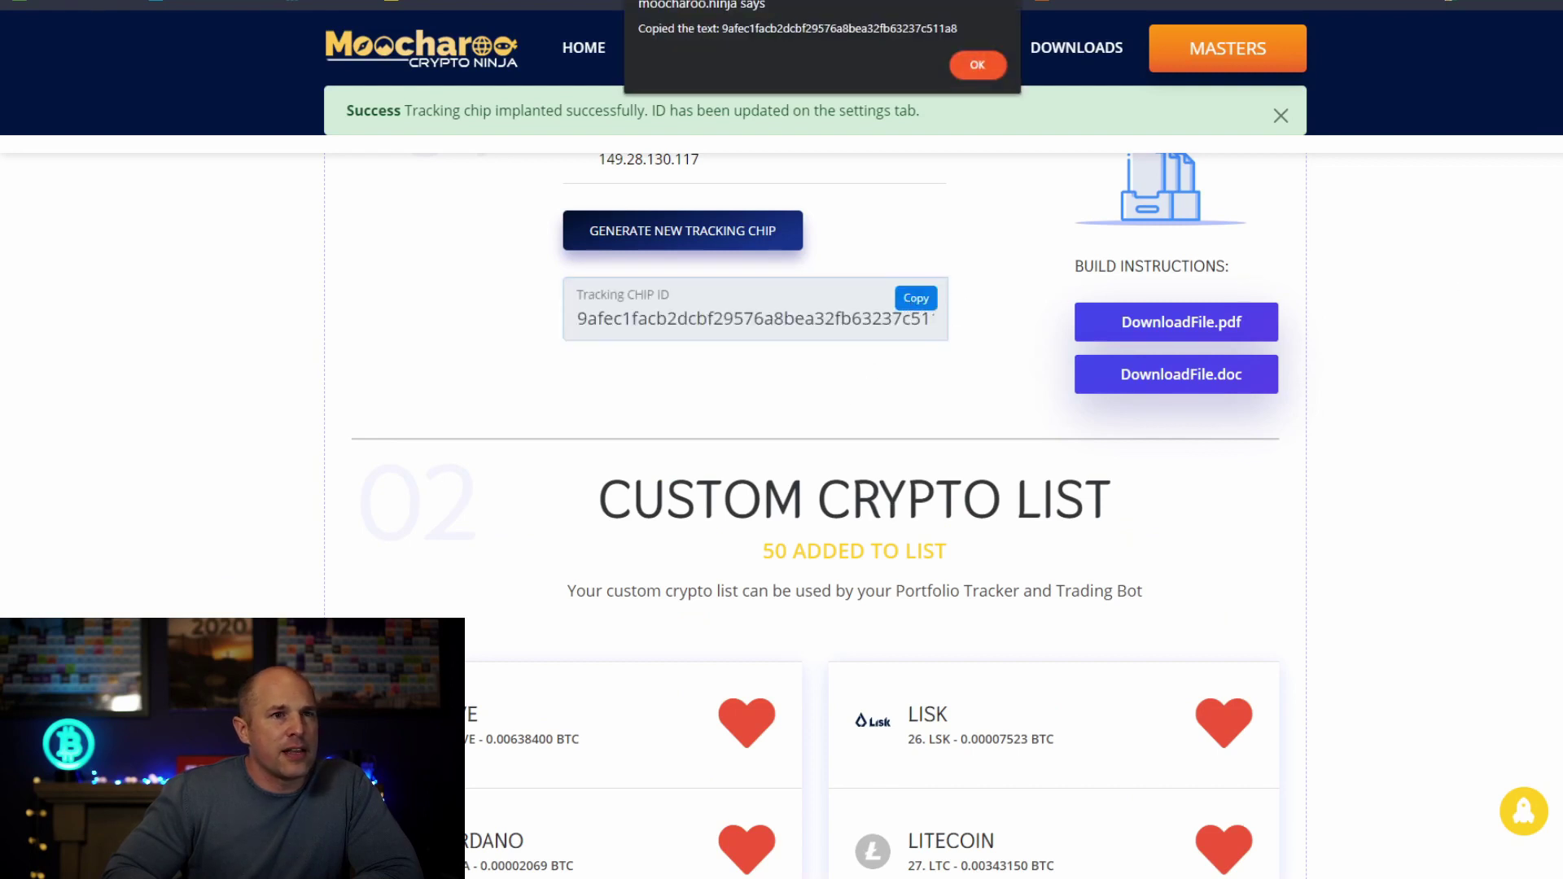
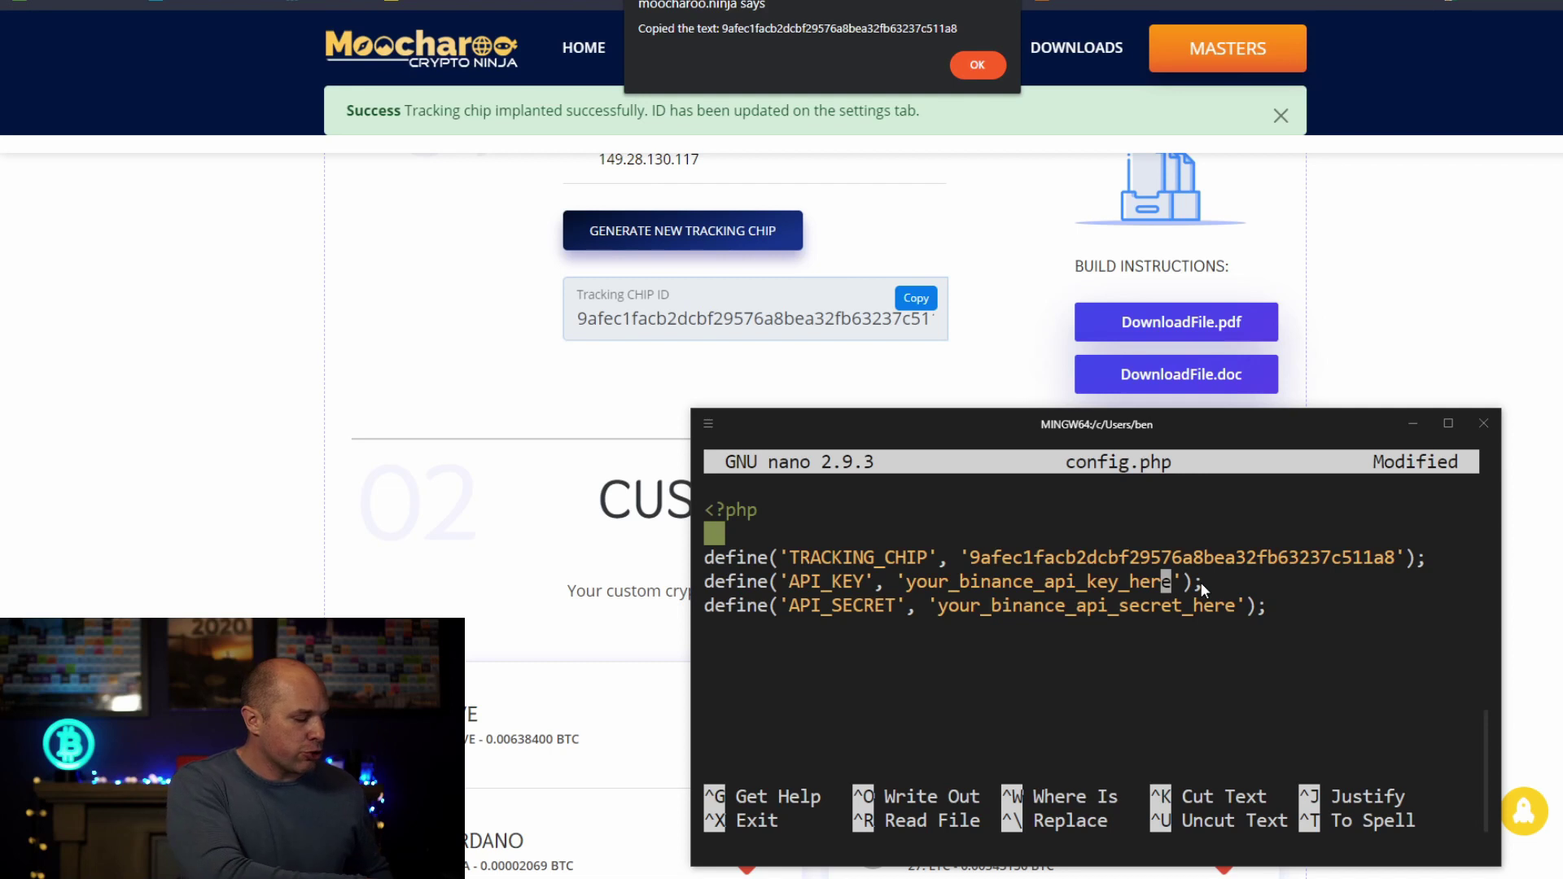
{"action": "key", "text": "ctrl+x"}
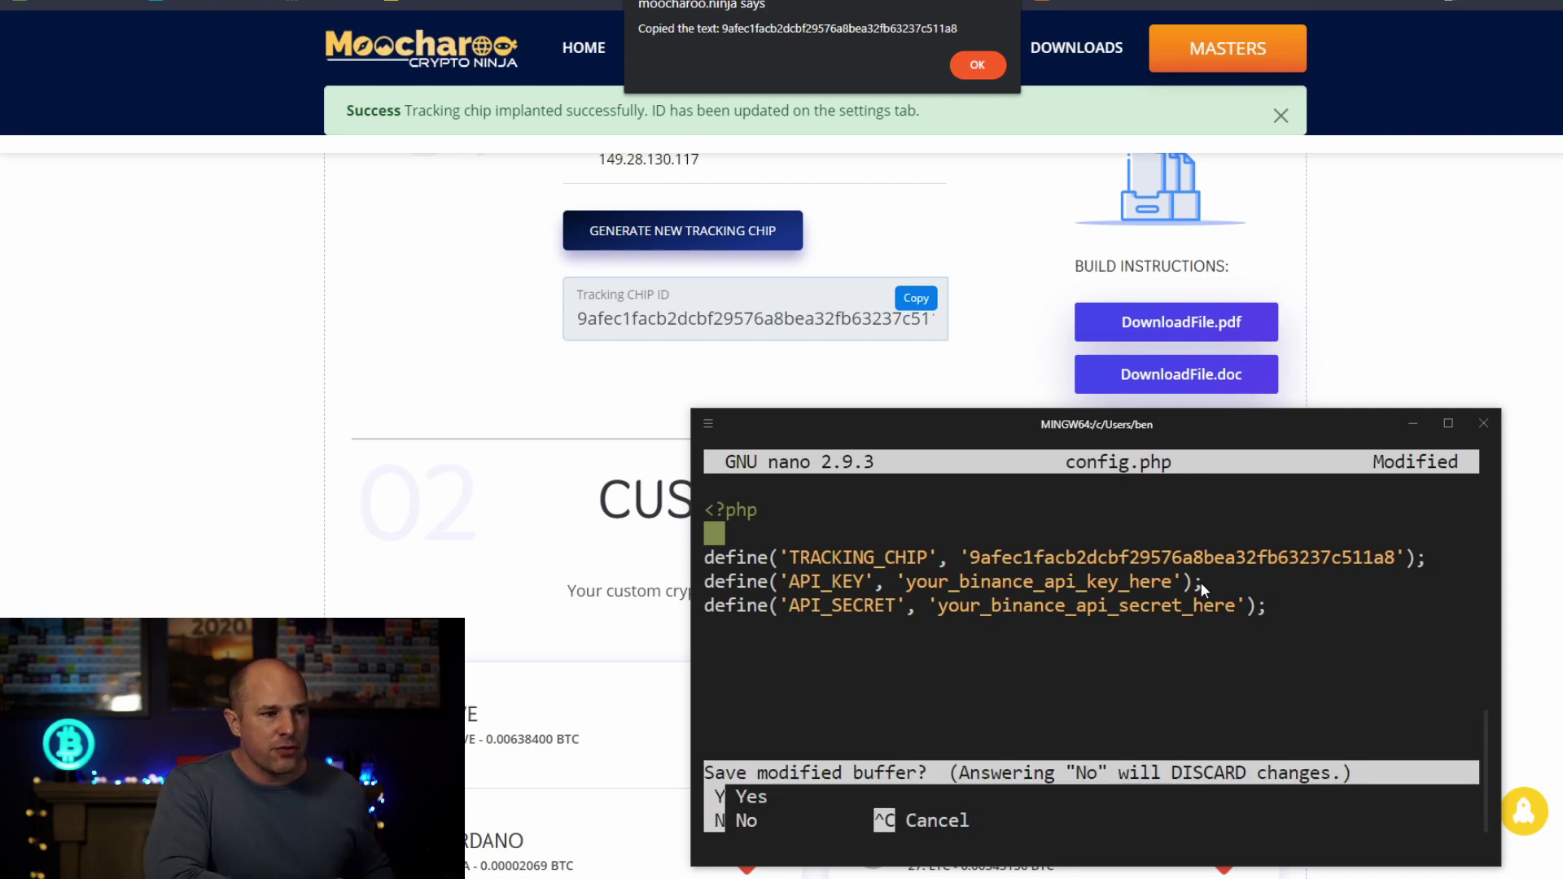
{"action": "key", "text": "y"}
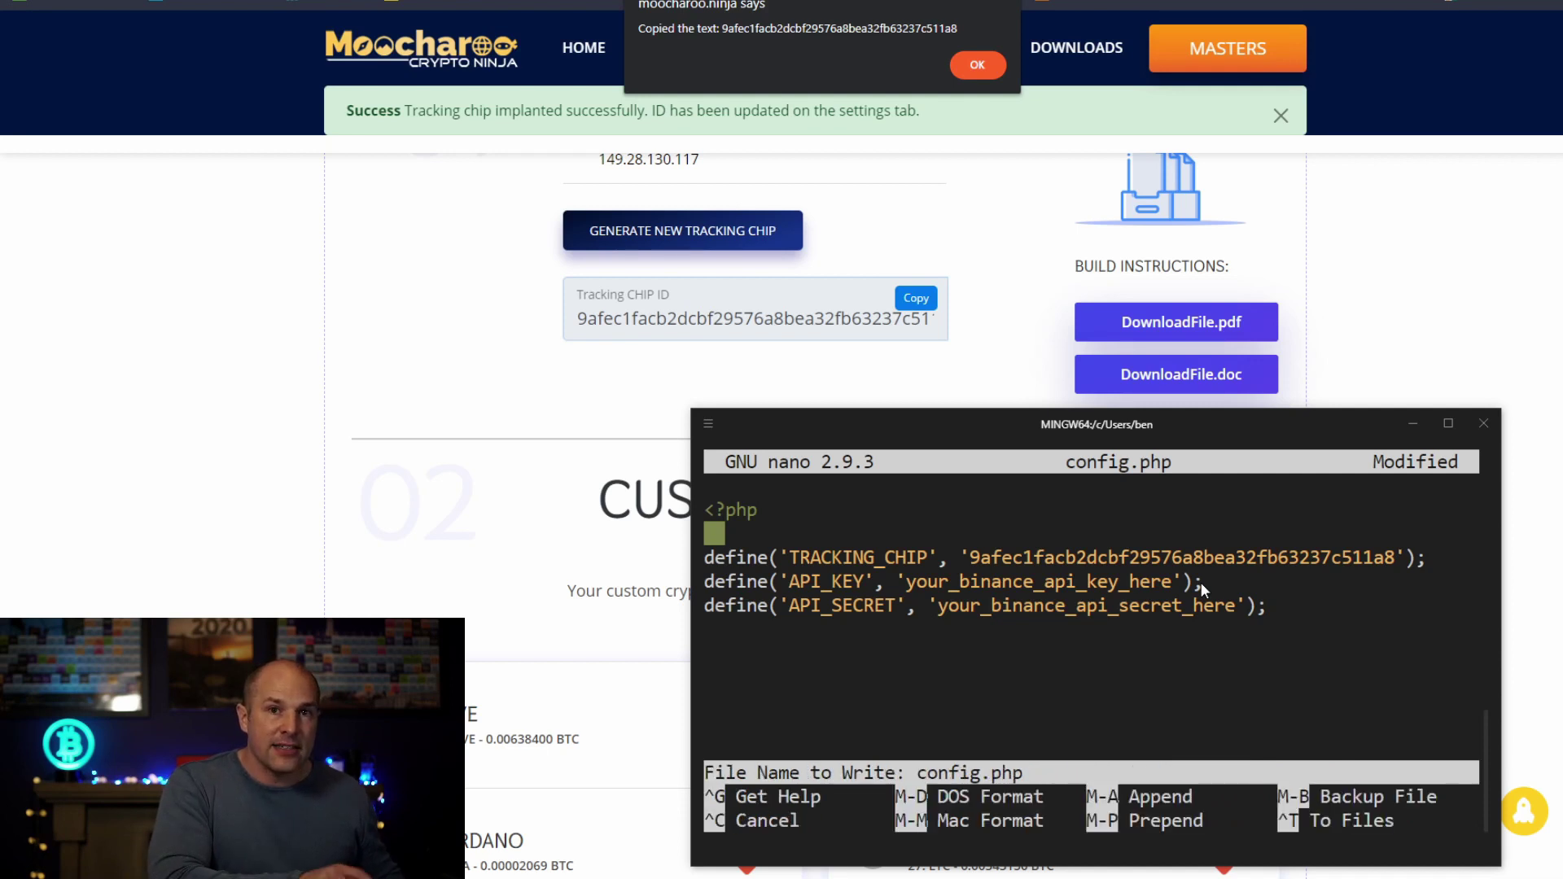
{"action": "key", "text": "Return"}
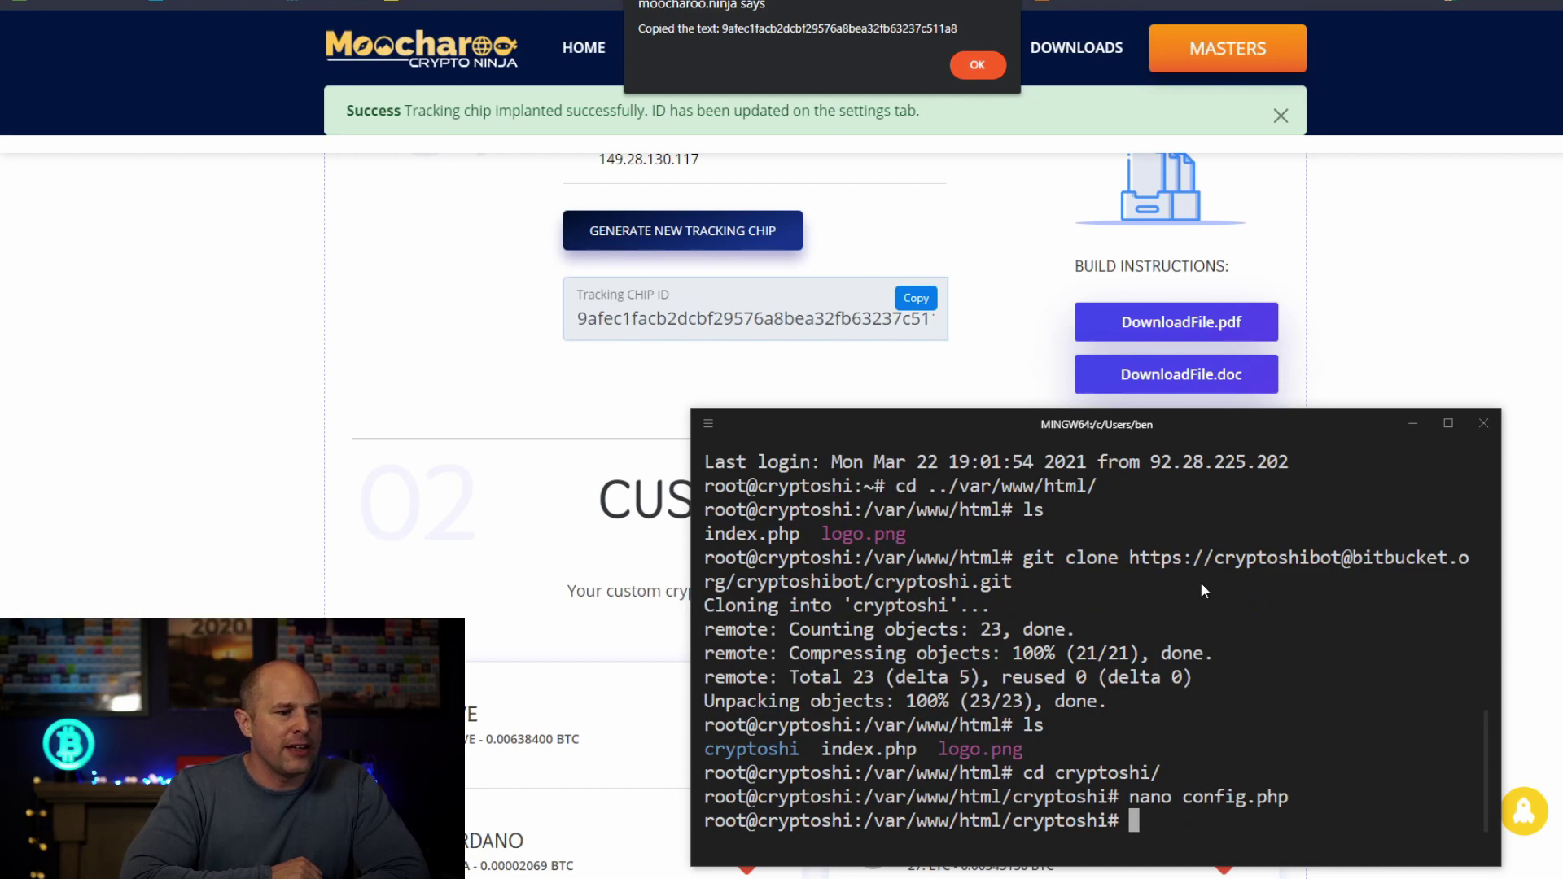
Step: Copy the command crontab -e from page 7 of the kennel guide and run it on the server
{"action": "key", "text": "alt+Tab"}
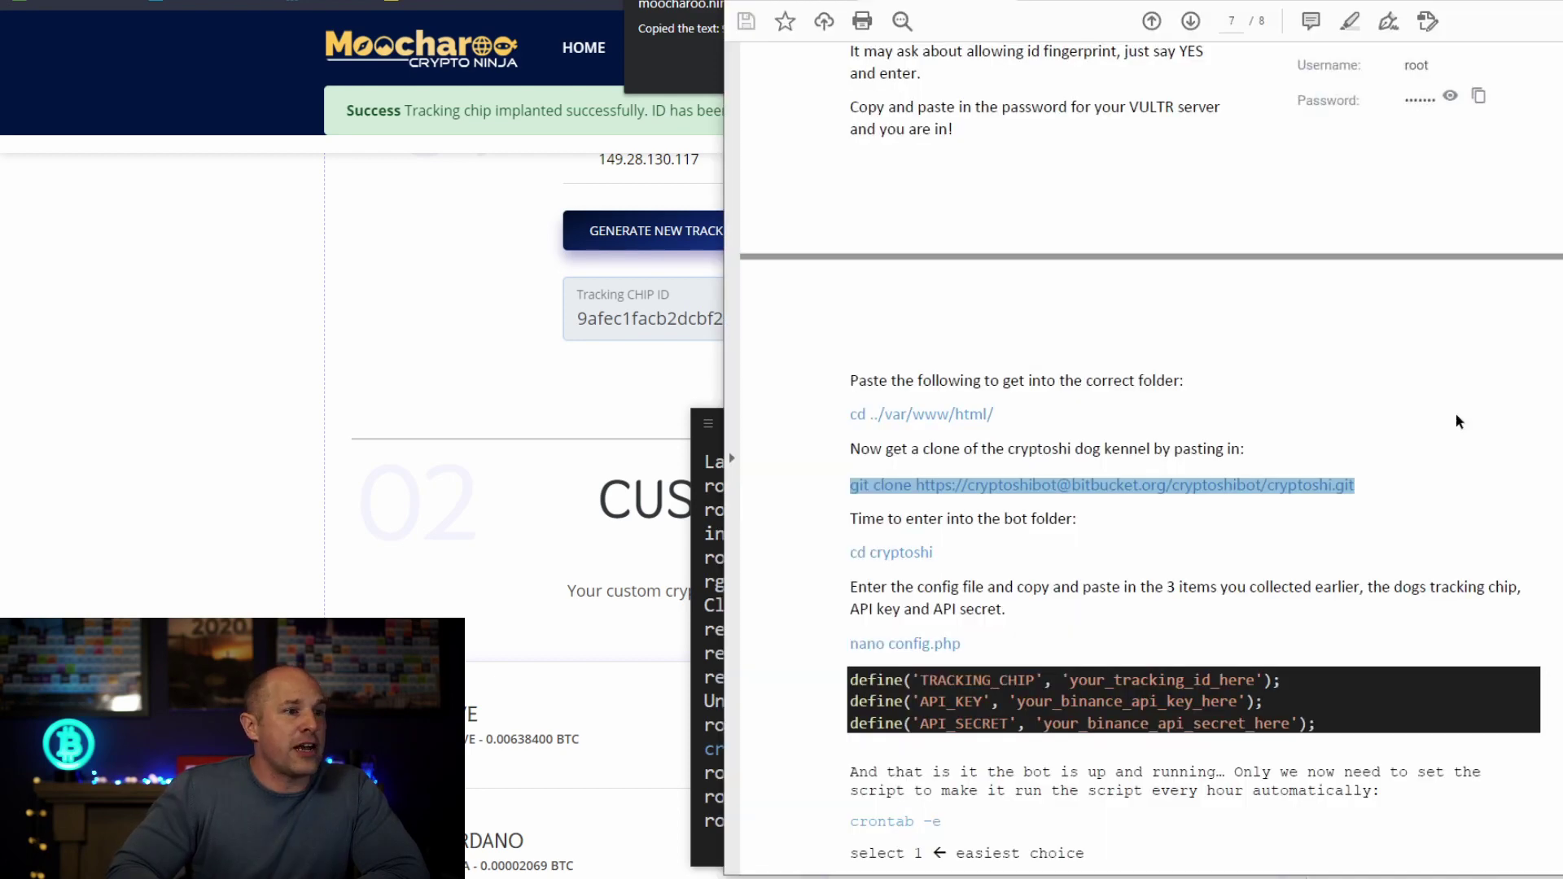
{"action": "scroll", "coordinate": [1368, 480], "scroll_direction": "down", "scroll_amount": 4}
{"action": "scroll", "coordinate": [1365, 499], "scroll_direction": "down", "scroll_amount": 2}
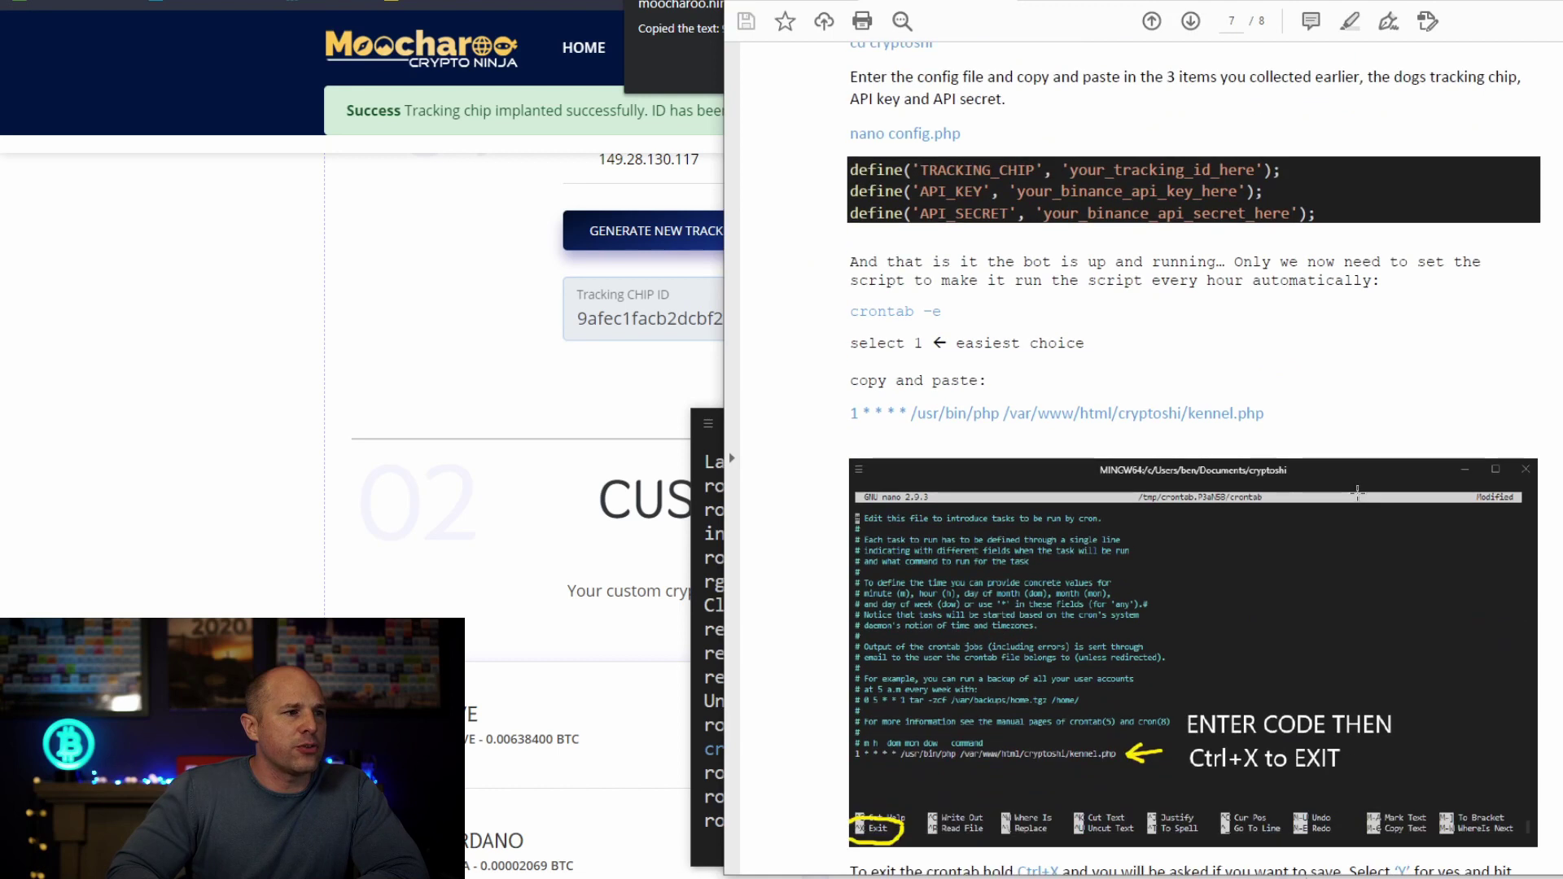
{"action": "left_click_drag", "start_coordinate": [949, 312], "coordinate": [852, 315]}
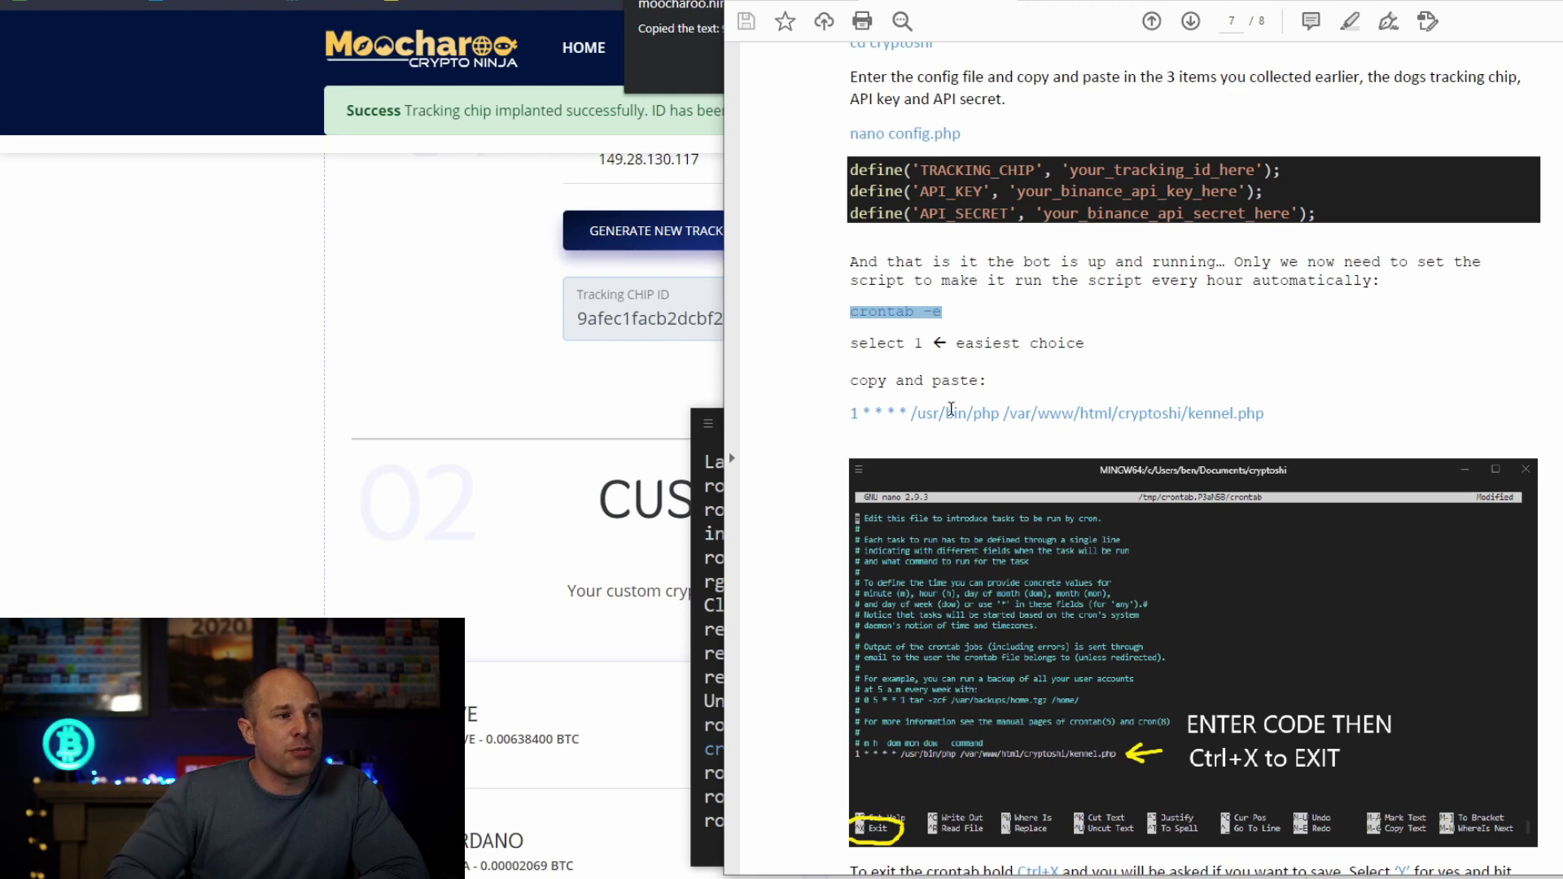
{"action": "left_click", "coordinate": [720, 453]}
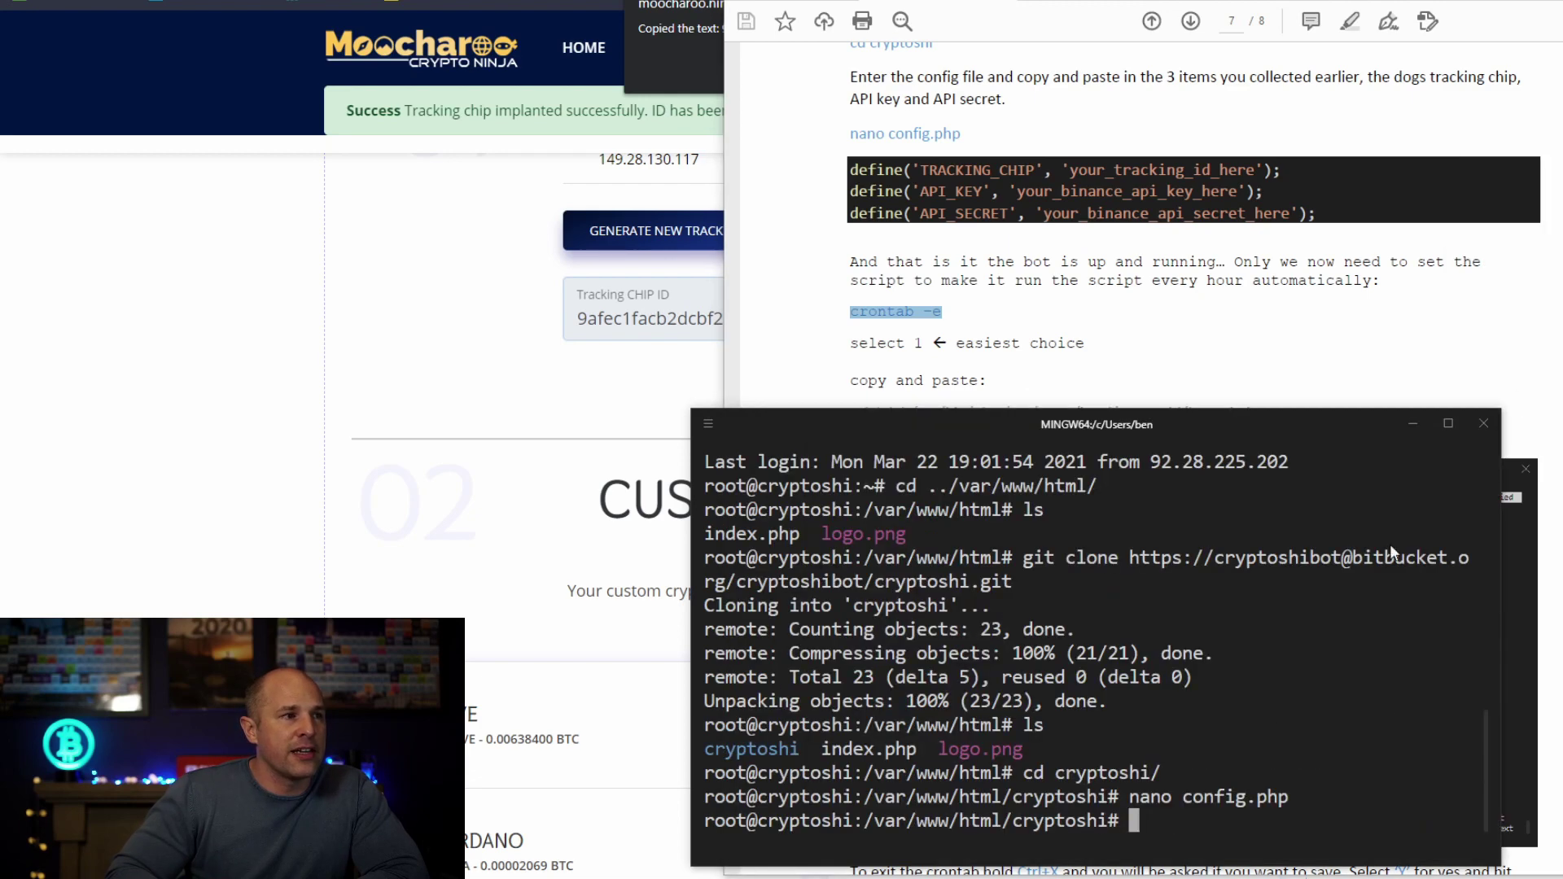
{"action": "type", "text": "crontab -e"}
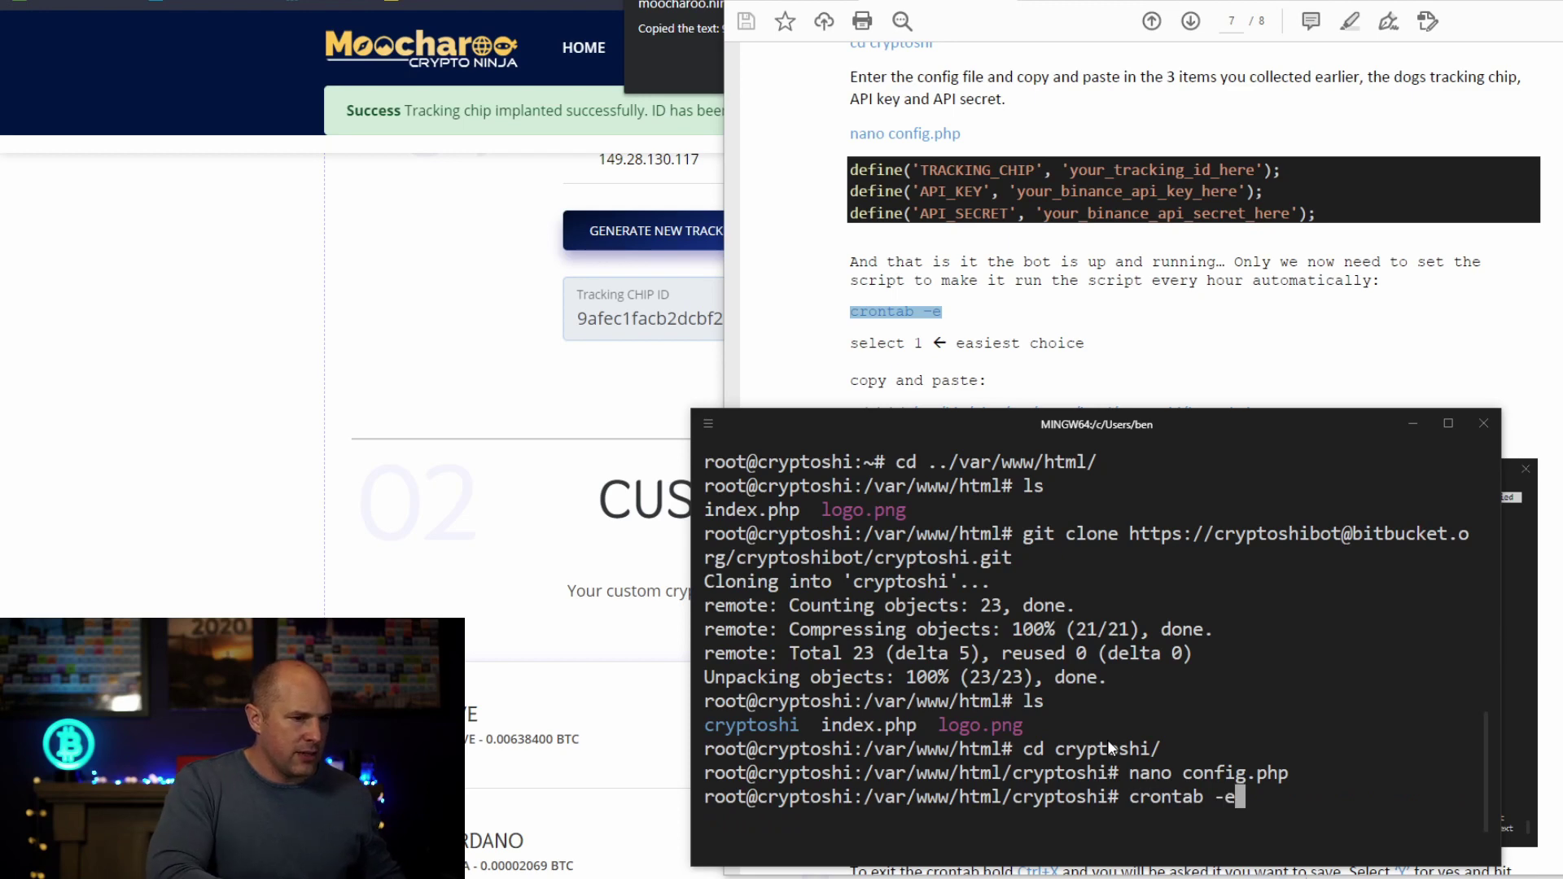
{"action": "key", "text": "Return"}
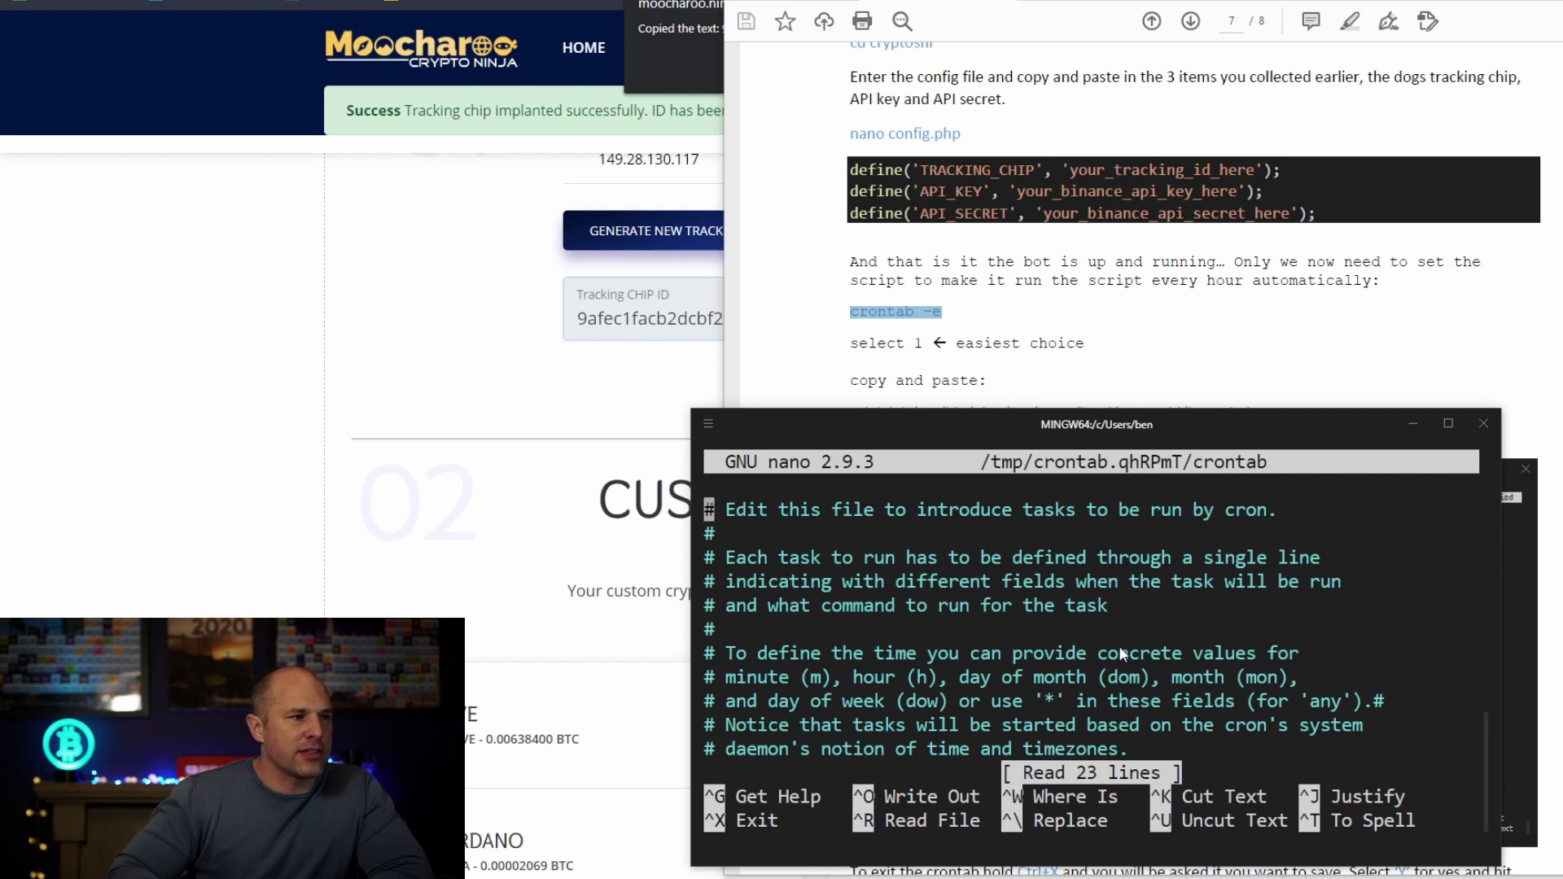
Step: Select the cron line 1 * * * * /usr/bin/php /var/www/html/cryptoshi/kennel.php in the kennel guide
{"action": "left_click", "coordinate": [1189, 359]}
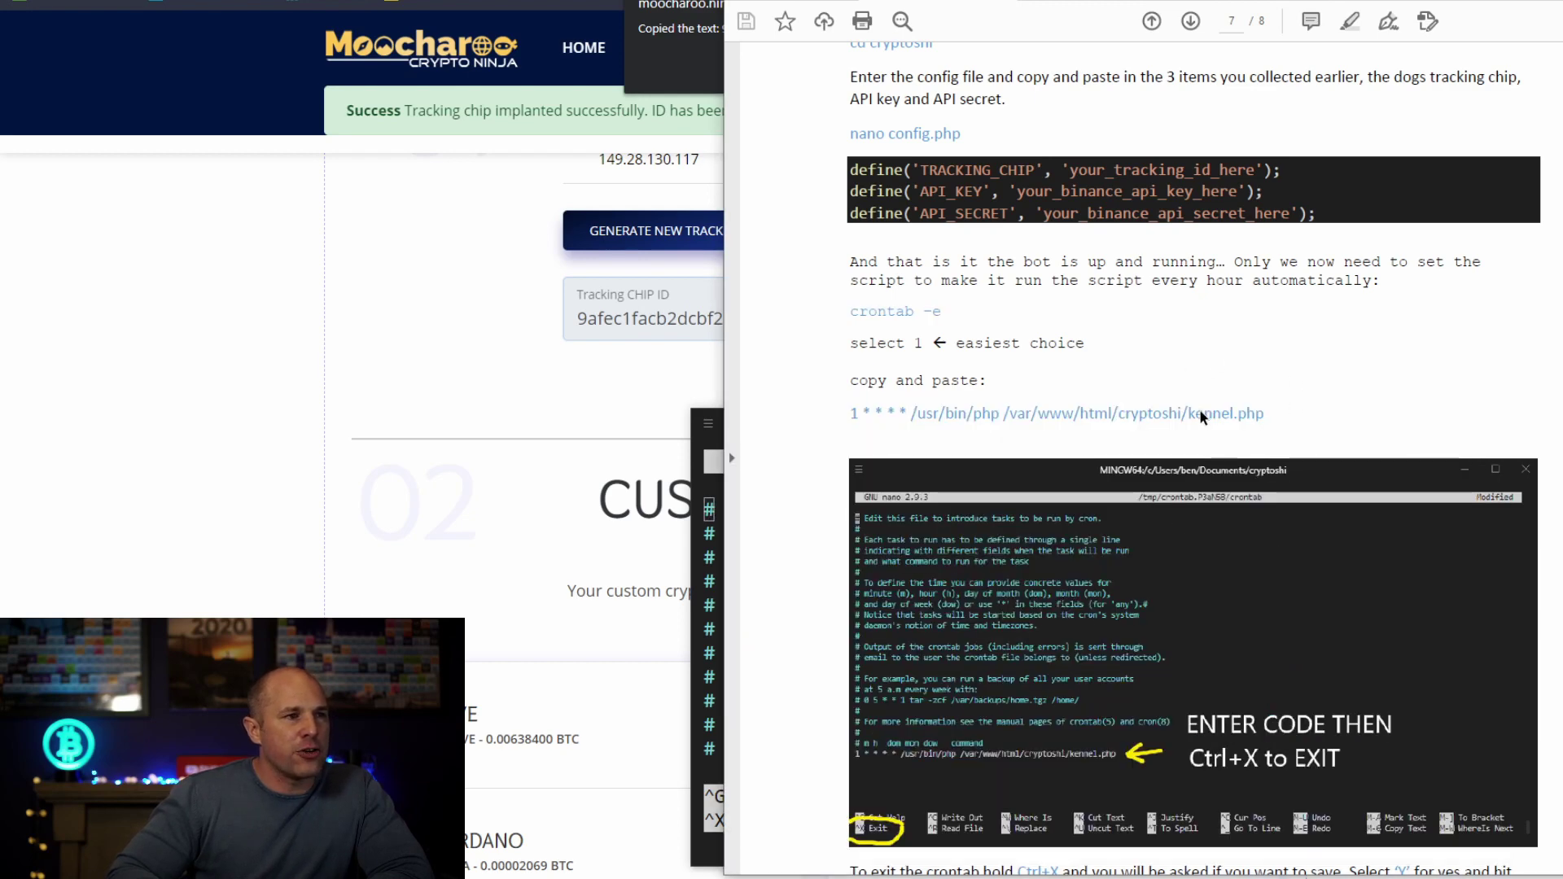
{"action": "left_click_drag", "start_coordinate": [1267, 415], "coordinate": [847, 415]}
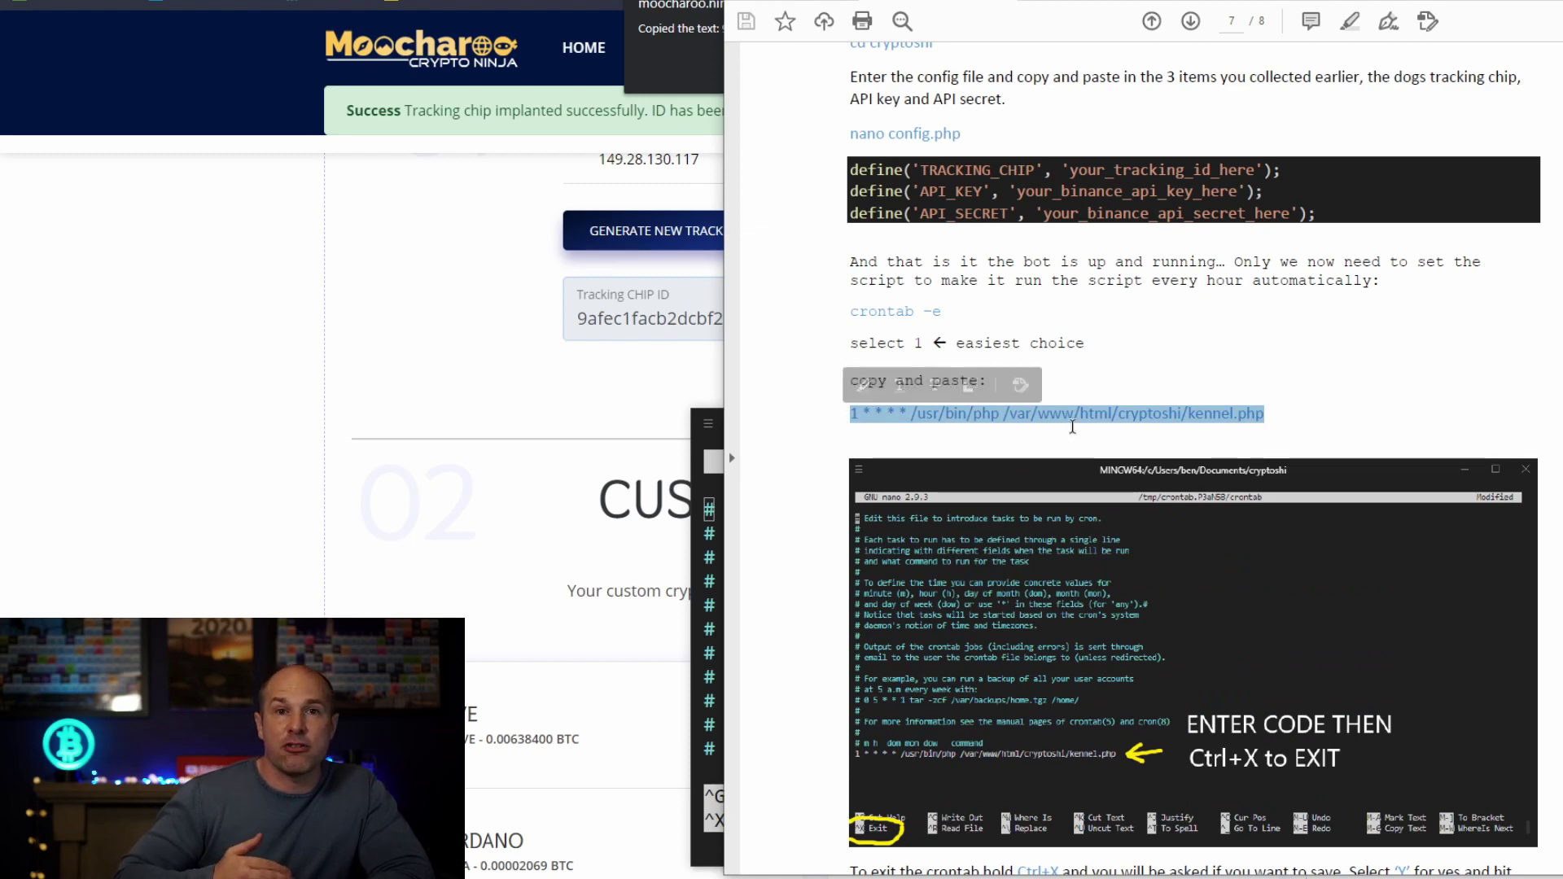
{"action": "left_click_drag", "start_coordinate": [1072, 427], "coordinate": [1124, 429]}
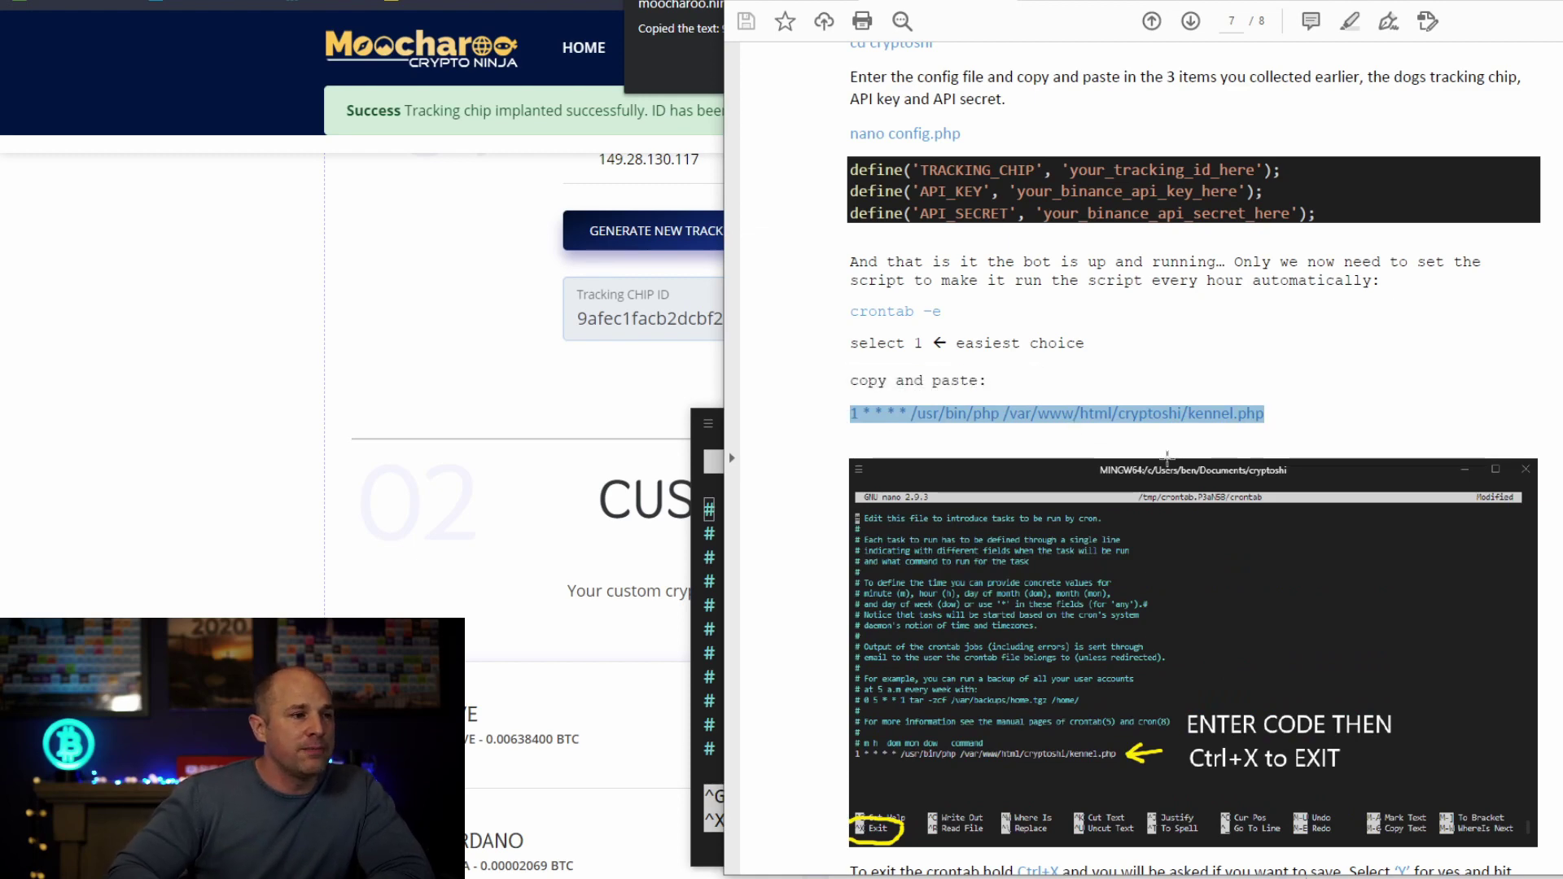
Step: Uncomment the kennel.php job at the end of the server's crontab so it reads 1 * * * * /usr/bin/php /var/www/html/cryptoshi/kennel.php
{"action": "key", "text": "alt+Tab"}
{"action": "key", "text": "Down"}
{"action": "key", "text": "Down"}
{"action": "key", "text": "Down"}
{"action": "key", "text": "Down"}
{"action": "key", "text": "Down"}
{"action": "key", "text": "Down"}
{"action": "key", "text": "Down"}
{"action": "key", "text": "Down"}
{"action": "key", "text": "Down"}
{"action": "key", "text": "Down"}
{"action": "key", "text": "Down"}
{"action": "key", "text": "Down"}
{"action": "key", "text": "Down"}
{"action": "key", "text": "Down"}
{"action": "key", "text": "Down"}
{"action": "key", "text": "Down"}
{"action": "key", "text": "Down"}
{"action": "key", "text": "Down"}
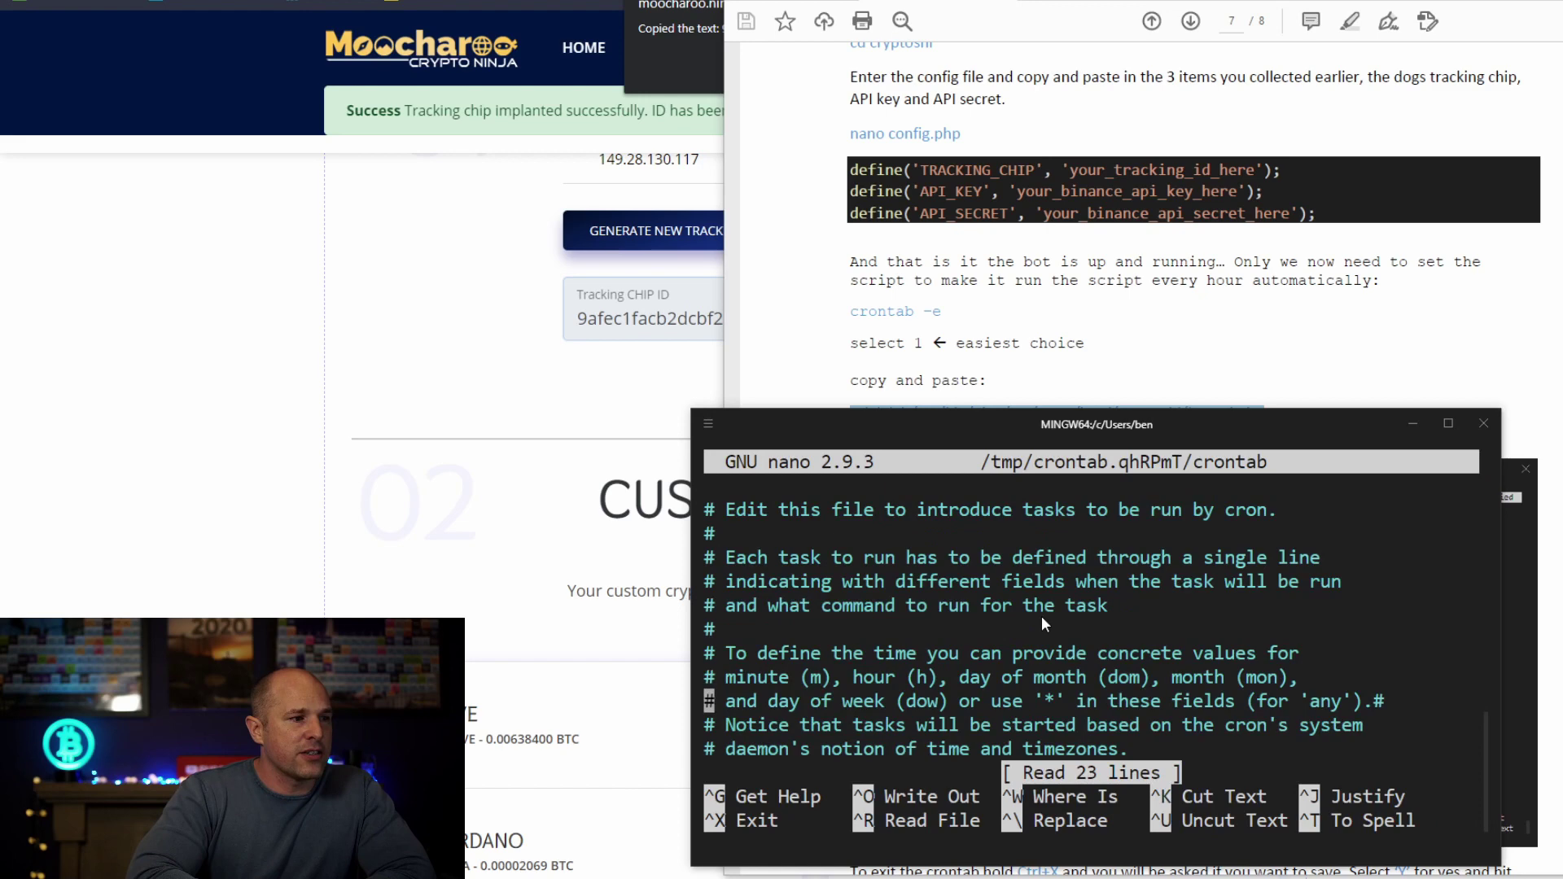
{"action": "key", "text": "Down"}
{"action": "key", "text": "Down"}
{"action": "key", "text": "Down"}
{"action": "key", "text": "Down"}
{"action": "key", "text": "Down"}
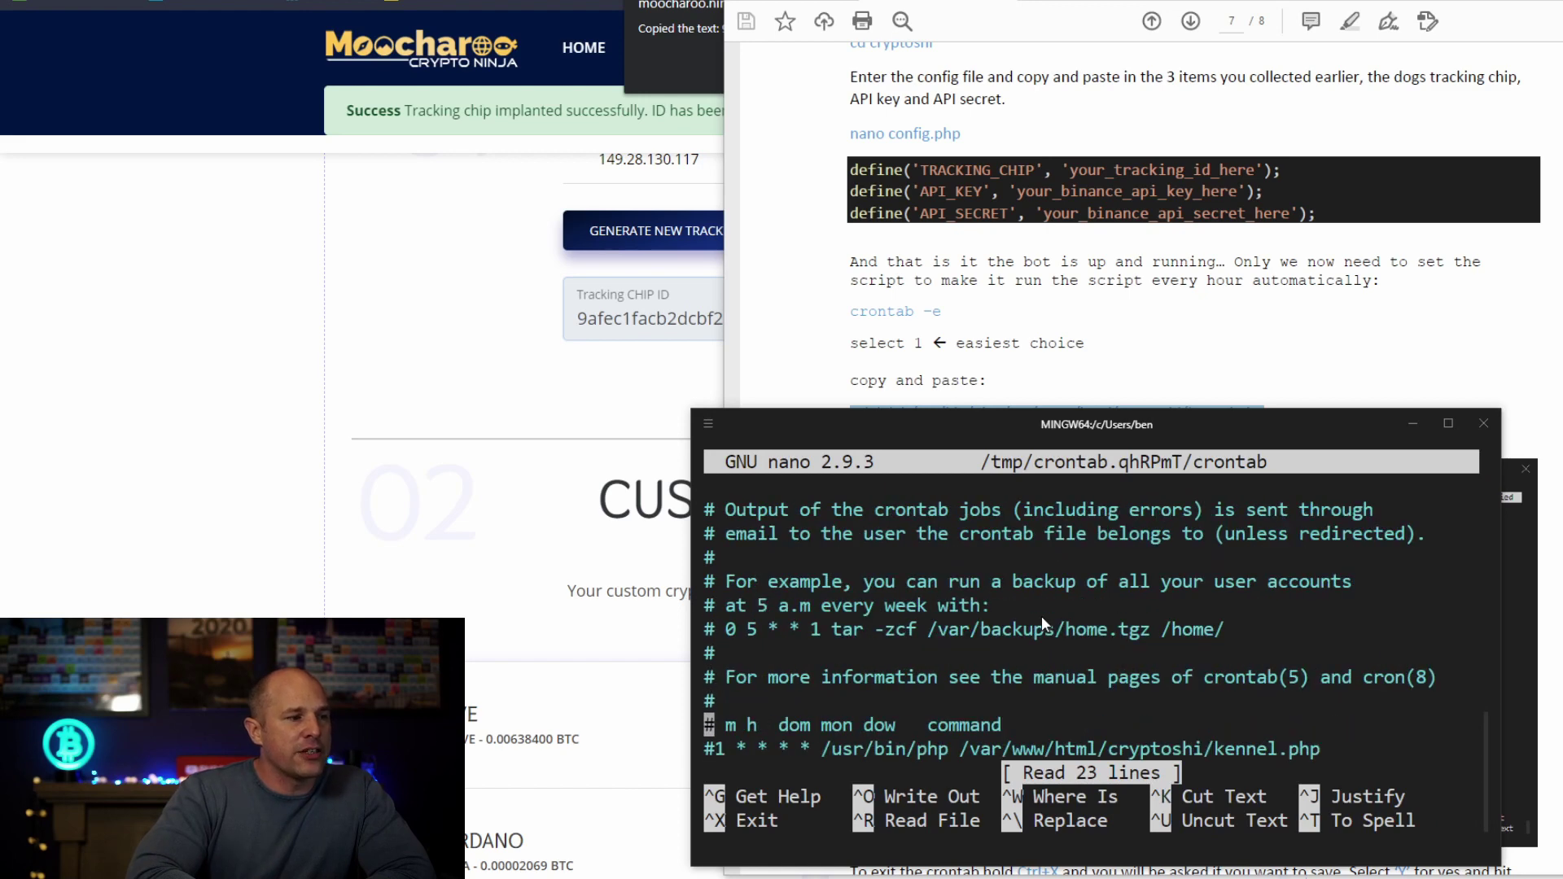
{"action": "key", "text": "Up"}
{"action": "key", "text": "Right"}
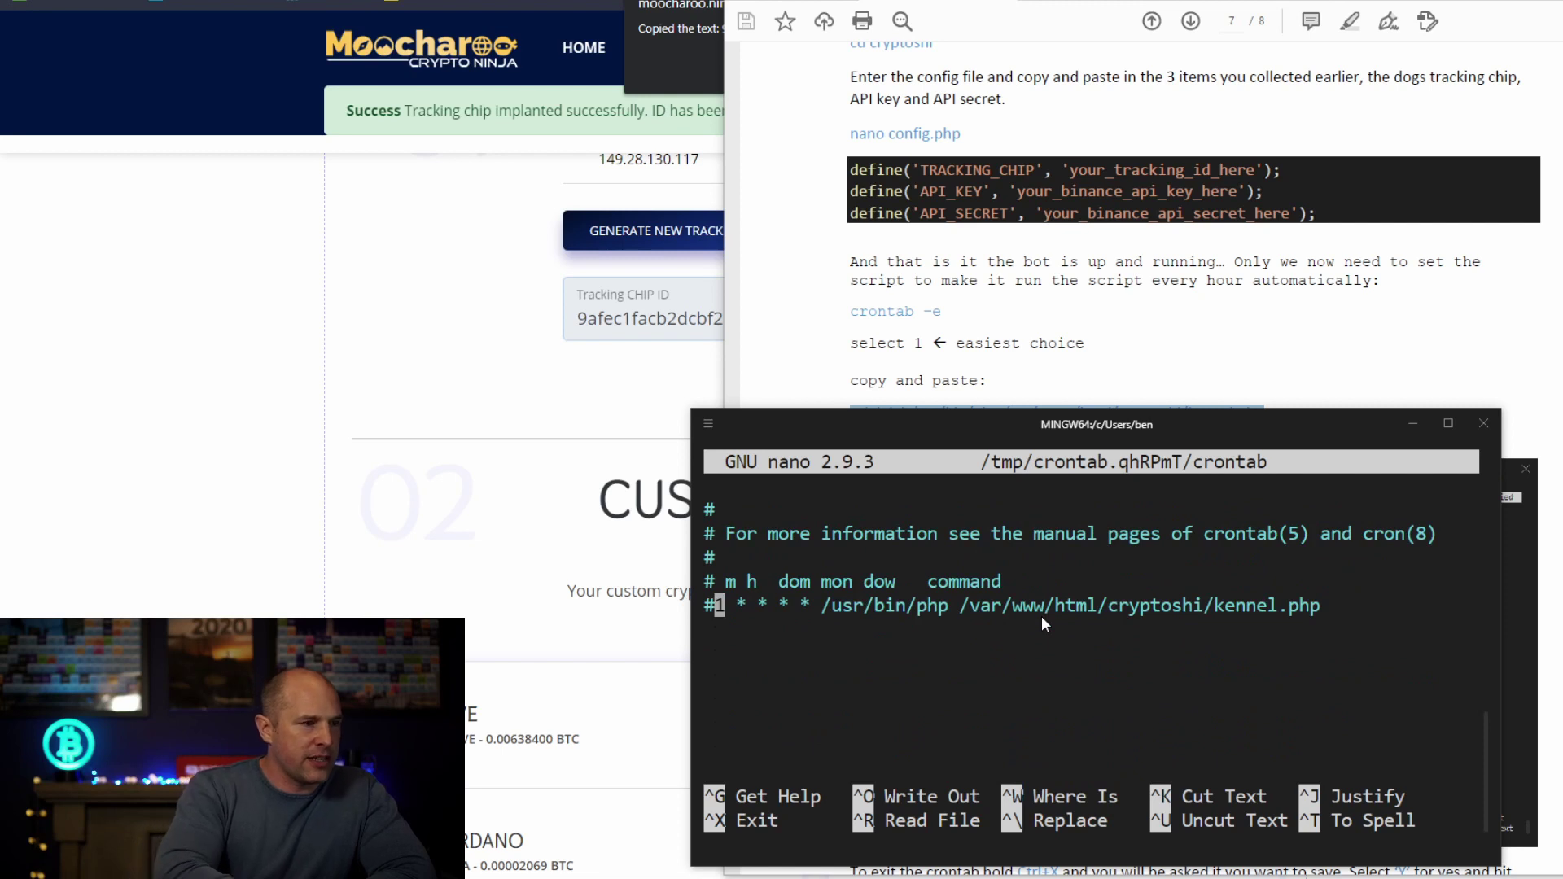
{"action": "key", "text": "BackSpace"}
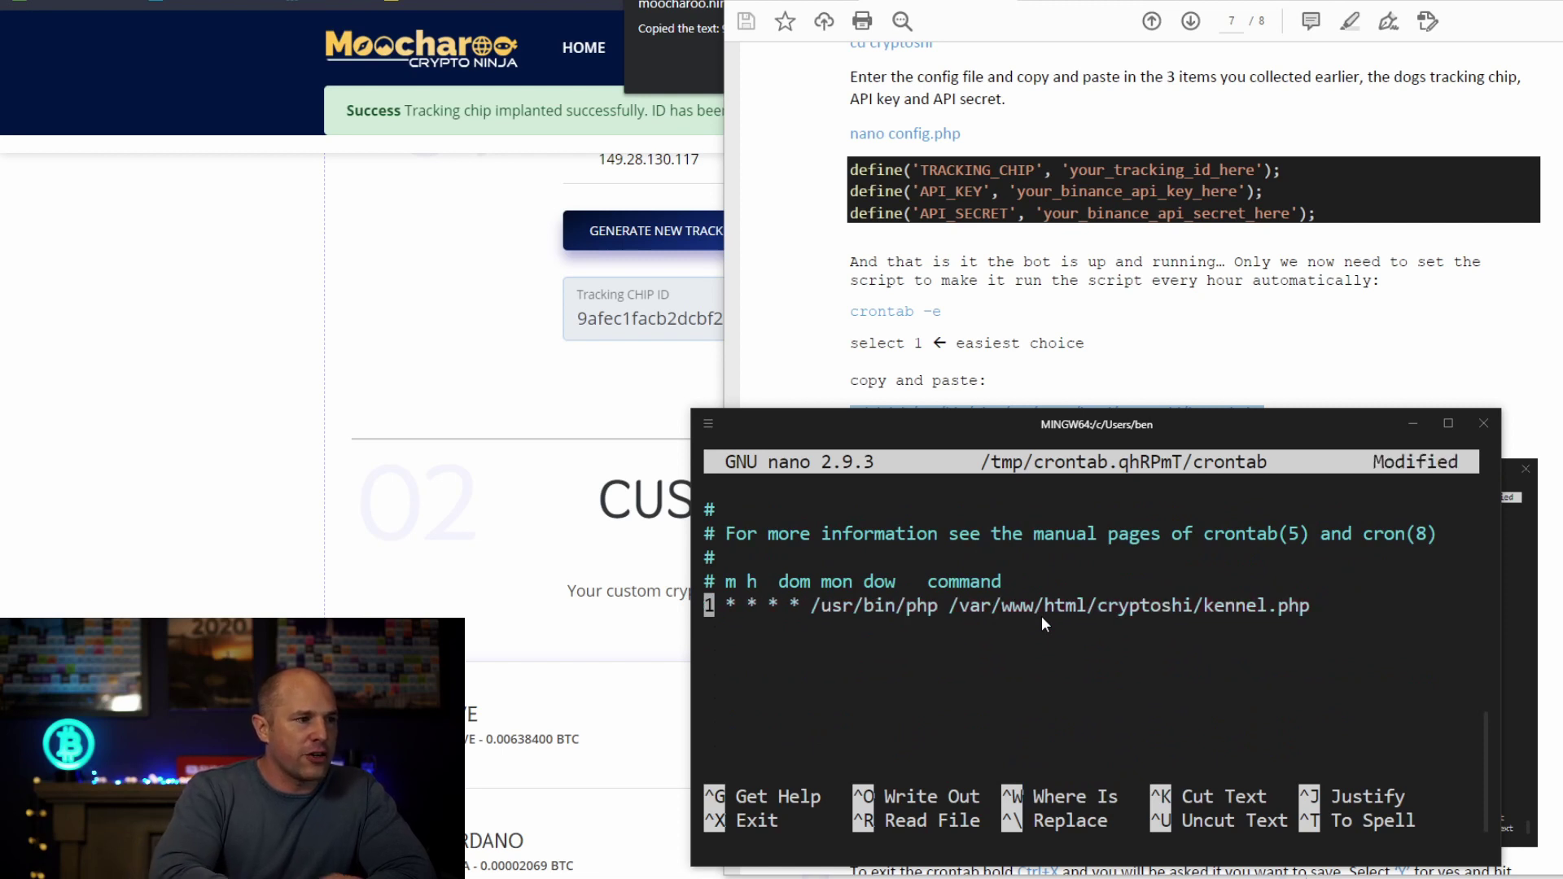
Step: Save the modified crontab under its existing file name and exit nano
{"action": "key", "text": "Right"}
{"action": "key", "text": "Right"}
{"action": "key", "text": "Right"}
{"action": "key", "text": "Right"}
{"action": "key", "text": "Right"}
{"action": "key", "text": "Right"}
{"action": "key", "text": "Right"}
{"action": "key", "text": "Right"}
{"action": "key", "text": "Right"}
{"action": "key", "text": "Right"}
{"action": "key", "text": "Right"}
{"action": "key", "text": "Right"}
{"action": "key", "text": "Right"}
{"action": "key", "text": "Right"}
{"action": "key", "text": "Right"}
{"action": "key", "text": "Right"}
{"action": "key", "text": "Right"}
{"action": "key", "text": "Right"}
{"action": "key", "text": "Right"}
{"action": "key", "text": "Right"}
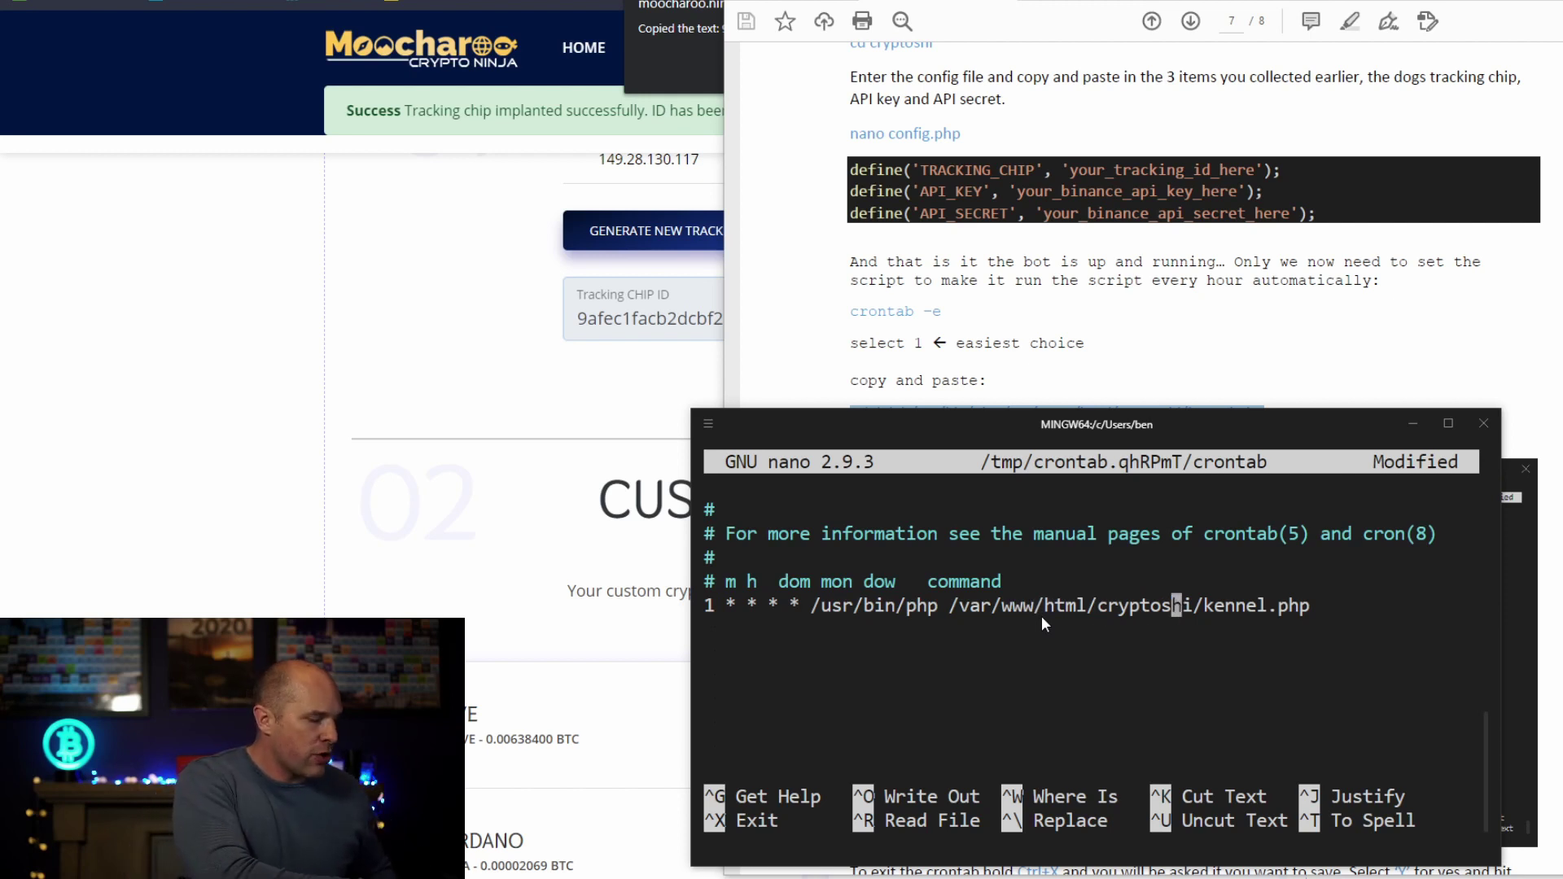
{"action": "key", "text": "ctrl+x"}
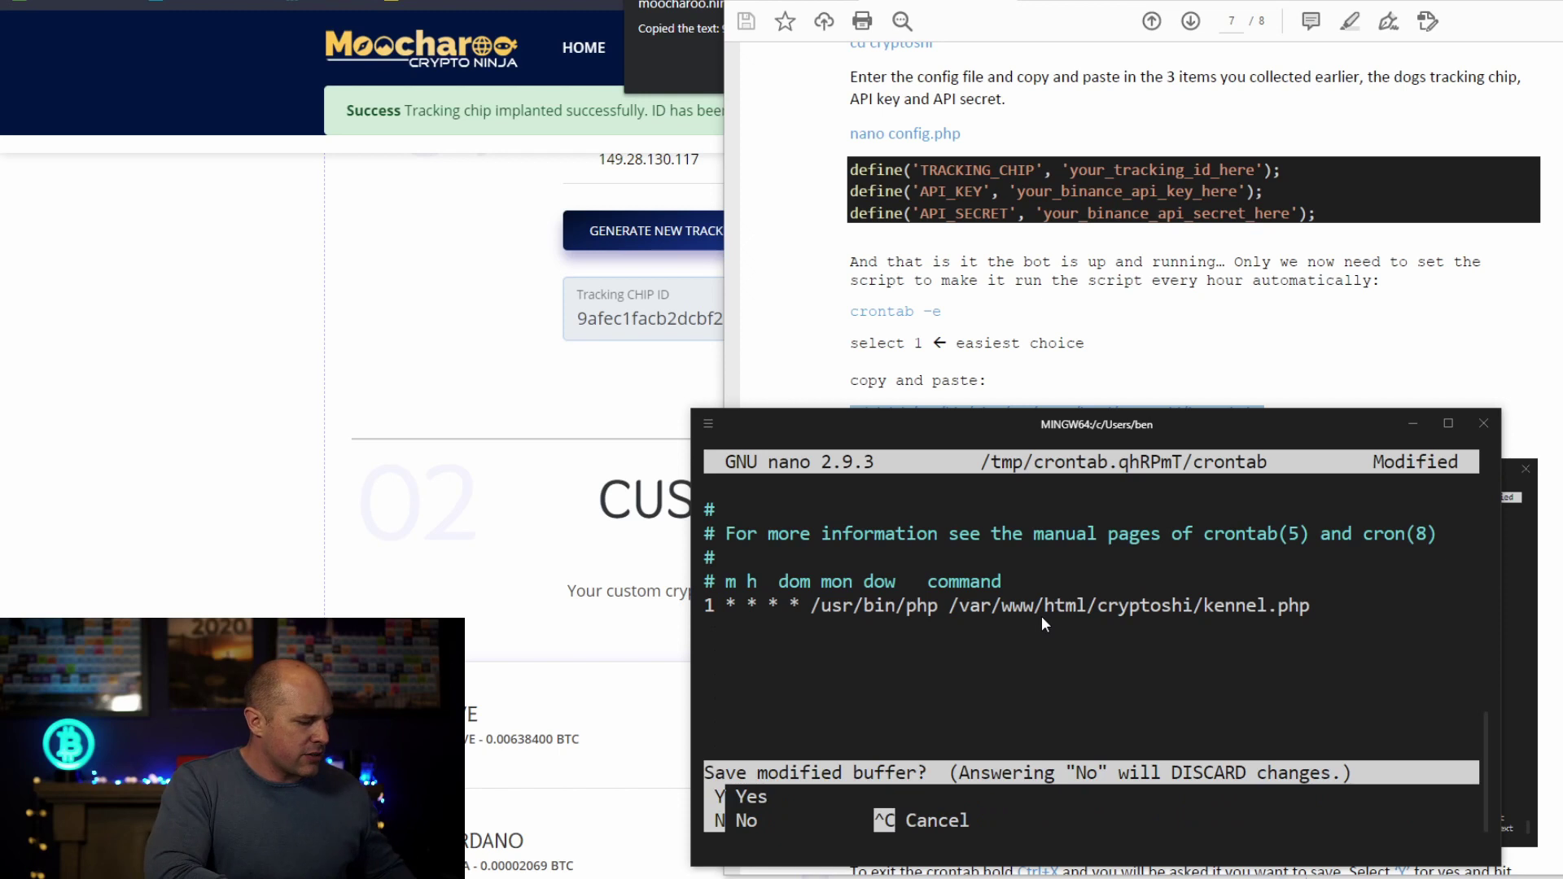
{"action": "key", "text": "y"}
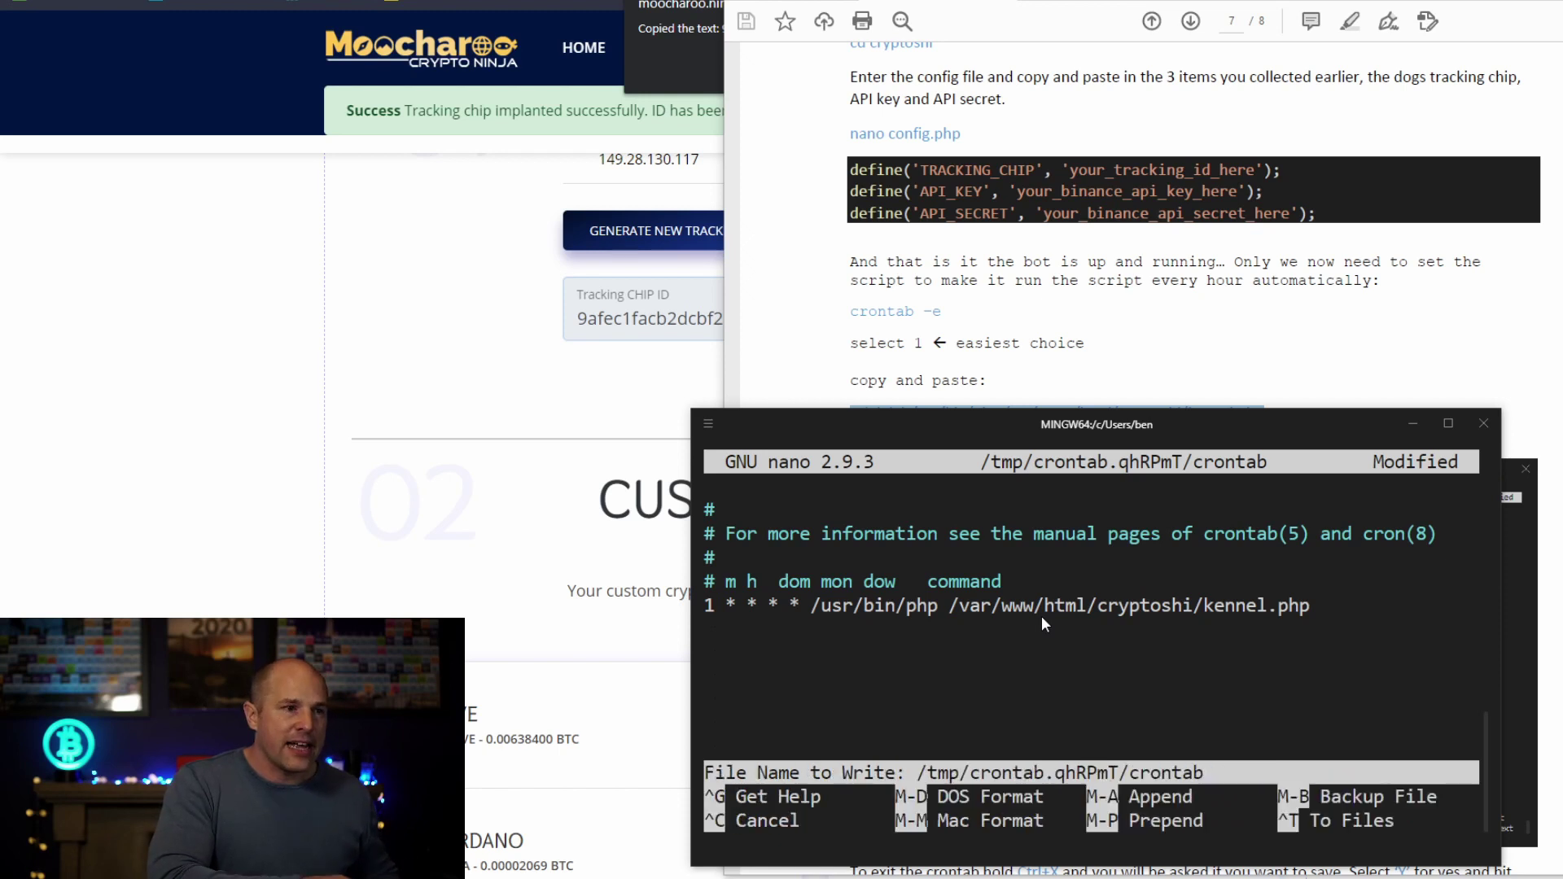
{"action": "key", "text": "Return"}
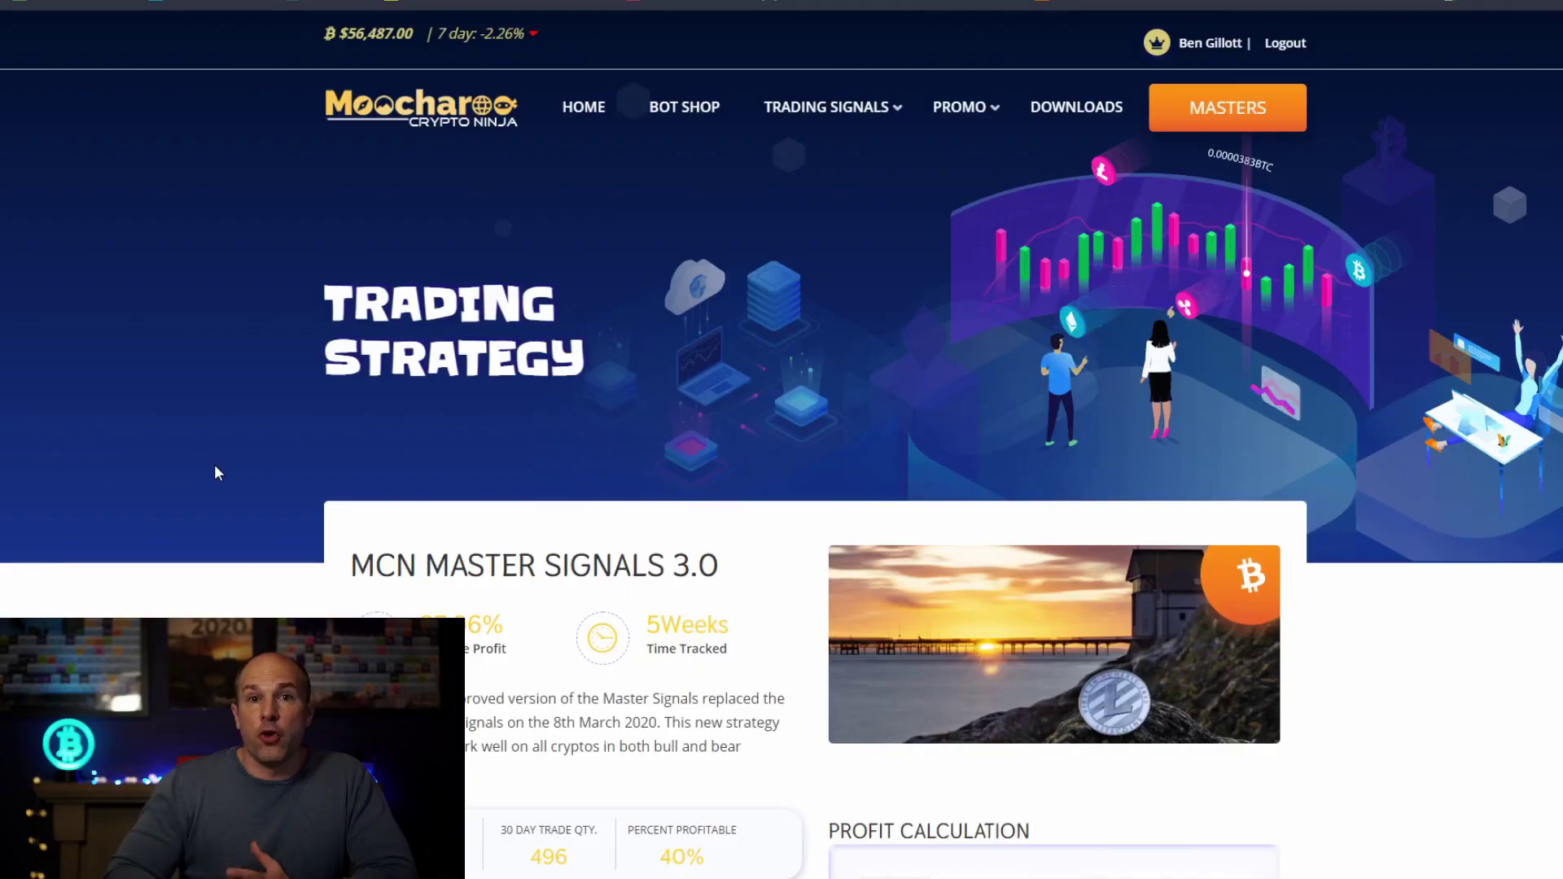
Step: Examine the MCN Master Signals 3.0 strategy page, including its profit statistics and its closed and open trades
{"action": "scroll", "coordinate": [213, 465], "scroll_direction": "down", "scroll_amount": 6}
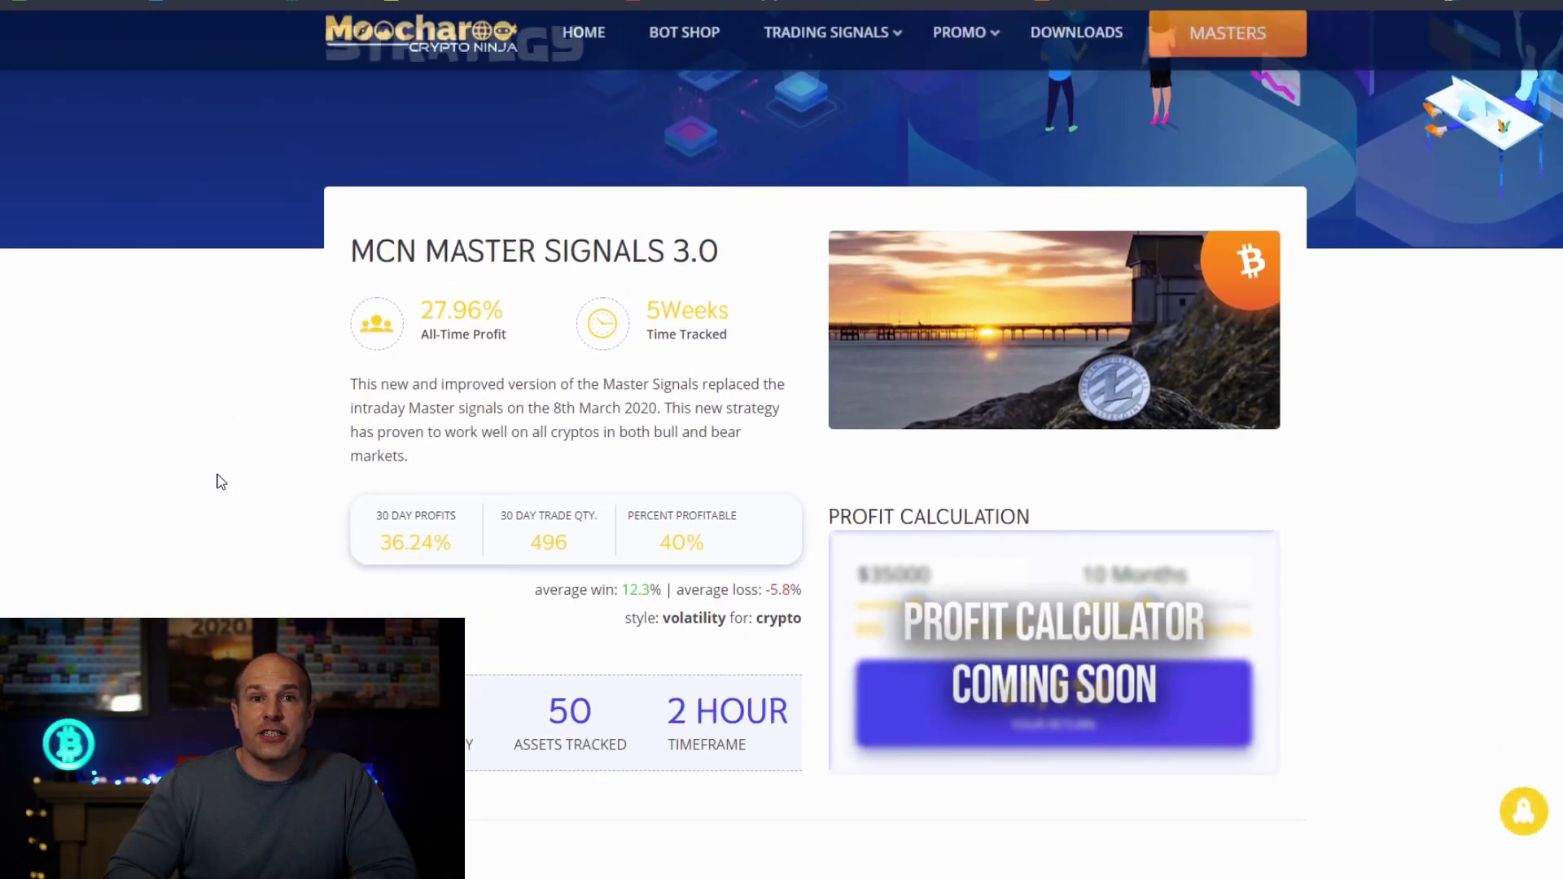
{"action": "scroll", "coordinate": [220, 482], "scroll_direction": "down", "scroll_amount": 6}
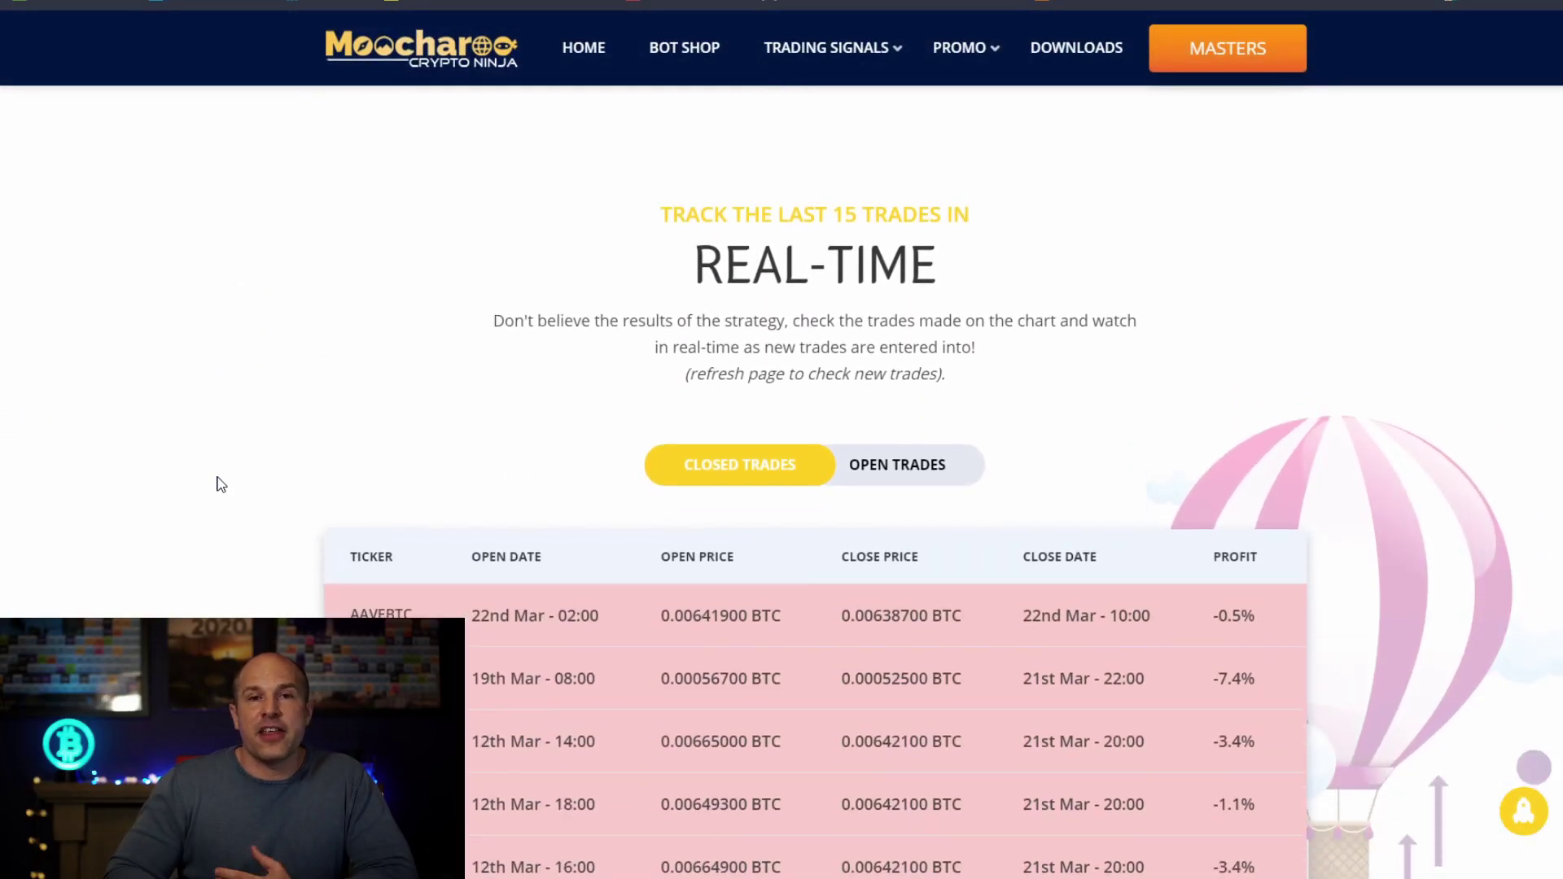
{"action": "scroll", "coordinate": [220, 484], "scroll_direction": "down", "scroll_amount": 1}
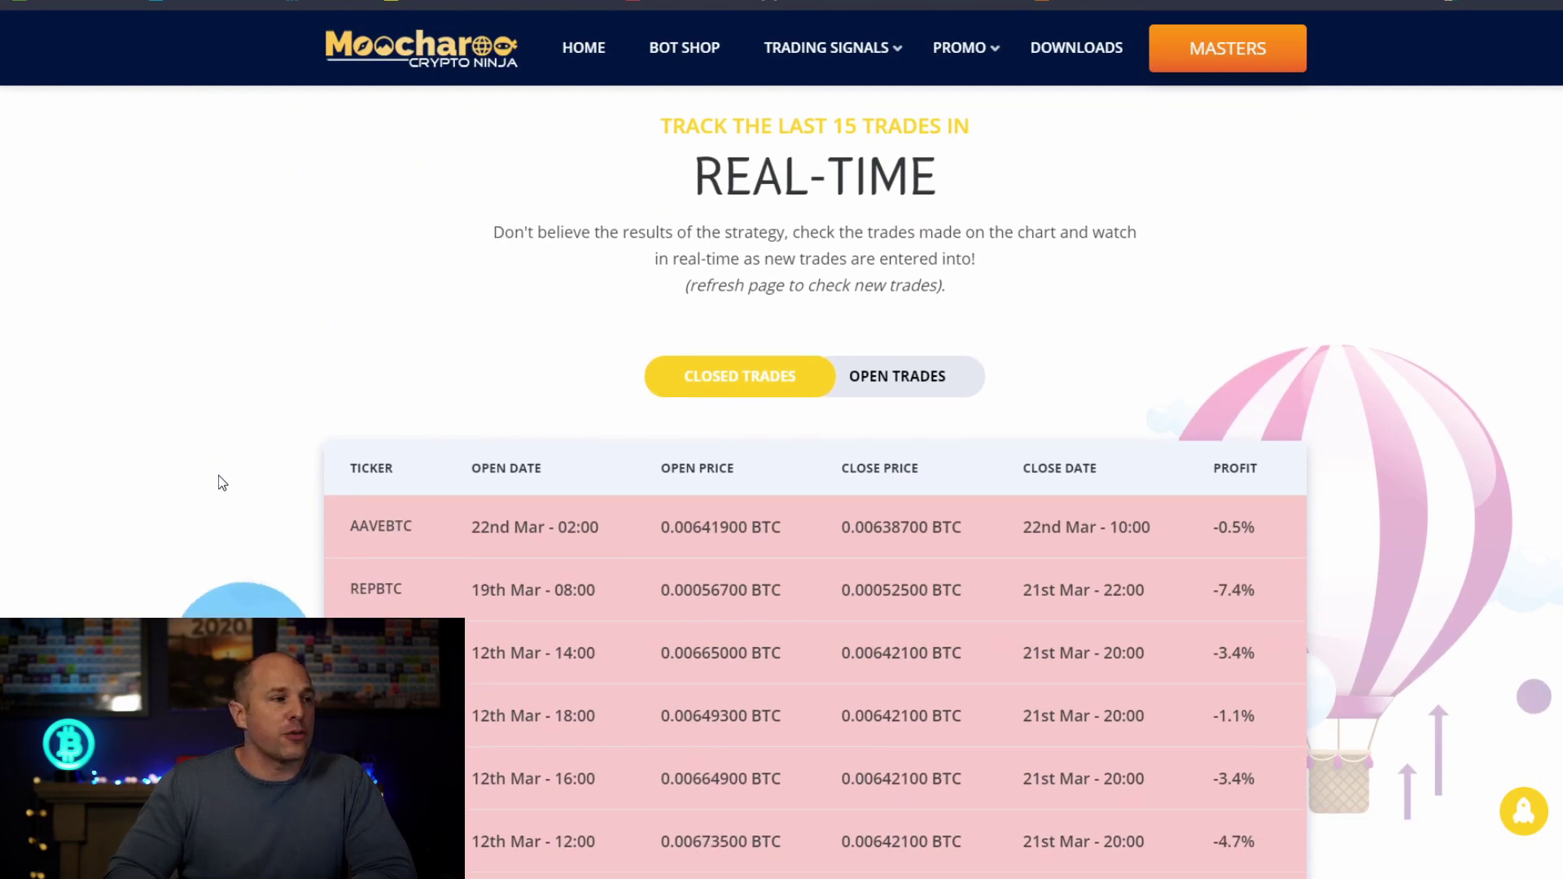
{"action": "scroll", "coordinate": [218, 480], "scroll_direction": "down", "scroll_amount": 1}
{"action": "left_click", "coordinate": [853, 295]}
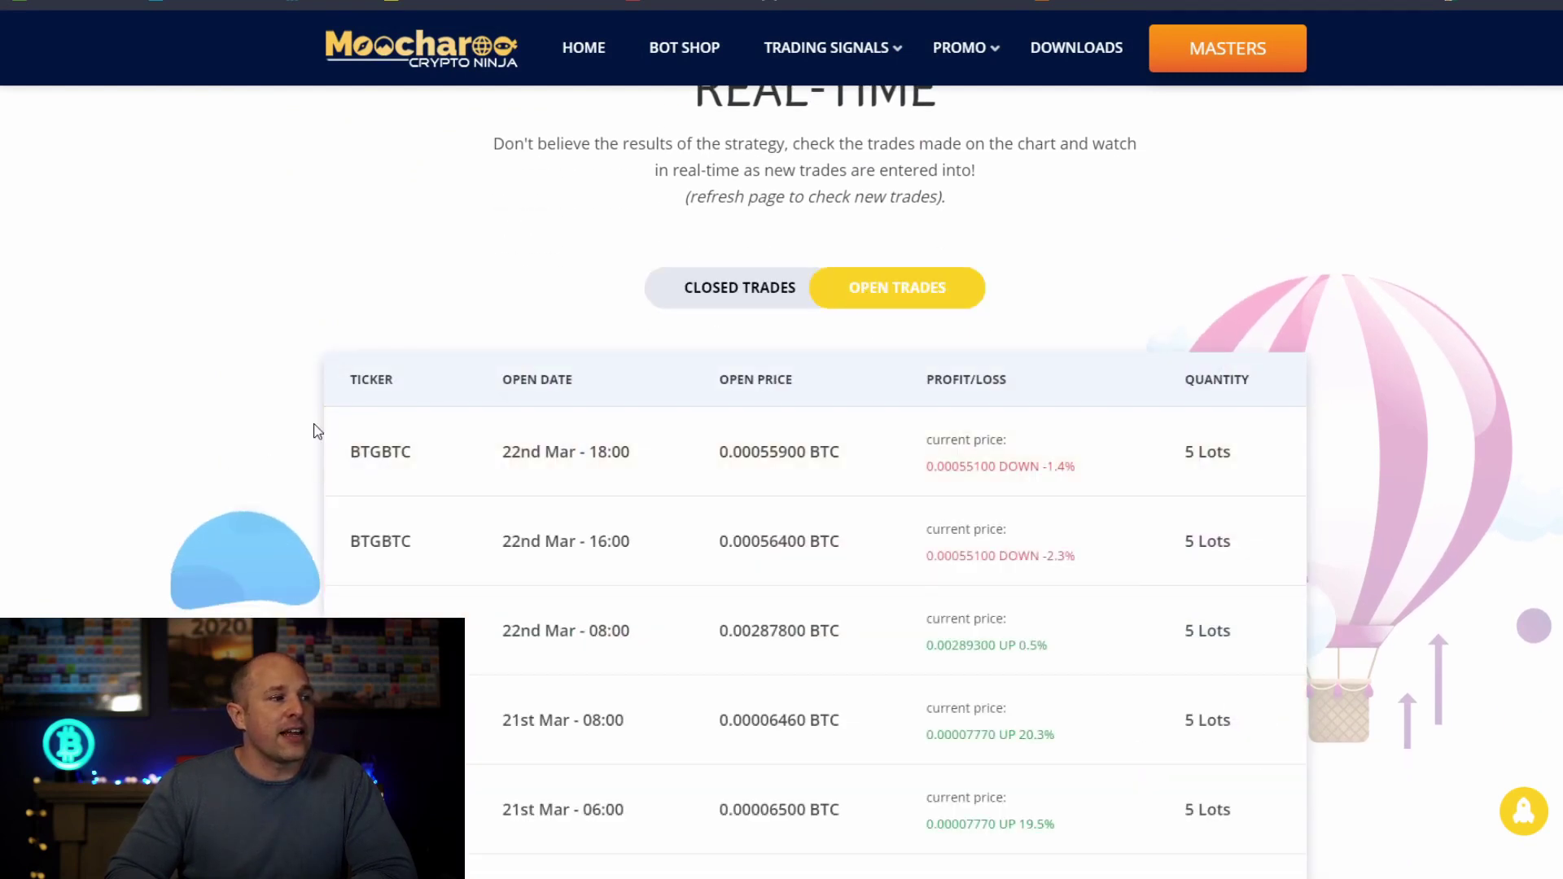
{"action": "scroll", "coordinate": [318, 432], "scroll_direction": "down", "scroll_amount": 3}
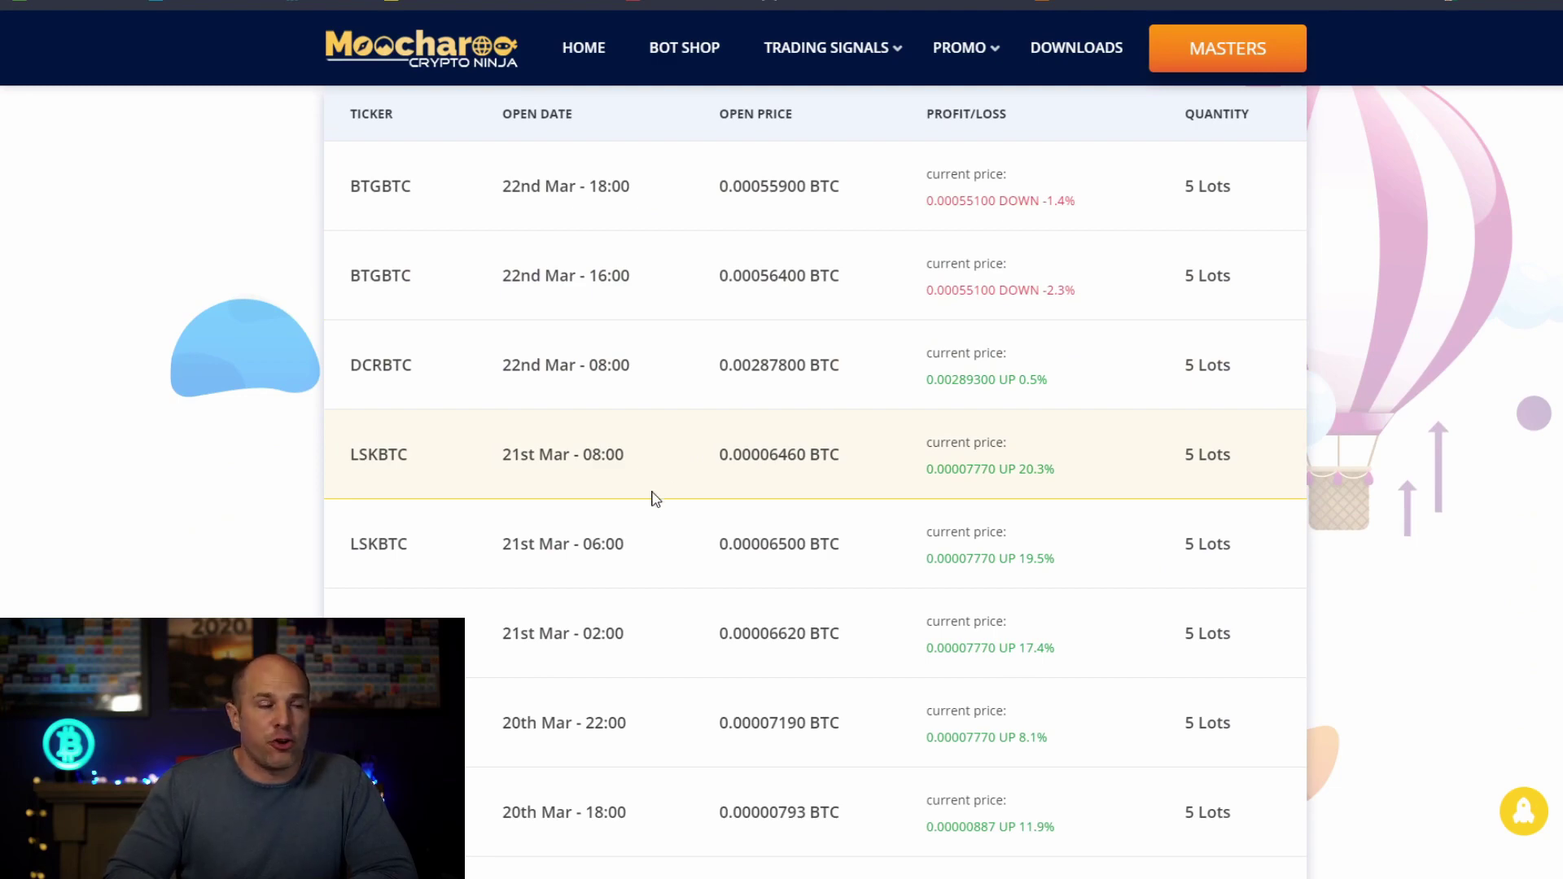
{"action": "scroll", "coordinate": [656, 498], "scroll_direction": "down", "scroll_amount": 6}
{"action": "scroll", "coordinate": [655, 498], "scroll_direction": "up", "scroll_amount": 4}
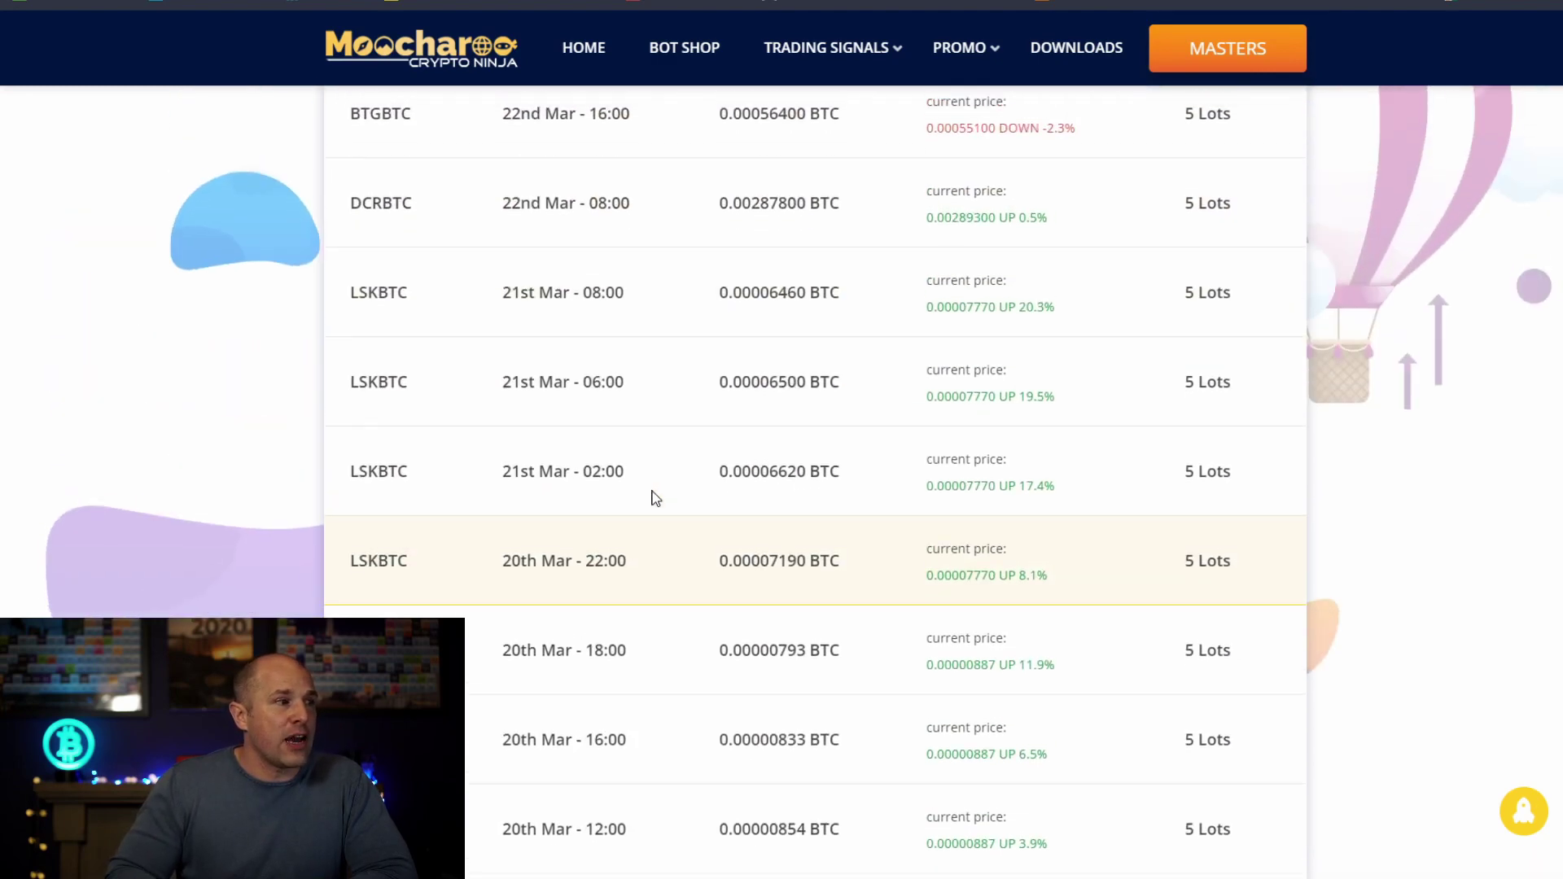
{"action": "scroll", "coordinate": [655, 498], "scroll_direction": "up", "scroll_amount": 6}
{"action": "left_click", "coordinate": [733, 383]}
{"action": "scroll", "coordinate": [247, 561], "scroll_direction": "down", "scroll_amount": 6}
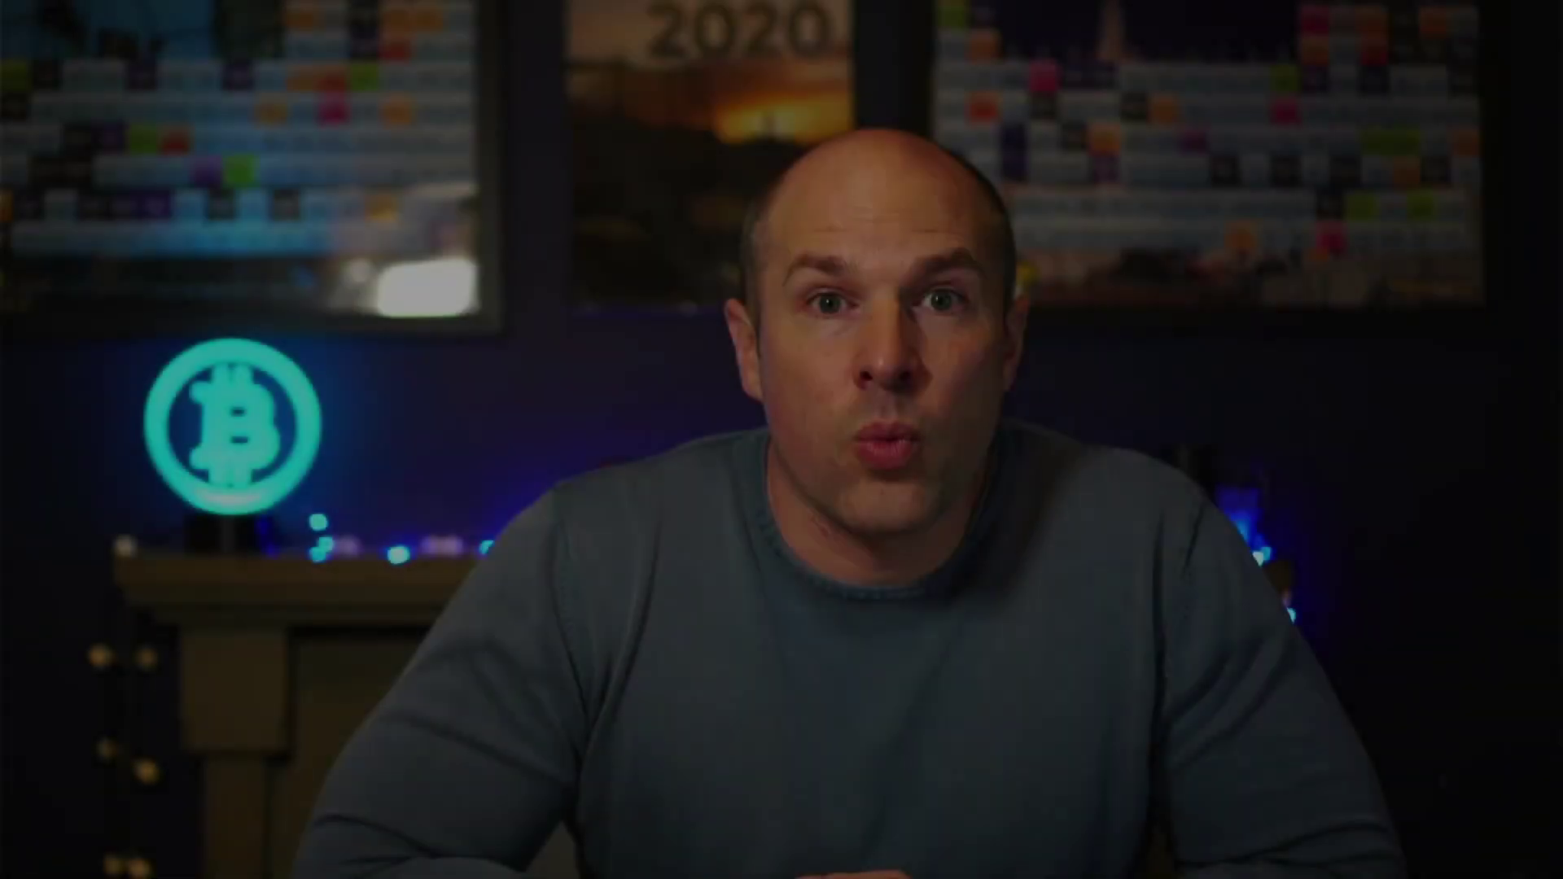
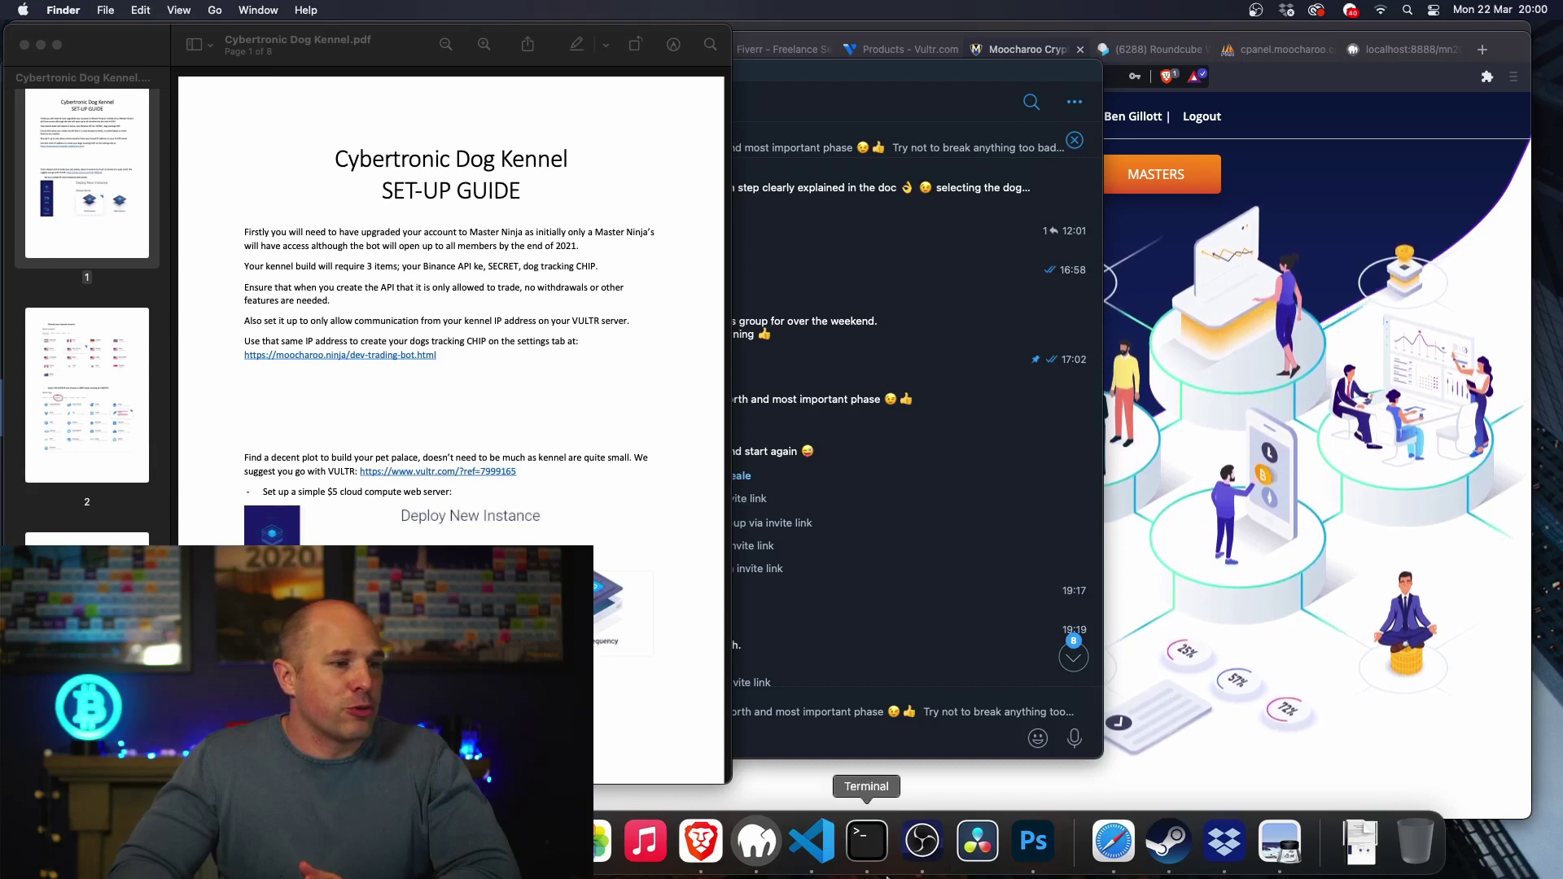
Step: Open the Mac's Terminal beside the setup guide and enlarge its text
{"action": "left_click", "coordinate": [868, 843]}
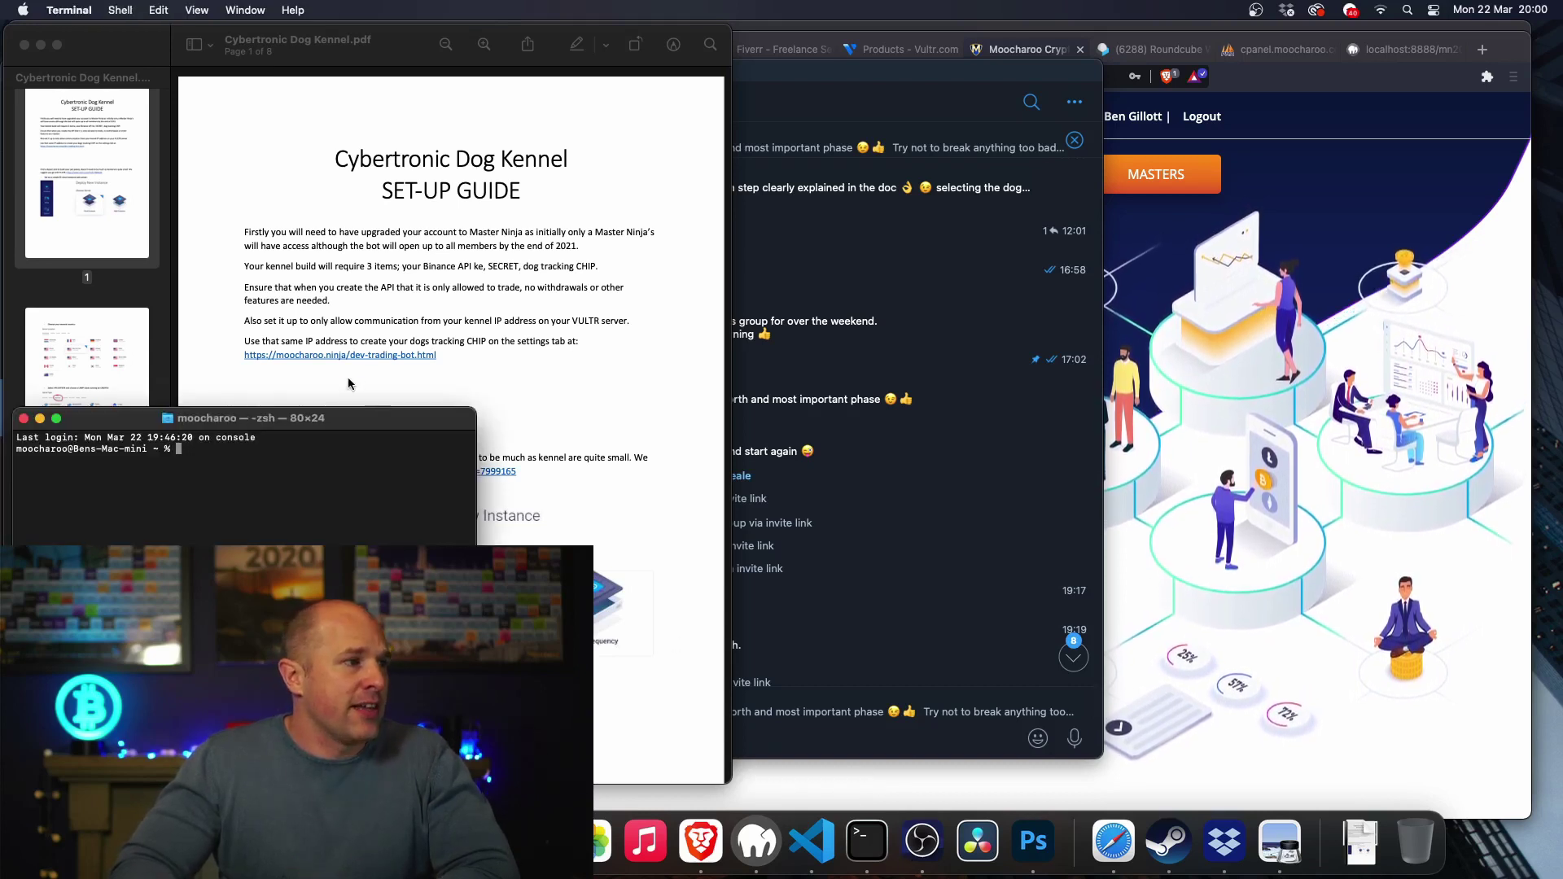
{"action": "left_click_drag", "start_coordinate": [228, 417], "coordinate": [921, 346]}
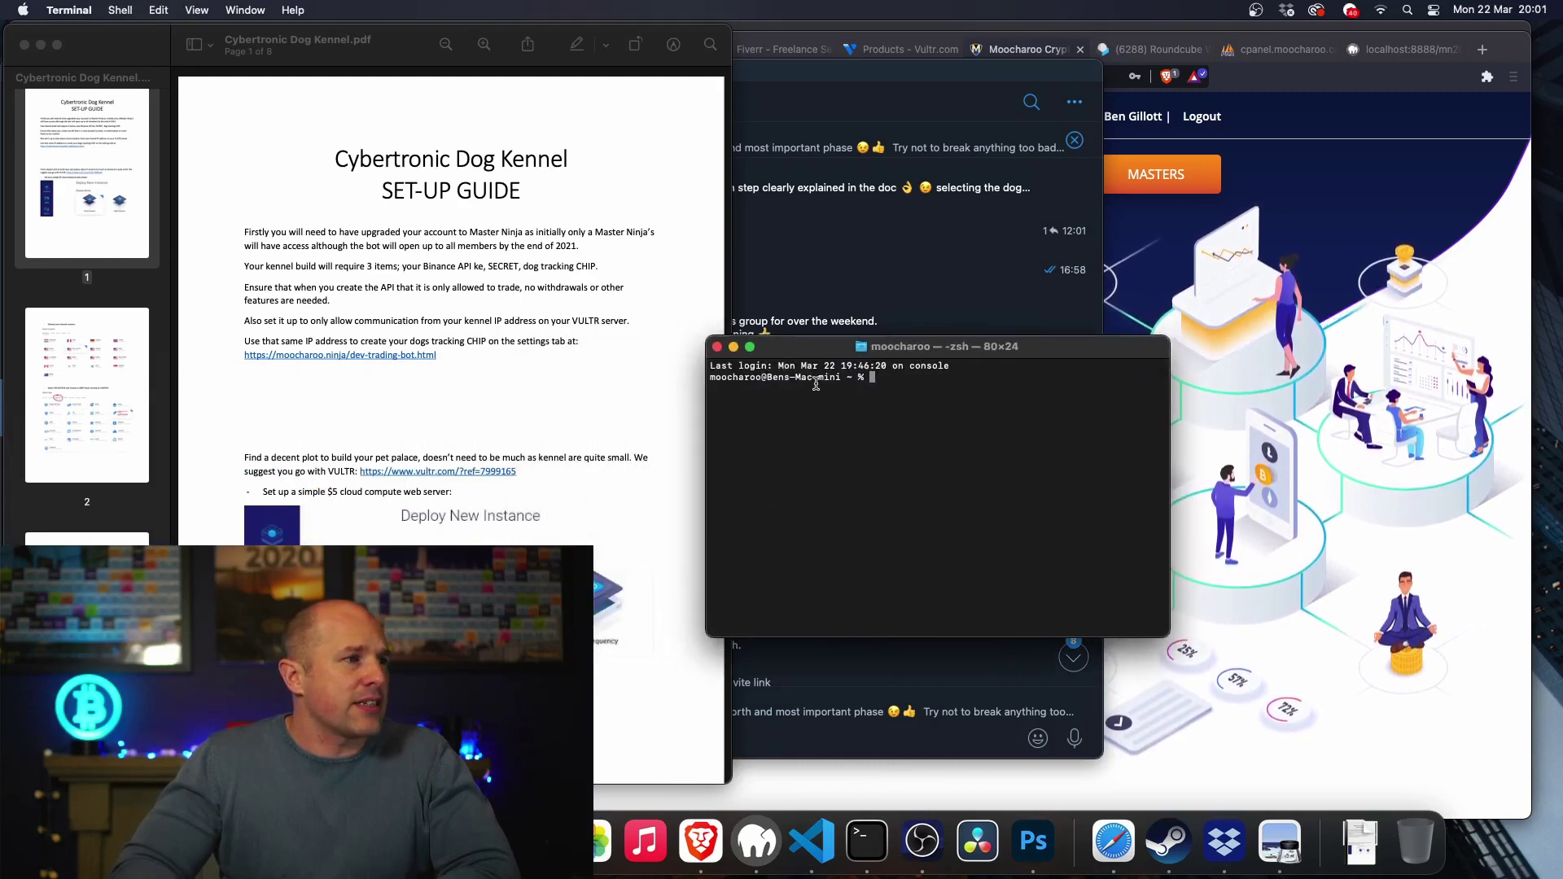
{"action": "left_click", "coordinate": [196, 10]}
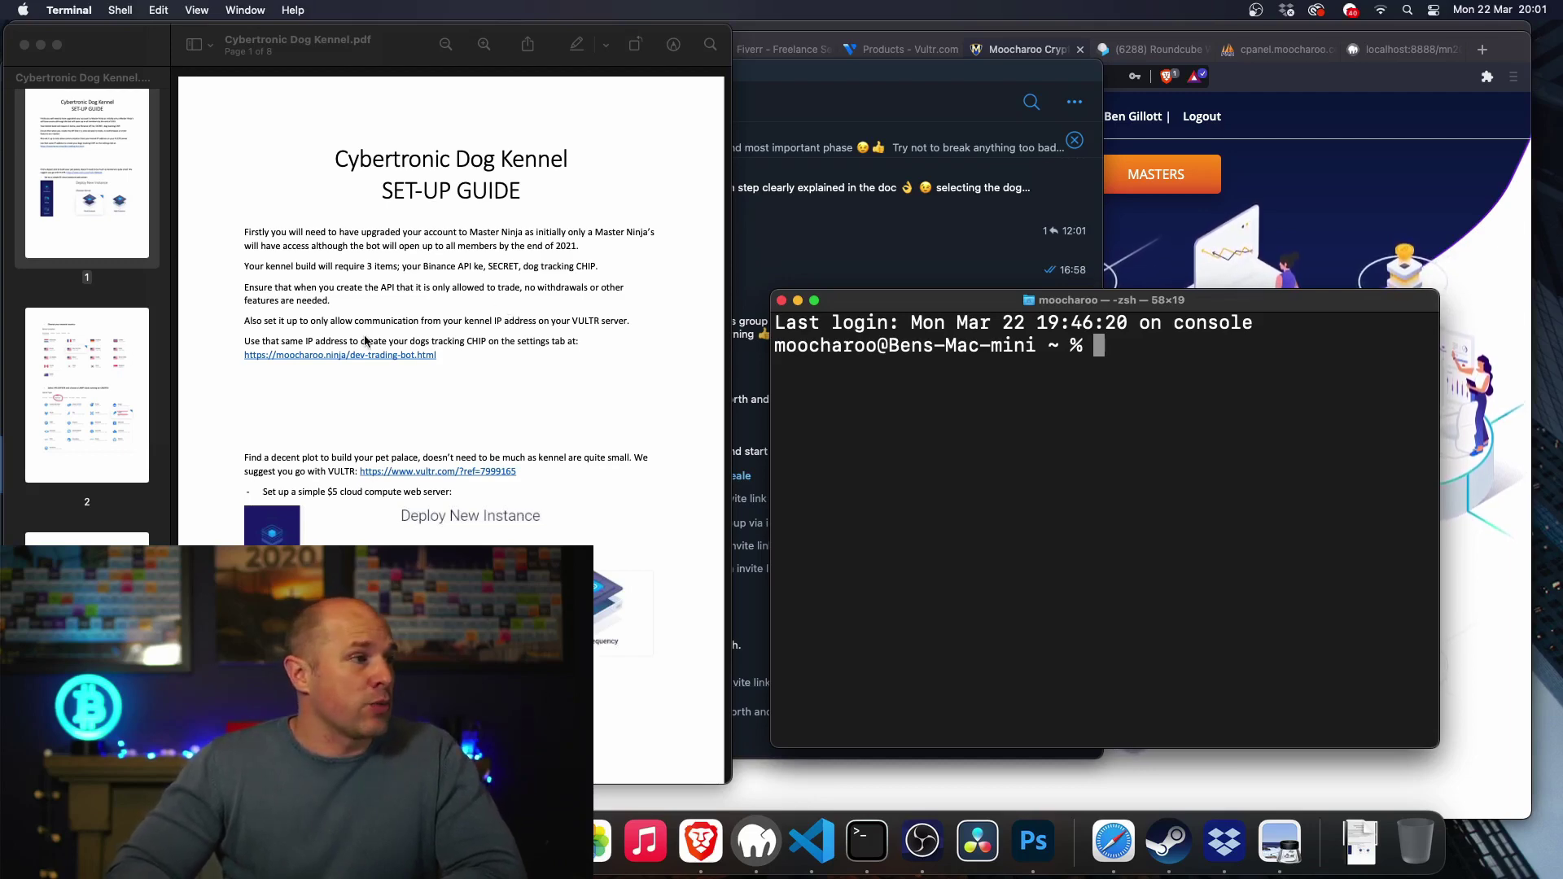
Step: Review the kennel guide's server deployment instructions, from choosing Cloud Compute through the LAMP application to the $5 plan and IP details
{"action": "scroll", "coordinate": [411, 408], "scroll_direction": "down", "scroll_amount": 5}
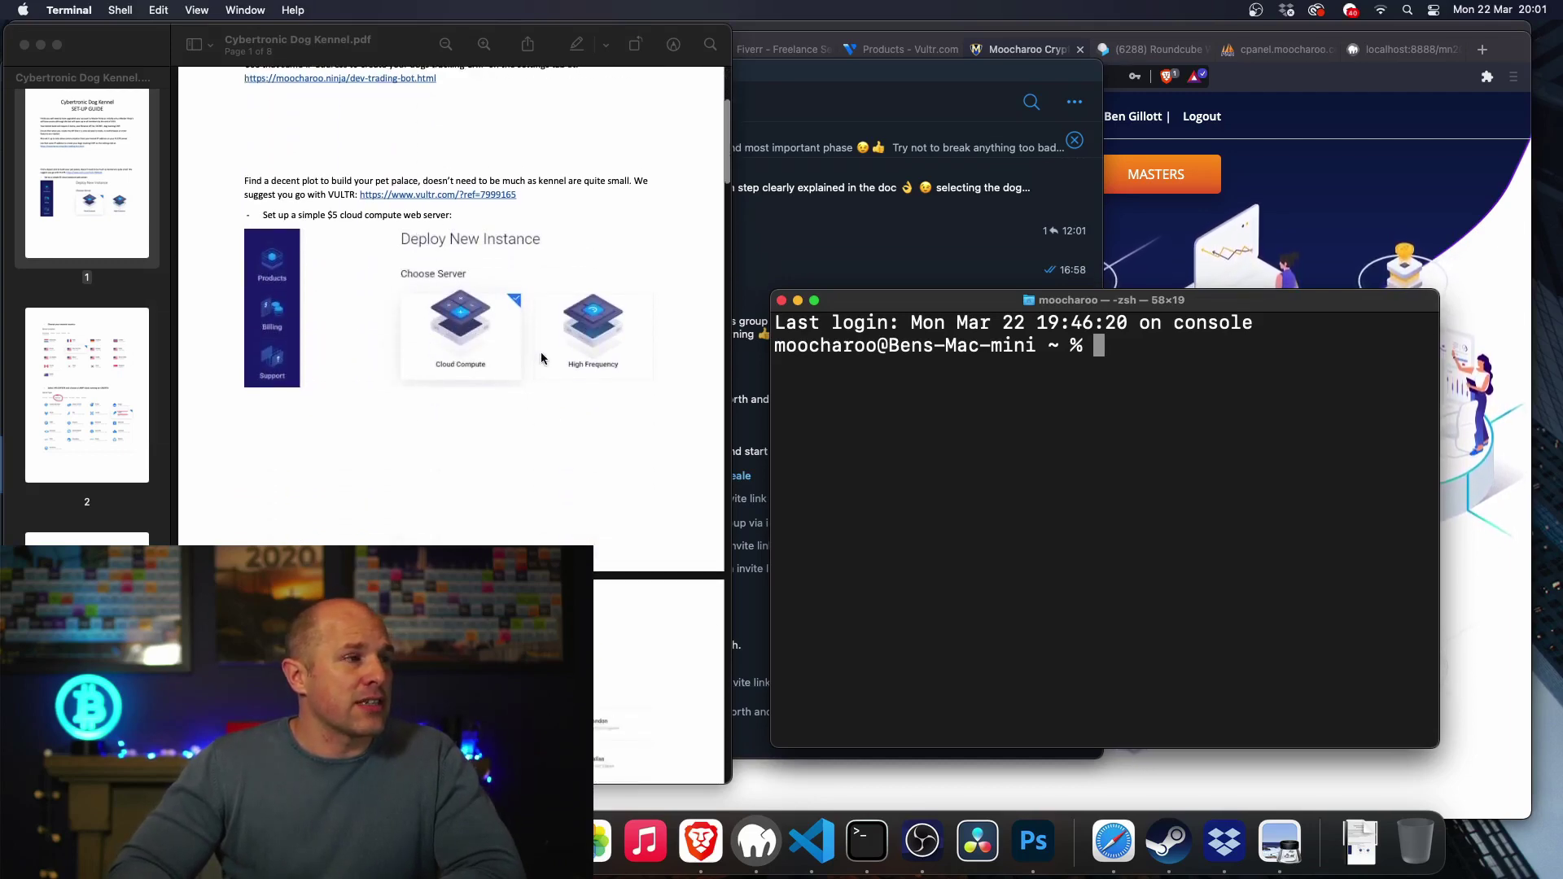
{"action": "scroll", "coordinate": [510, 363], "scroll_direction": "down", "scroll_amount": 2}
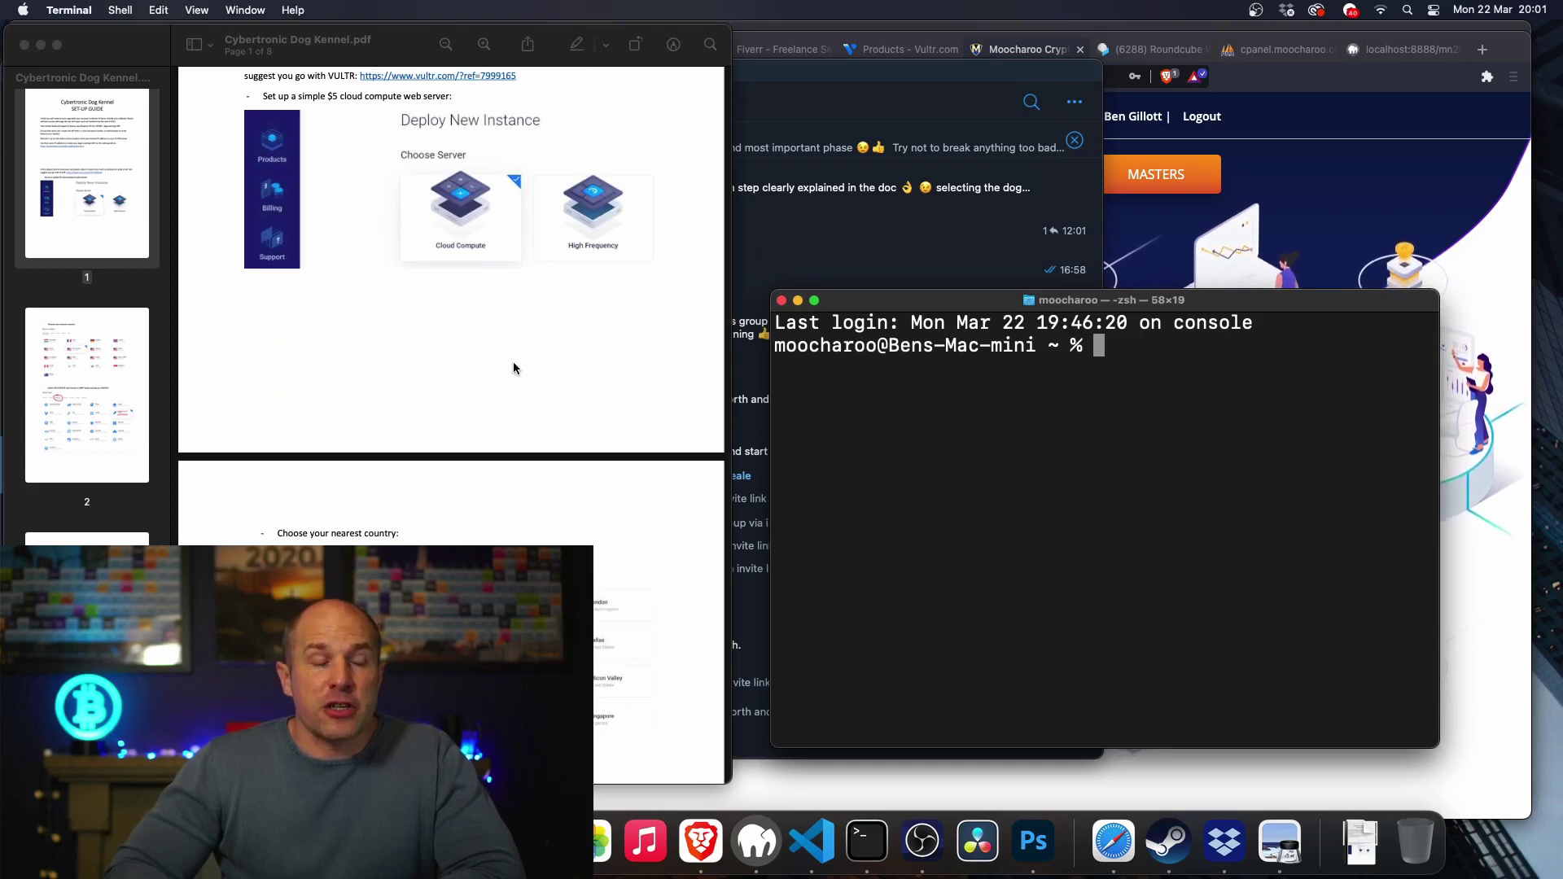
{"action": "scroll", "coordinate": [513, 363], "scroll_direction": "down", "scroll_amount": 7}
{"action": "scroll", "coordinate": [470, 359], "scroll_direction": "down", "scroll_amount": 5}
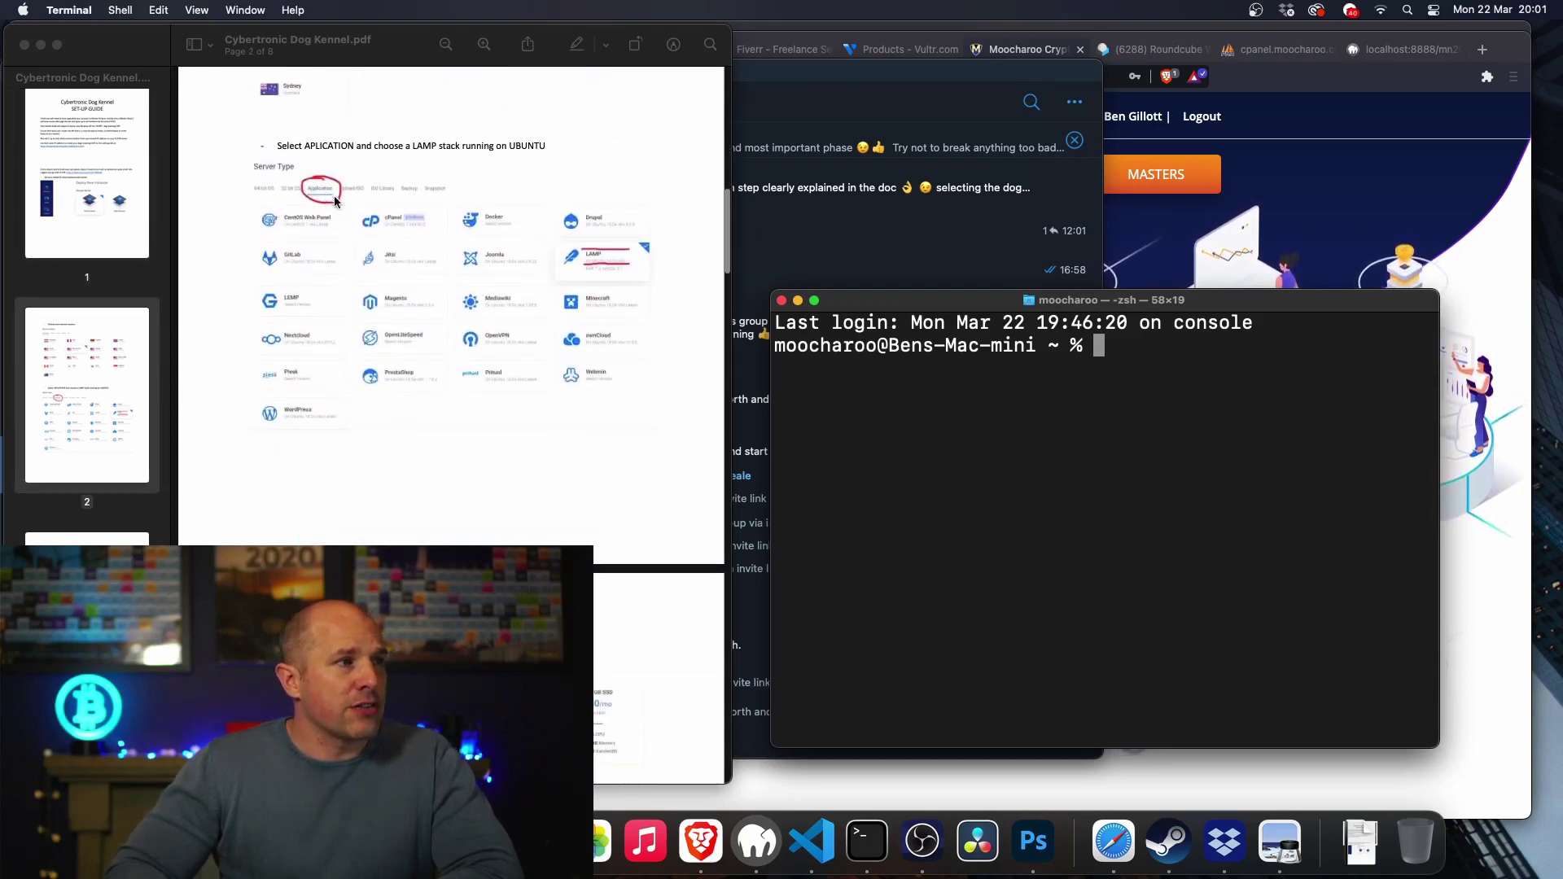
{"action": "scroll", "coordinate": [596, 310], "scroll_direction": "down", "scroll_amount": 7}
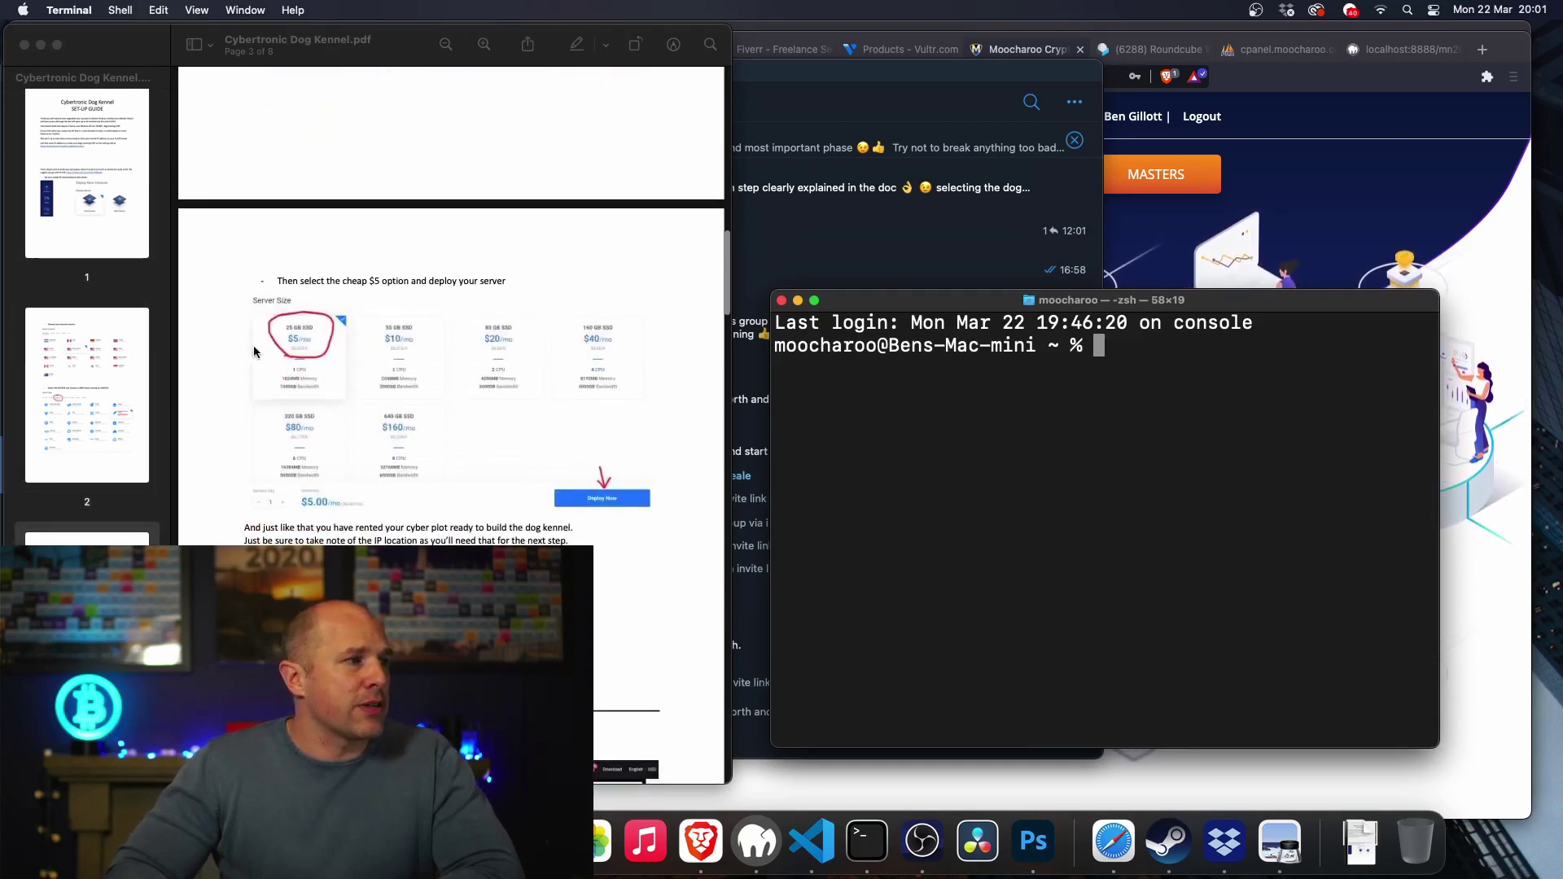
{"action": "scroll", "coordinate": [345, 367], "scroll_direction": "down", "scroll_amount": 4}
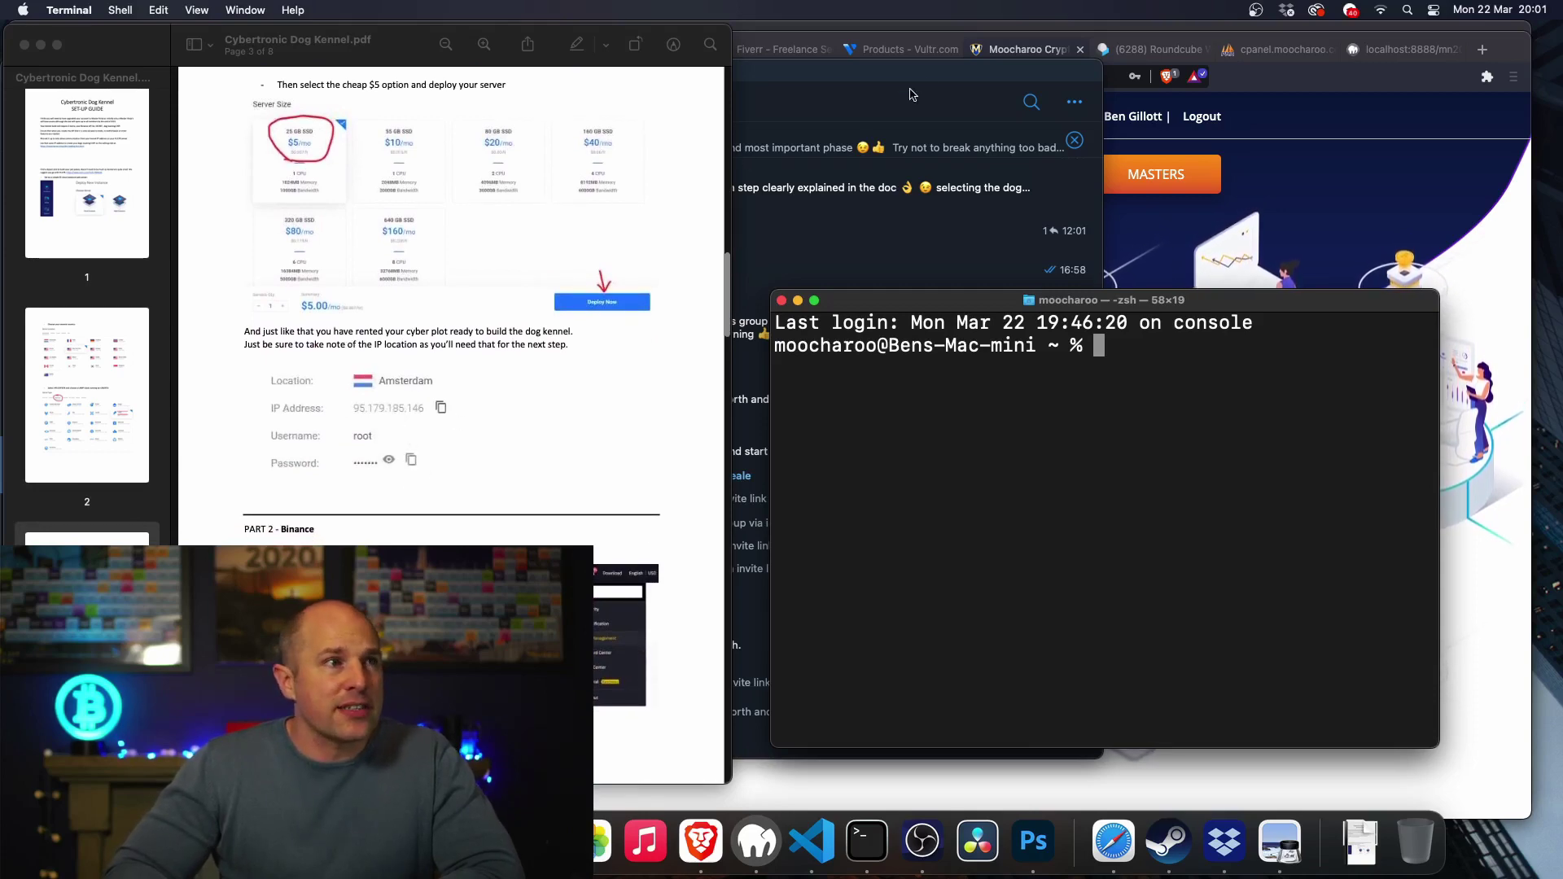
Step: Switch to the Moocharoo site in Brave, open the Bot Shop and examine Rocky the boxer's Cyber SNAX amount
{"action": "left_click", "coordinate": [995, 52]}
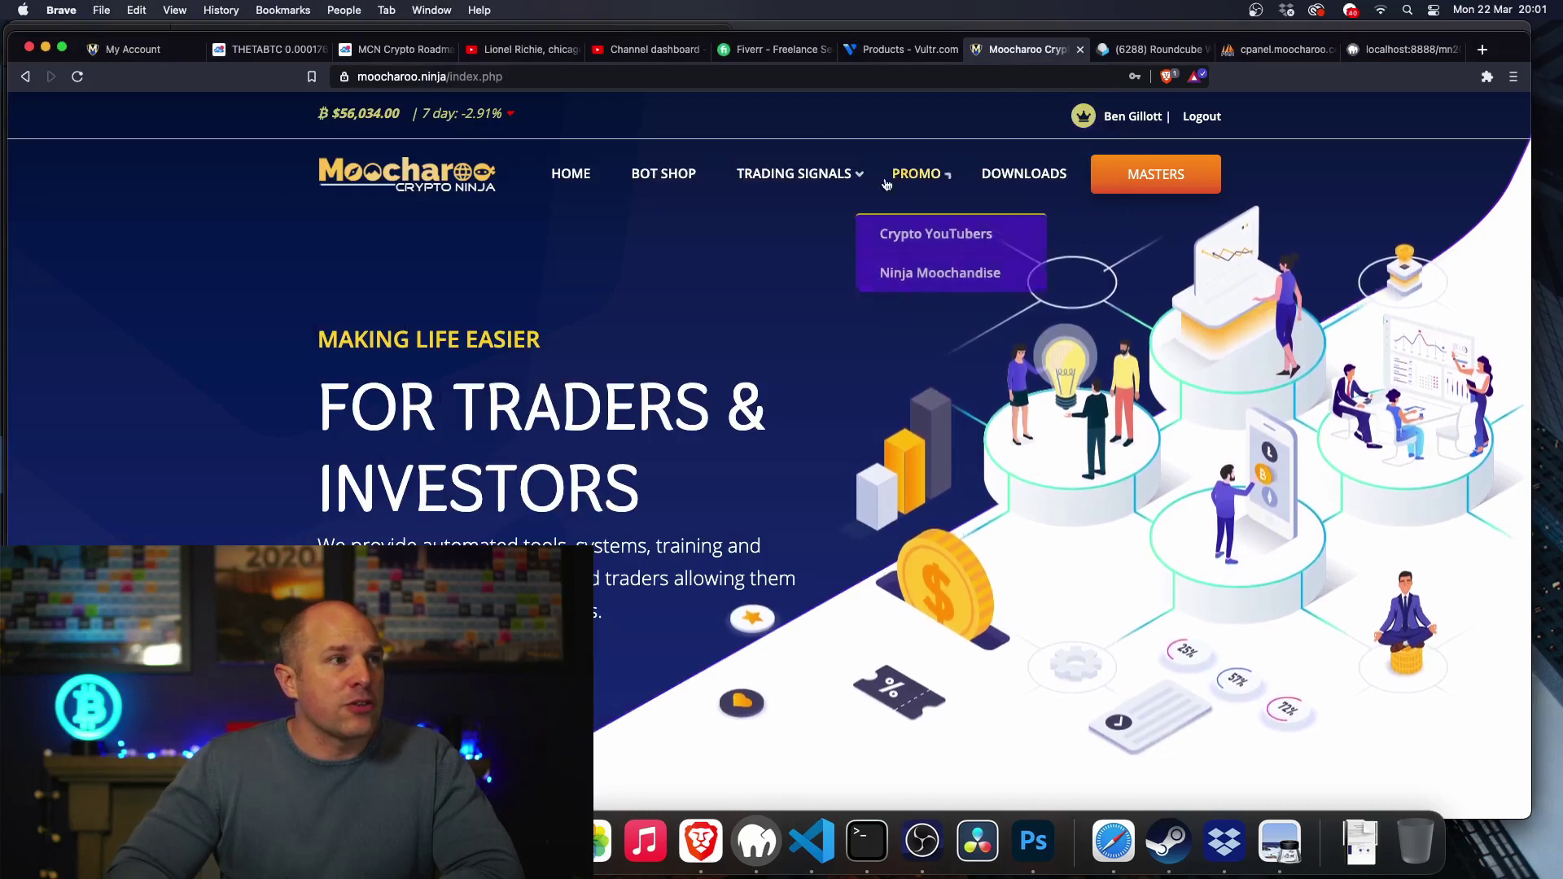
{"action": "left_click", "coordinate": [667, 177]}
{"action": "scroll", "coordinate": [808, 382], "scroll_direction": "down", "scroll_amount": 3}
{"action": "scroll", "coordinate": [808, 376], "scroll_direction": "down", "scroll_amount": 1}
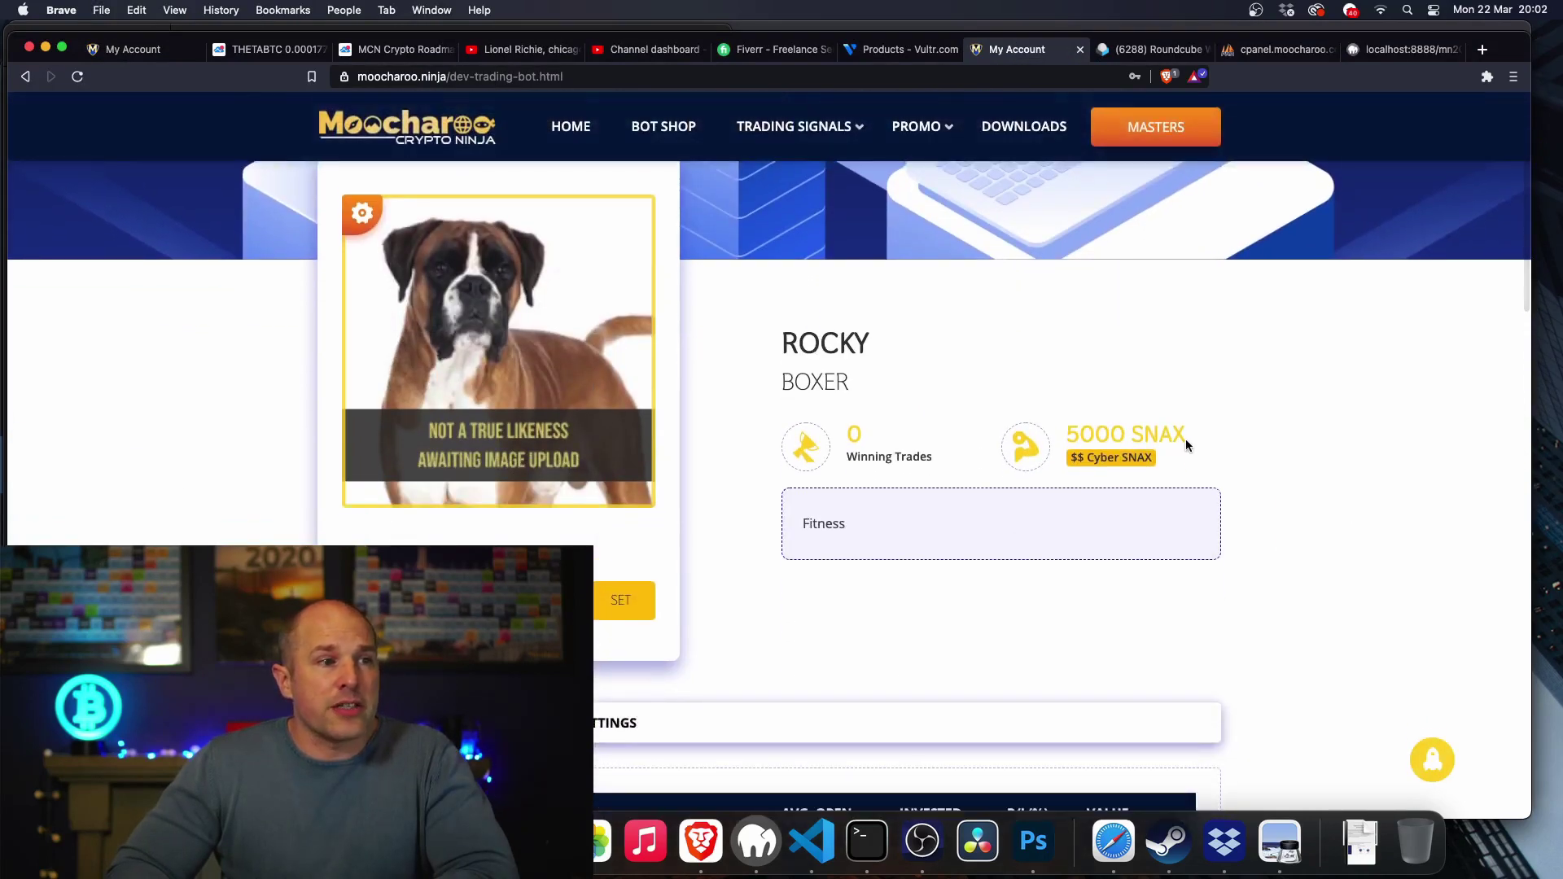
{"action": "left_click_drag", "start_coordinate": [1187, 438], "coordinate": [1102, 442]}
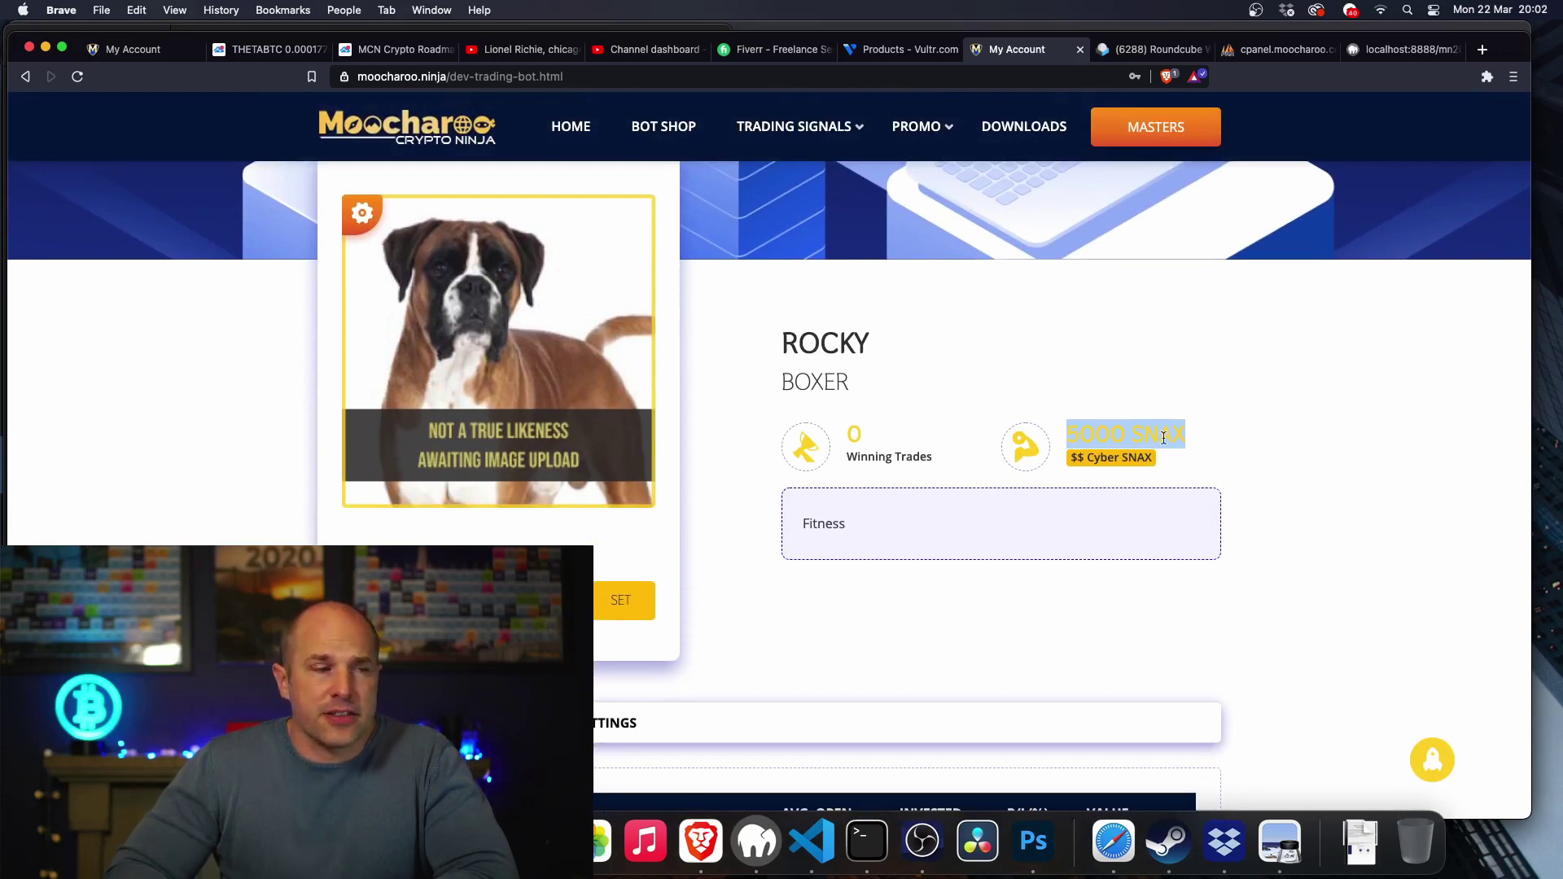
{"action": "left_click", "coordinate": [1218, 450]}
{"action": "scroll", "coordinate": [1092, 471], "scroll_direction": "down", "scroll_amount": 5}
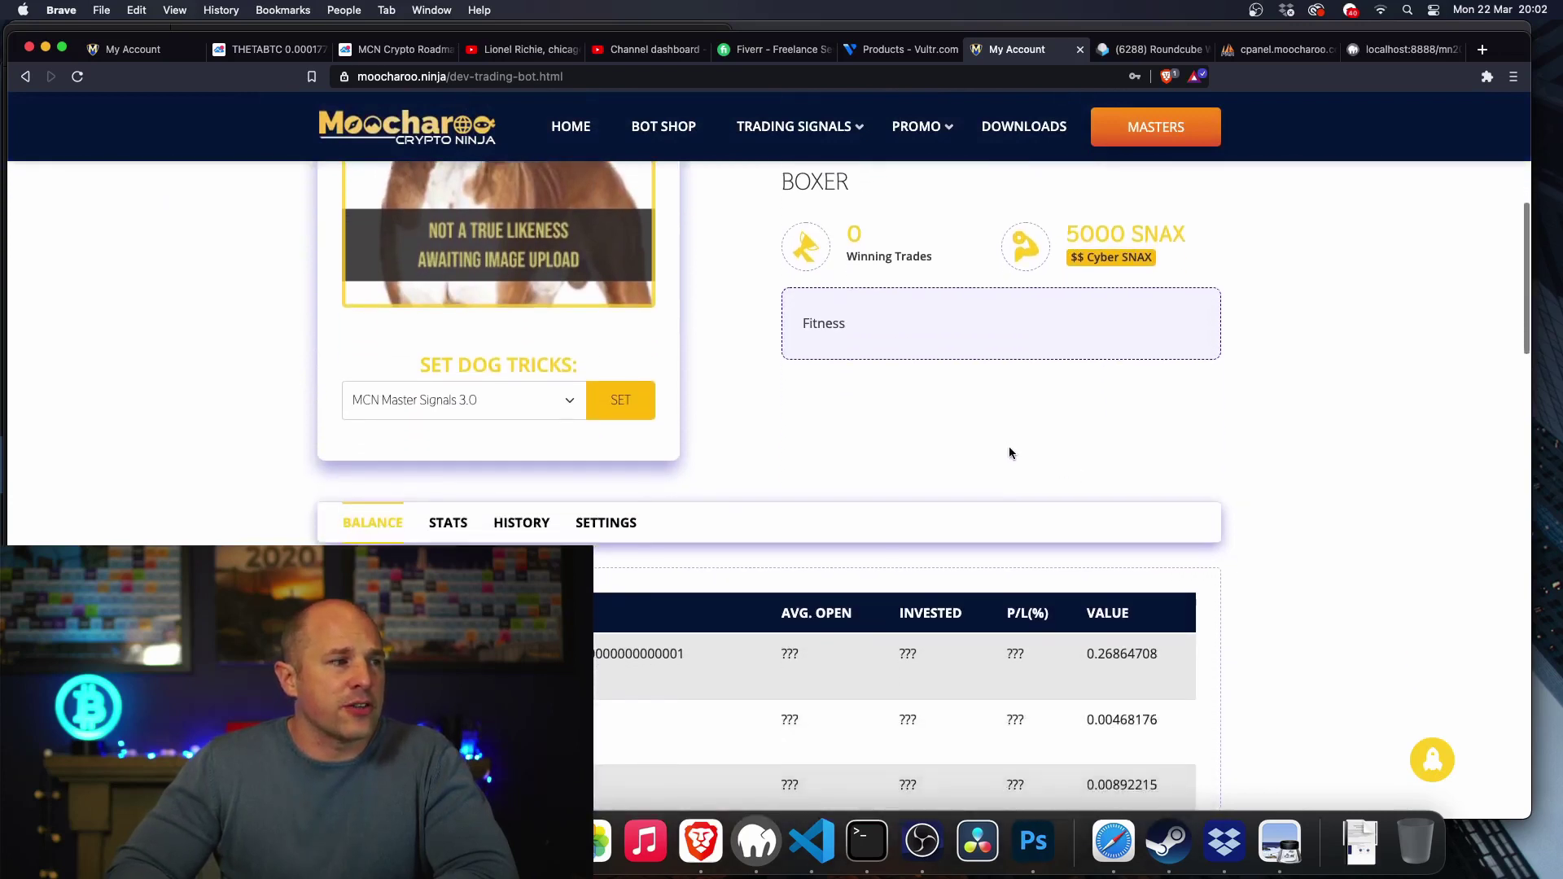
Step: Generate a new tracking chip for the kennel IP address 149.28.130.117 in the dog's settings
{"action": "left_click", "coordinate": [620, 367]}
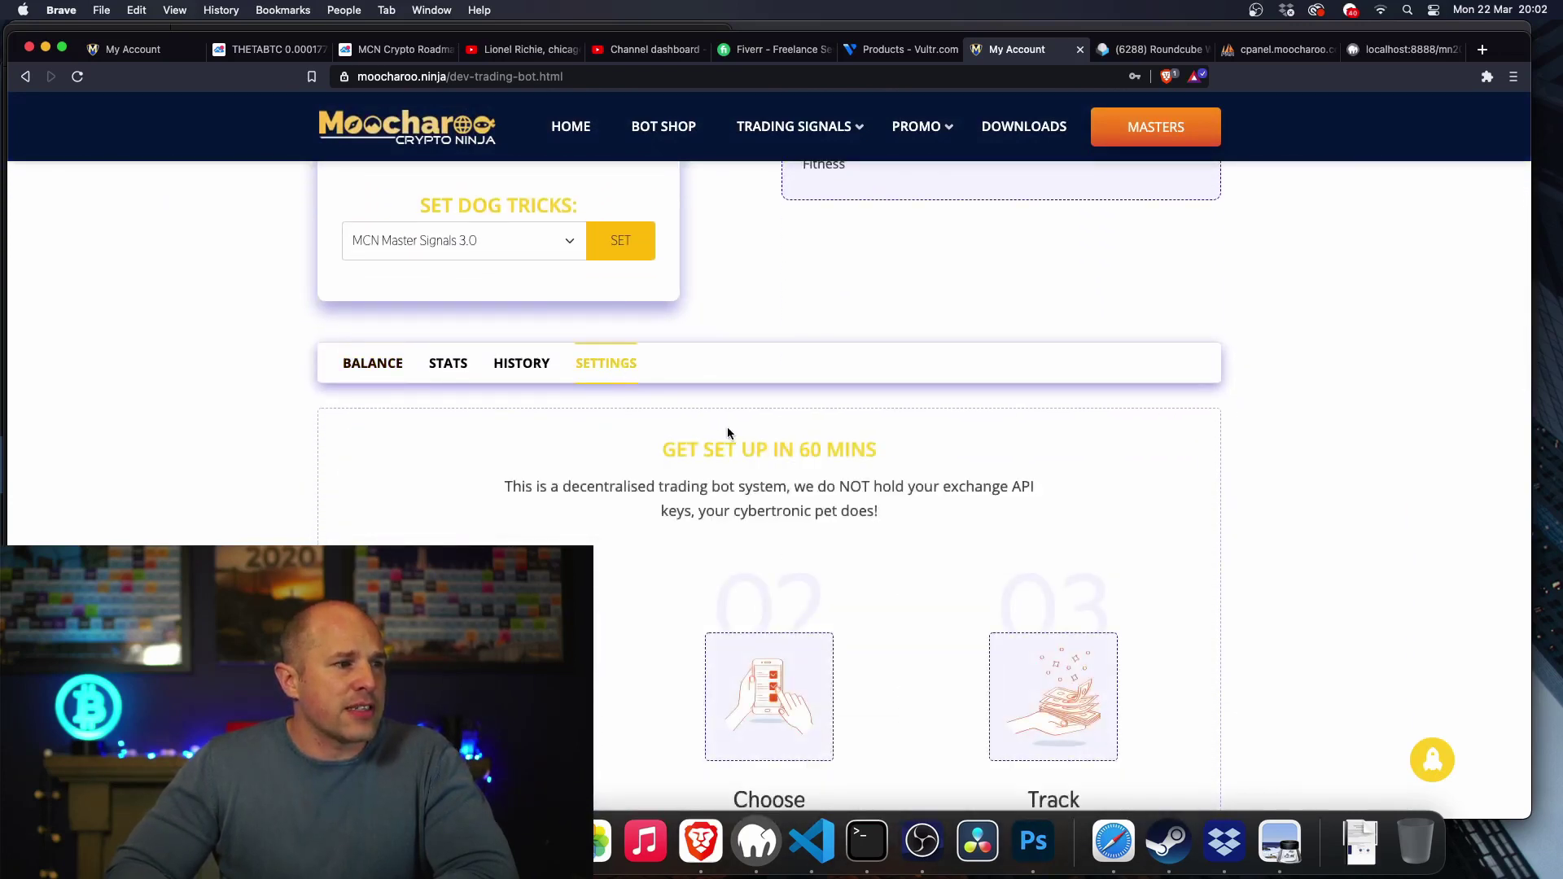
{"action": "scroll", "coordinate": [733, 428], "scroll_direction": "down", "scroll_amount": 8}
{"action": "scroll", "coordinate": [744, 424], "scroll_direction": "down", "scroll_amount": 1}
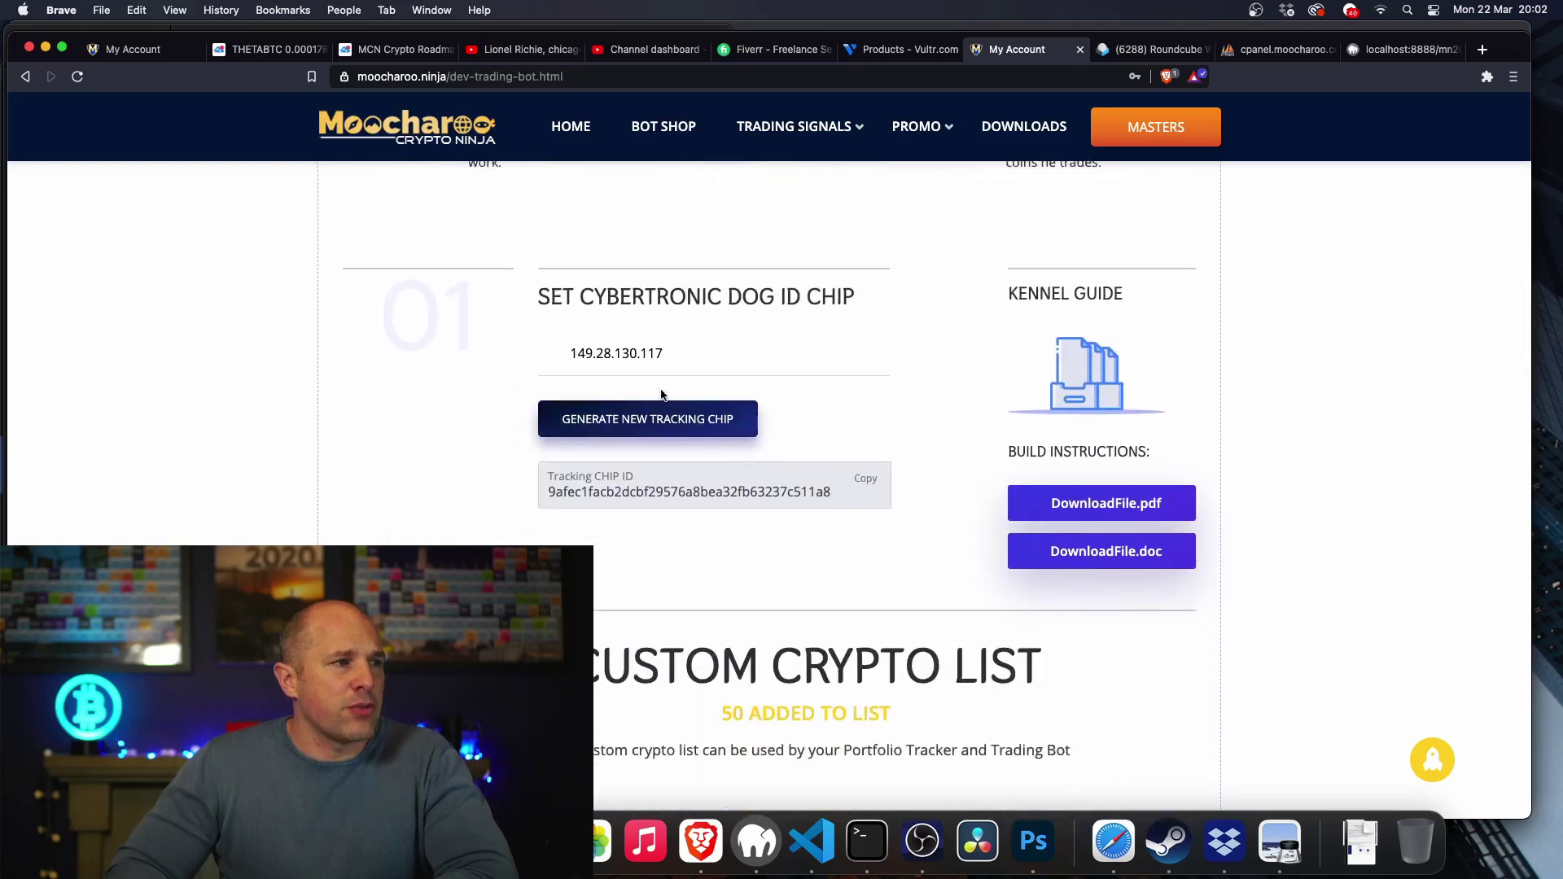
{"action": "left_click_drag", "start_coordinate": [671, 362], "coordinate": [538, 366]}
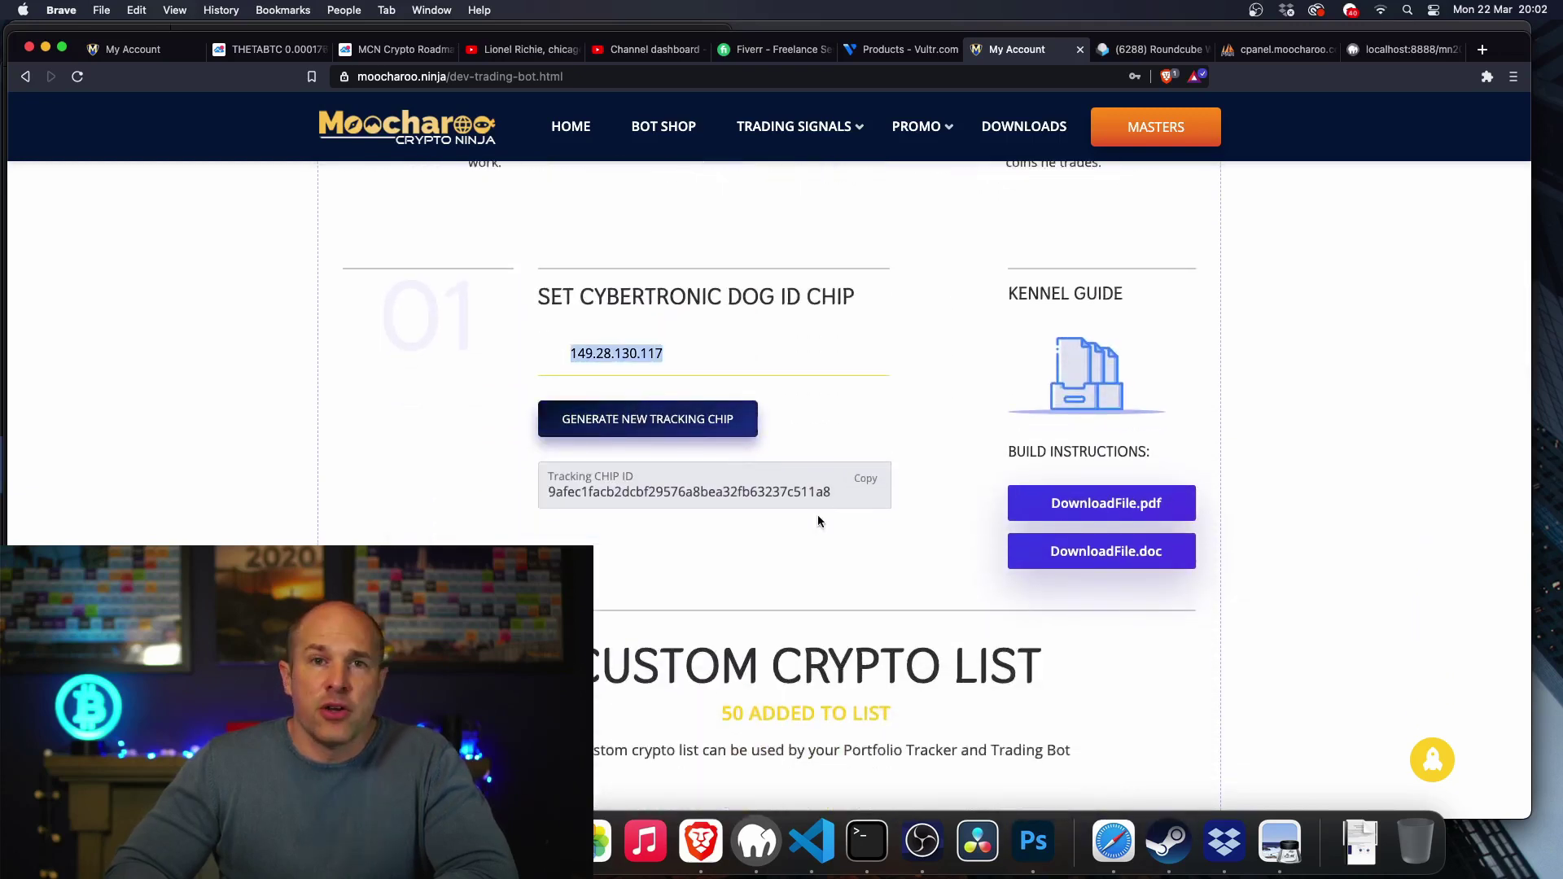
{"action": "left_click", "coordinate": [674, 421]}
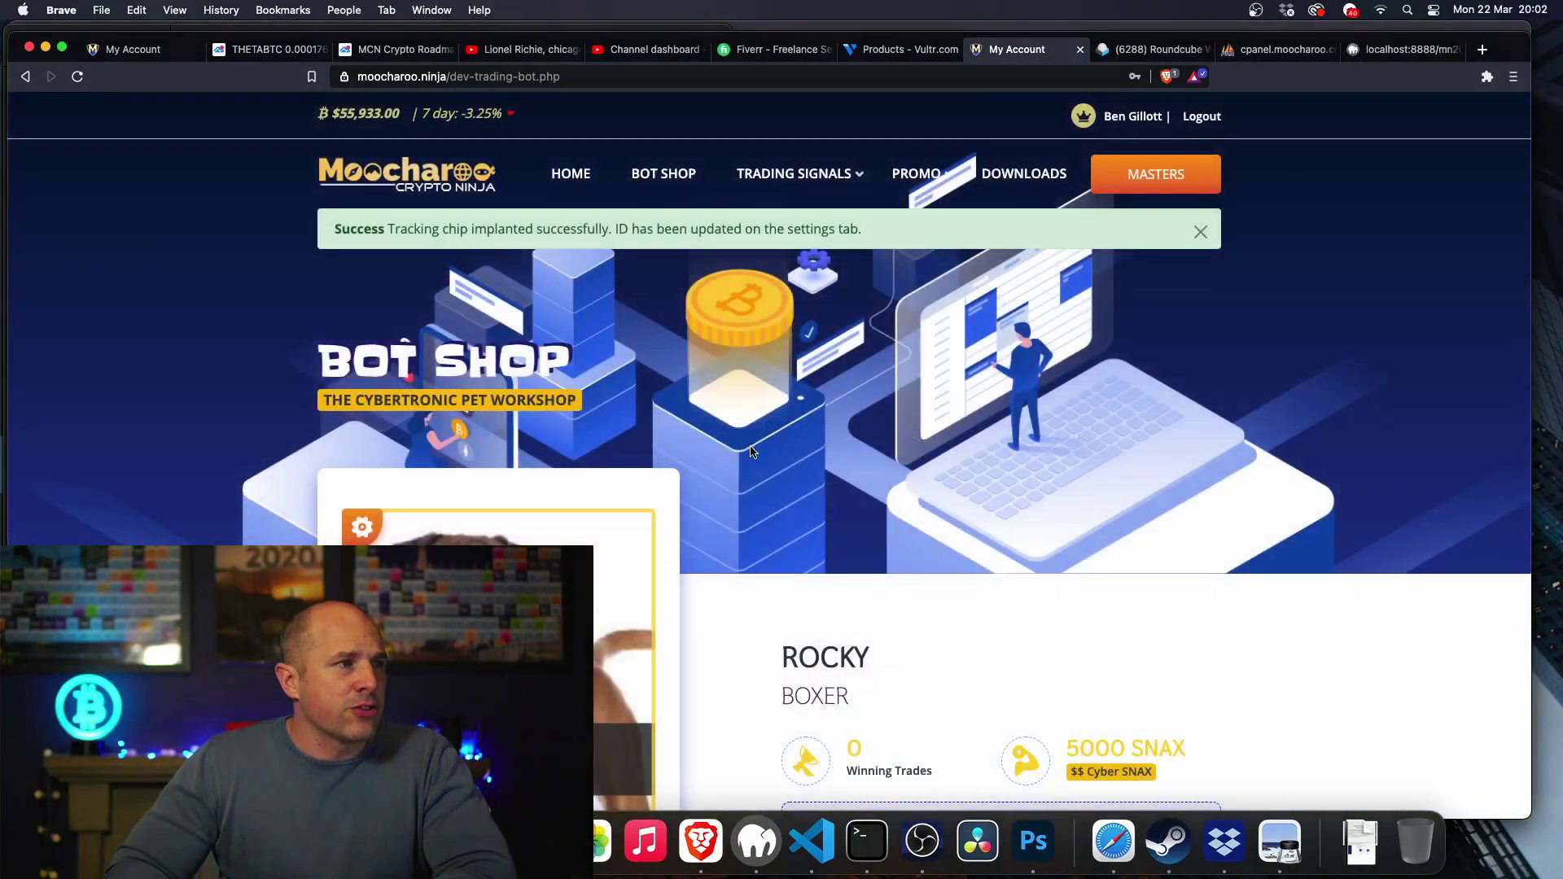
Step: Copy the newly generated tracking chip ID from the dog's settings
{"action": "scroll", "coordinate": [750, 450], "scroll_direction": "down", "scroll_amount": 10}
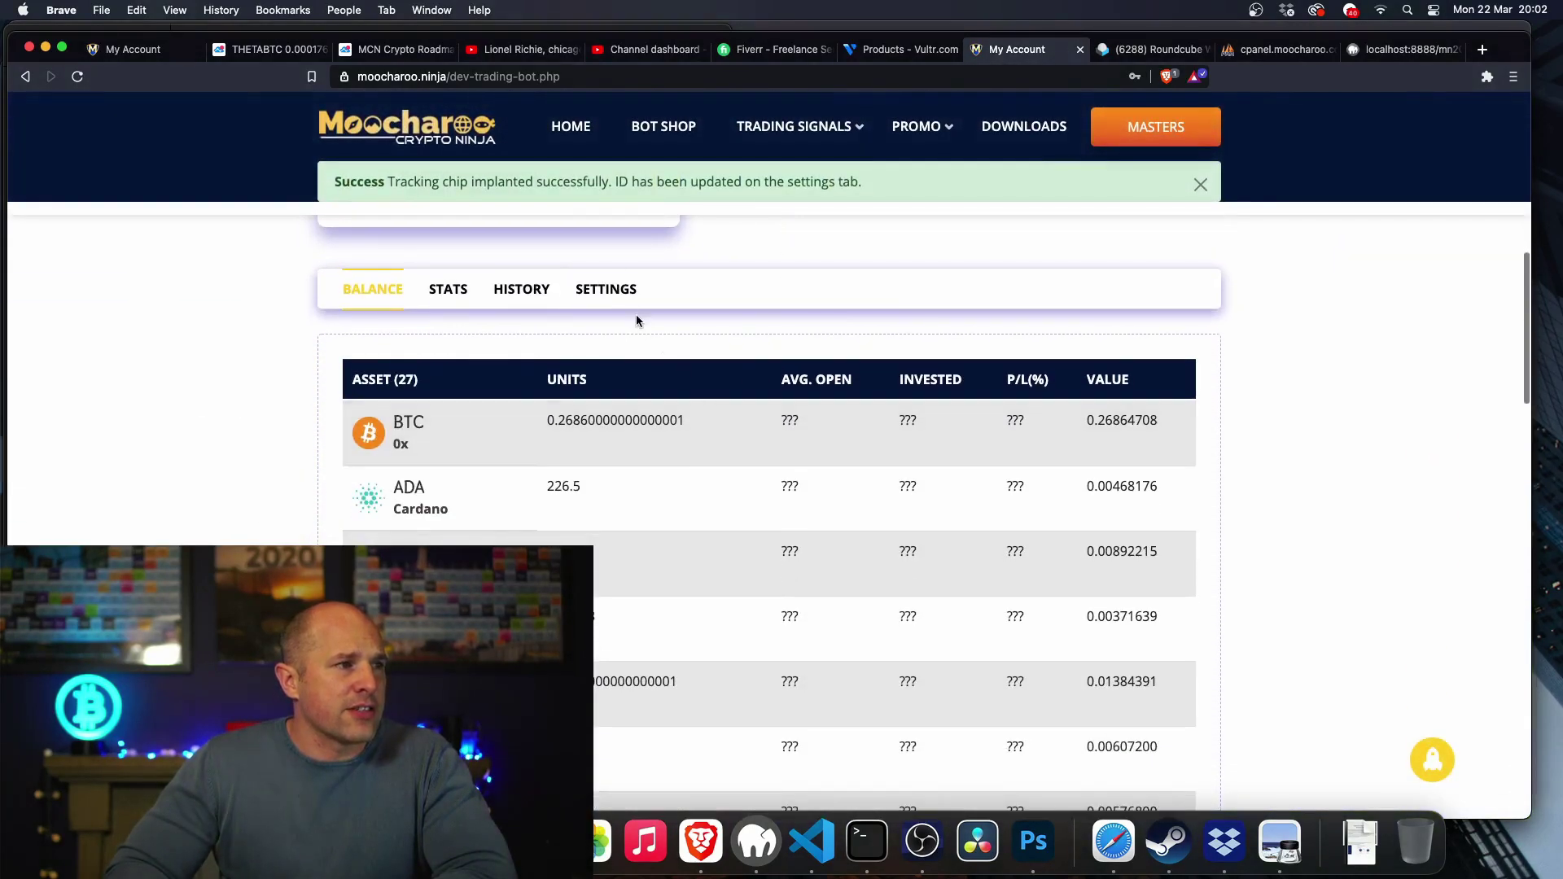
{"action": "left_click", "coordinate": [623, 294]}
{"action": "scroll", "coordinate": [733, 367], "scroll_direction": "down", "scroll_amount": 5}
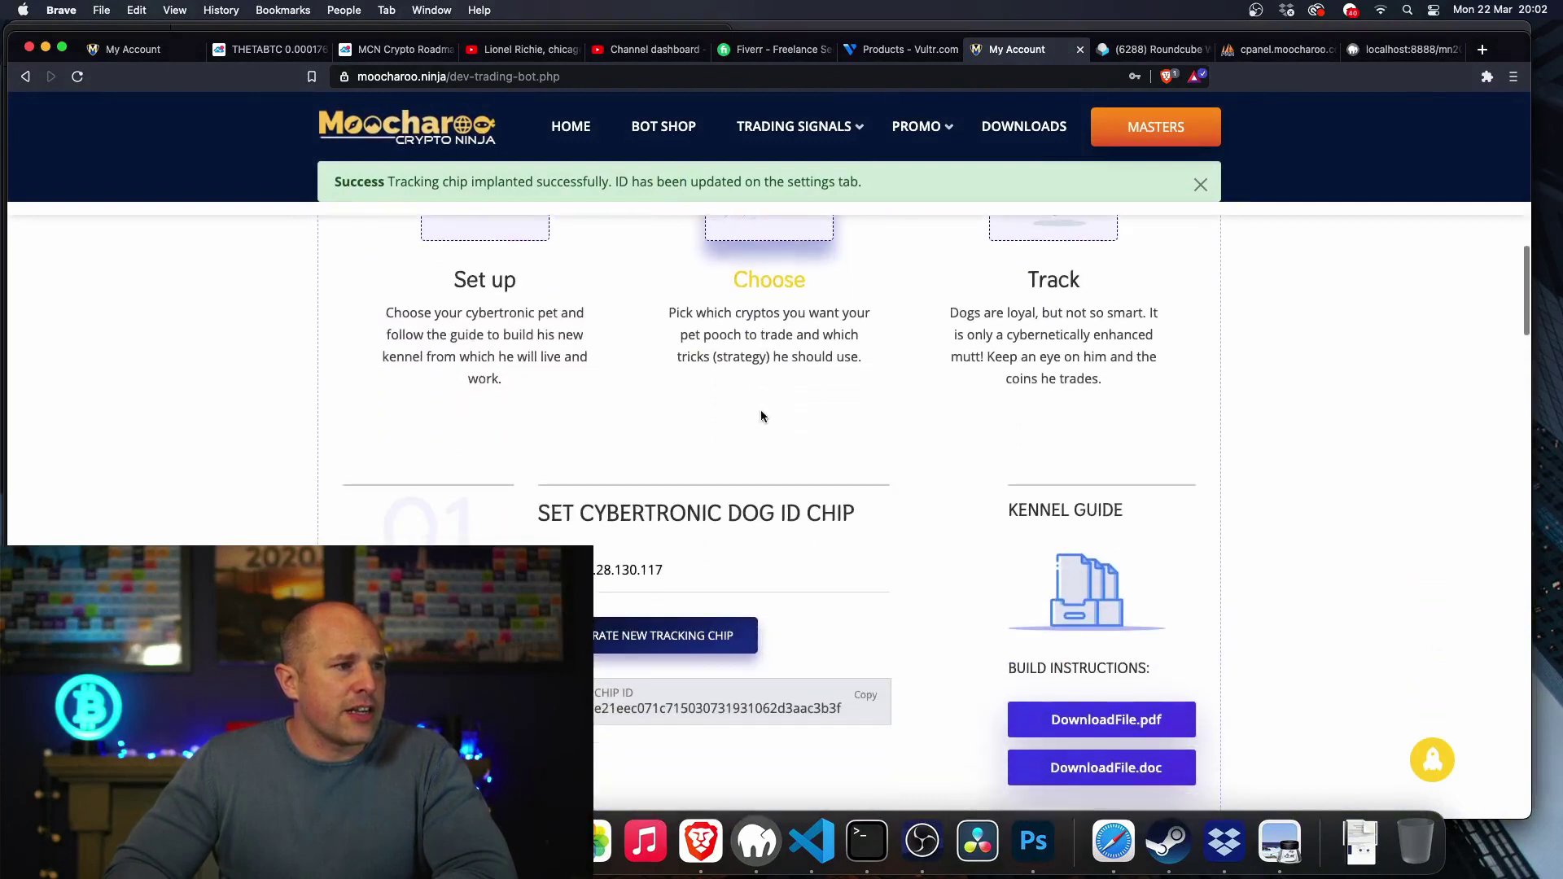
{"action": "scroll", "coordinate": [762, 409], "scroll_direction": "down", "scroll_amount": 2}
{"action": "left_click", "coordinate": [867, 601]}
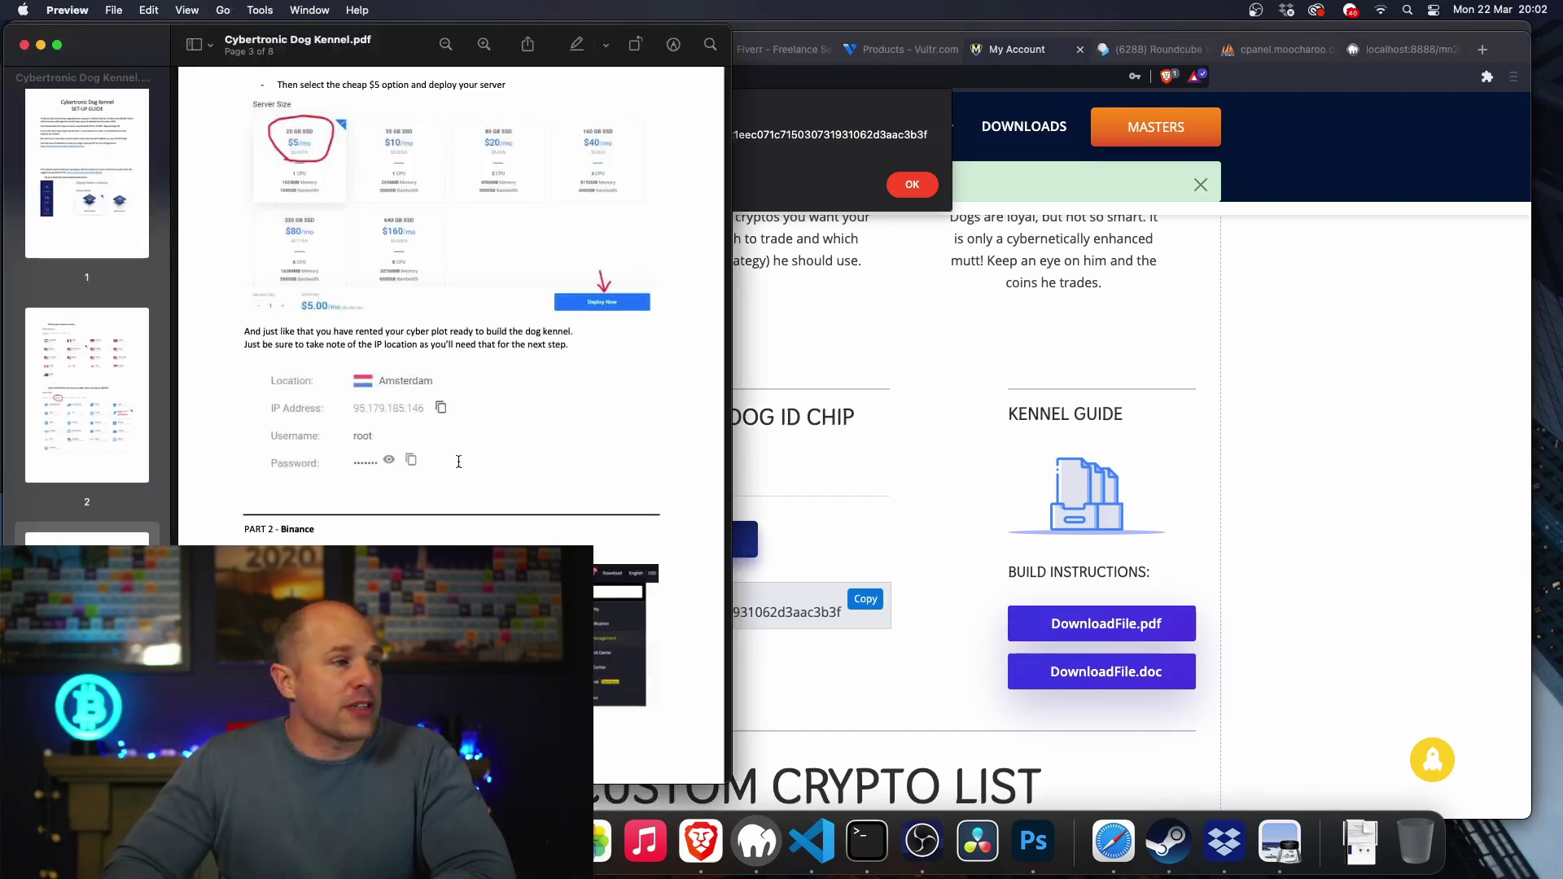
Step: Review Parts 2 and 3 of the kennel guide, covering Binance API restrictions, dog and strategy choice, and tracking chip generation
{"action": "scroll", "coordinate": [429, 382], "scroll_direction": "down", "scroll_amount": 5}
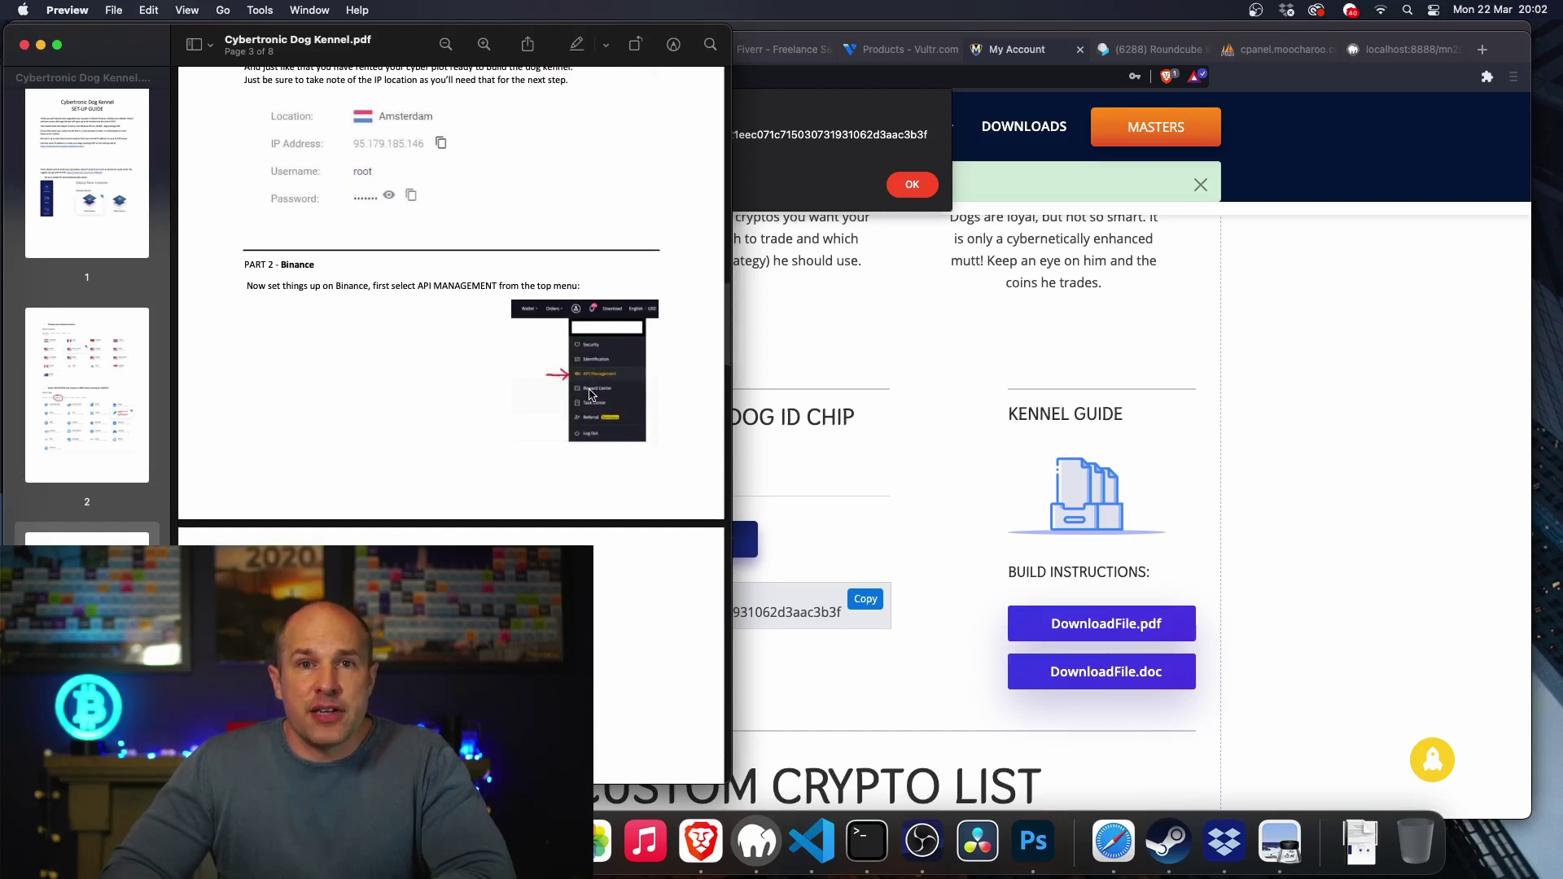
{"action": "scroll", "coordinate": [591, 395], "scroll_direction": "down", "scroll_amount": 10}
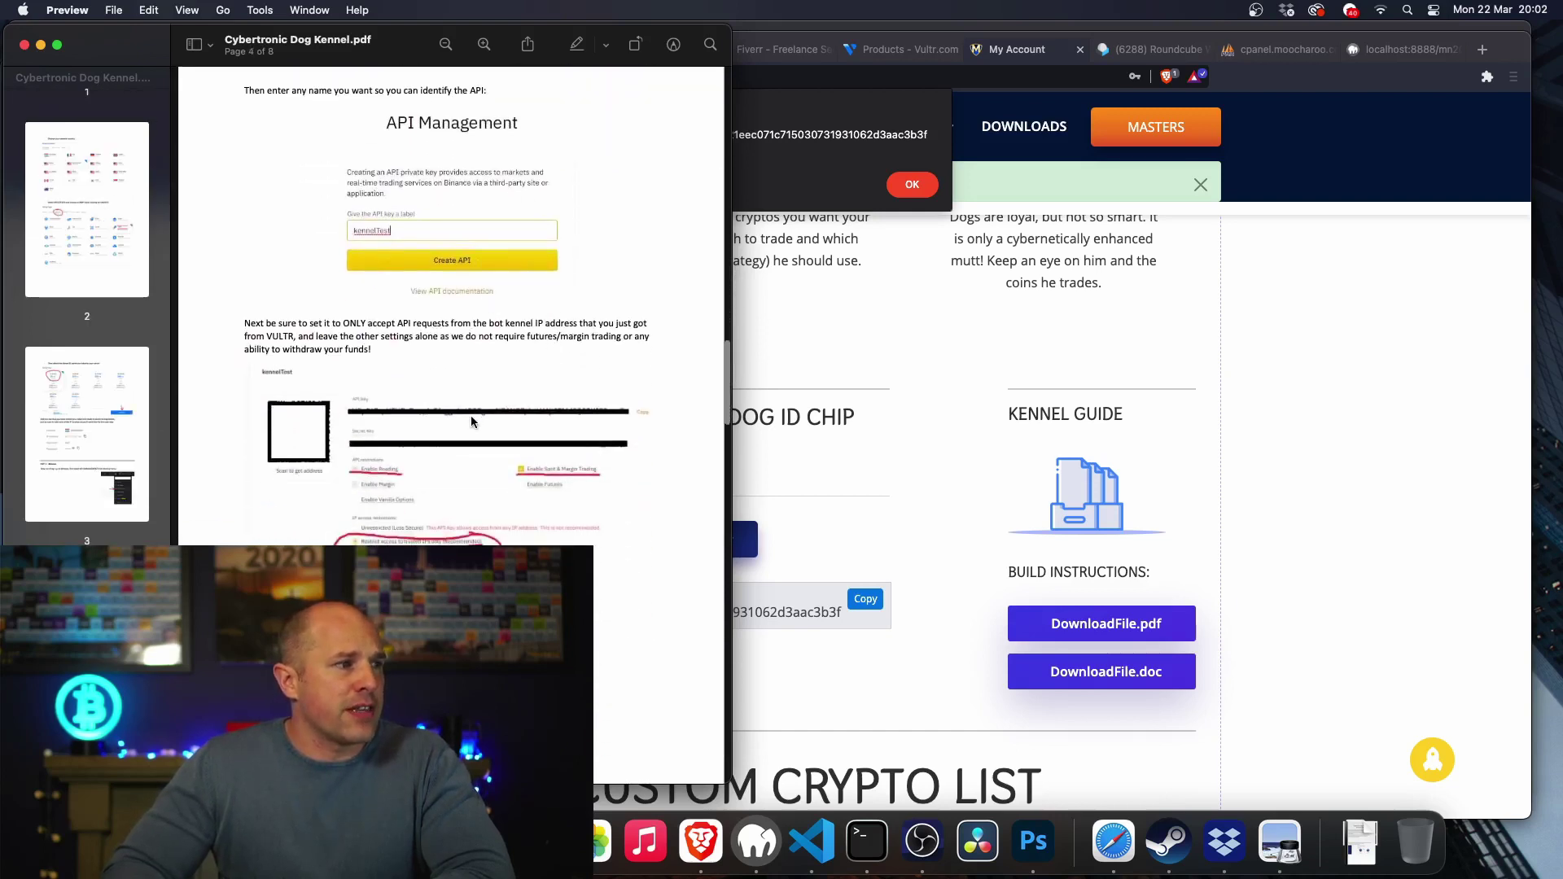
{"action": "scroll", "coordinate": [472, 419], "scroll_direction": "down", "scroll_amount": 2}
{"action": "scroll", "coordinate": [371, 468], "scroll_direction": "down", "scroll_amount": 1}
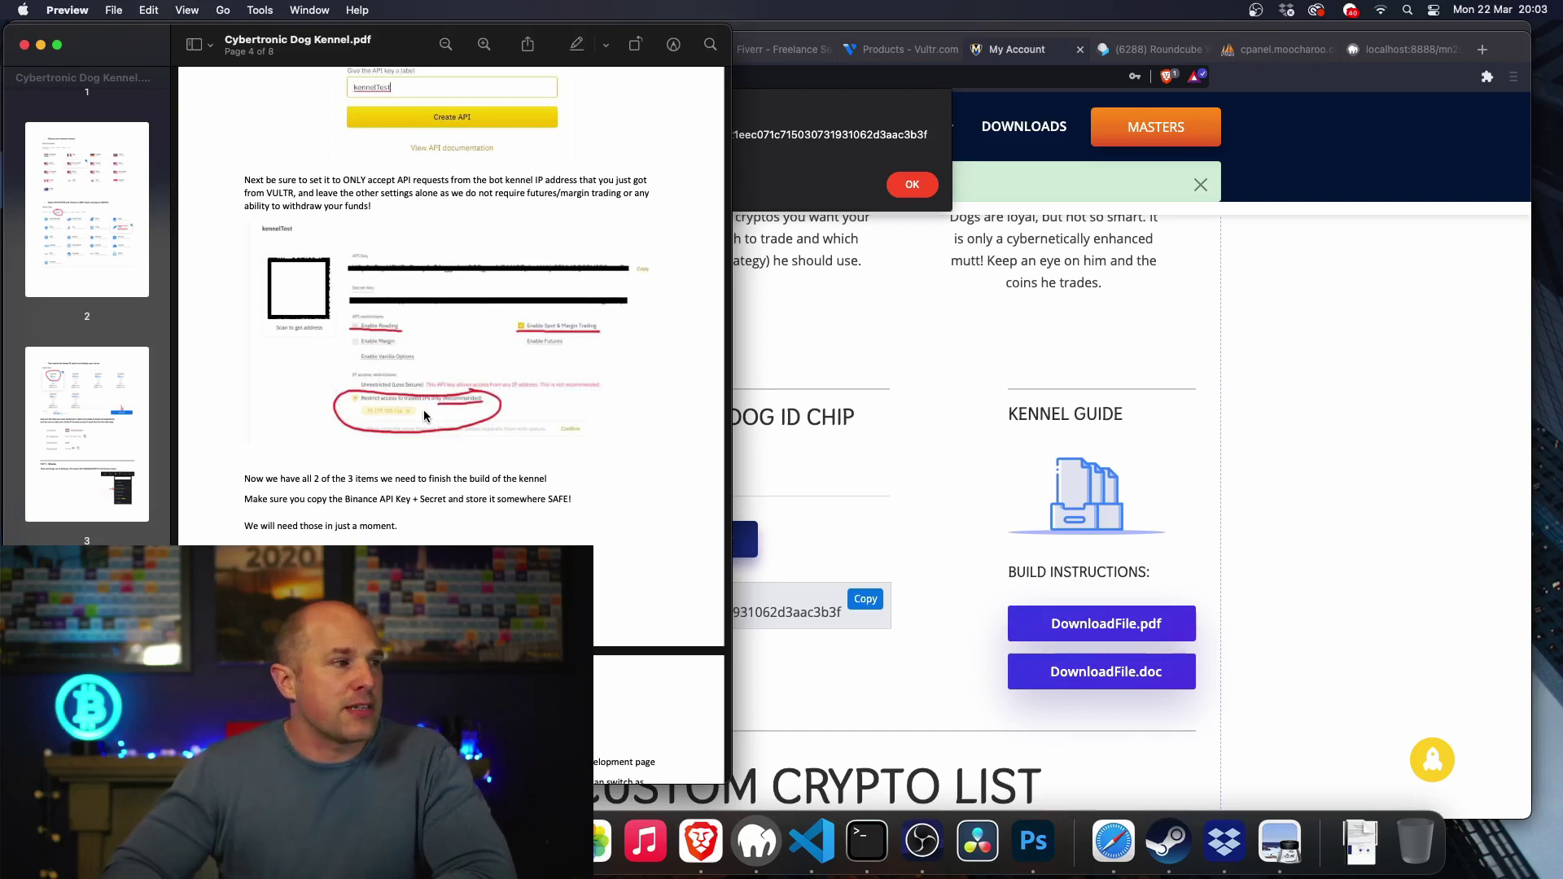
{"action": "scroll", "coordinate": [470, 458], "scroll_direction": "down", "scroll_amount": 4}
{"action": "scroll", "coordinate": [471, 459], "scroll_direction": "down", "scroll_amount": 10}
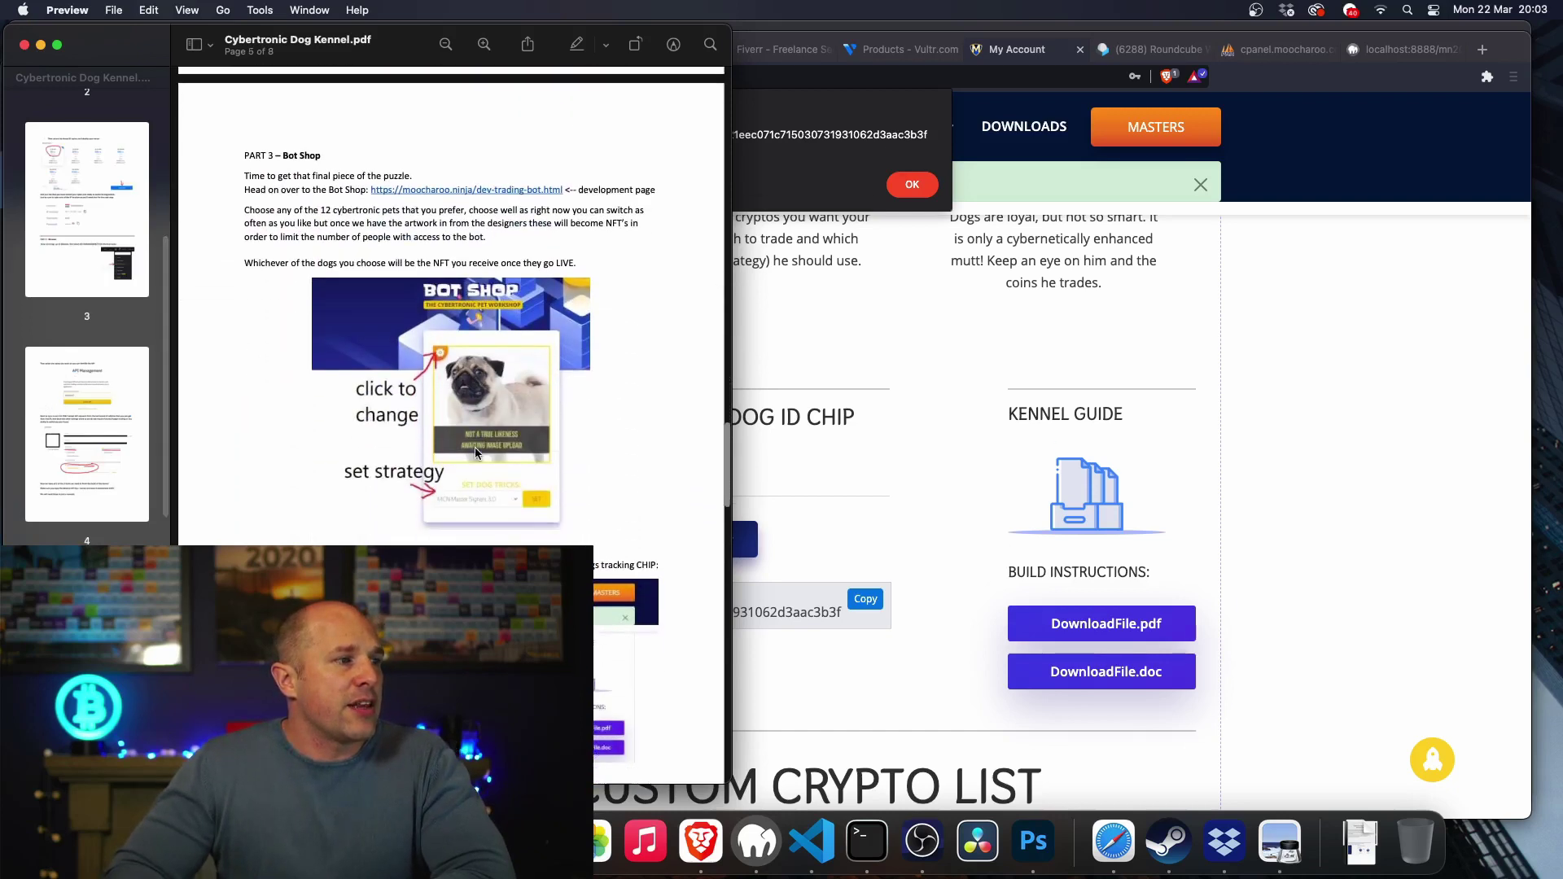
{"action": "scroll", "coordinate": [452, 366], "scroll_direction": "down", "scroll_amount": 6}
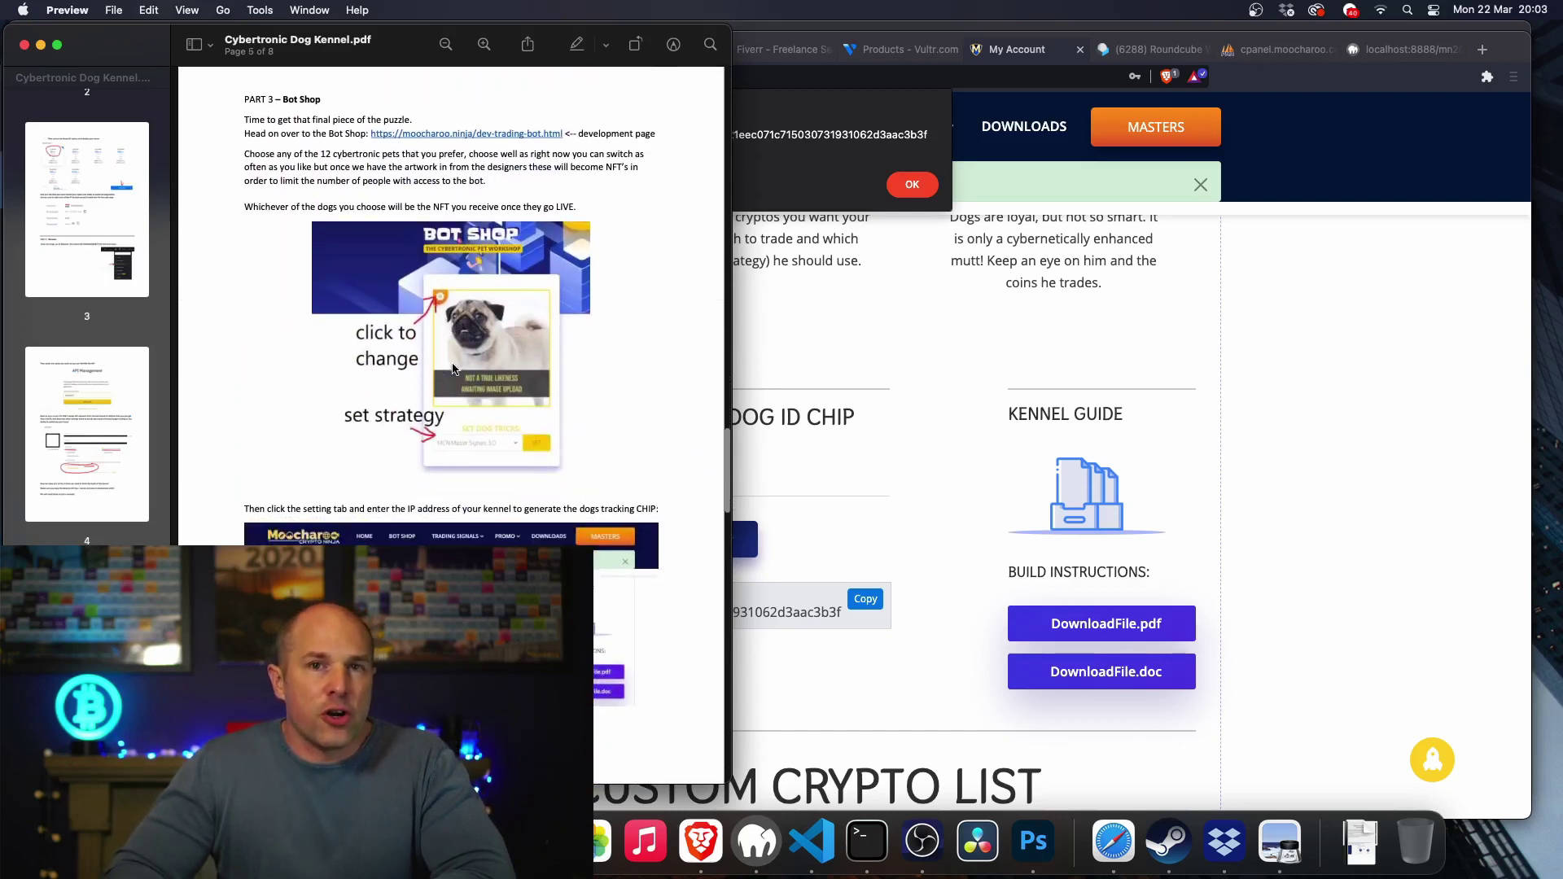
{"action": "scroll", "coordinate": [455, 368], "scroll_direction": "down", "scroll_amount": 2}
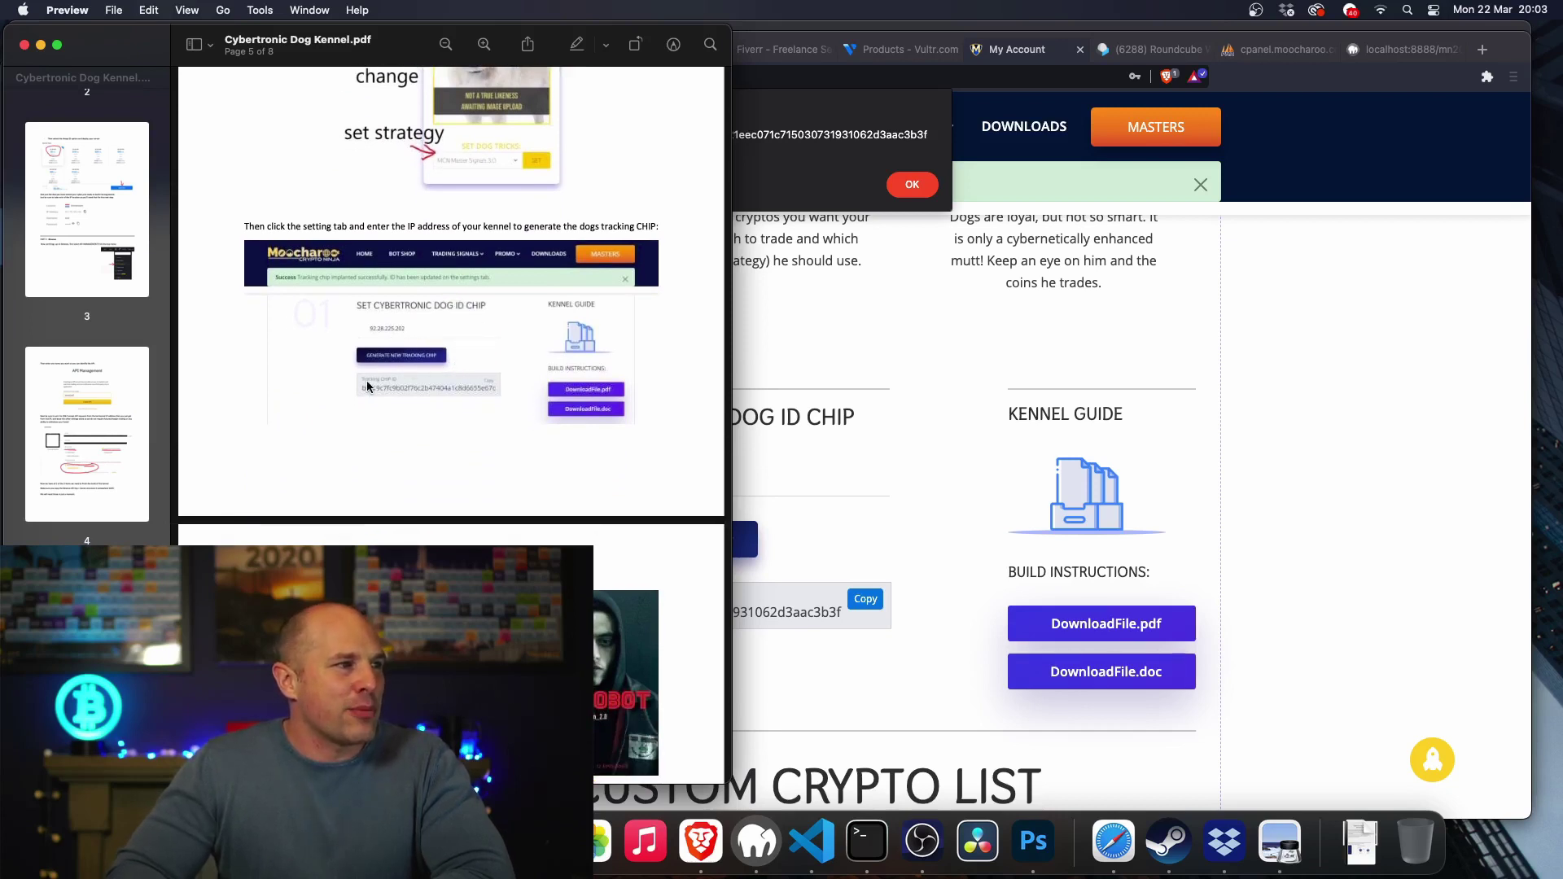
Step: Review Part 4 of the kennel guide, covering terminal choice on Mac or Windows and the SSH server login
{"action": "scroll", "coordinate": [411, 386], "scroll_direction": "down", "scroll_amount": 12}
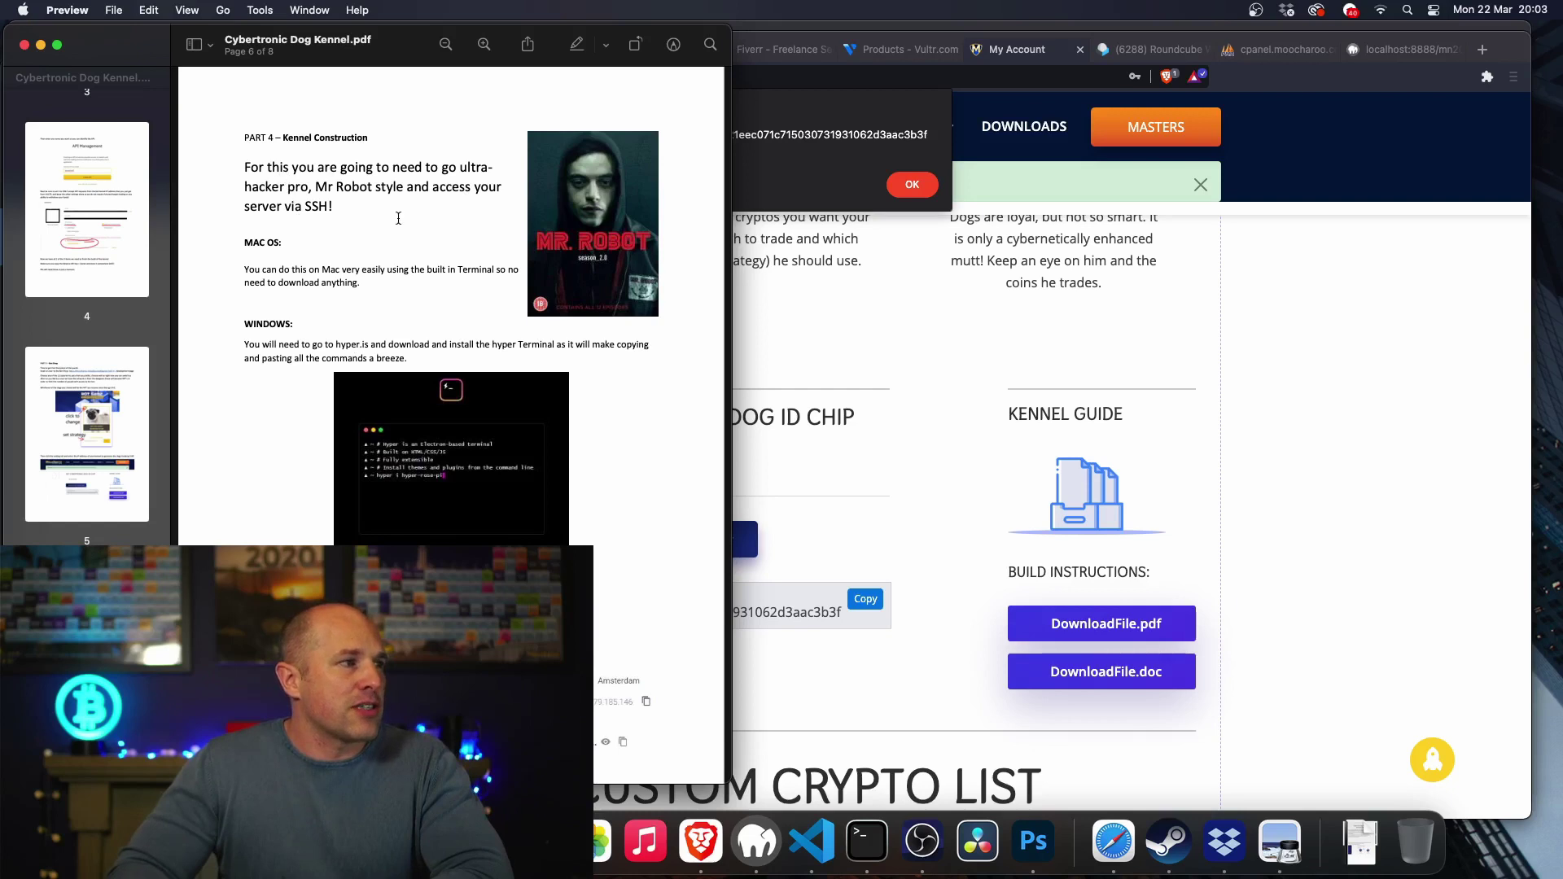
{"action": "scroll", "coordinate": [373, 263], "scroll_direction": "down", "scroll_amount": 3}
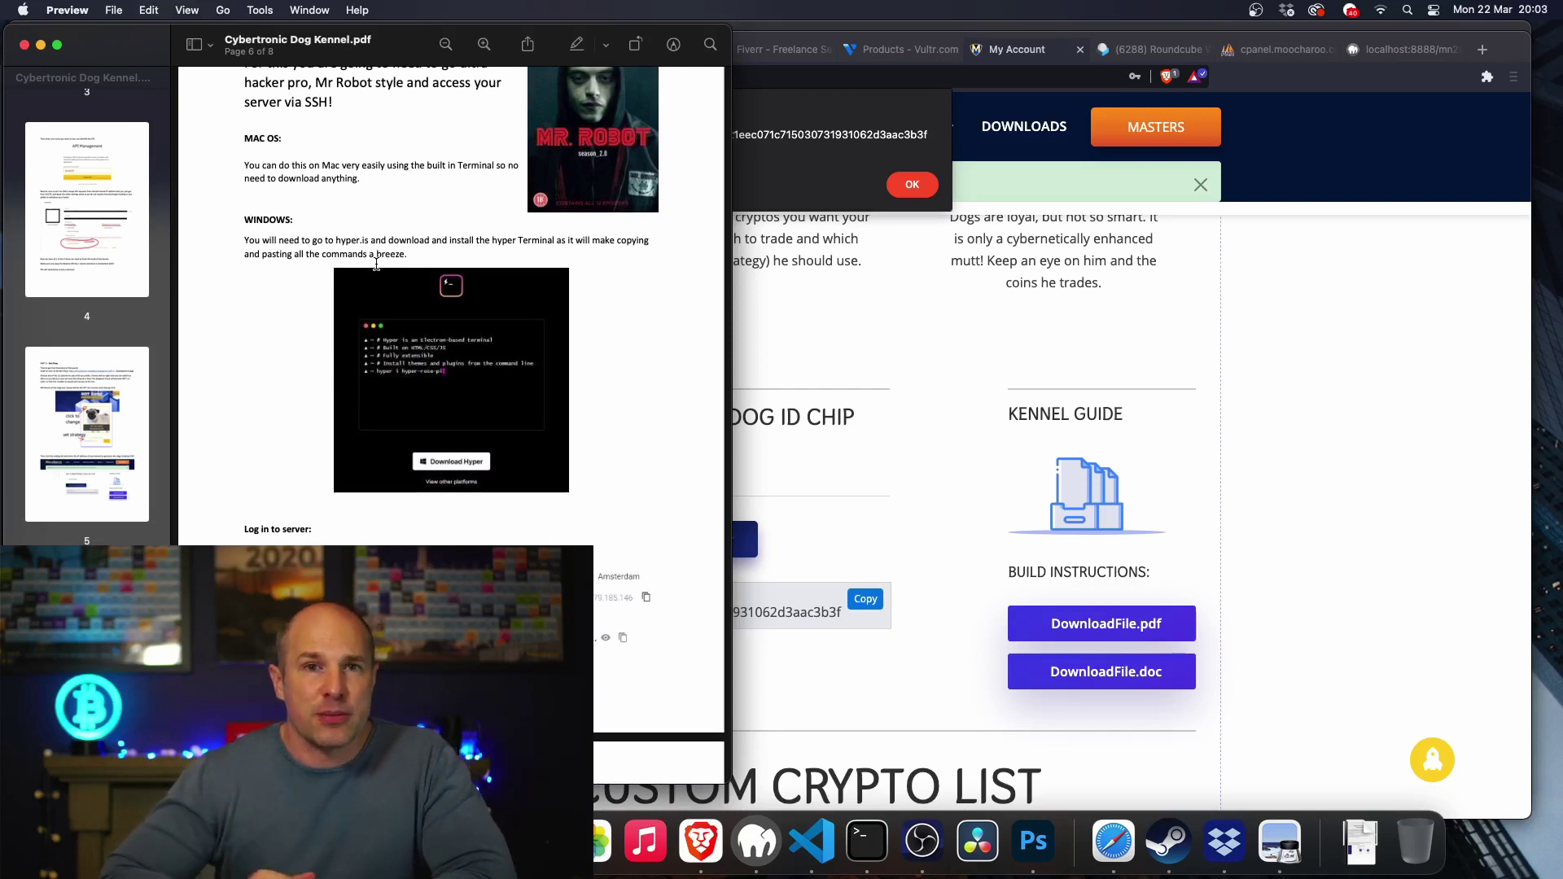
{"action": "scroll", "coordinate": [399, 323], "scroll_direction": "down", "scroll_amount": 5}
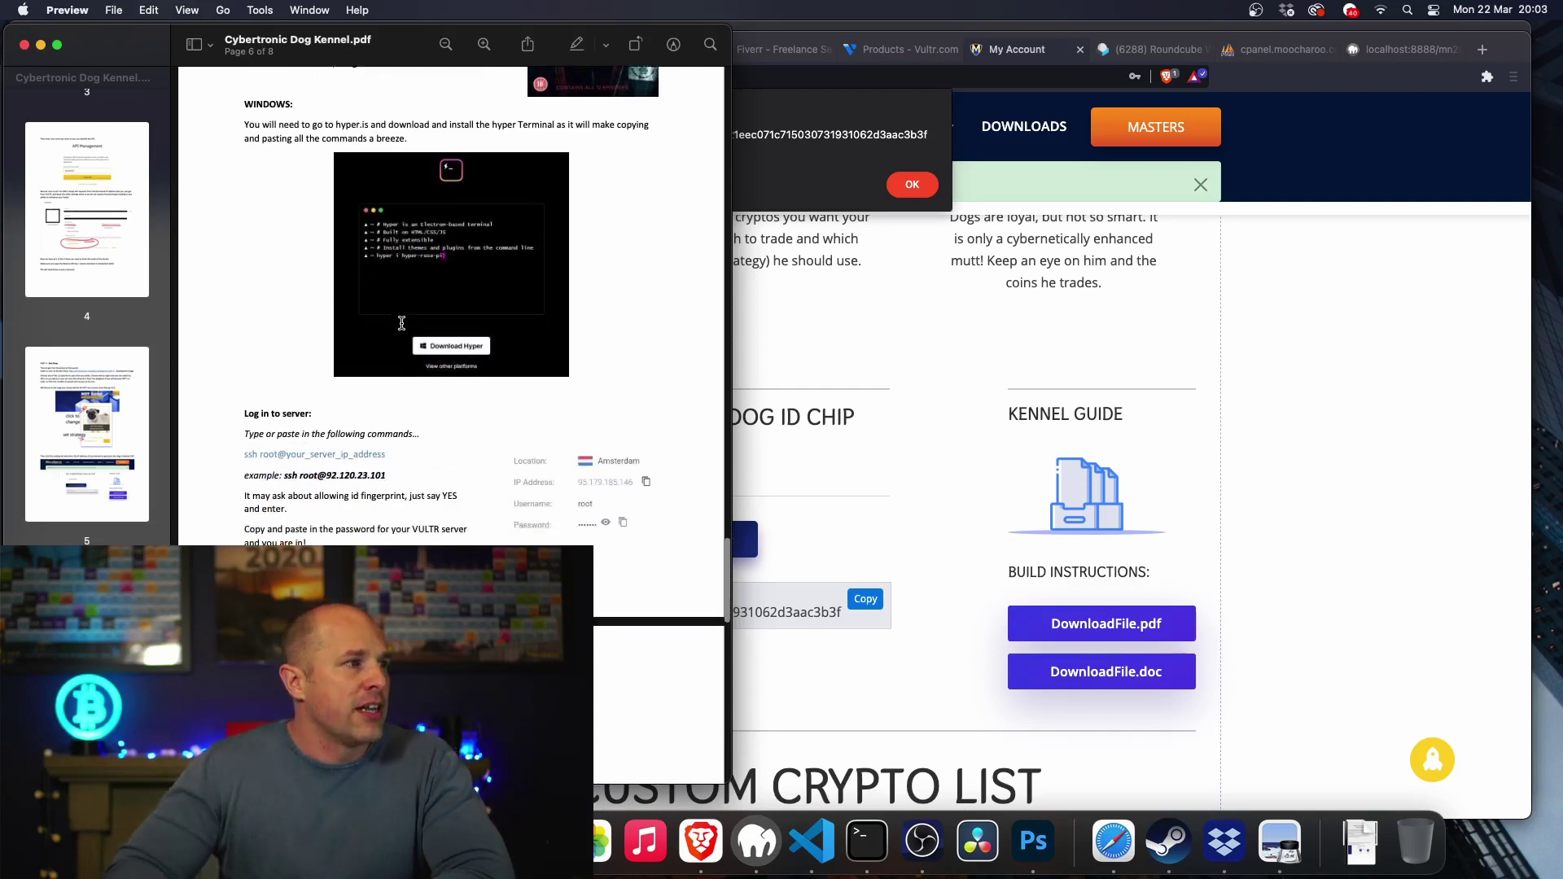
{"action": "scroll", "coordinate": [402, 323], "scroll_direction": "down", "scroll_amount": 1}
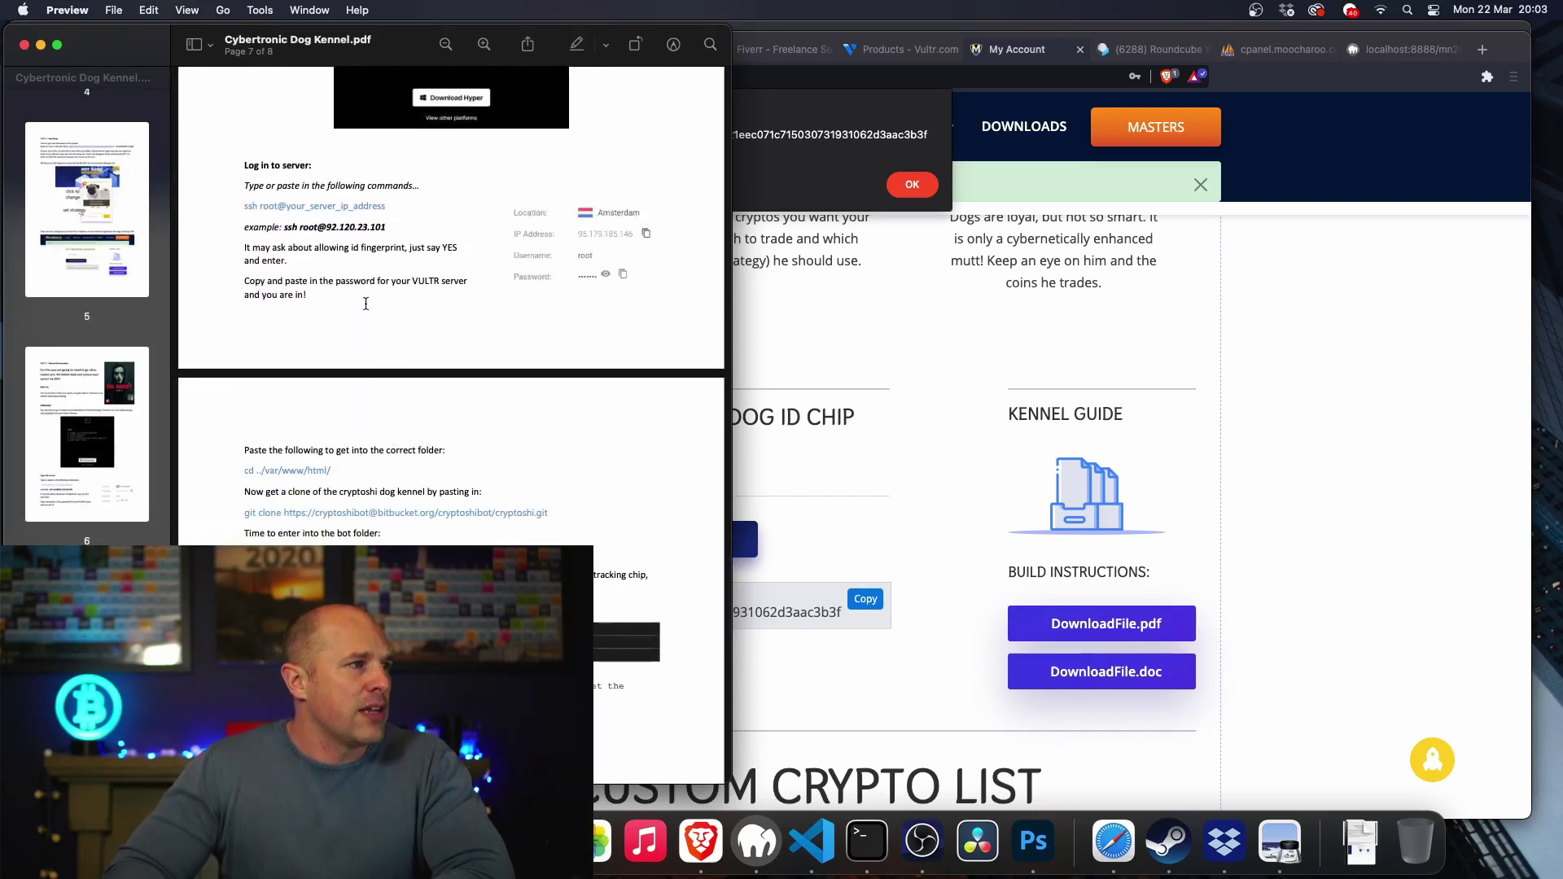
{"action": "scroll", "coordinate": [277, 228], "scroll_direction": "up", "scroll_amount": 1}
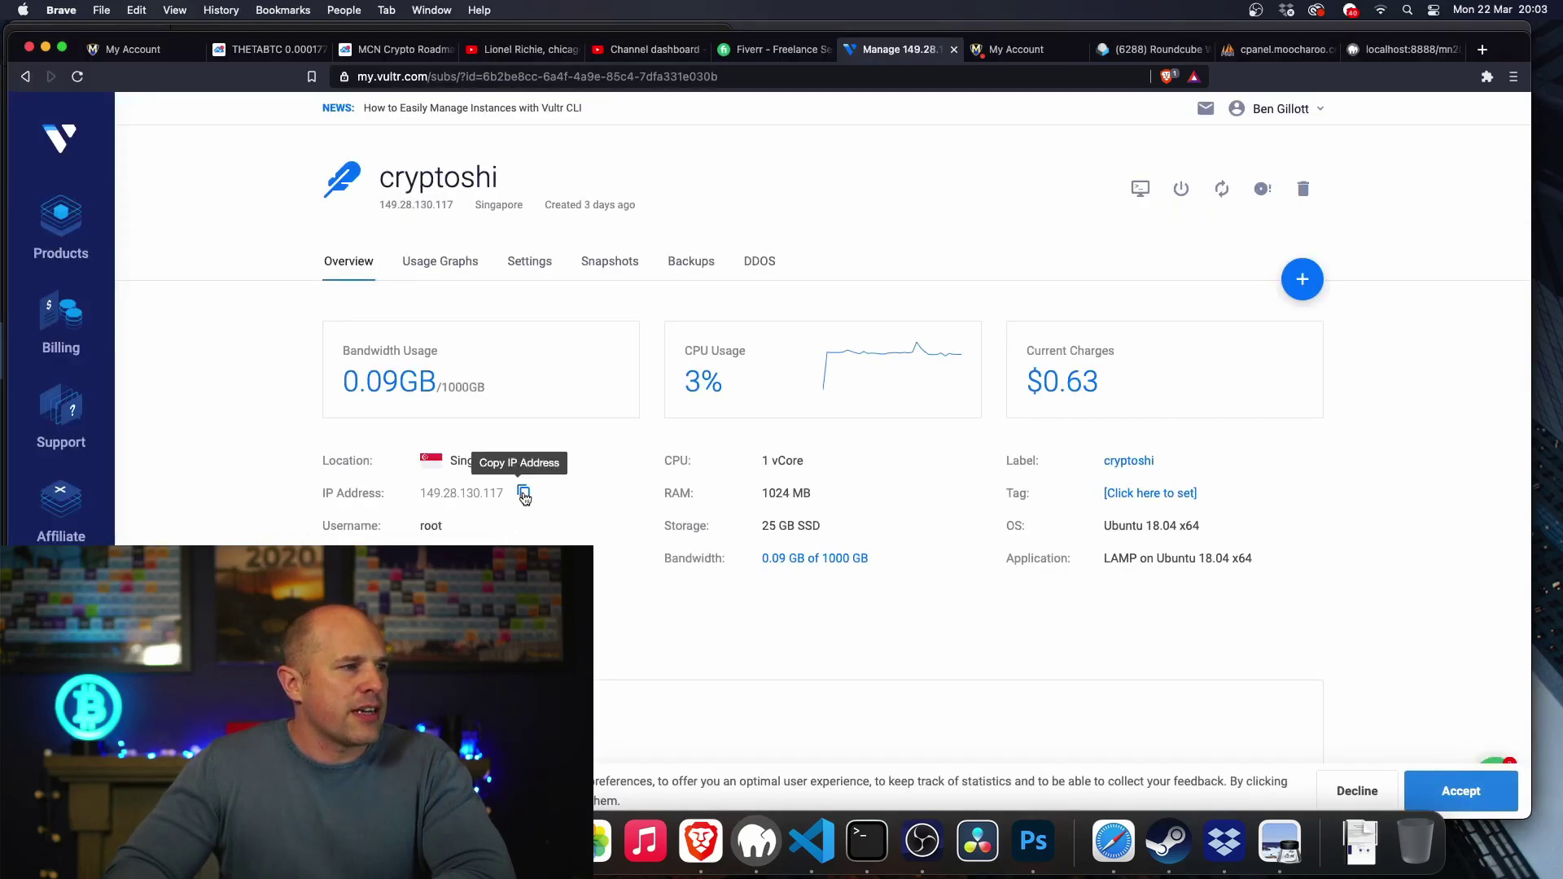
{"action": "left_click", "coordinate": [524, 494]}
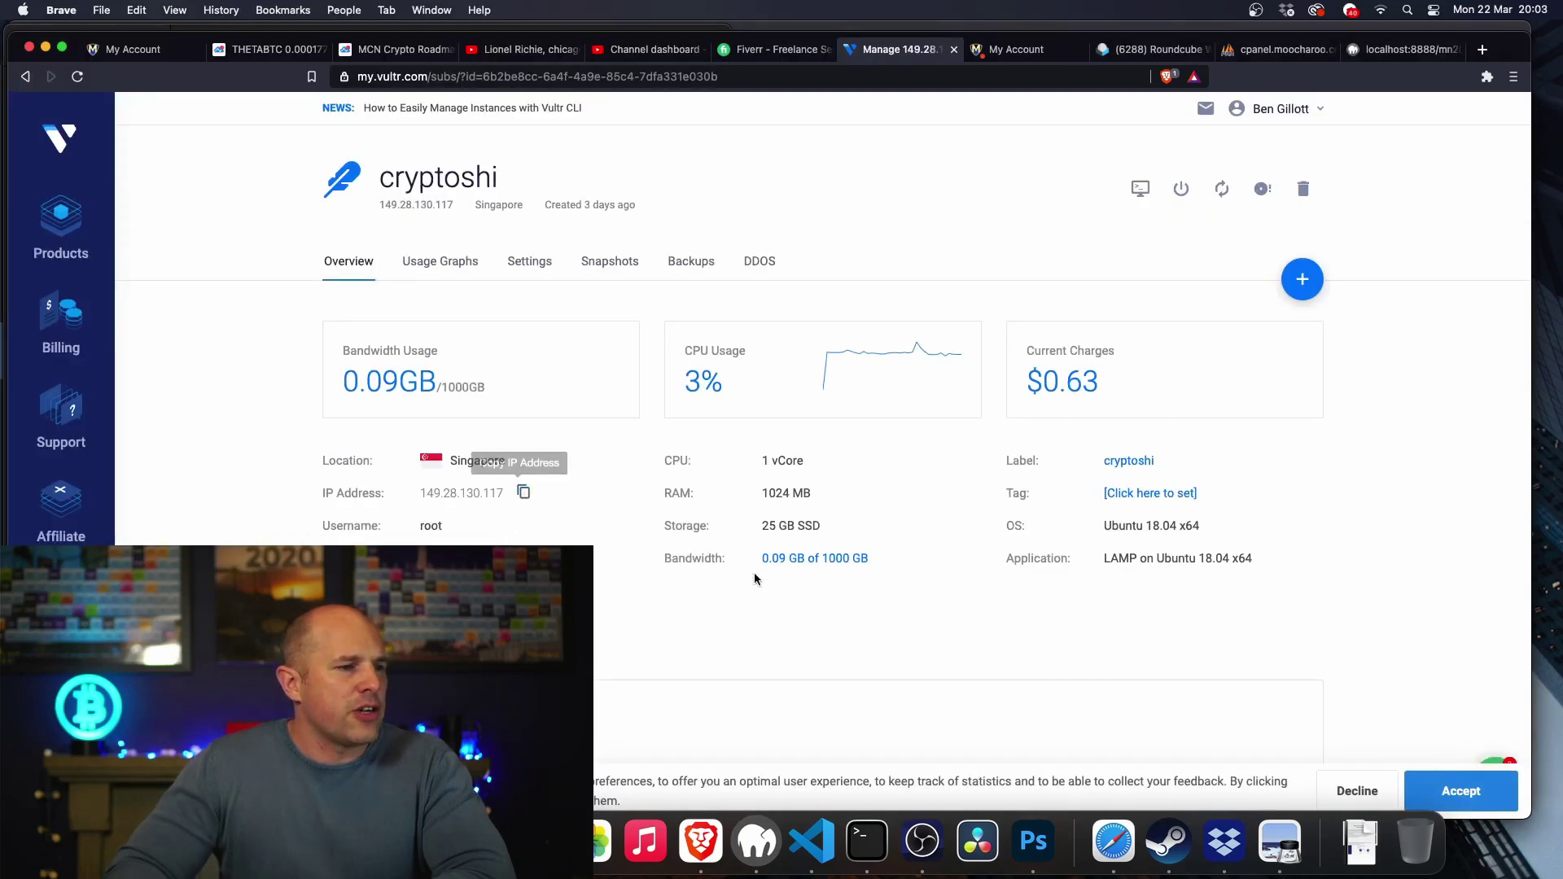
{"action": "left_click", "coordinate": [870, 843]}
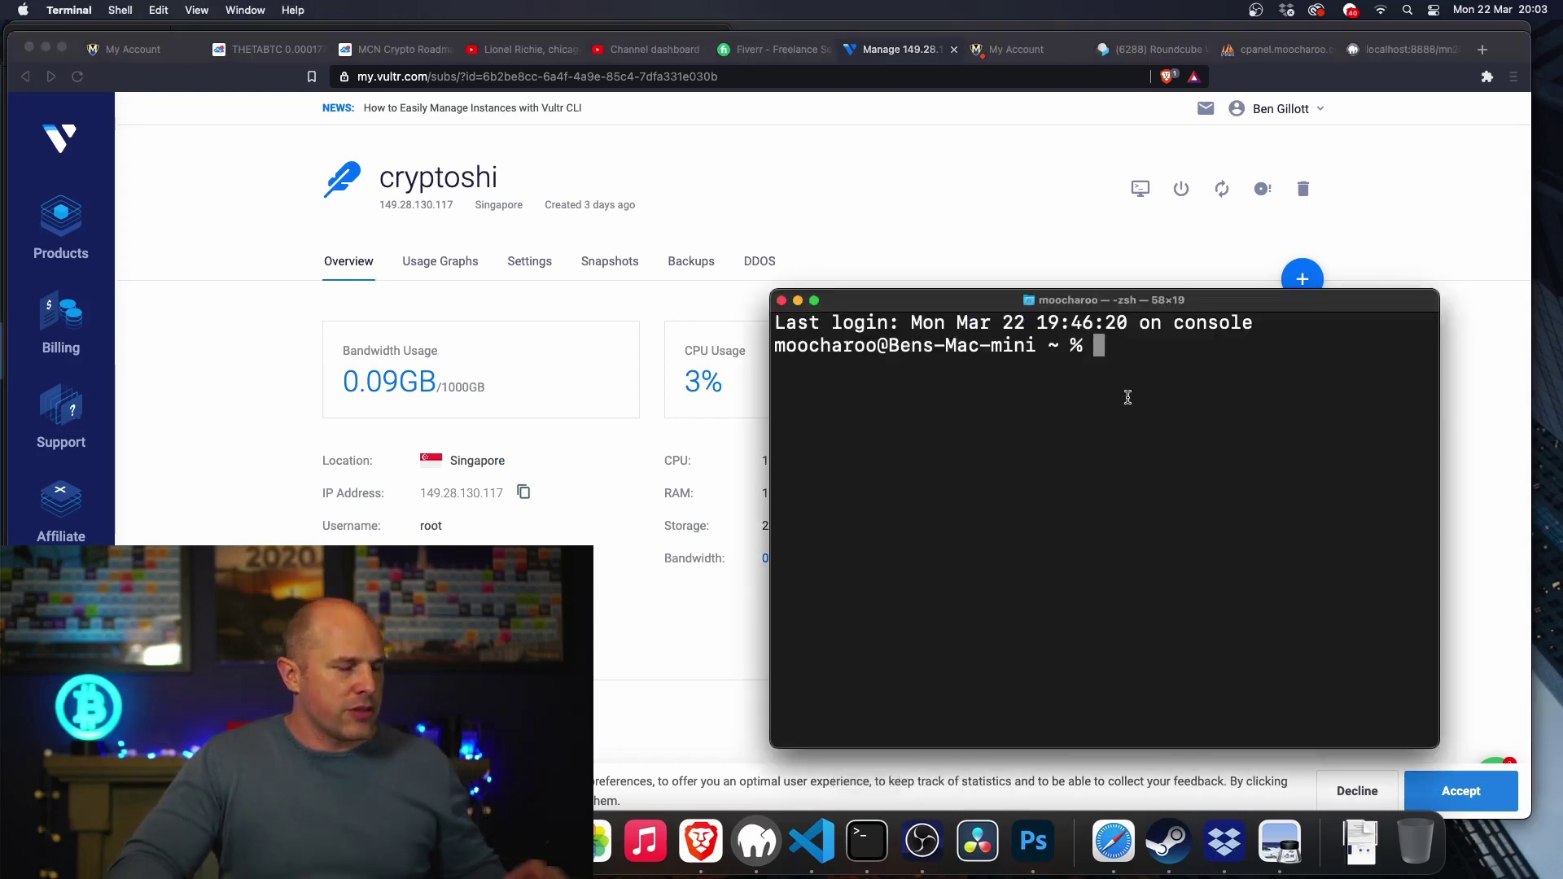
{"action": "type", "text": "ssh root@"}
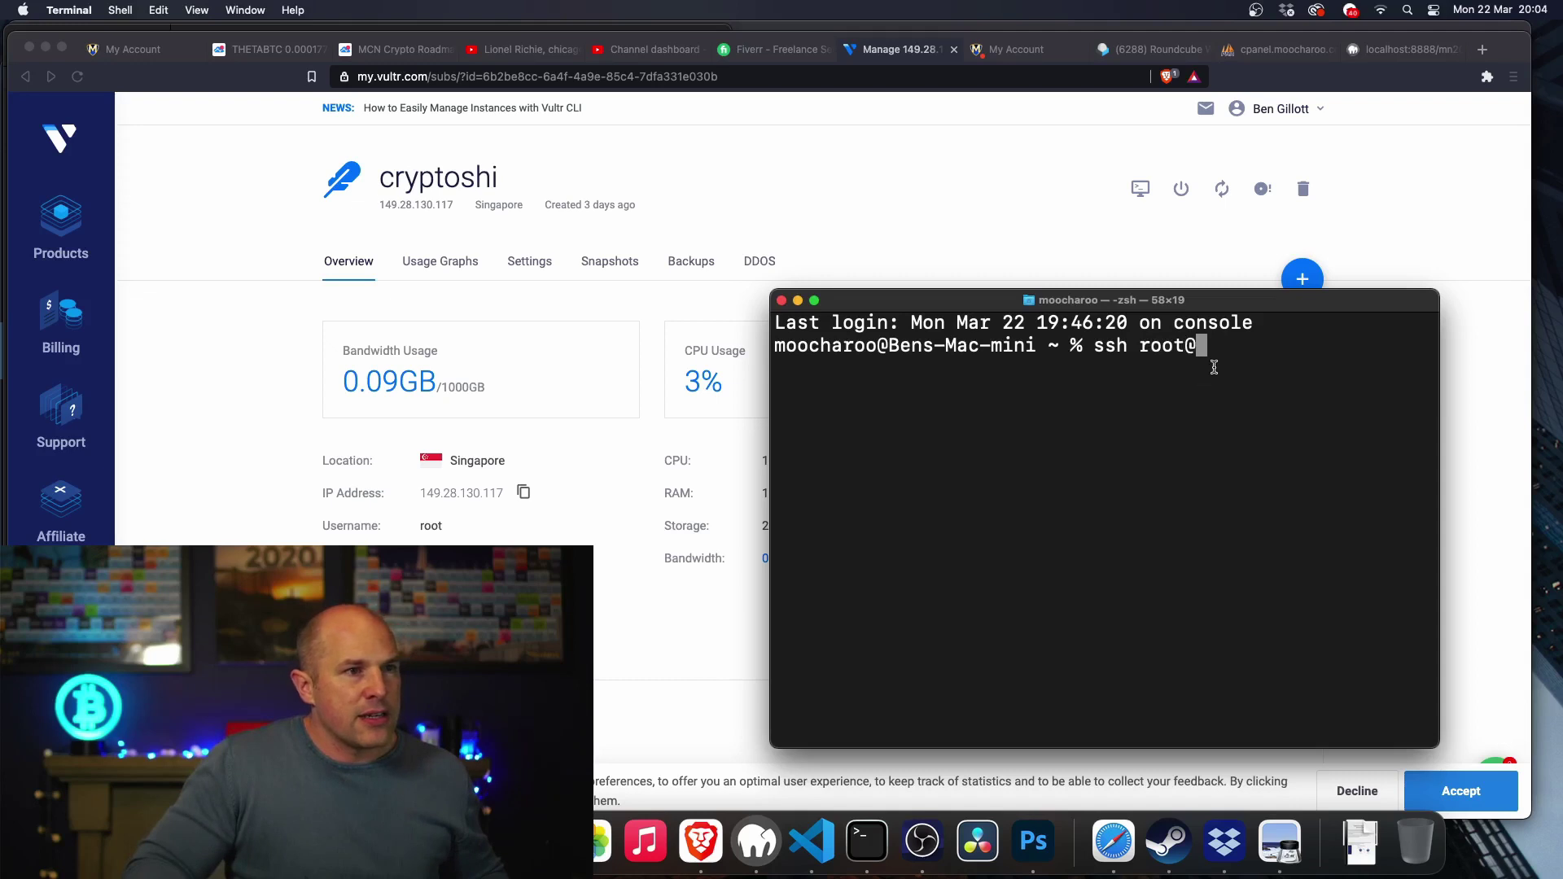
{"action": "right_click", "coordinate": [1248, 353]}
{"action": "left_click", "coordinate": [1268, 381]}
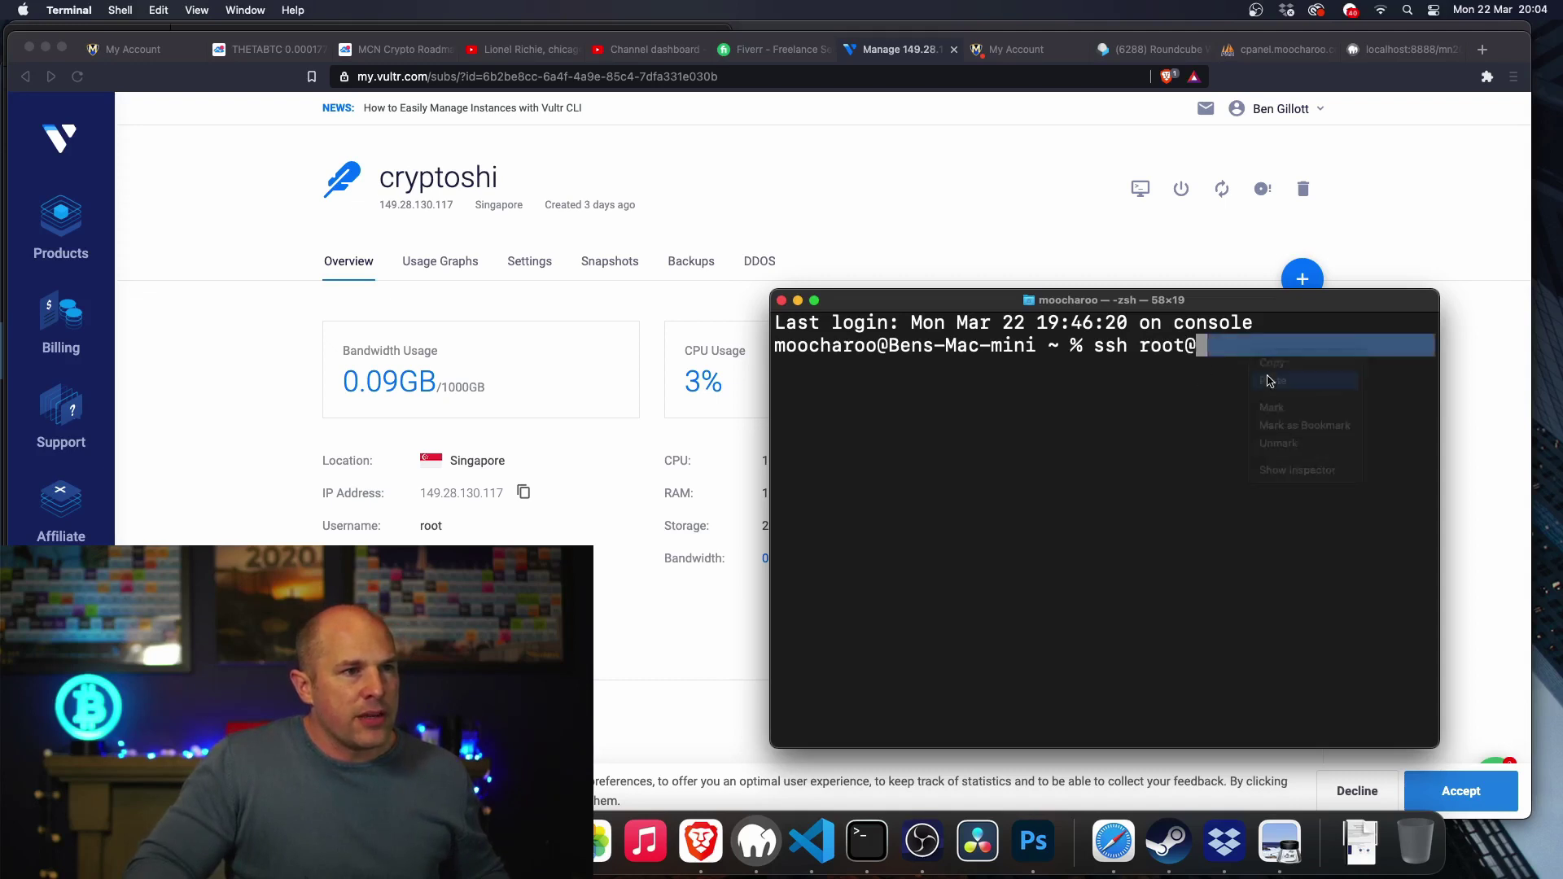
{"action": "key", "text": "Return"}
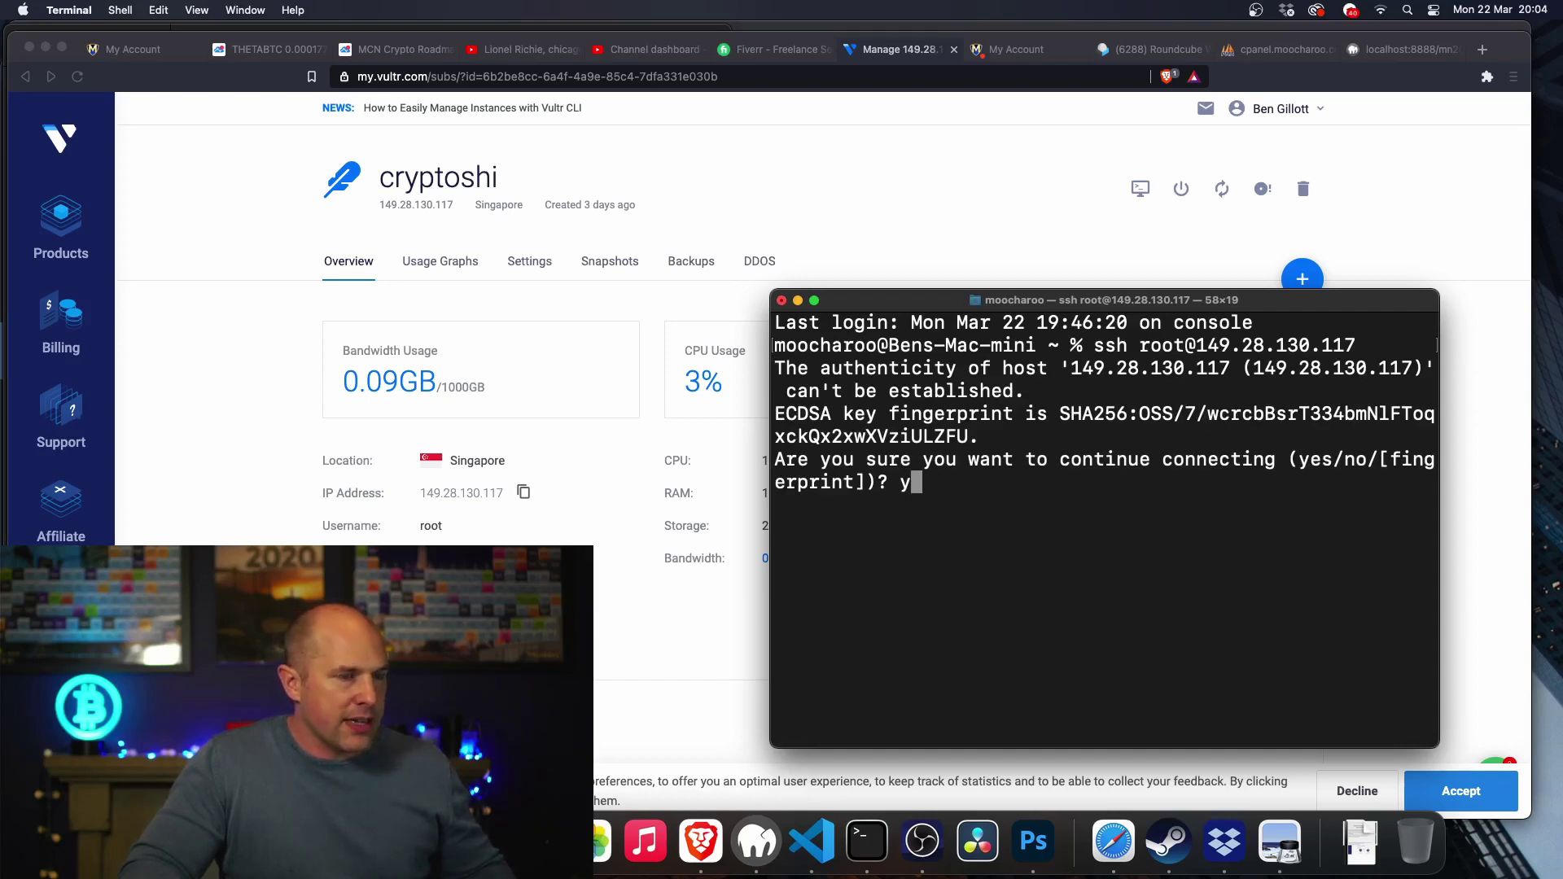
Step: Accept the server's host fingerprint with yes and log in by pasting the root password copied from Vultr
{"action": "type", "text": "yes"}
{"action": "key", "text": "Return"}
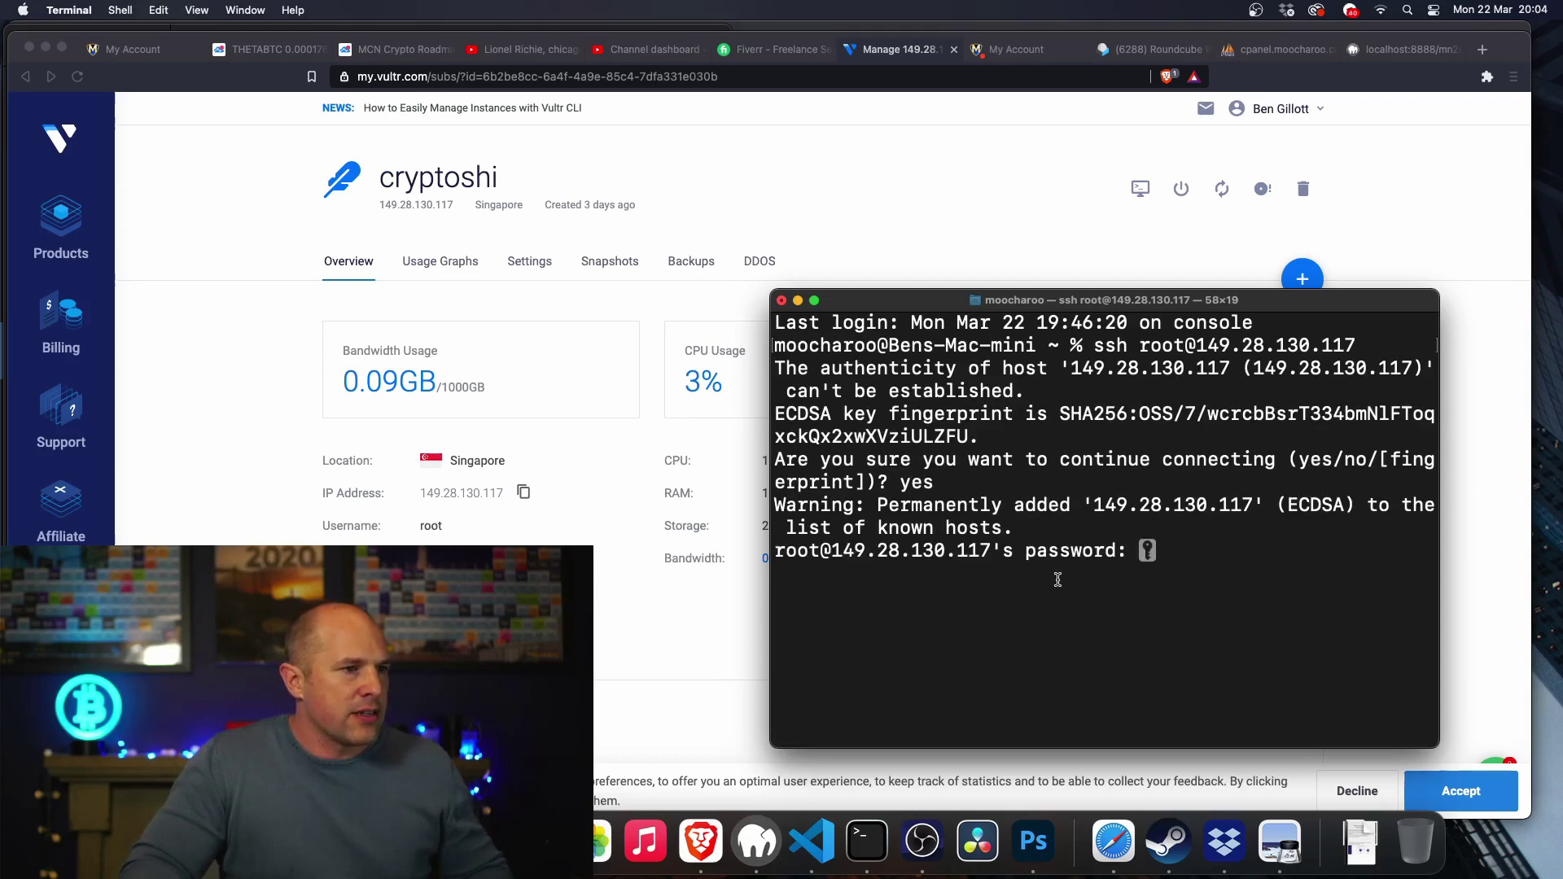
{"action": "left_click", "coordinate": [524, 558]}
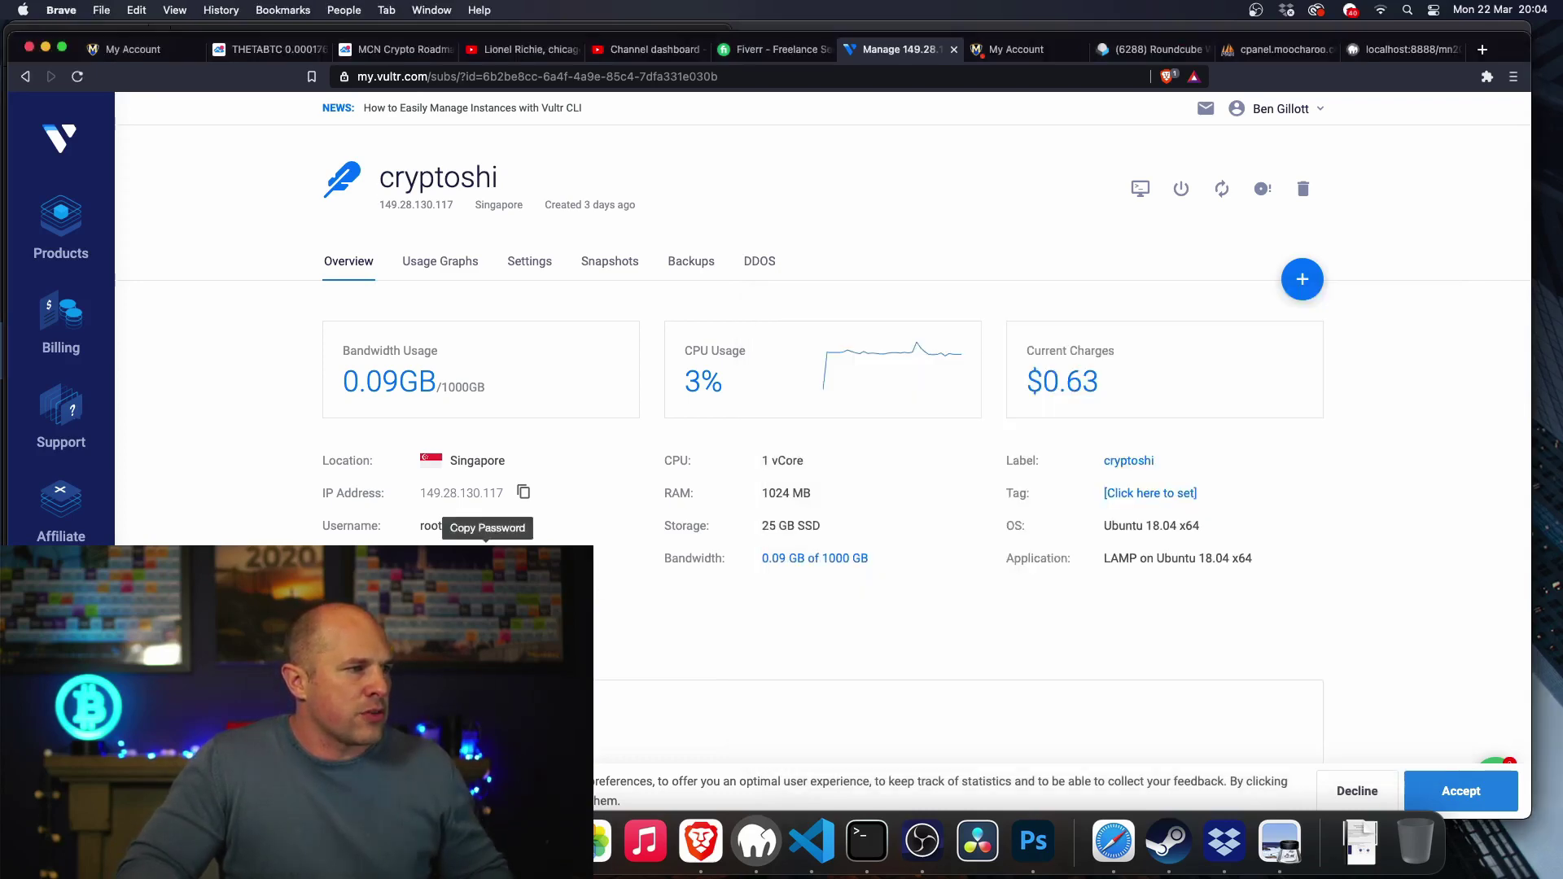
{"action": "left_click", "coordinate": [867, 850]}
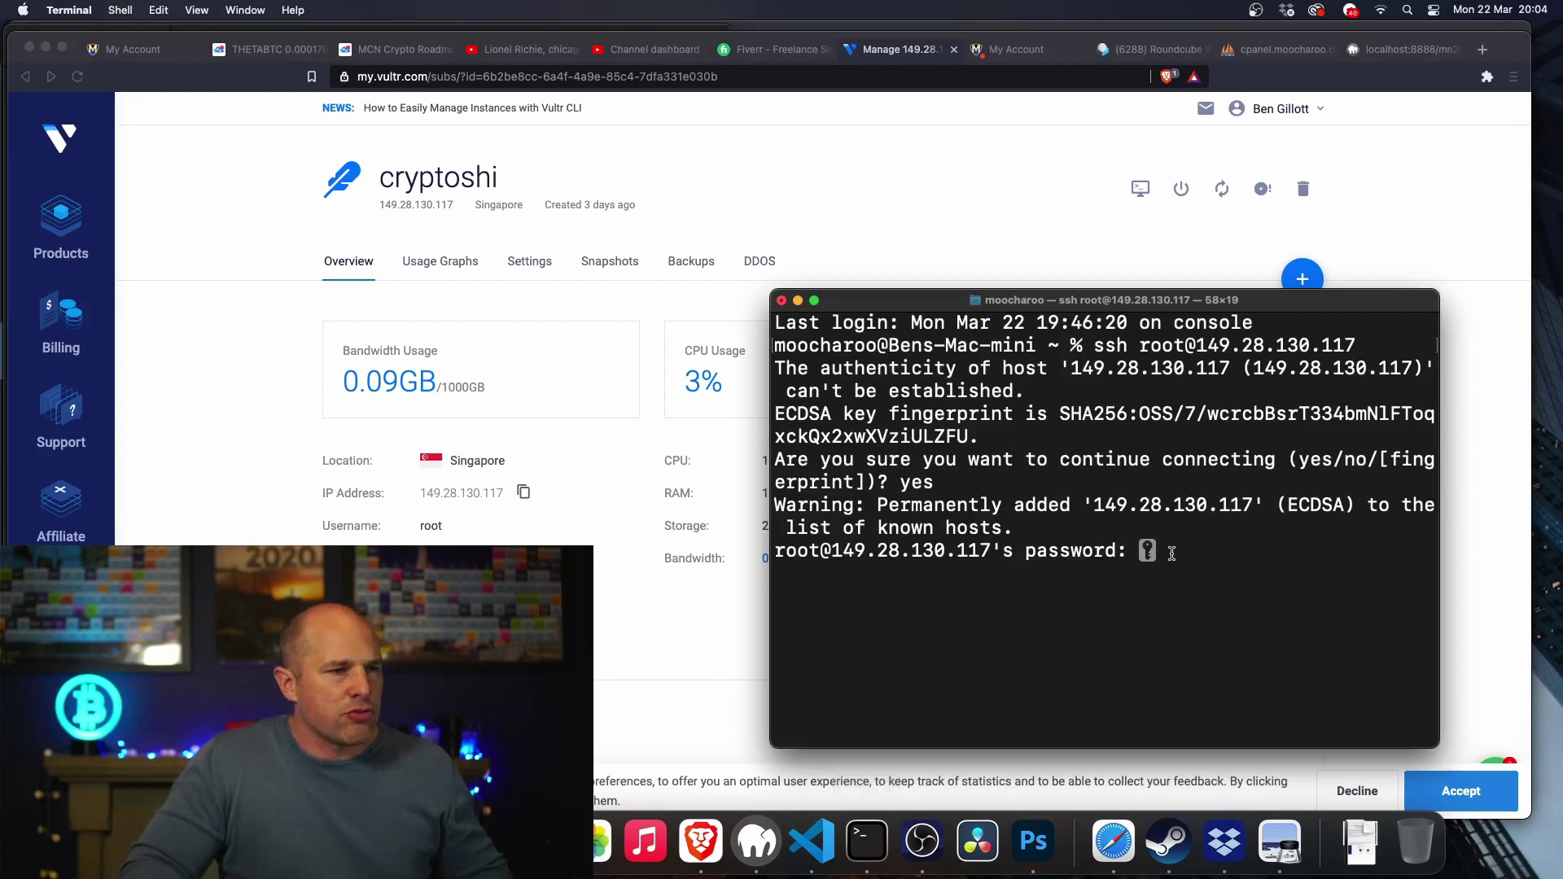
{"action": "right_click", "coordinate": [1170, 554]}
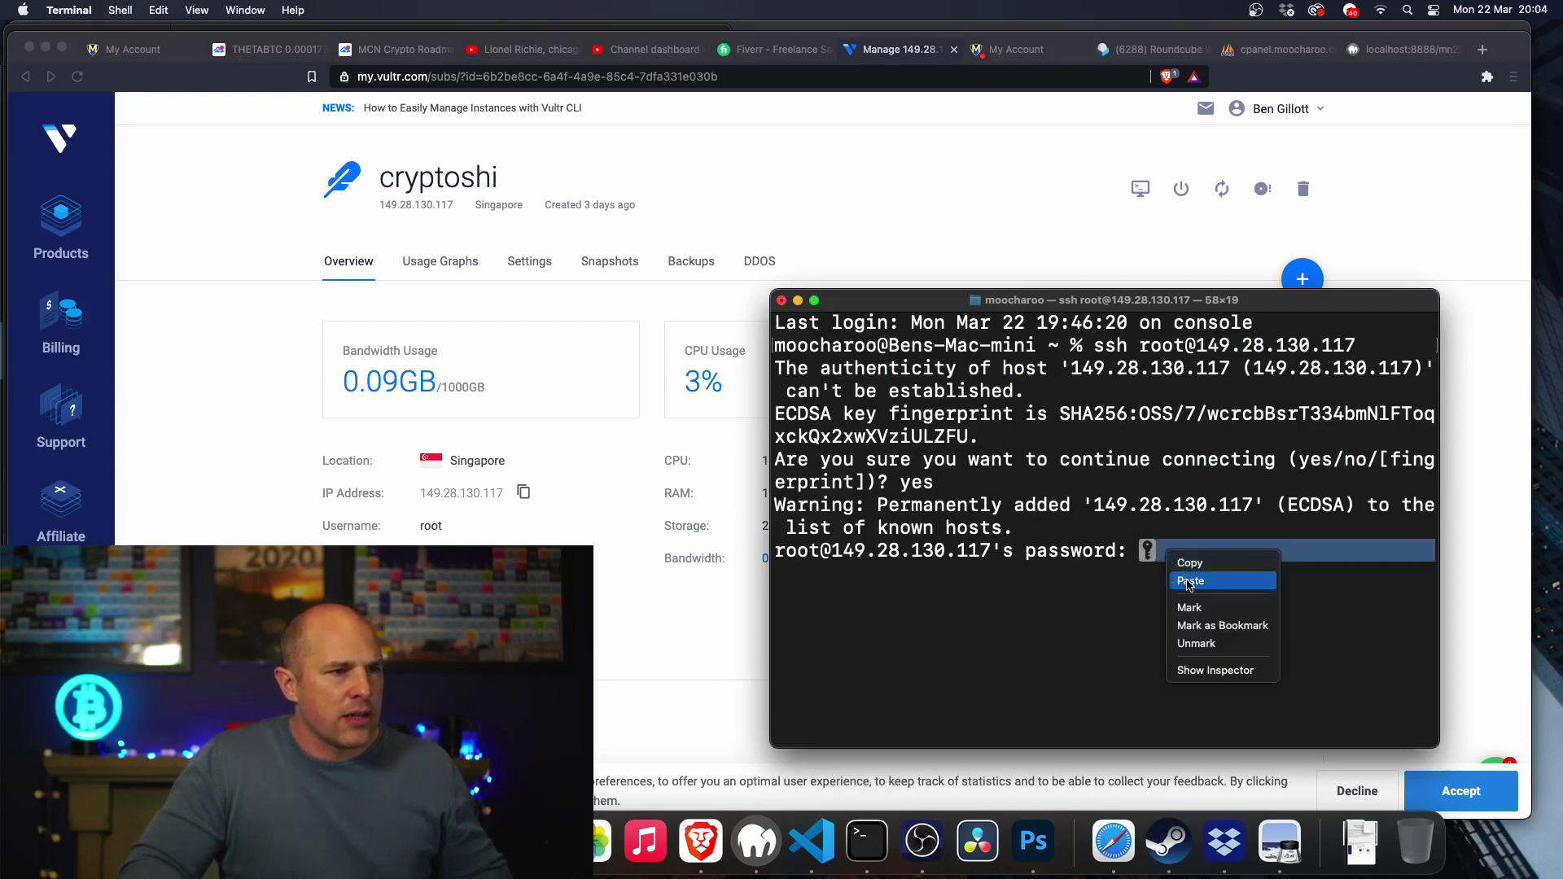
{"action": "left_click", "coordinate": [1187, 580]}
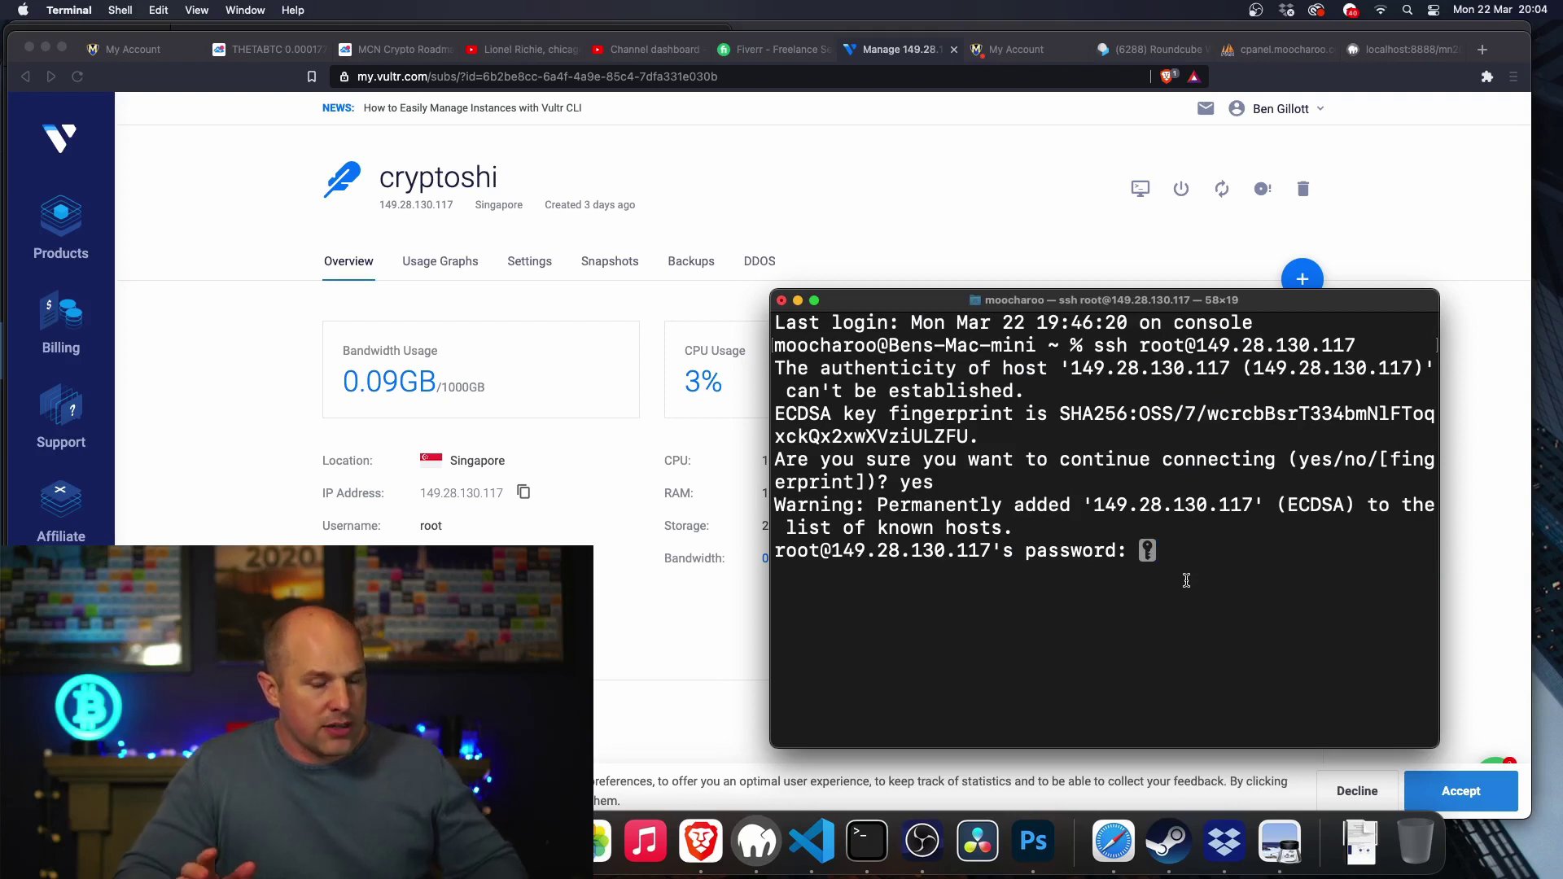
{"action": "key", "text": "Return"}
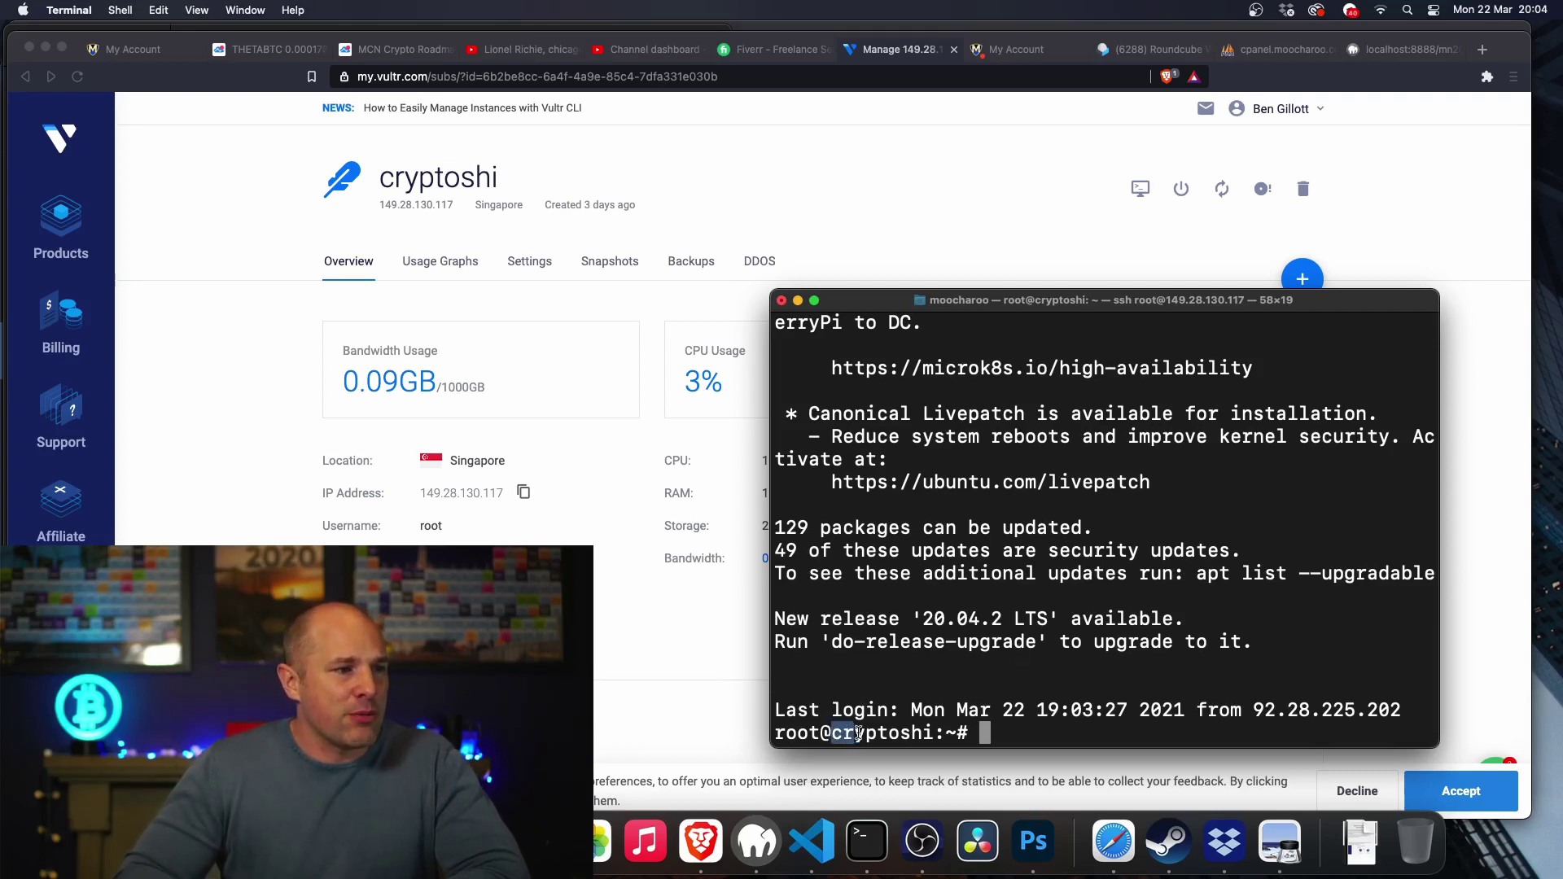
{"action": "left_click_drag", "start_coordinate": [858, 734], "coordinate": [923, 734]}
{"action": "left_click", "coordinate": [1045, 730]}
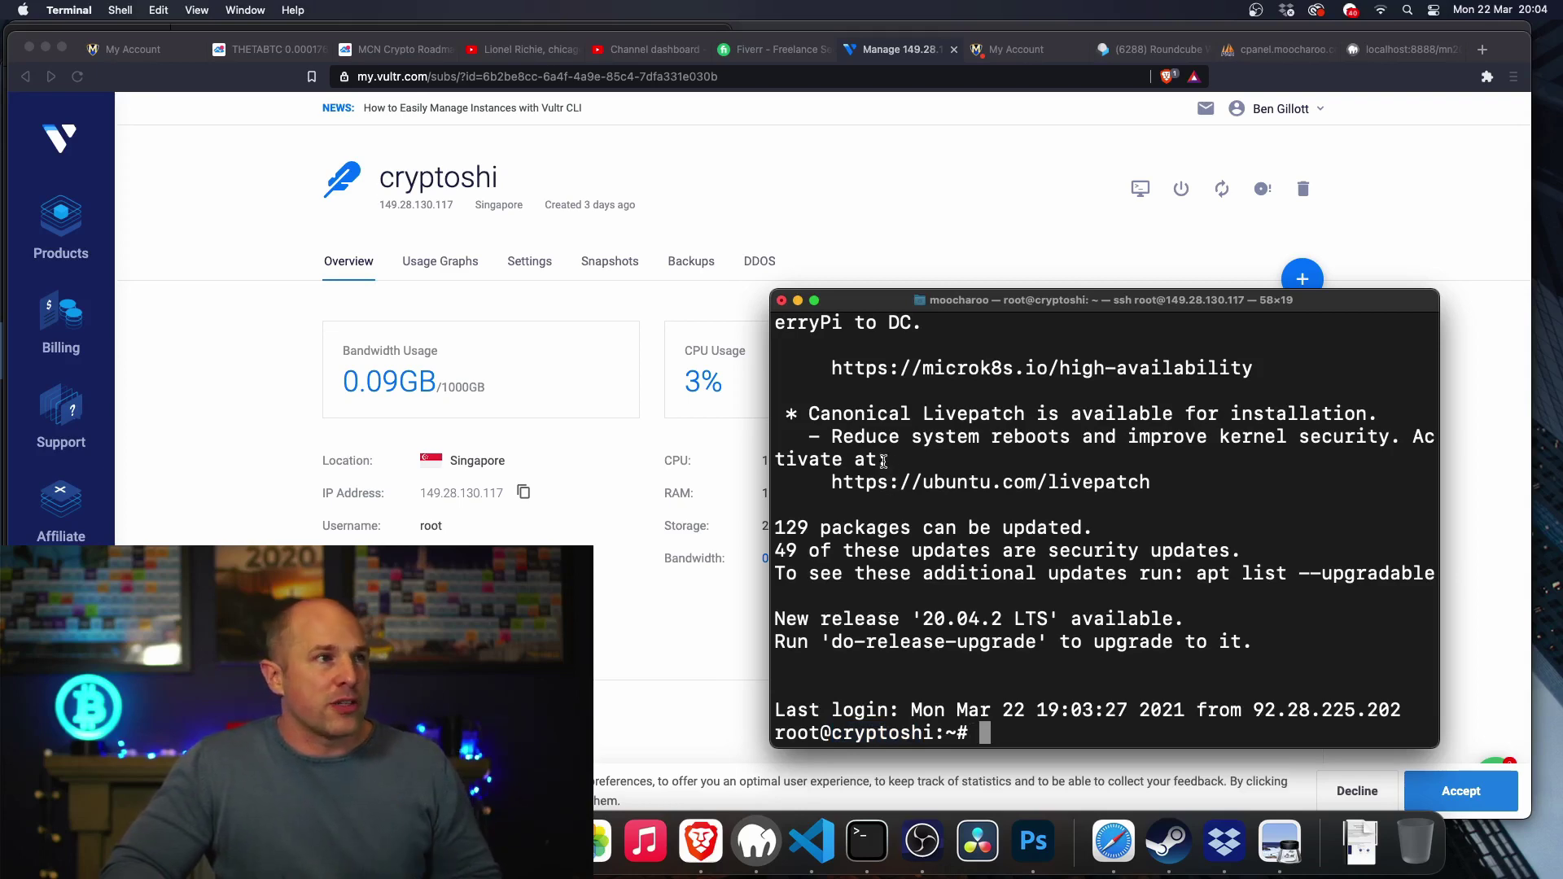
Step: View the server's default web page at 149.28.130.117 in the browser, and return to Terminal
{"action": "left_click", "coordinate": [517, 546]}
{"action": "scroll", "coordinate": [814, 488], "scroll_direction": "down", "scroll_amount": 3}
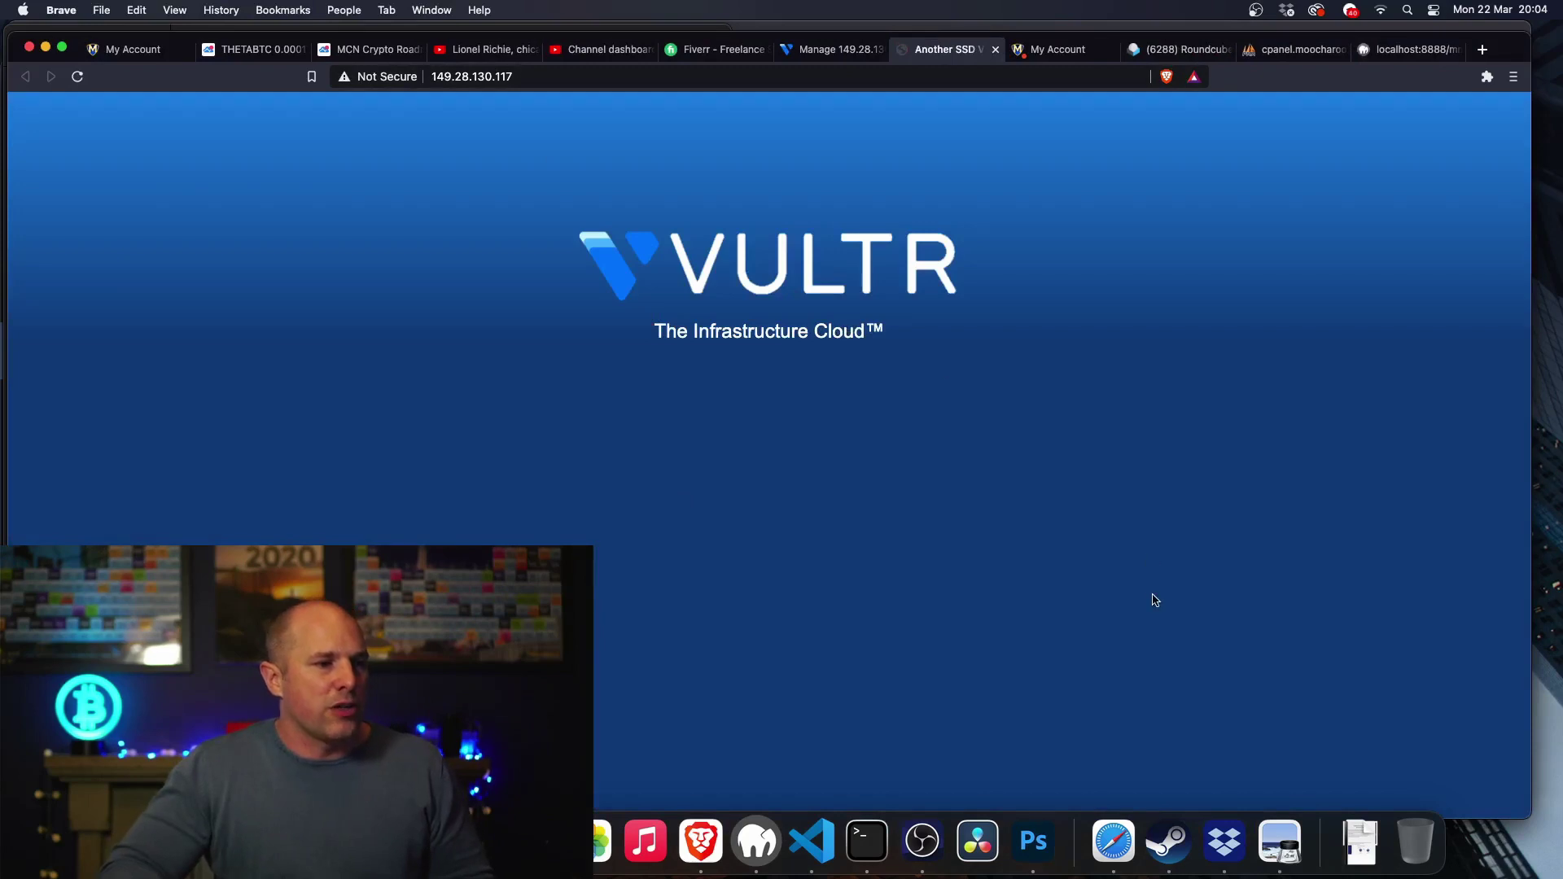
{"action": "left_click", "coordinate": [867, 840]}
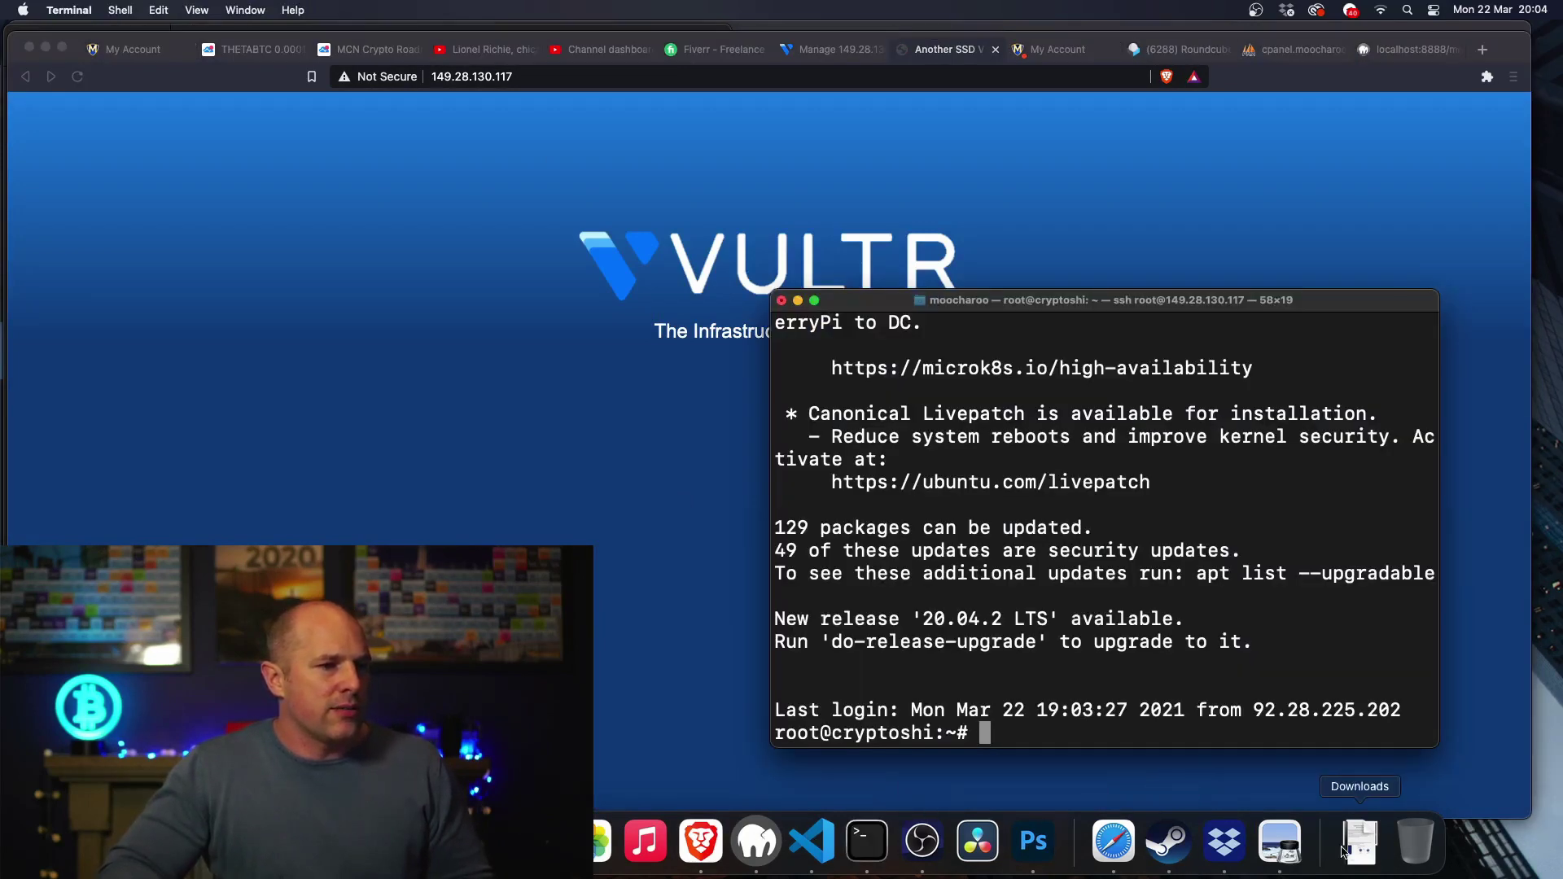
Step: Copy the folder command from the kennel guide and run cd ../var/www/html/ on the server
{"action": "left_click", "coordinate": [1291, 847]}
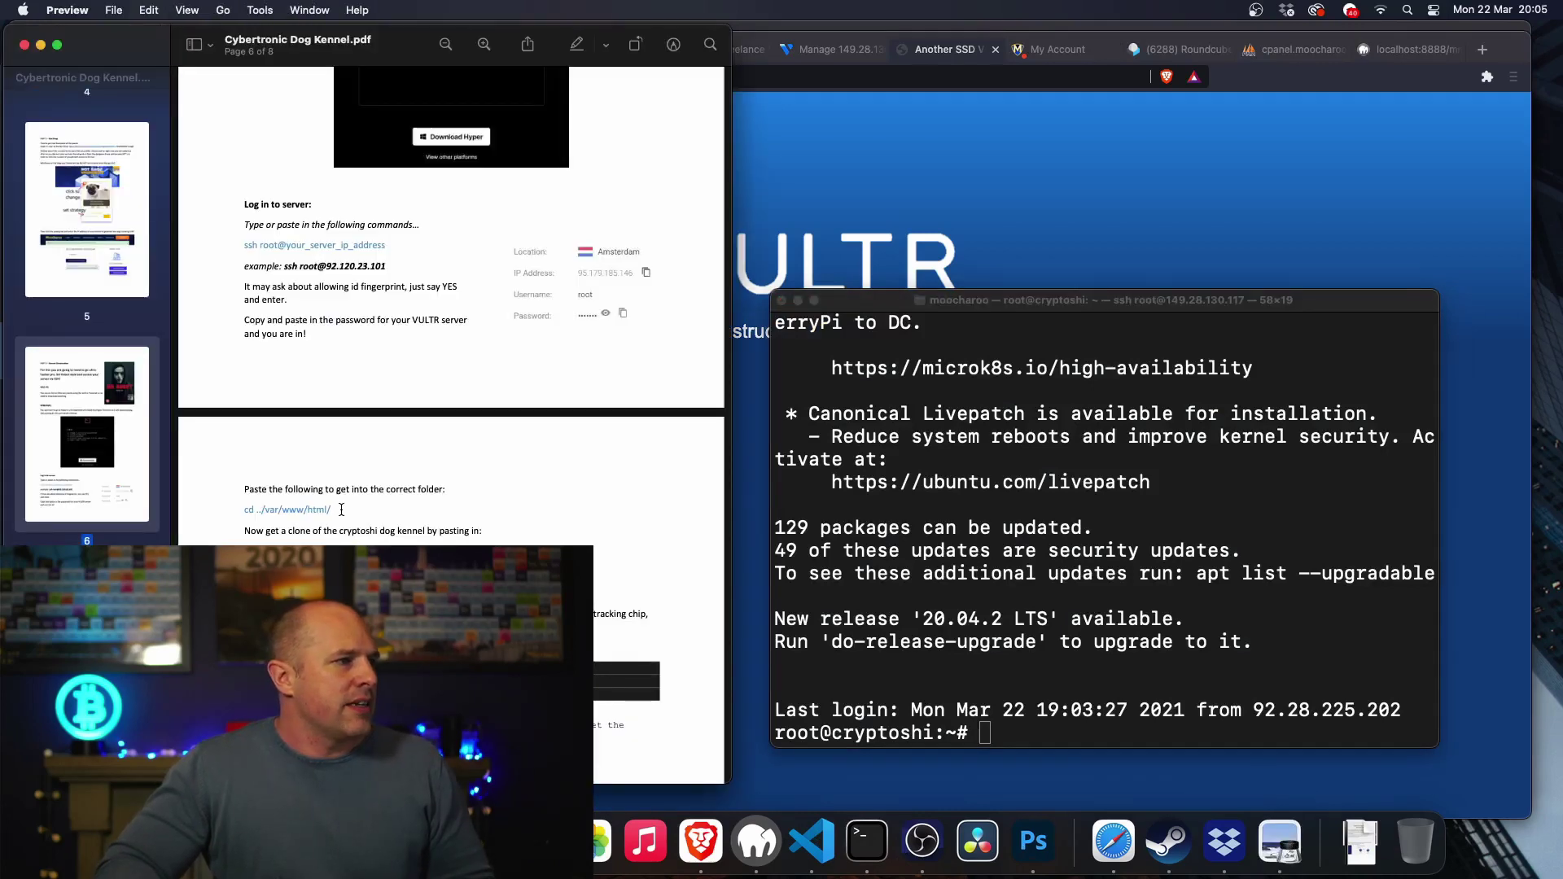
{"action": "triple_click", "coordinate": [302, 505]}
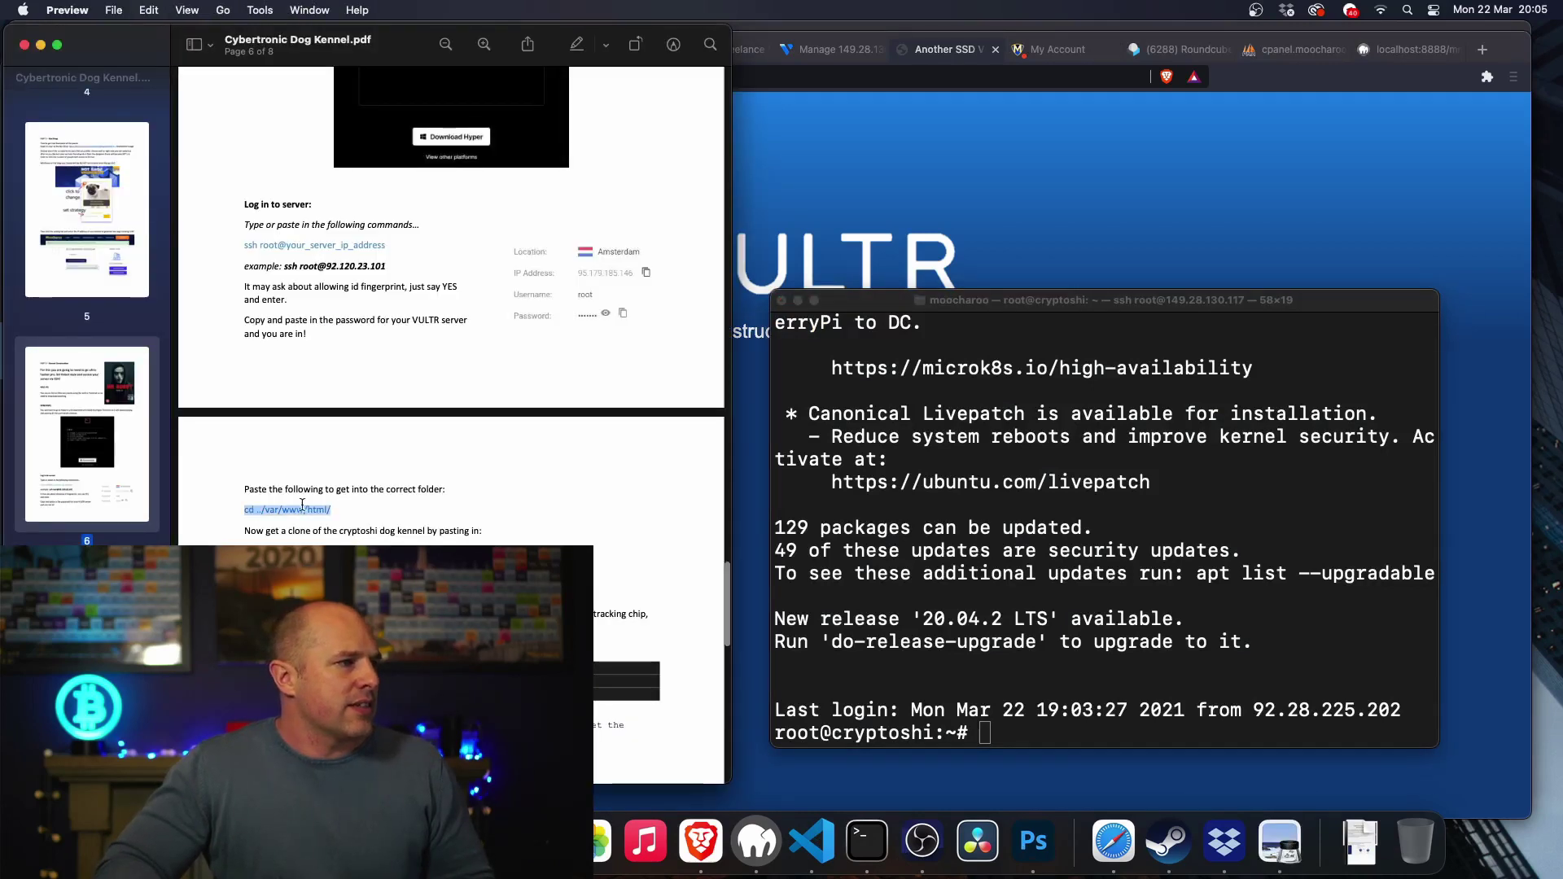
{"action": "right_click", "coordinate": [260, 510]}
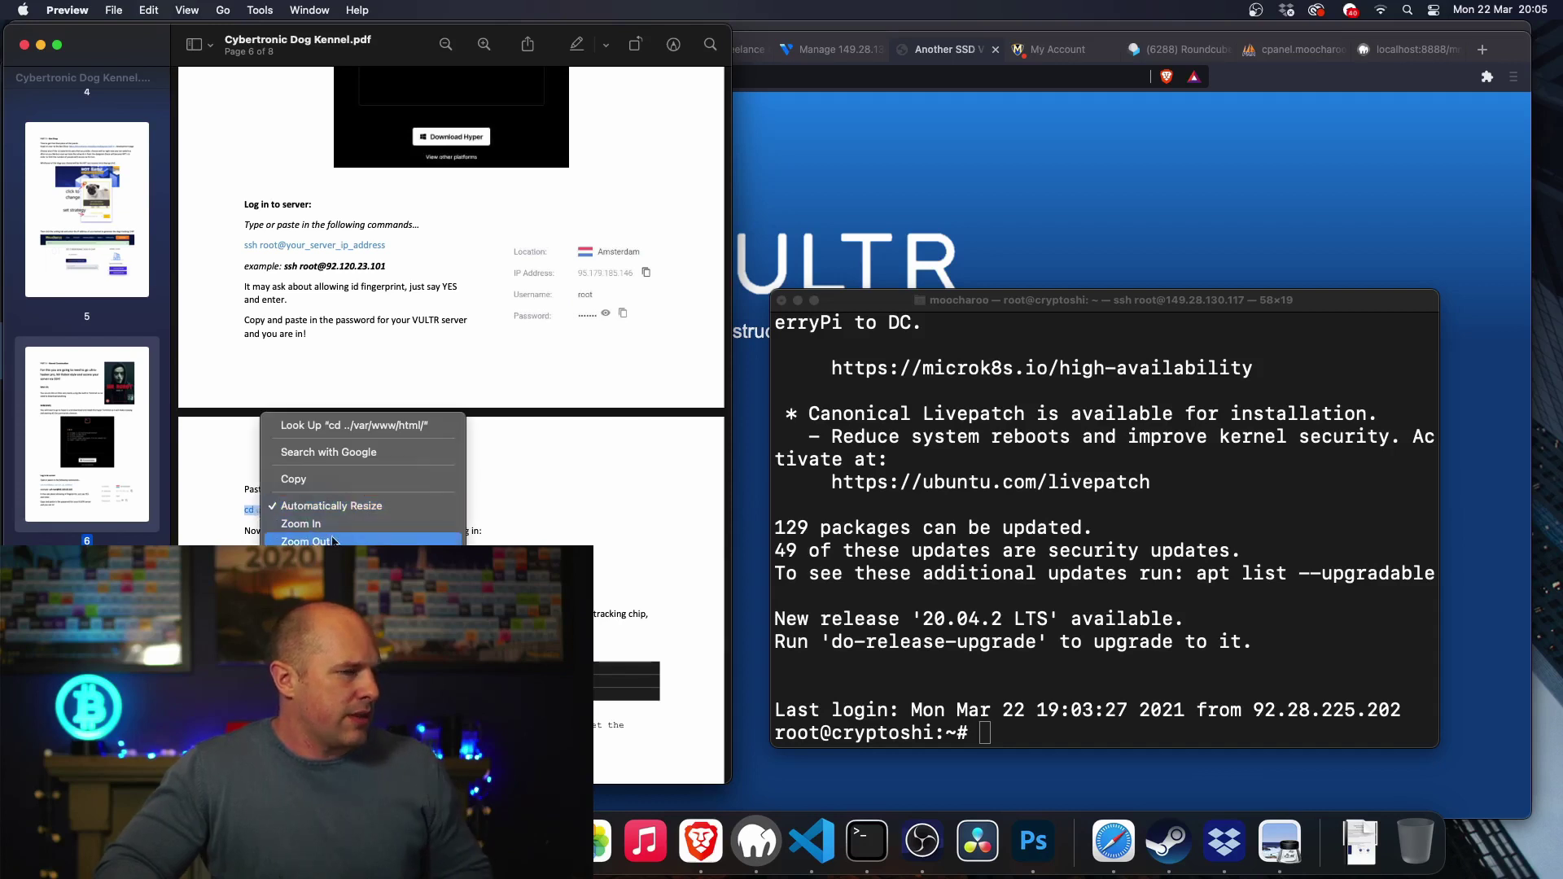
{"action": "left_click", "coordinate": [444, 480]}
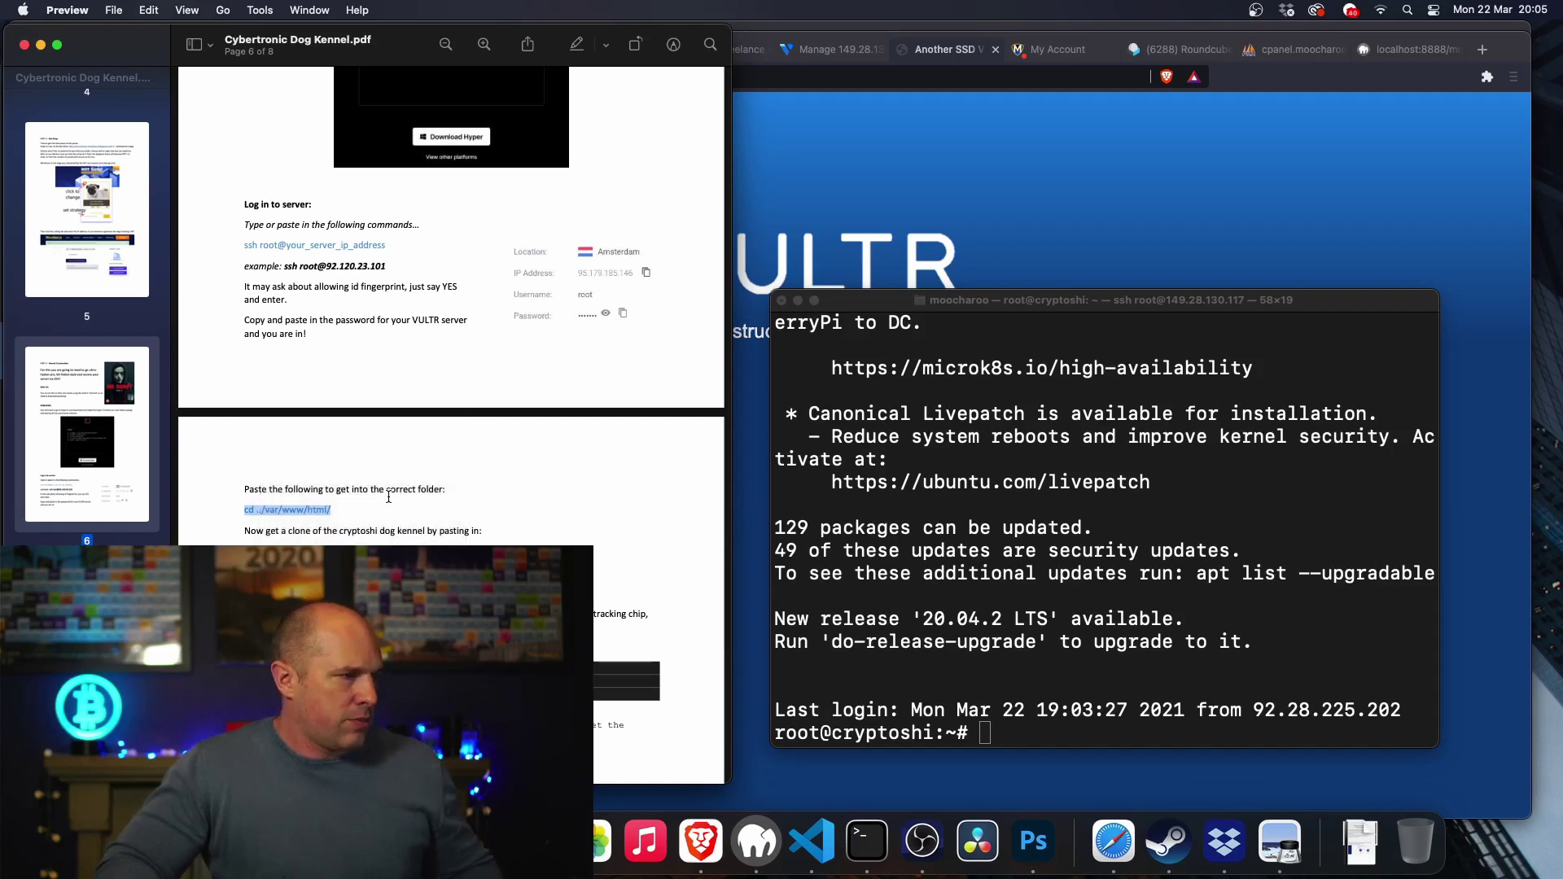
{"action": "left_click", "coordinate": [1010, 732]}
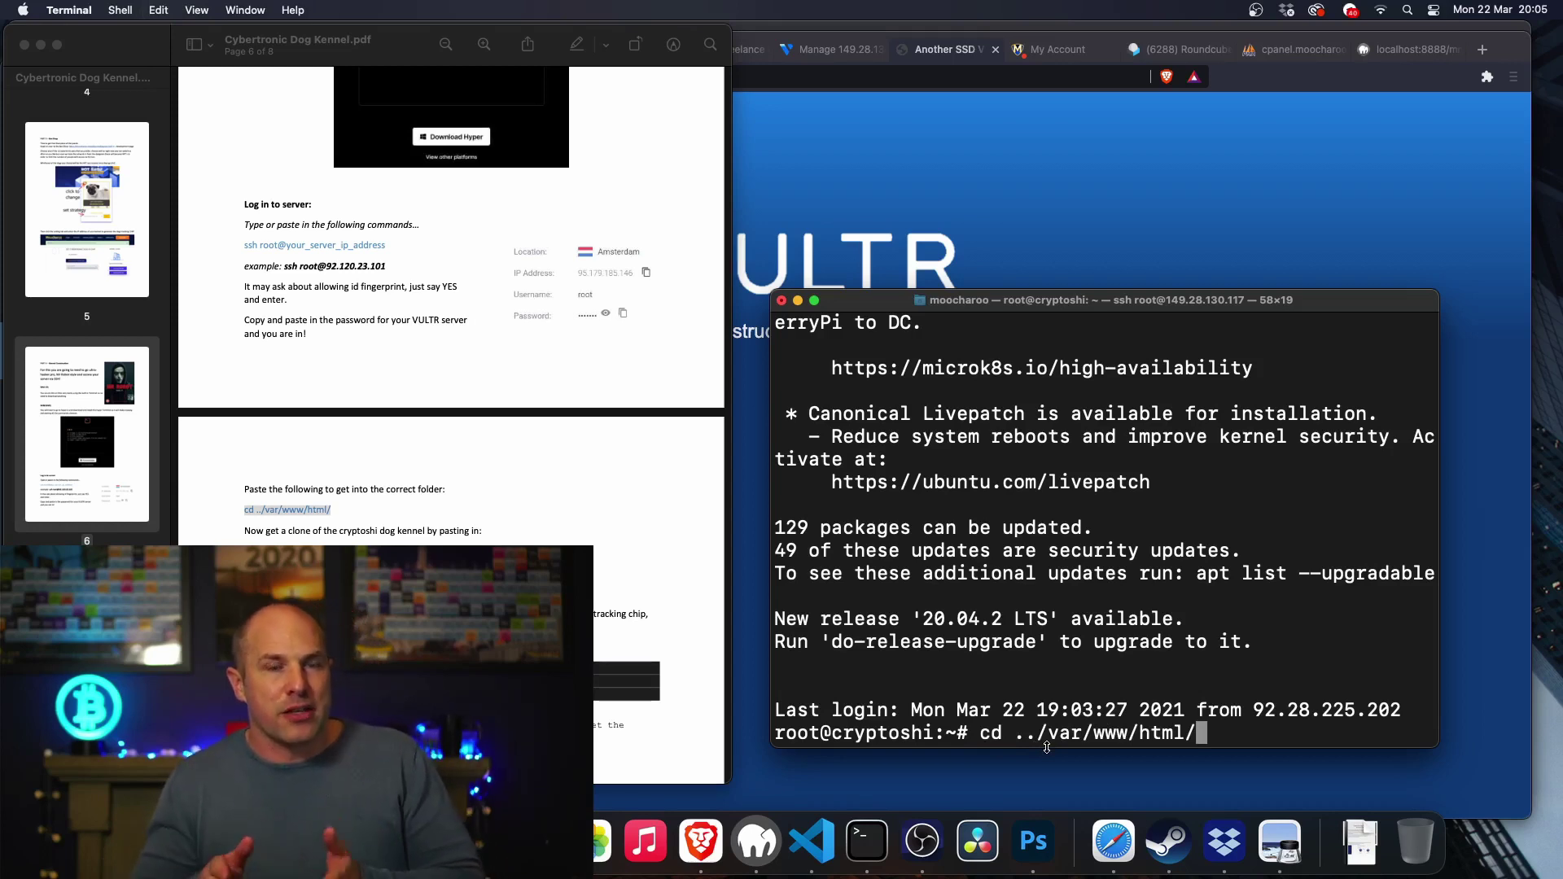
{"action": "key", "text": "Return"}
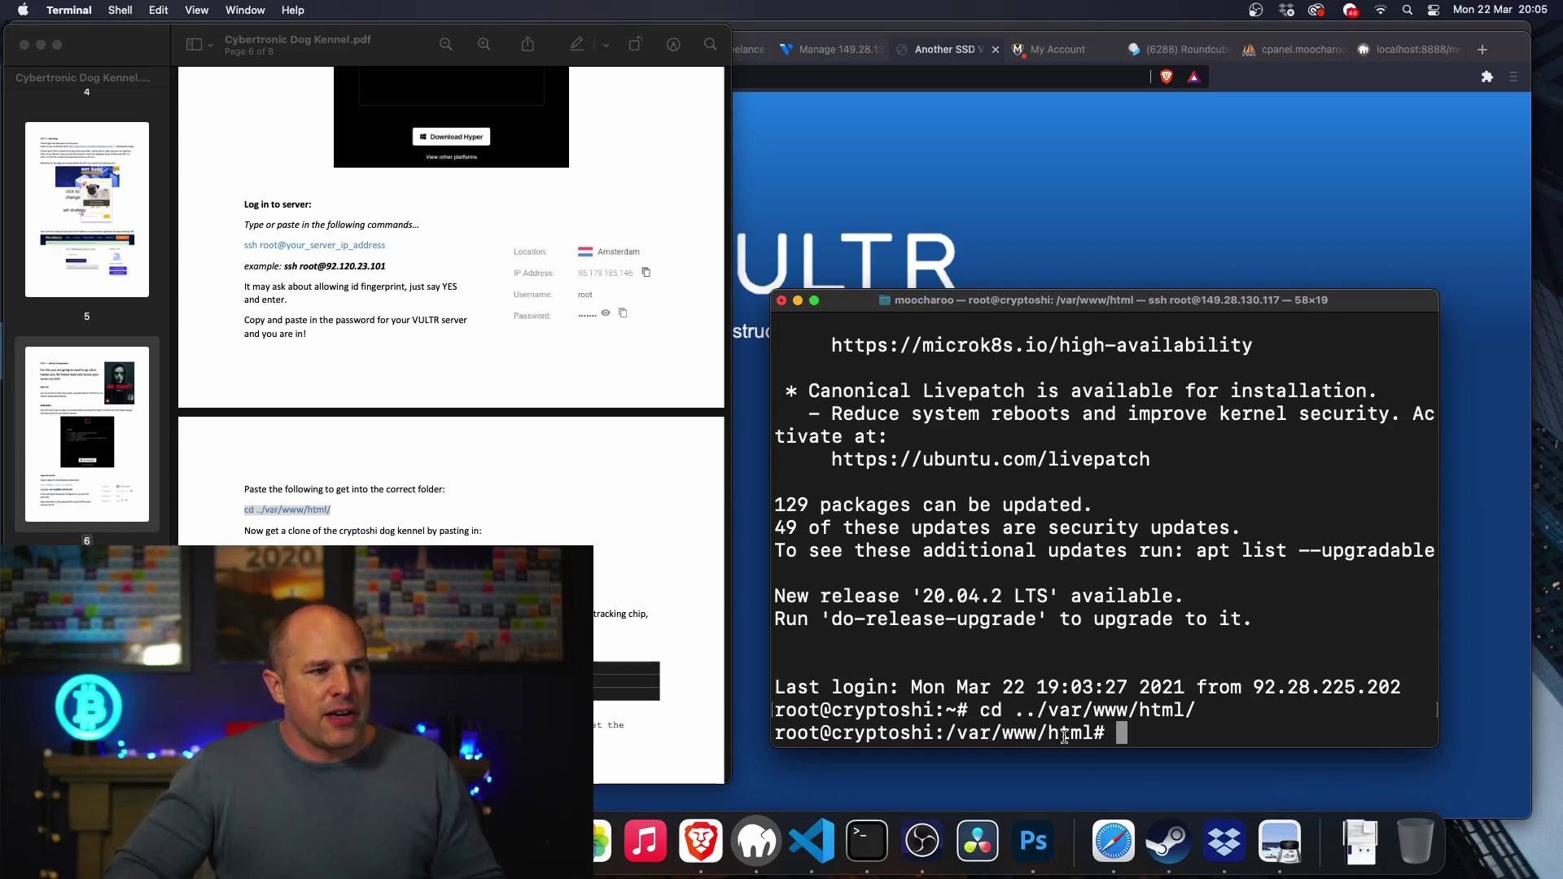
Step: List the html folder's files with ls and compare them with the server's web page in the browser
{"action": "type", "text": "ls"}
{"action": "key", "text": "Return"}
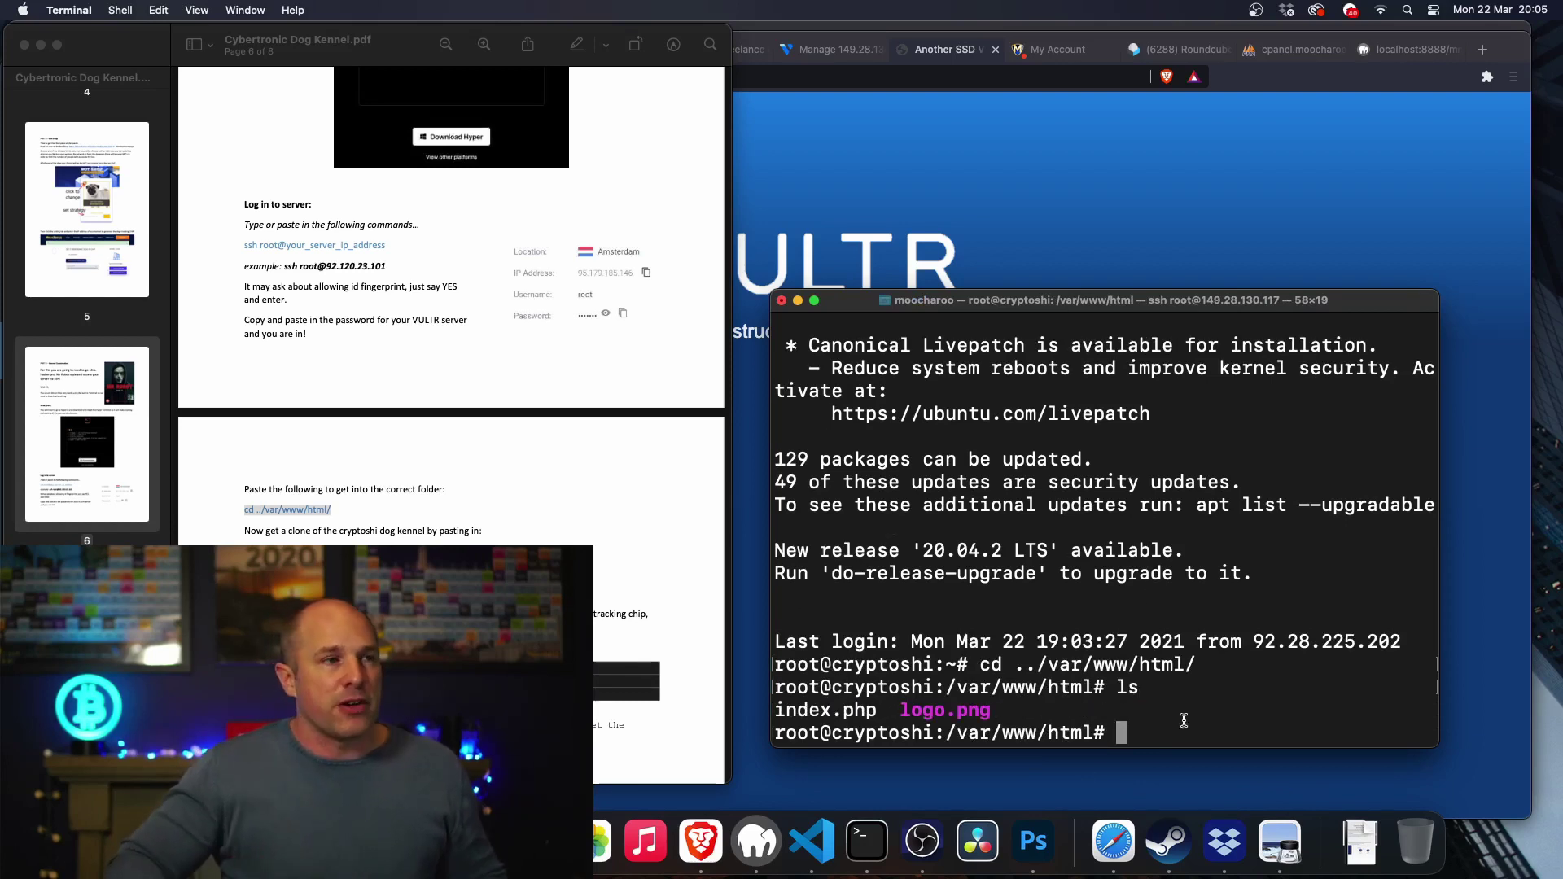
{"action": "left_click", "coordinate": [1008, 228]}
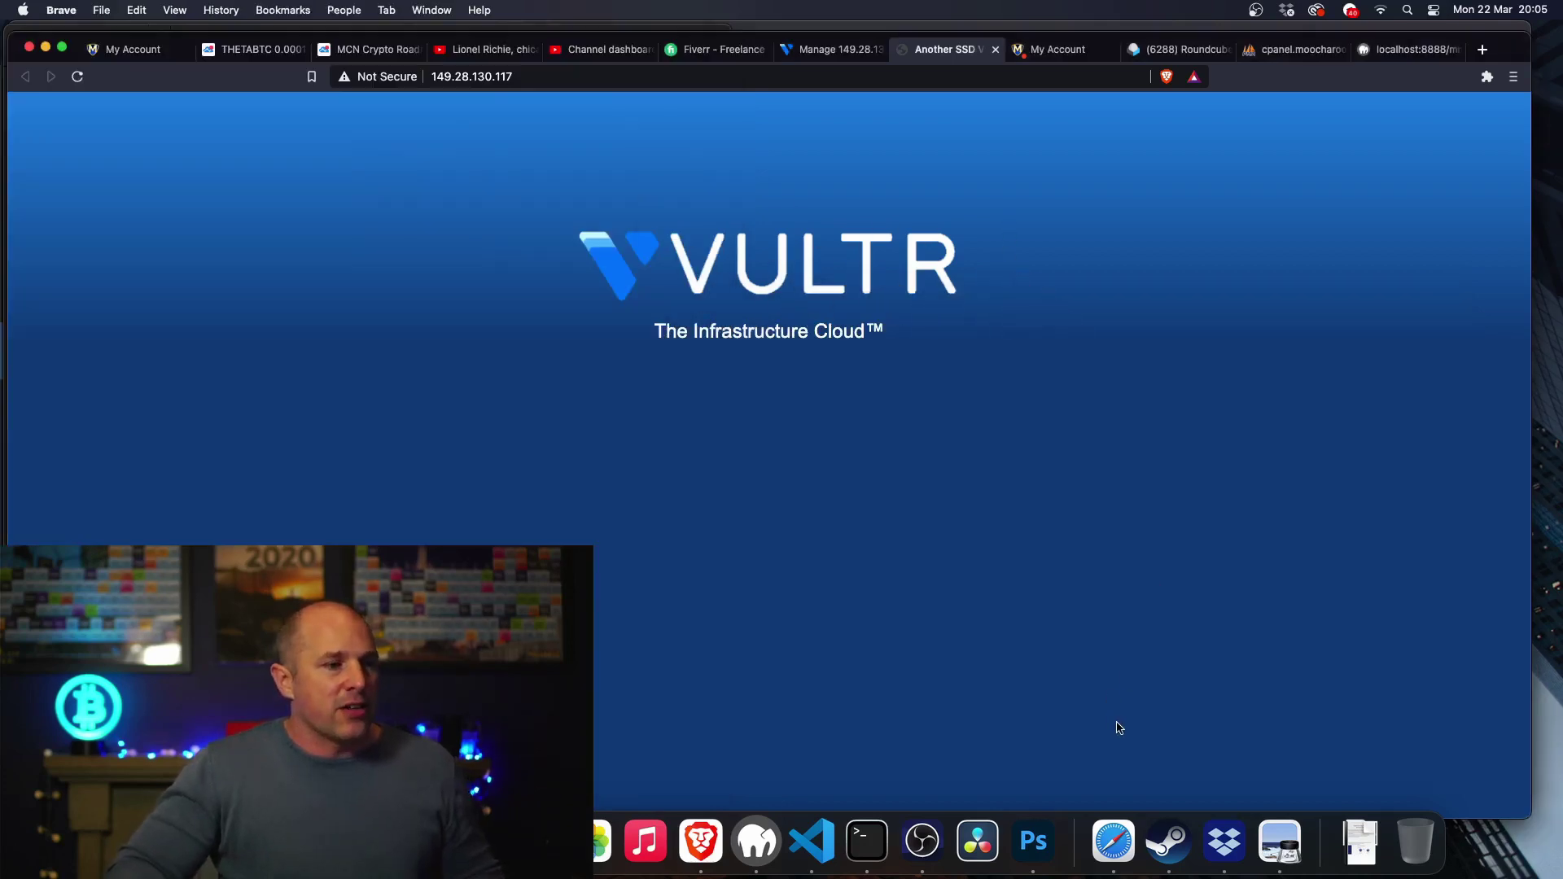
Step: Copy the guide's git clone command, clone bitbucket.org/cryptoshibot/cryptoshi.git into the html folder, and list its contents with ls
{"action": "left_click", "coordinate": [1280, 841]}
{"action": "left_click", "coordinate": [345, 540]}
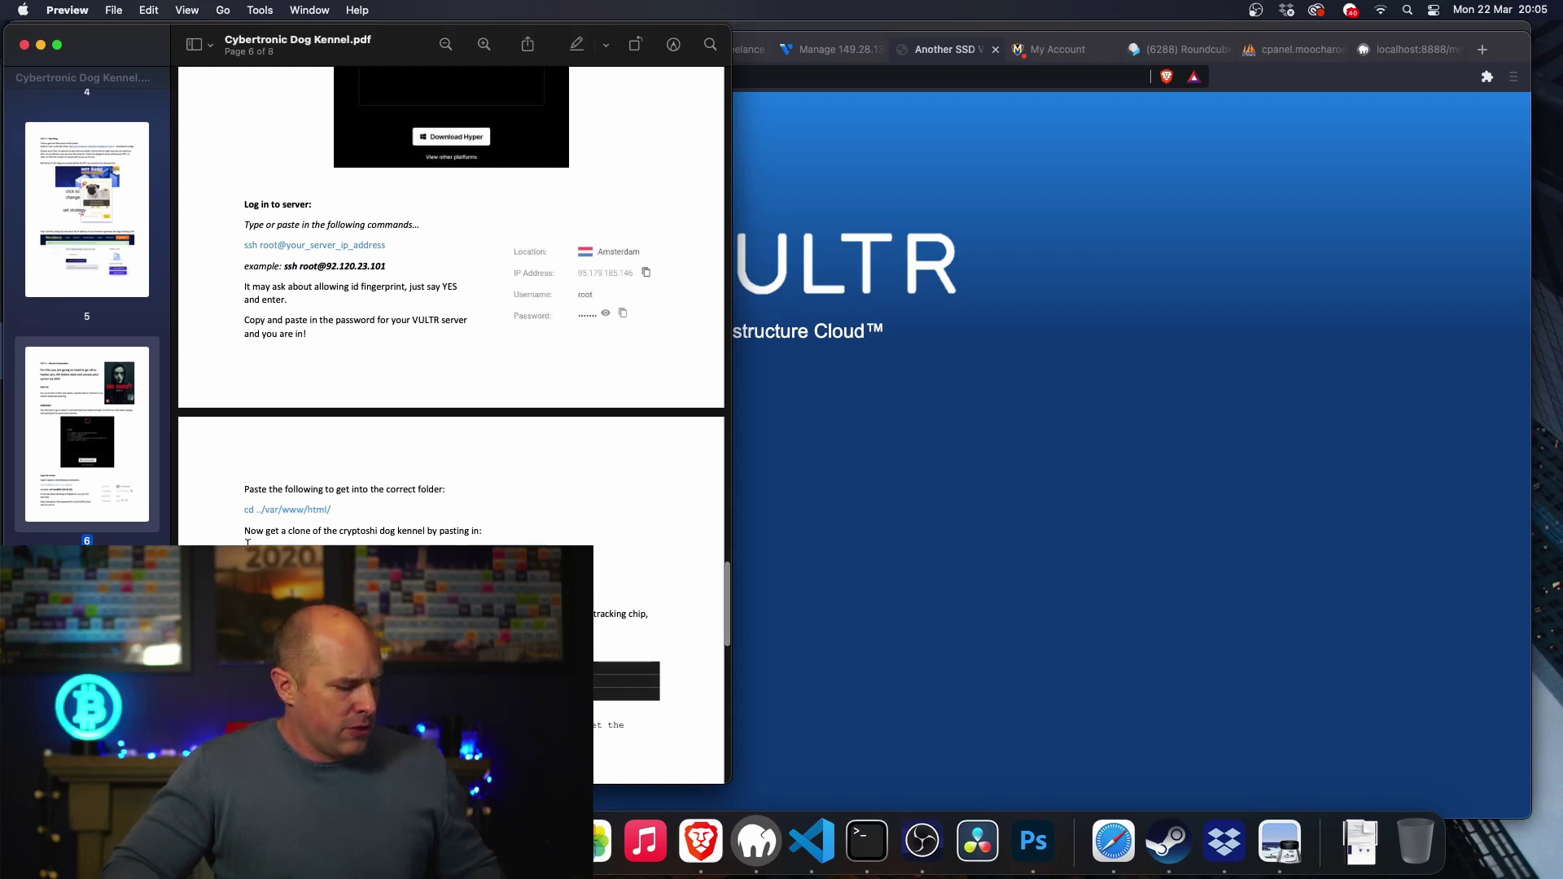
{"action": "left_click", "coordinate": [865, 845]}
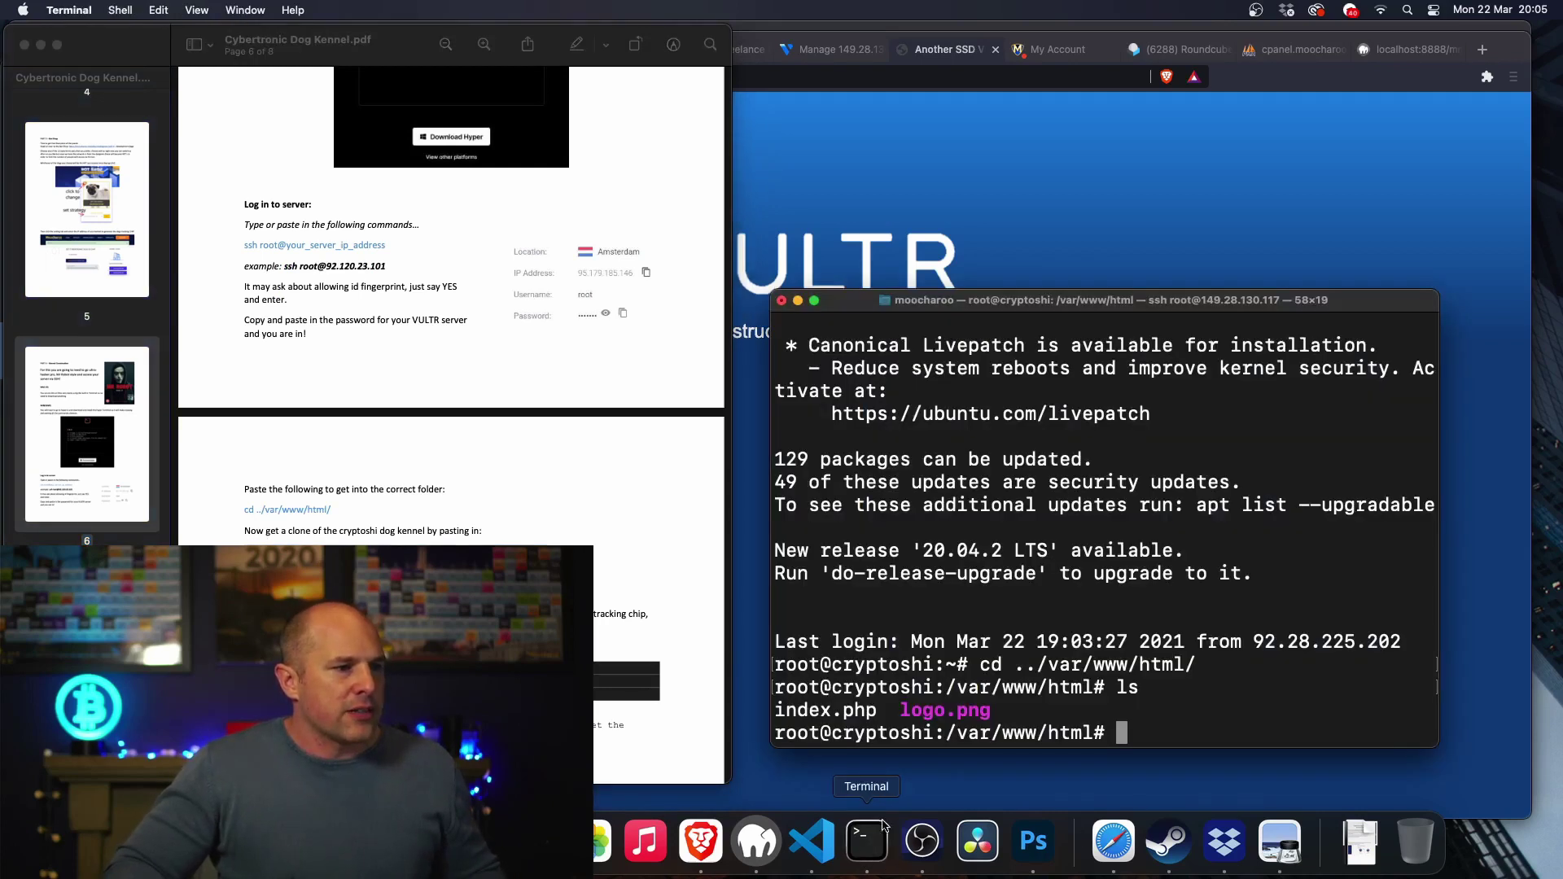
{"action": "right_click", "coordinate": [1153, 738]}
{"action": "left_click", "coordinate": [1178, 708]}
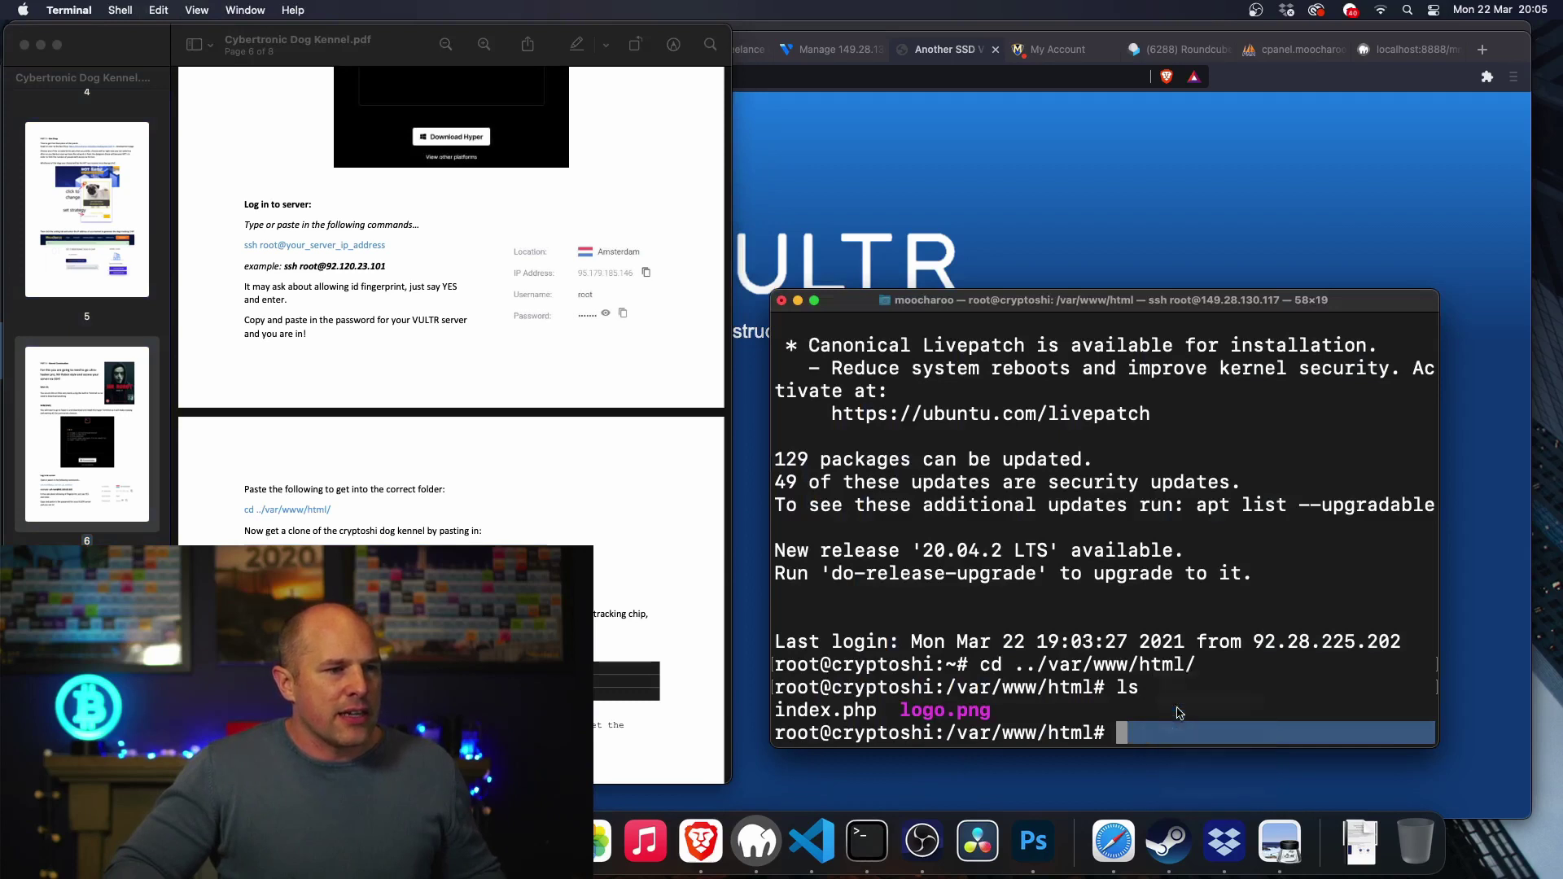
{"action": "key", "text": "Return"}
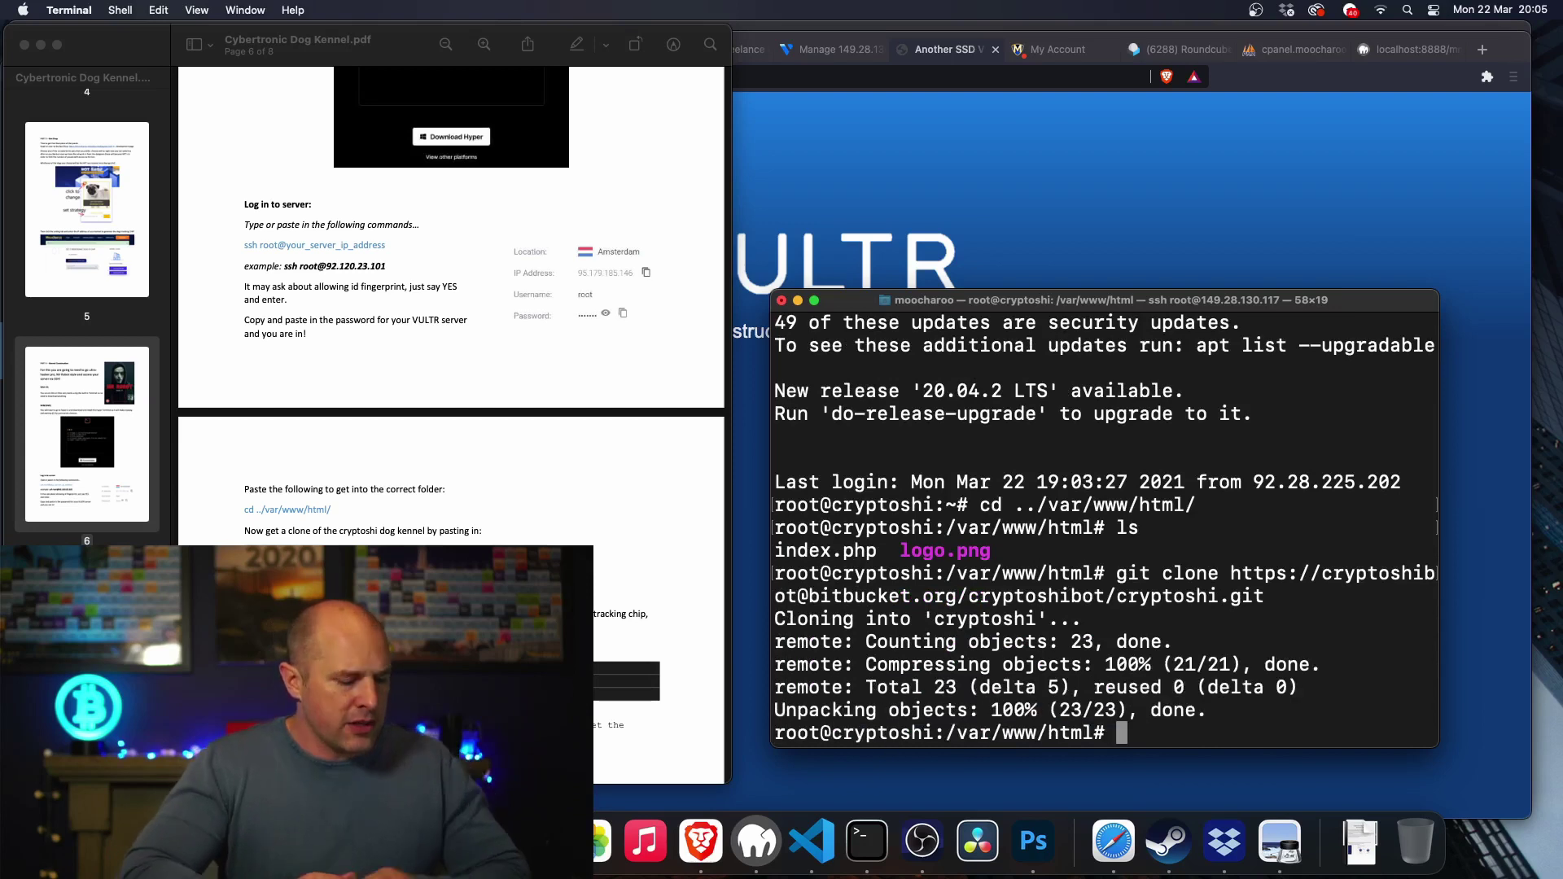
{"action": "type", "text": "ls"}
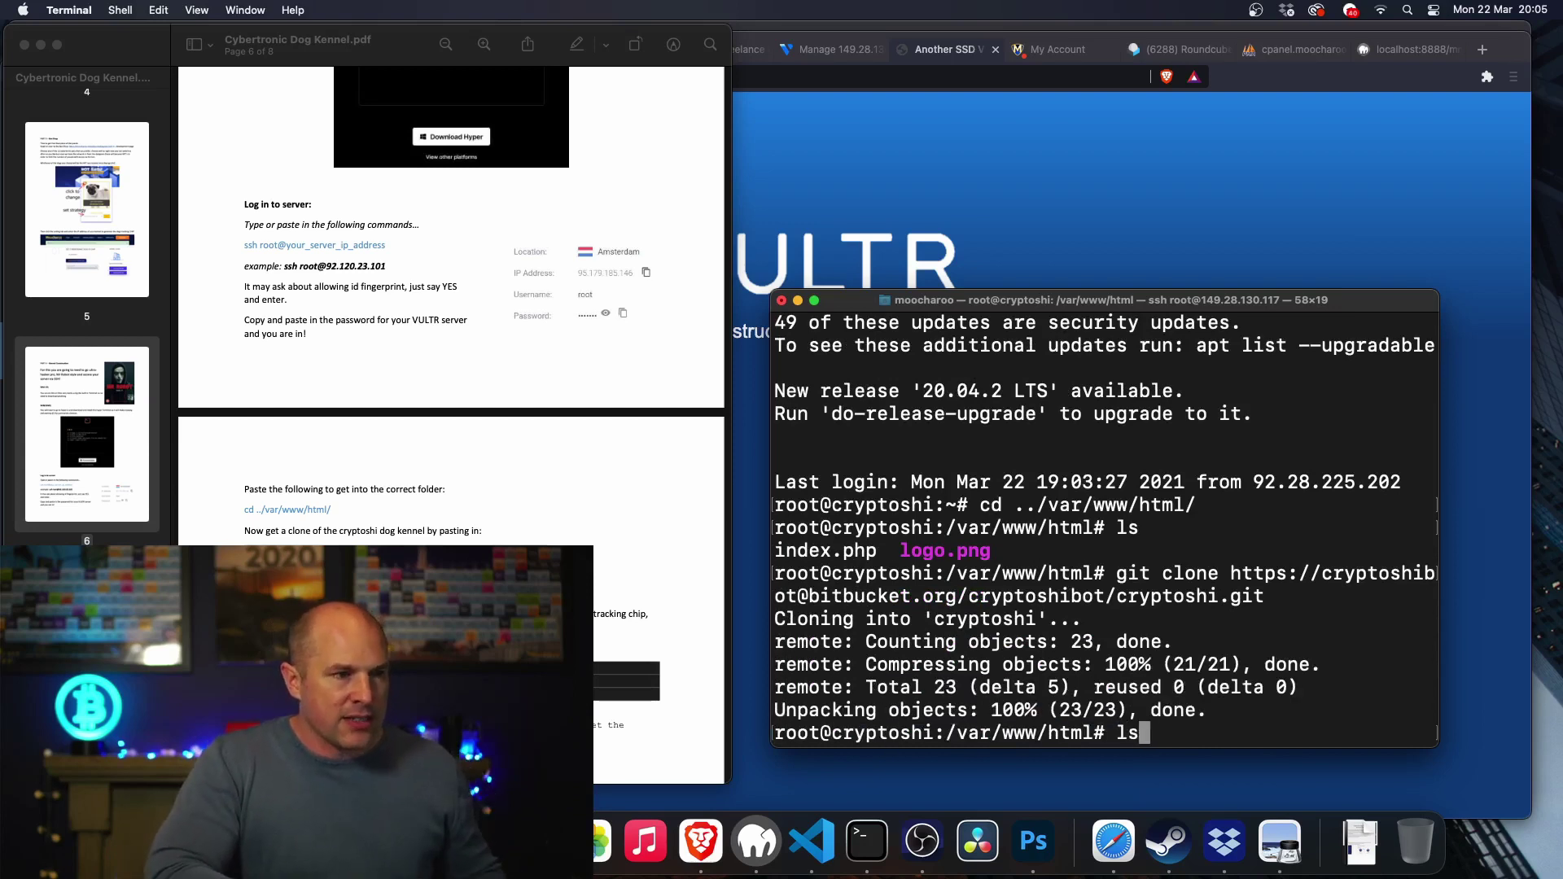
{"action": "key", "text": "Return"}
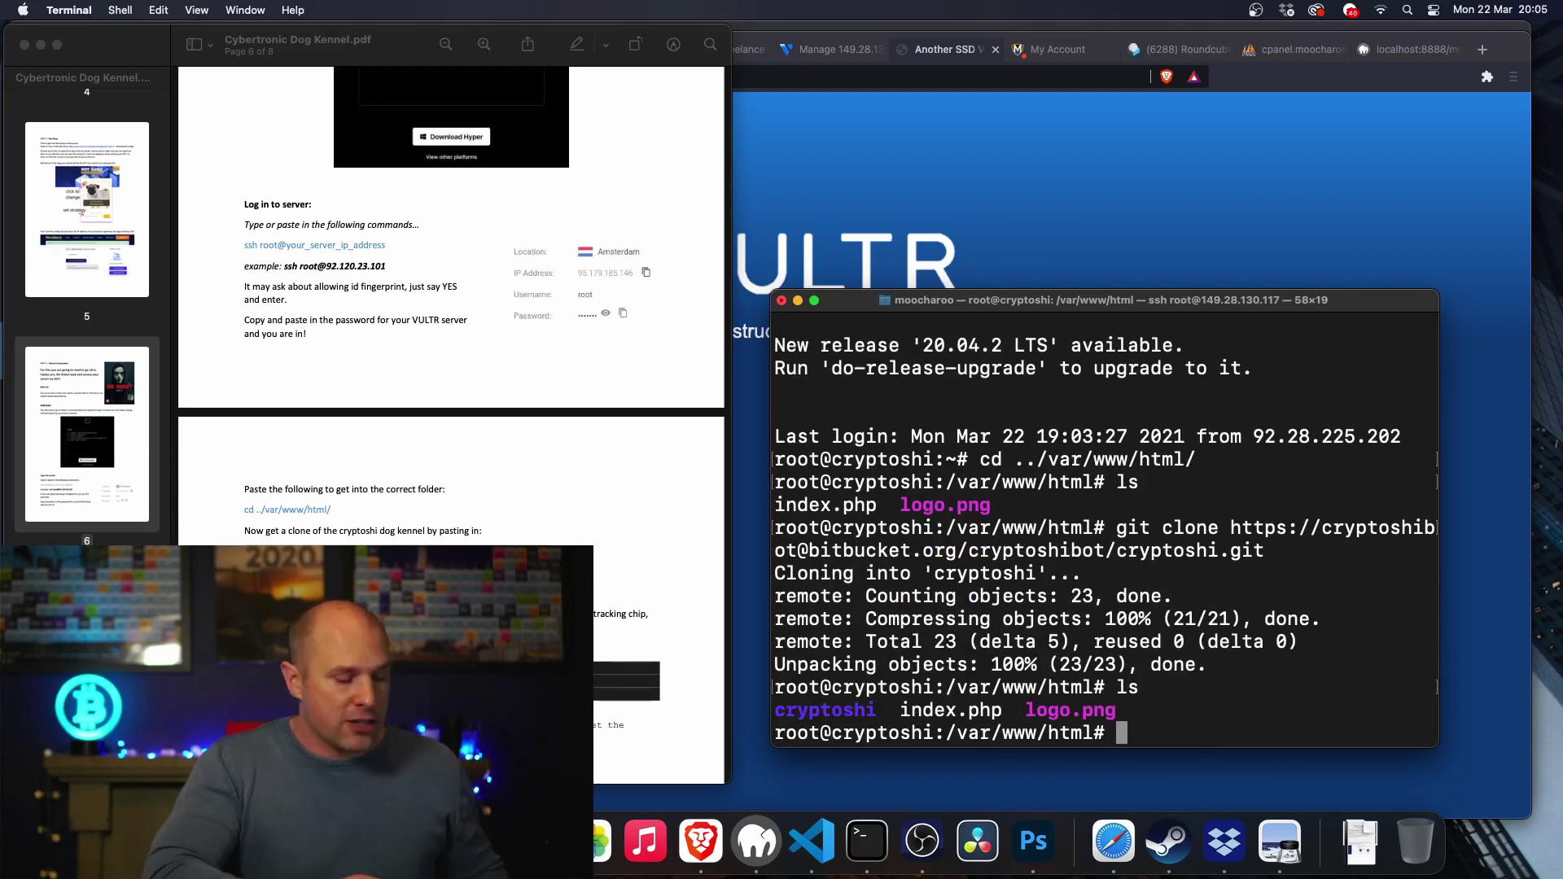
Step: Change into the cryptoshi/ folder and open config.php in nano
{"action": "type", "text": "cd "}
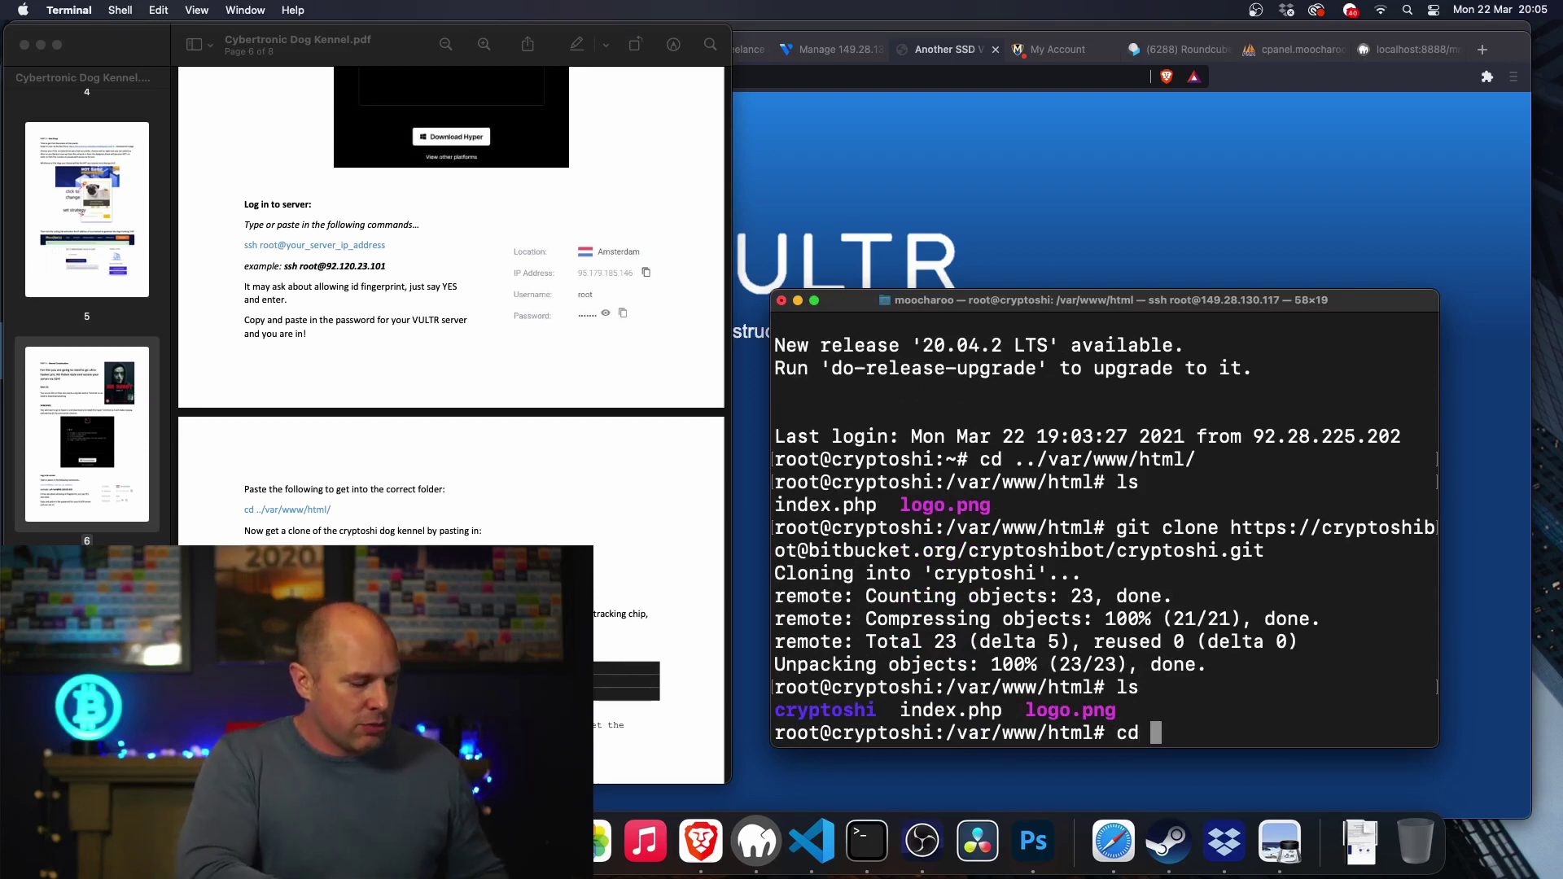
{"action": "type", "text": "cryp"}
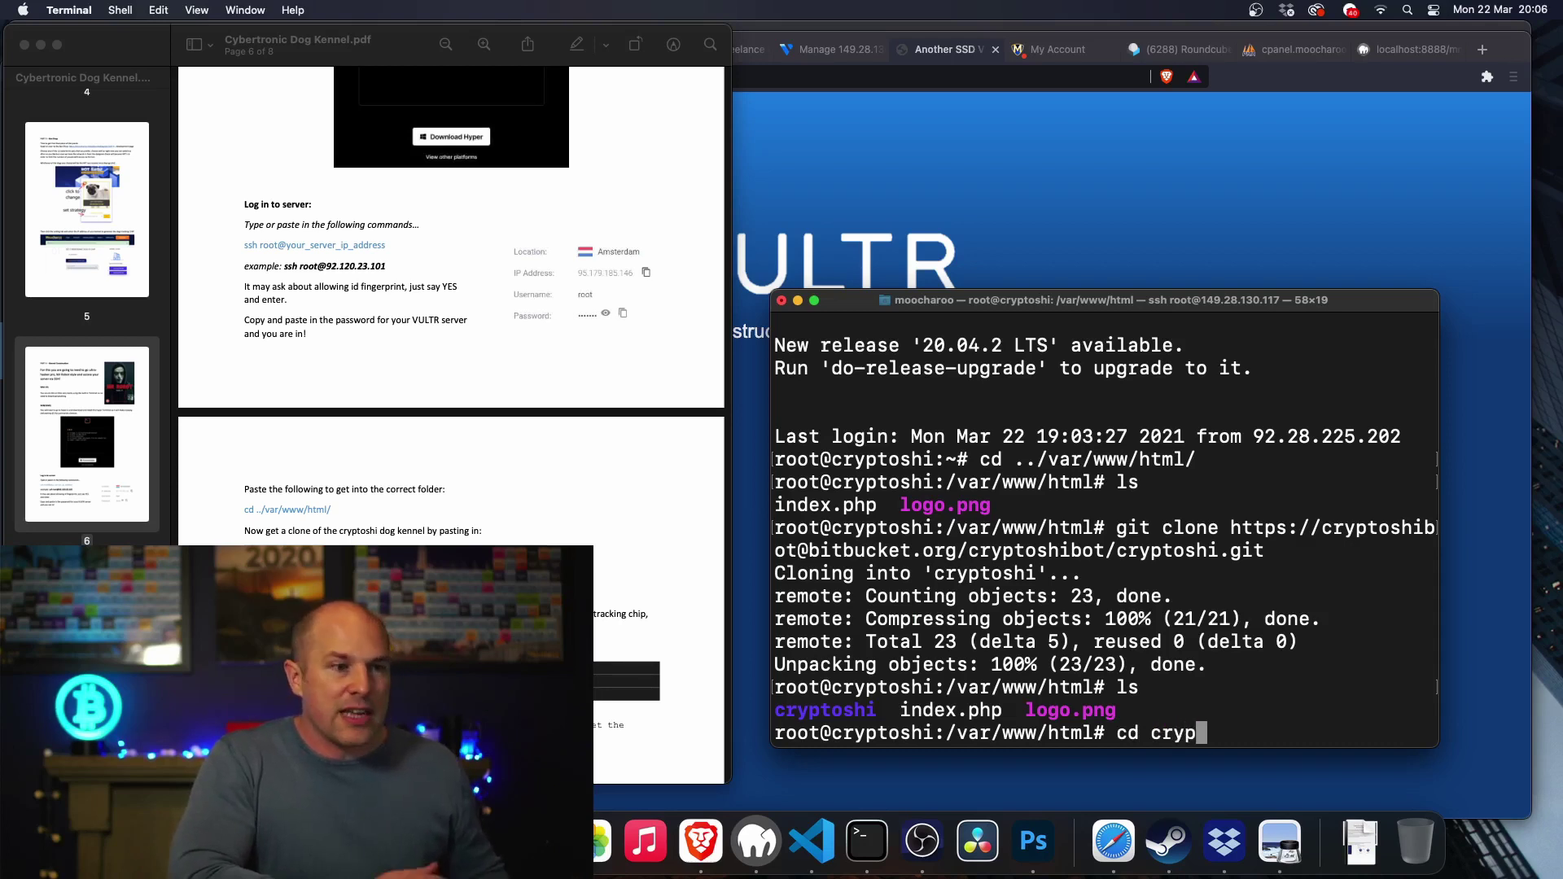
{"action": "key", "text": "Tab"}
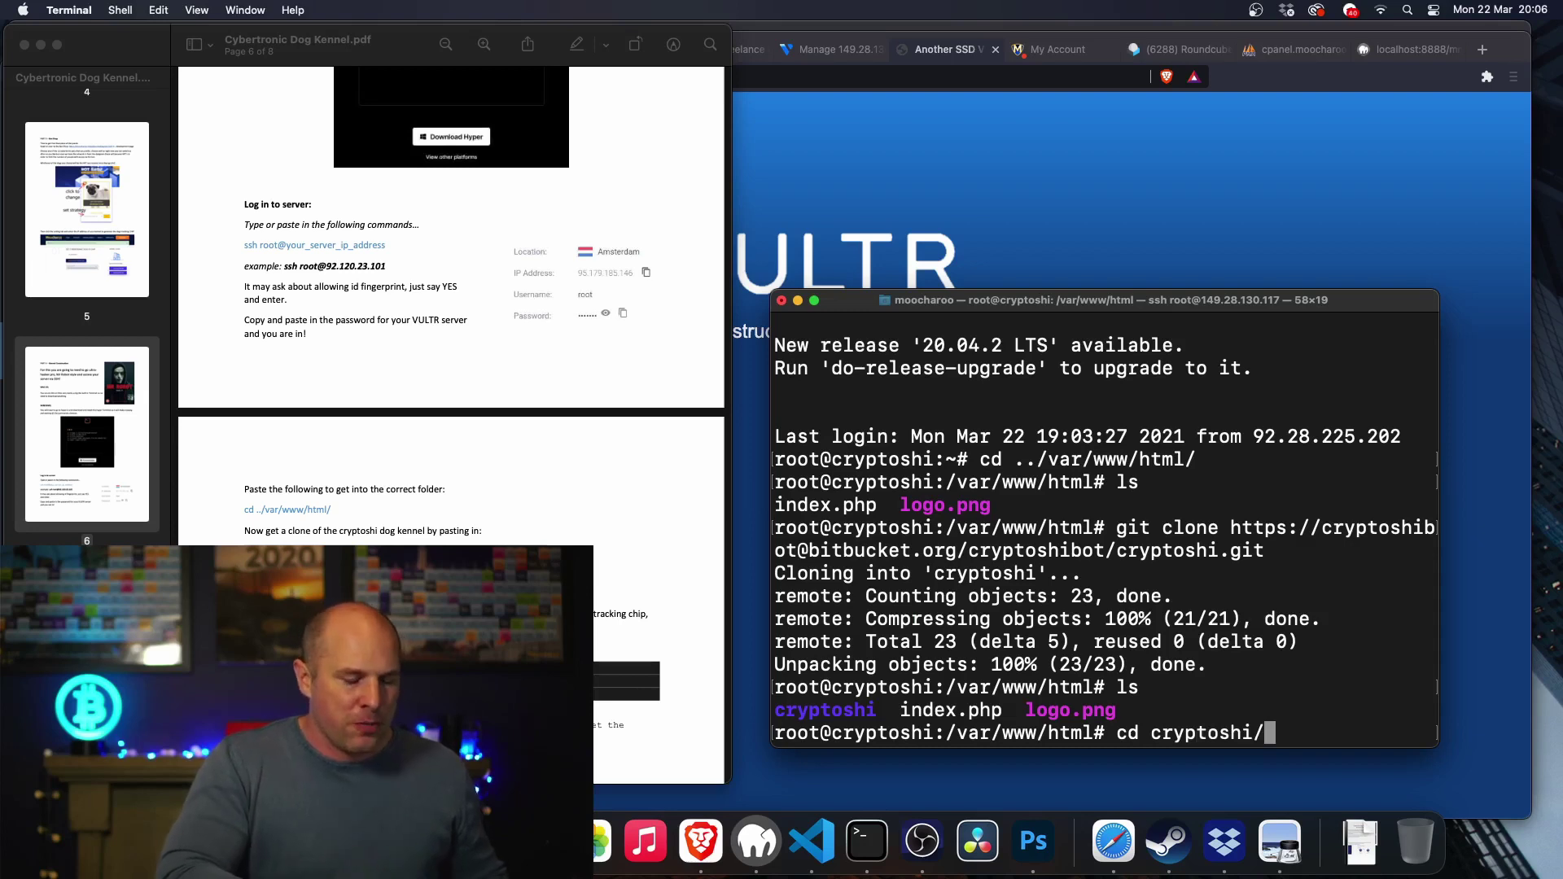
{"action": "key", "text": "Return"}
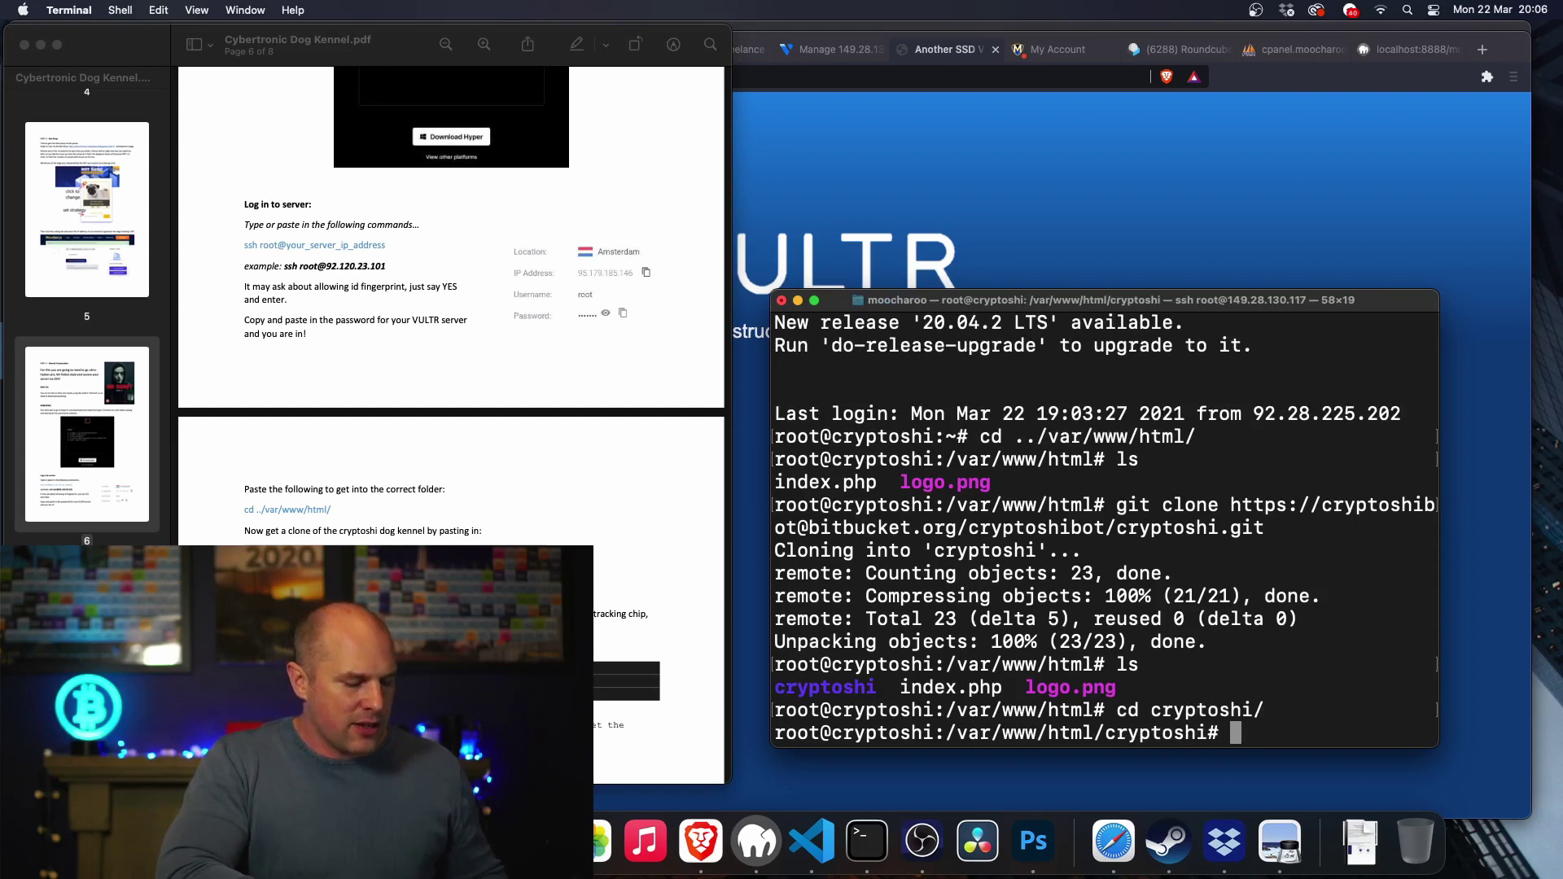
{"action": "type", "text": "naan"}
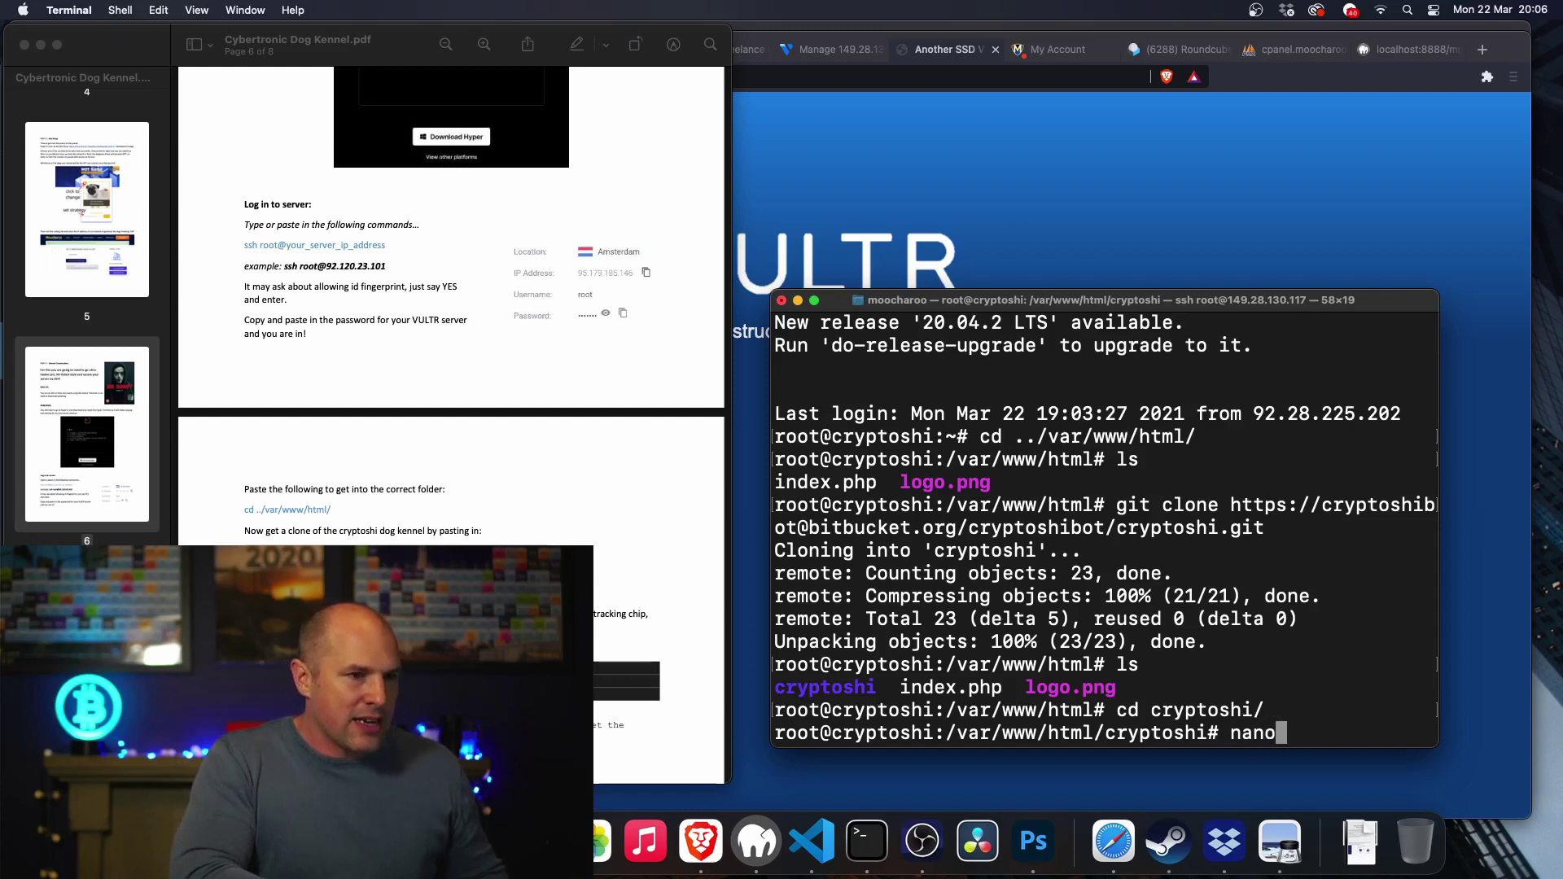
{"action": "type", "text": " conf"}
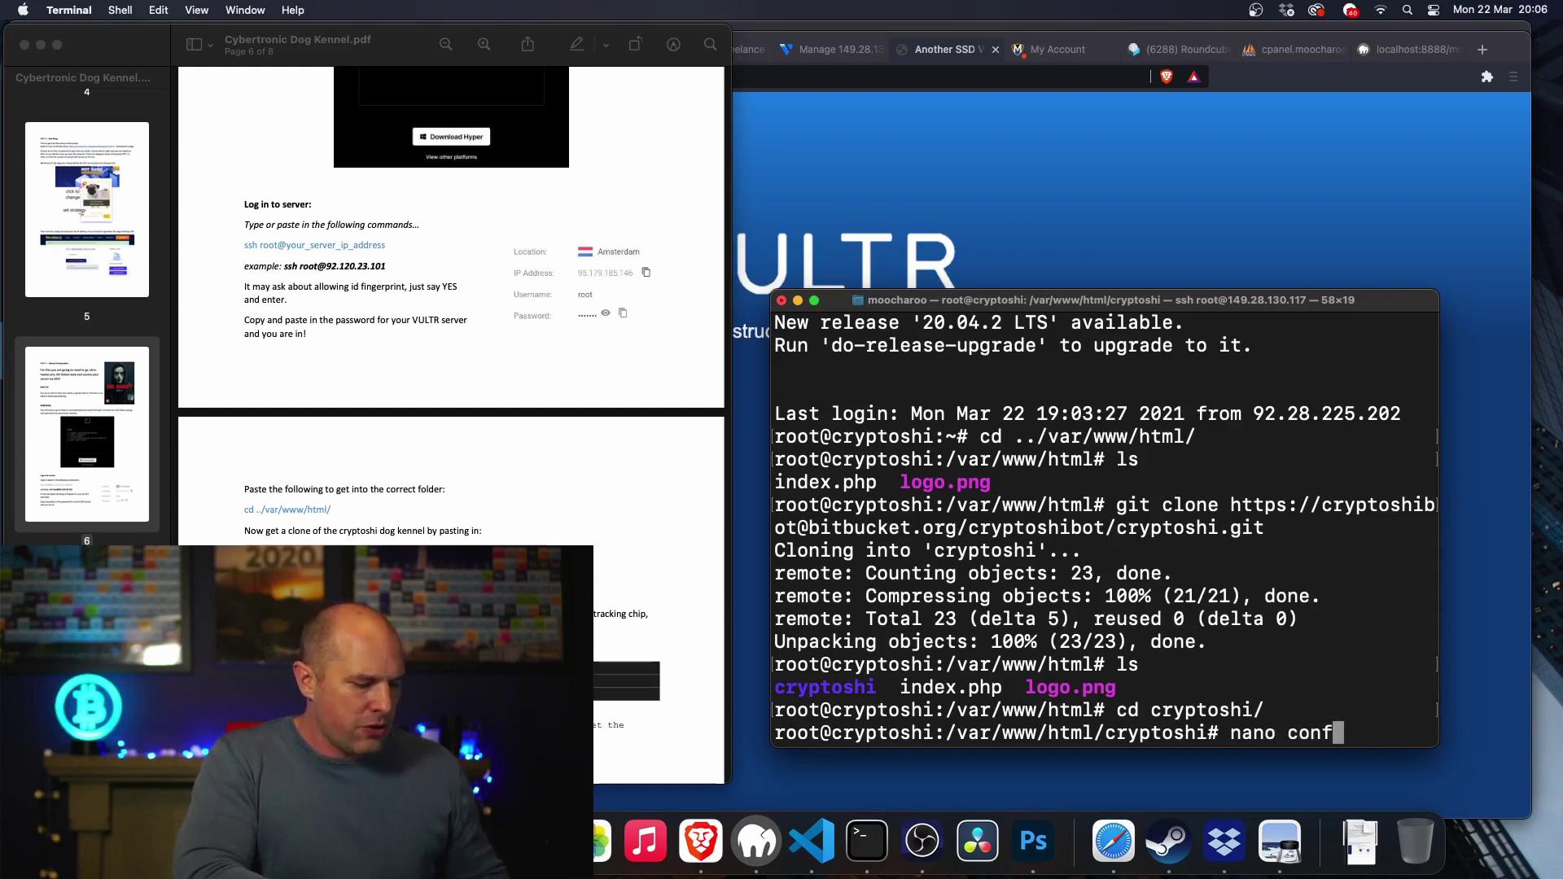
{"action": "type", "text": "ig.php"}
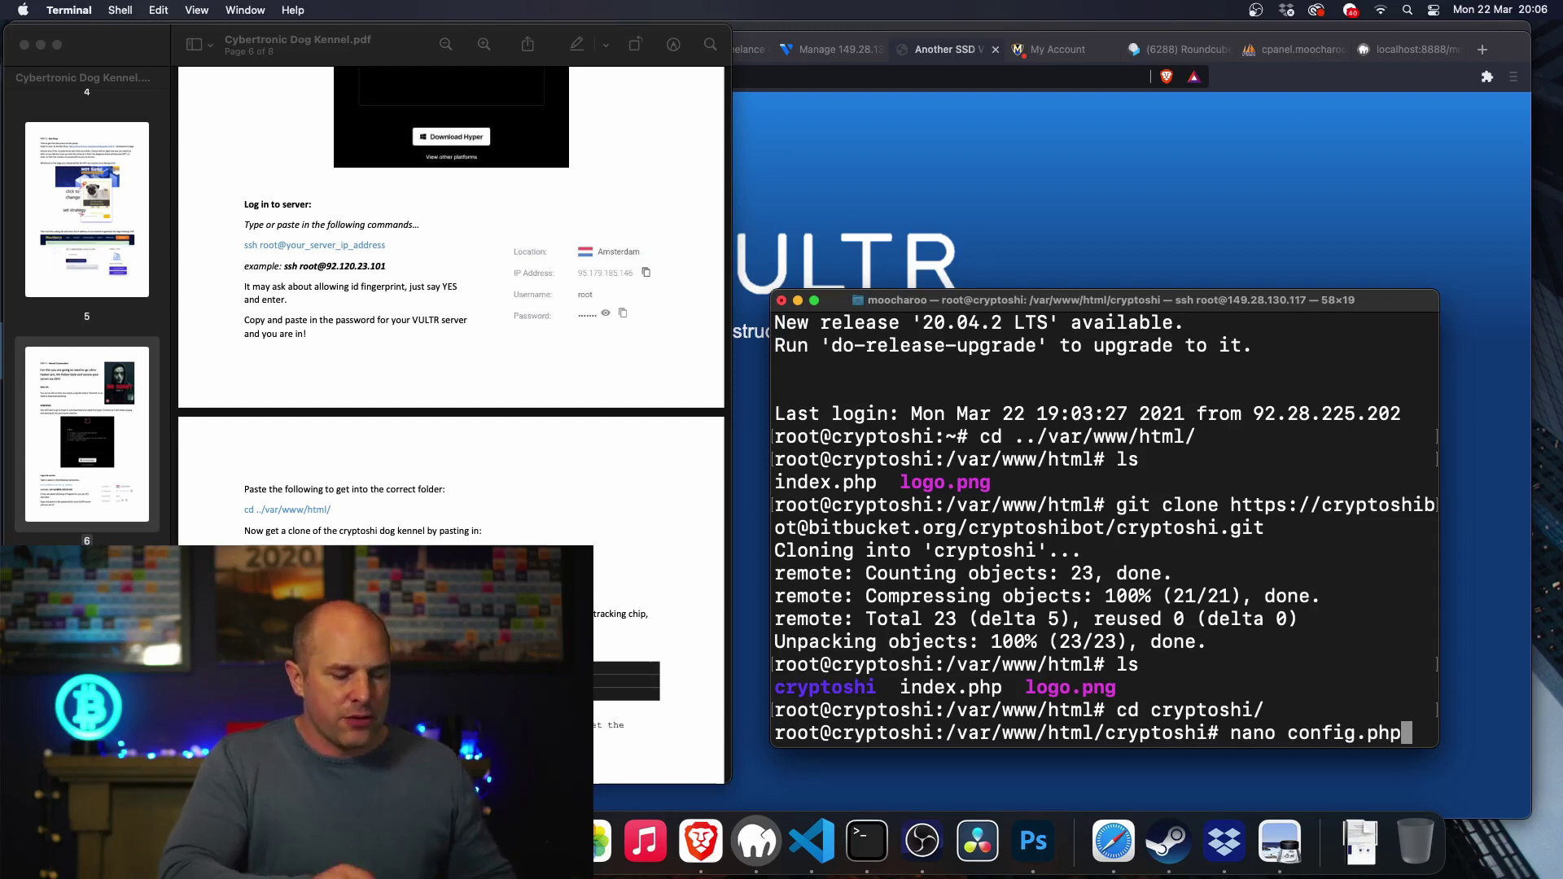
{"action": "key", "text": "Return"}
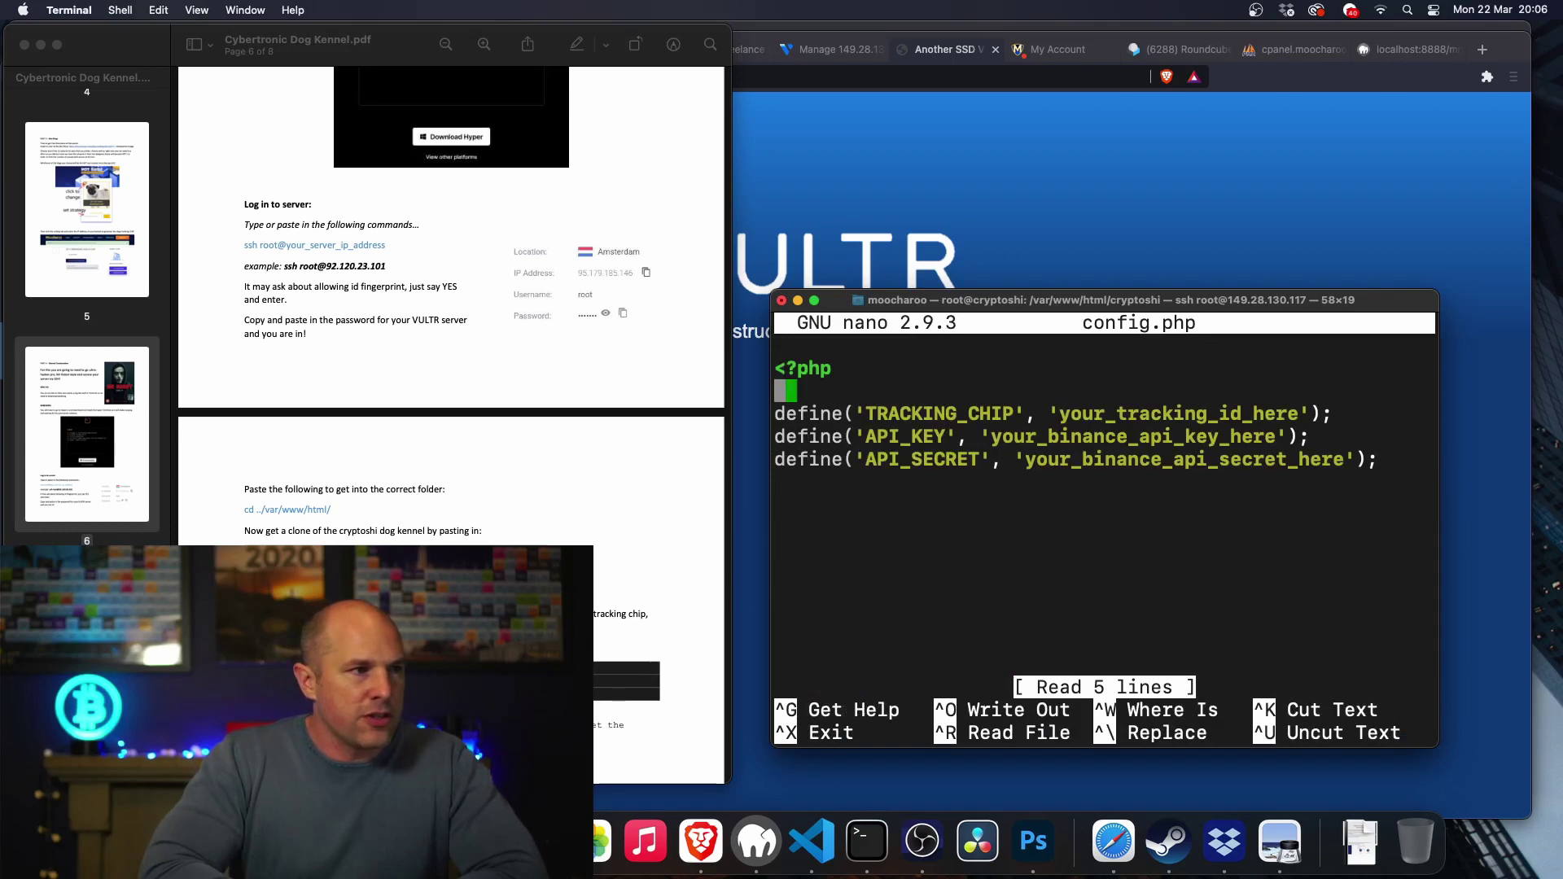
Step: Clear the TRACKING_CHIP placeholder value in config.php, leaving an empty pair of single quotes
{"action": "key", "text": "Right"}
{"action": "key", "text": "Right"}
{"action": "key", "text": "Right"}
{"action": "key", "text": "Right"}
{"action": "key", "text": "Right"}
{"action": "key", "text": "Right"}
{"action": "key", "text": "Right"}
{"action": "key", "text": "Right"}
{"action": "key", "text": "Right"}
{"action": "key", "text": "Right"}
{"action": "key", "text": "Right"}
{"action": "key", "text": "Right"}
{"action": "key", "text": "Right"}
{"action": "key", "text": "Right"}
{"action": "key", "text": "Right"}
{"action": "key", "text": "Right"}
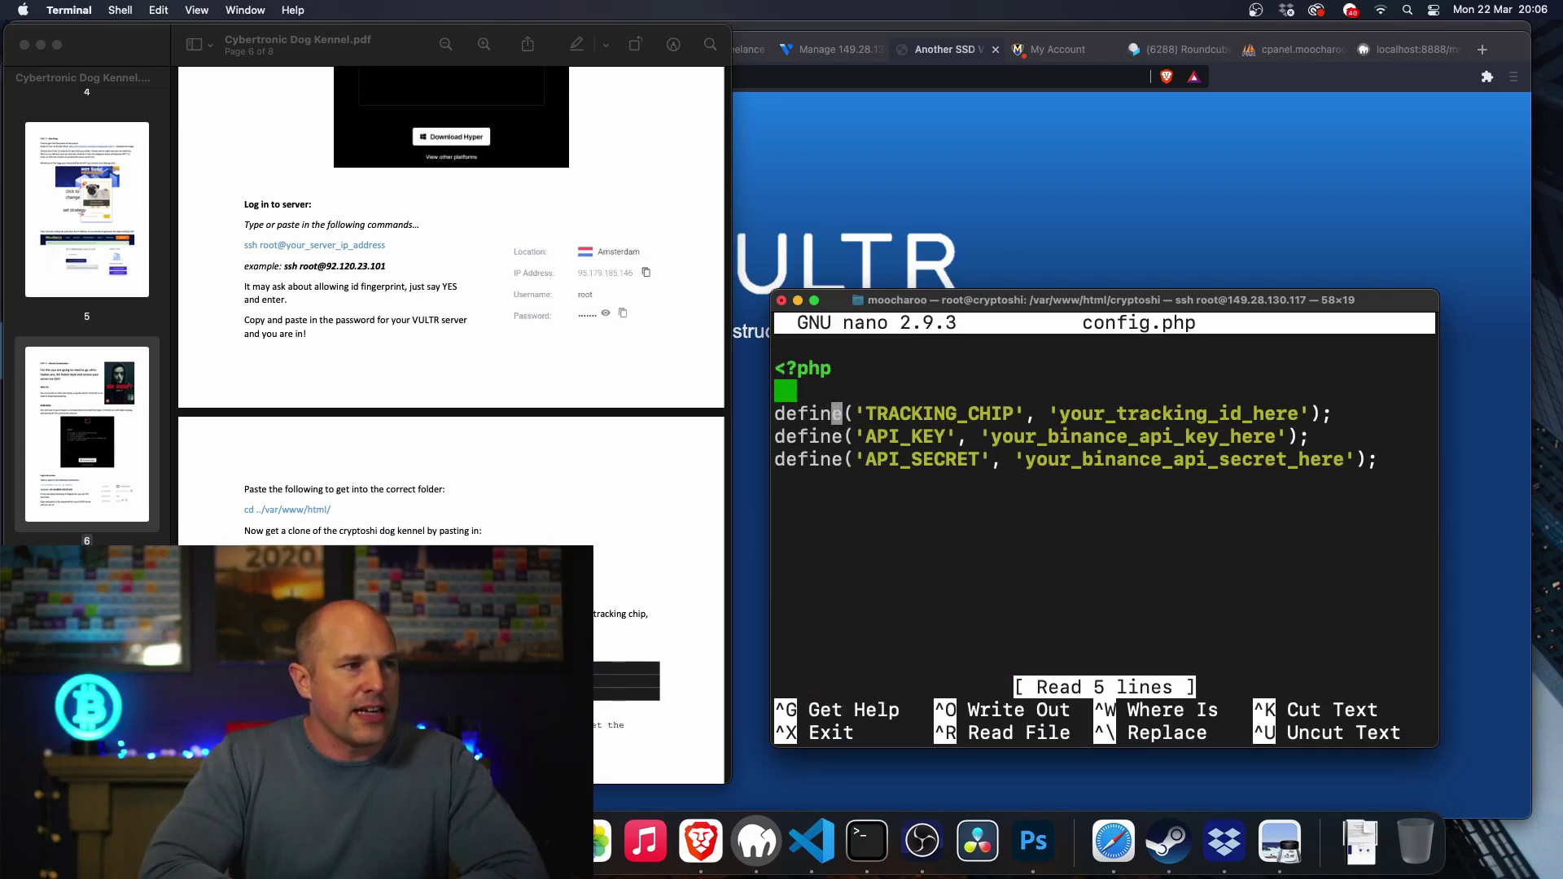
{"action": "key", "text": "Right"}
{"action": "key", "text": "Right"}
{"action": "key", "text": "Right"}
{"action": "key", "text": "Right"}
{"action": "key", "text": "Right"}
{"action": "key", "text": "Right"}
{"action": "key", "text": "Right"}
{"action": "key", "text": "Right"}
{"action": "key", "text": "Right"}
{"action": "key", "text": "Right"}
{"action": "key", "text": "Right"}
{"action": "key", "text": "Right"}
{"action": "key", "text": "Right"}
{"action": "key", "text": "Right"}
{"action": "key", "text": "Right"}
{"action": "key", "text": "Right"}
{"action": "key", "text": "Right"}
{"action": "key", "text": "Right"}
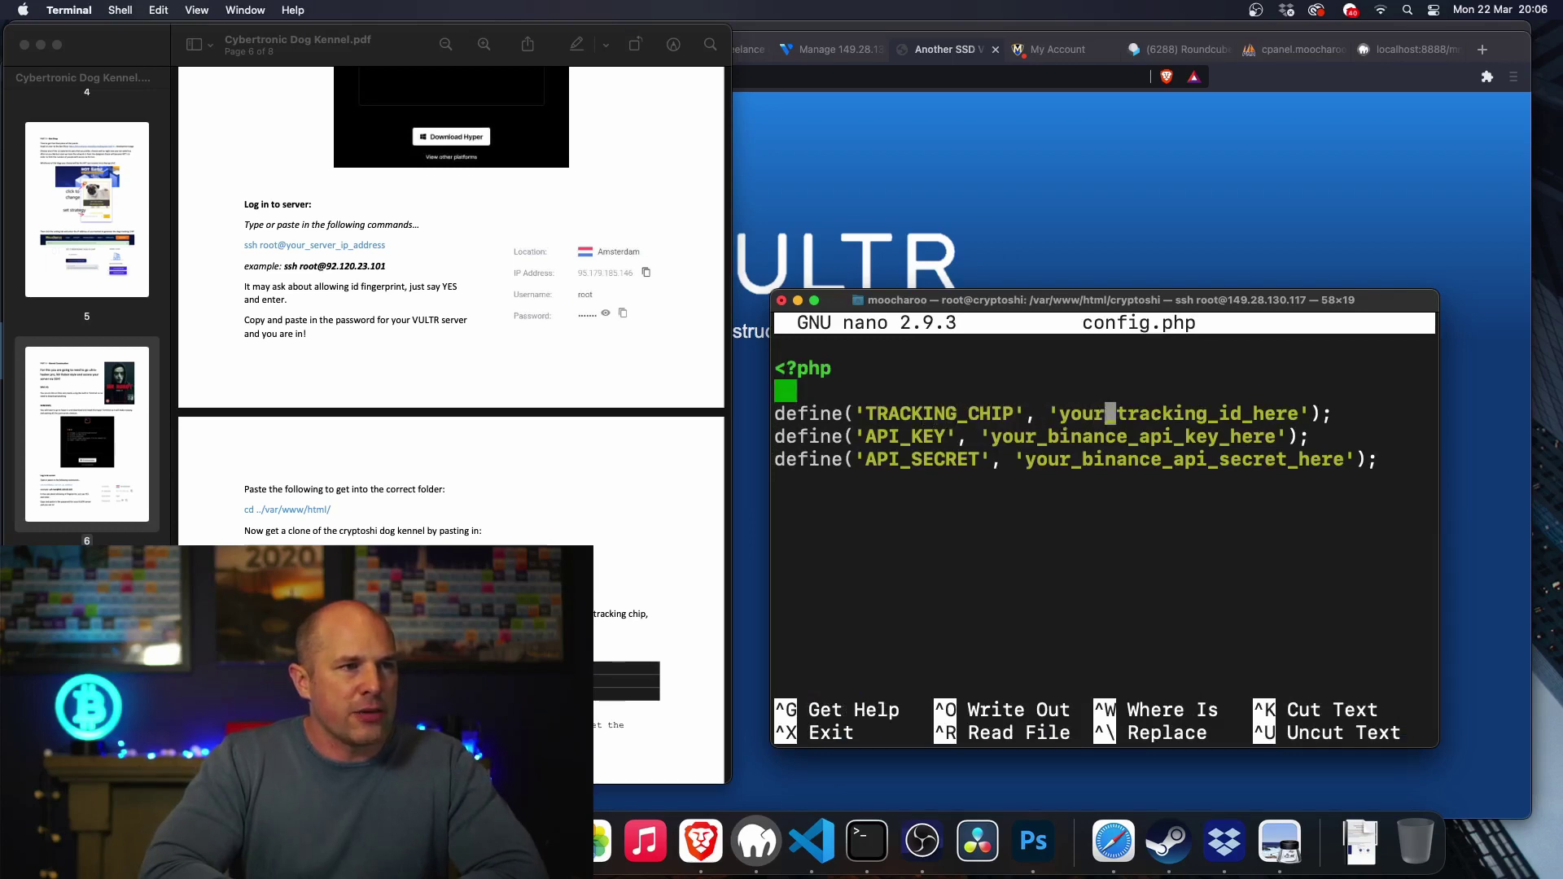
{"action": "key", "text": "Right"}
{"action": "key", "text": "Right"}
{"action": "key", "text": "Right"}
{"action": "key", "text": "Right"}
{"action": "key", "text": "Right"}
{"action": "key", "text": "Right"}
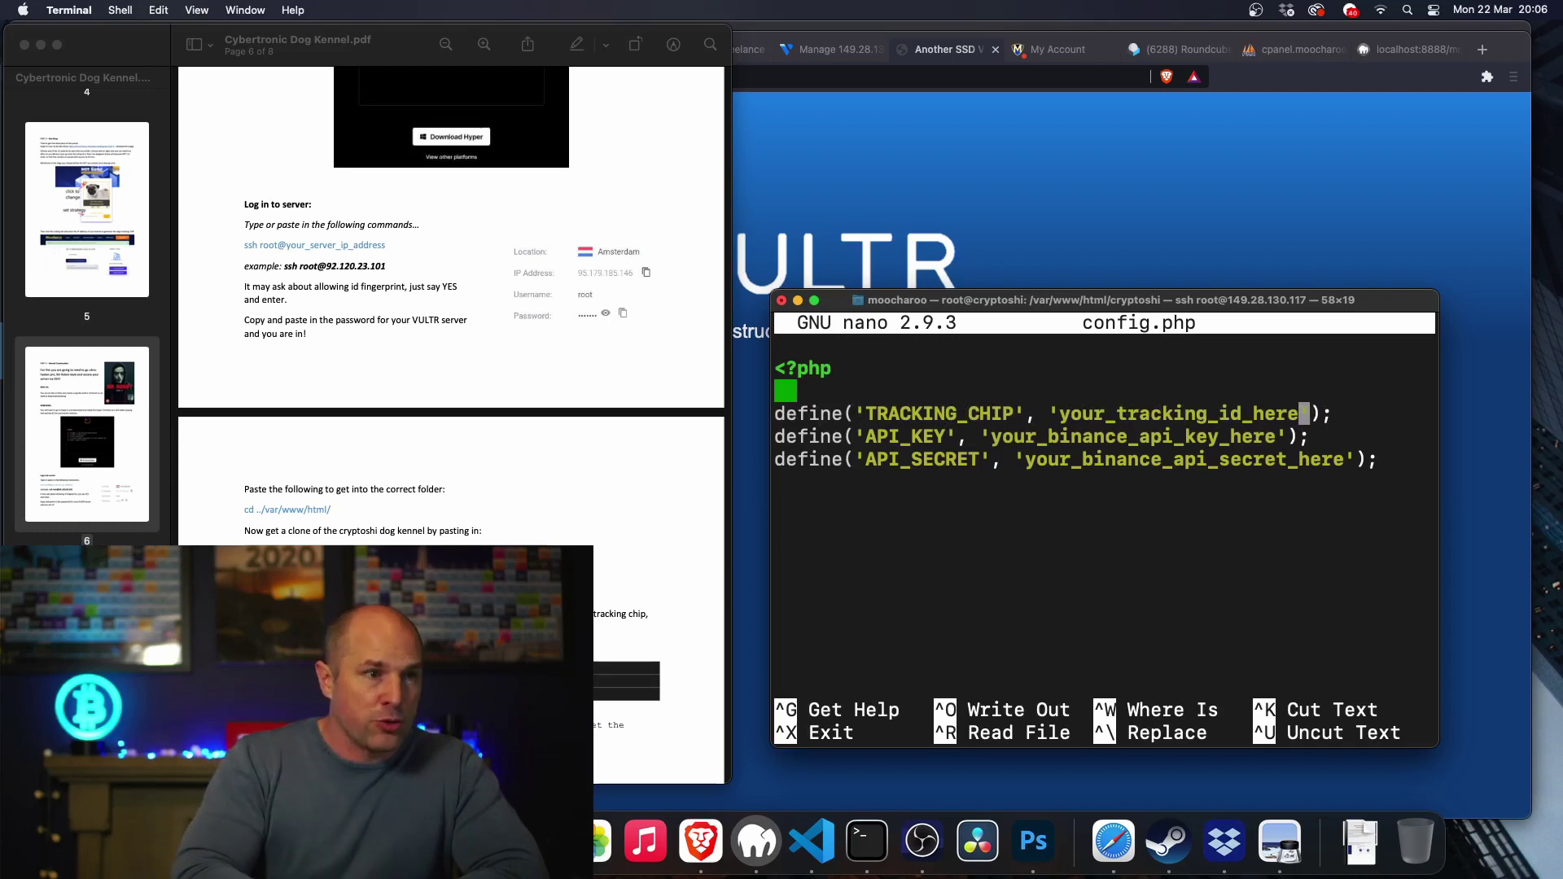
{"action": "key", "text": "BackSpace"}
{"action": "key", "text": "BackSpace"}
{"action": "key", "text": "BackSpace"}
{"action": "key", "text": "BackSpace"}
{"action": "key", "text": "BackSpace"}
{"action": "key", "text": "BackSpace"}
{"action": "key", "text": "BackSpace"}
{"action": "key", "text": "BackSpace"}
{"action": "key", "text": "BackSpace"}
{"action": "key", "text": "BackSpace"}
{"action": "key", "text": "BackSpace"}
{"action": "key", "text": "BackSpace"}
{"action": "key", "text": "BackSpace"}
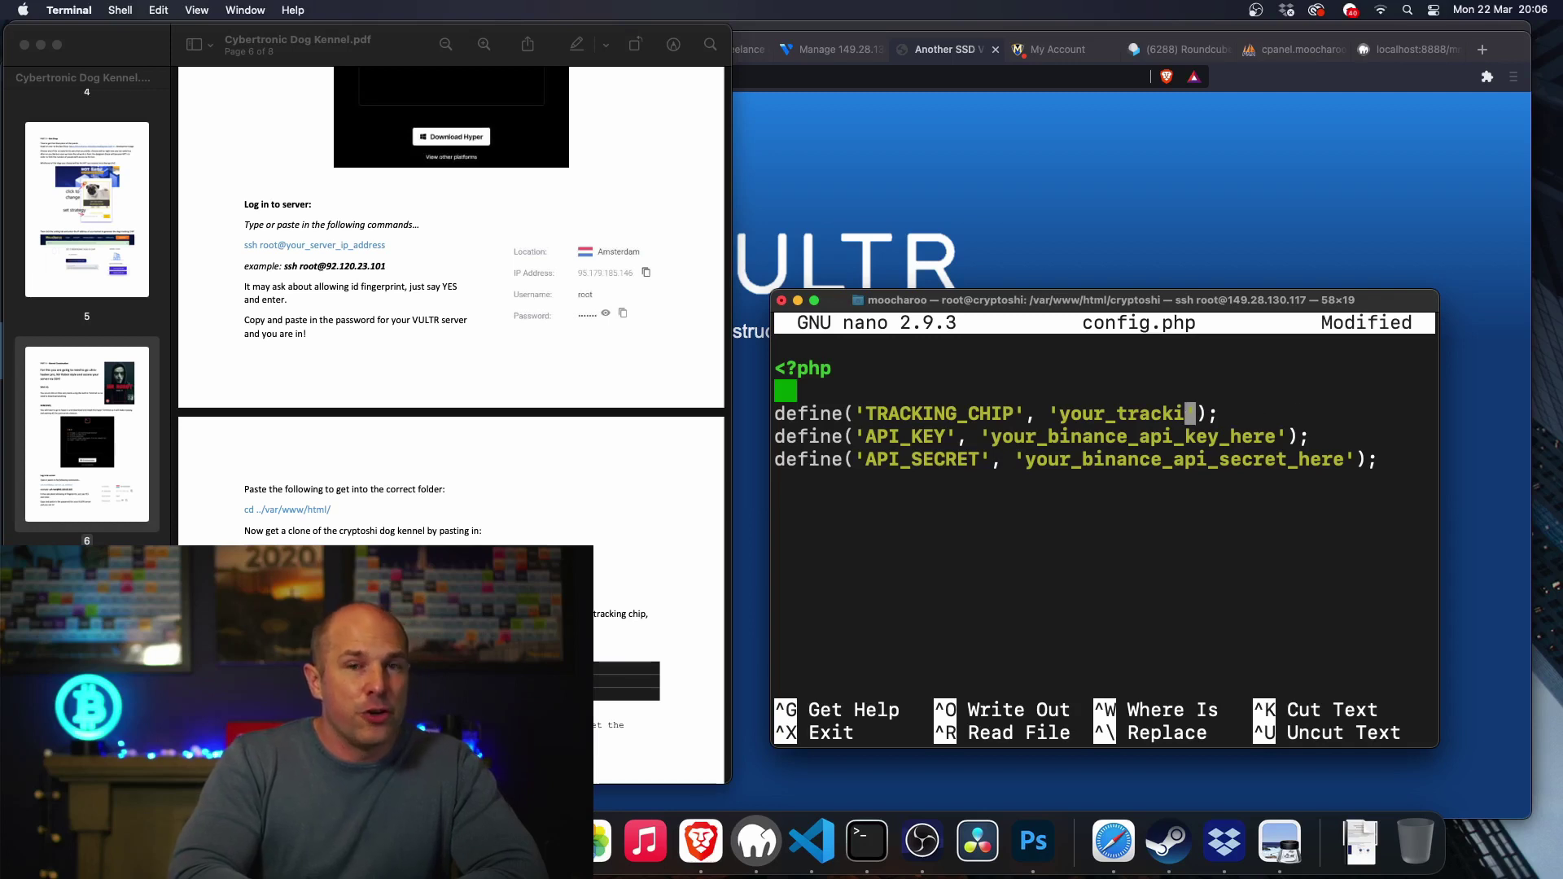
{"action": "key", "text": "BackSpace"}
{"action": "key", "text": "BackSpace"}
{"action": "key", "text": "BackSpace"}
{"action": "key", "text": "BackSpace"}
{"action": "key", "text": "BackSpace"}
{"action": "key", "text": "BackSpace"}
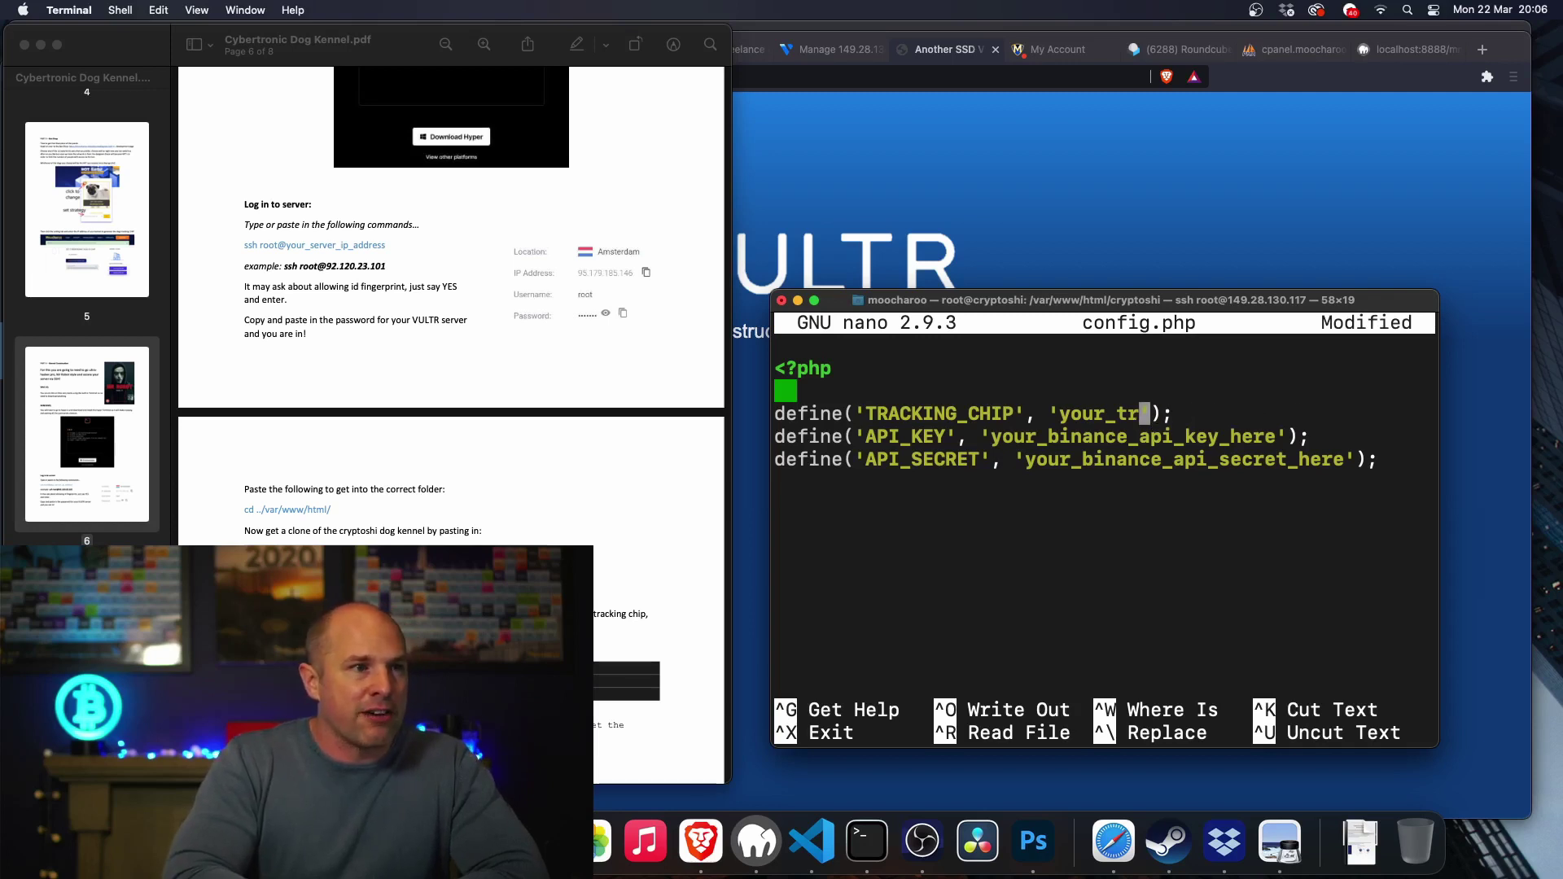
{"action": "key", "text": "BackSpace"}
{"action": "key", "text": "BackSpace"}
{"action": "key", "text": "BackSpace"}
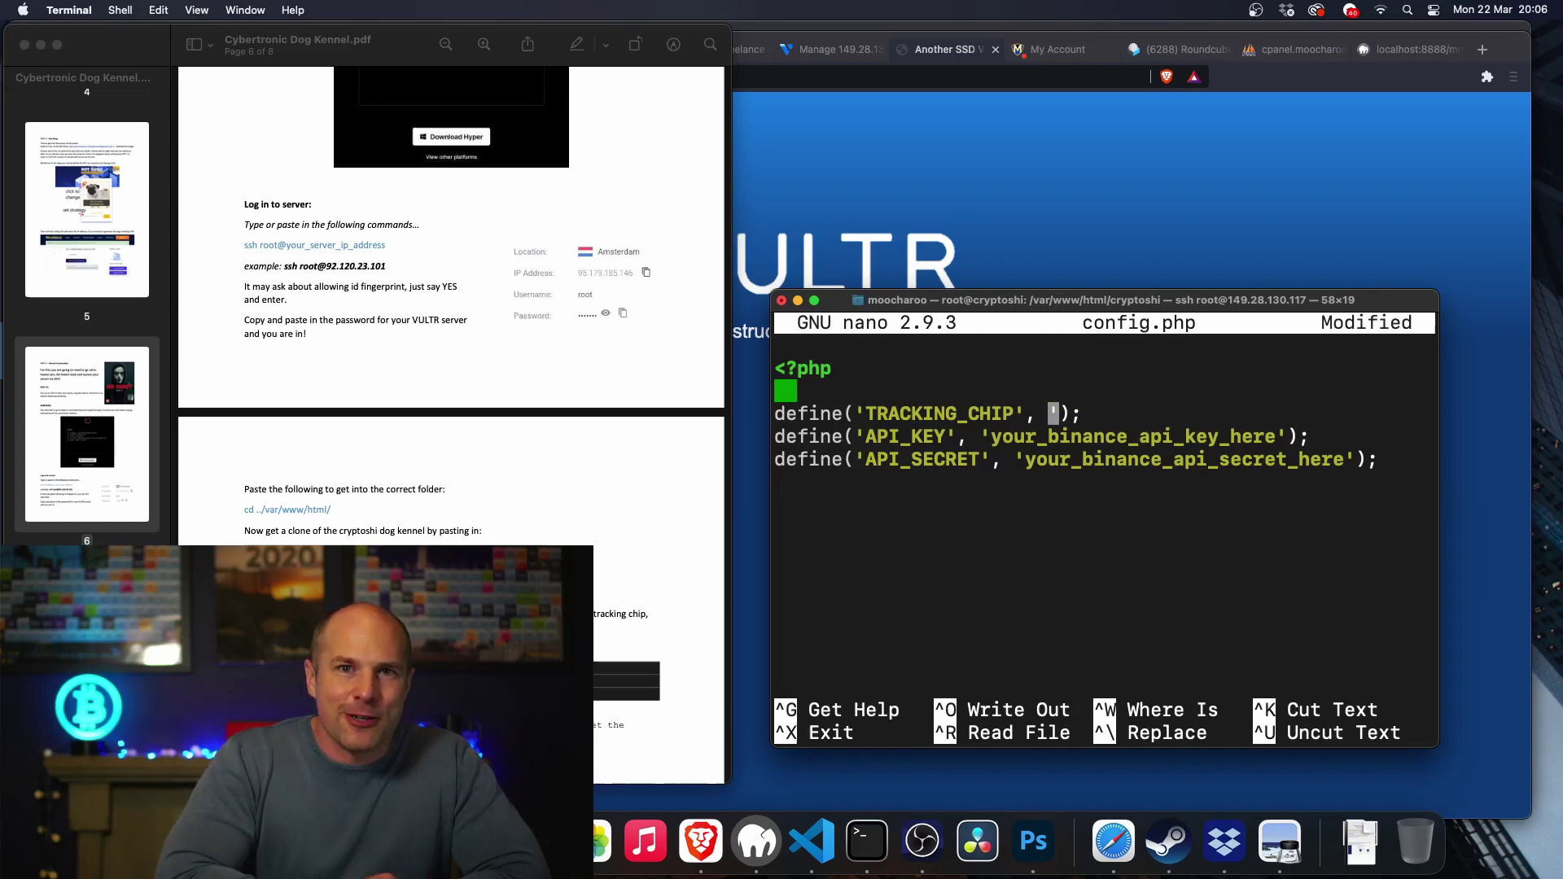
{"action": "type", "text": "'"}
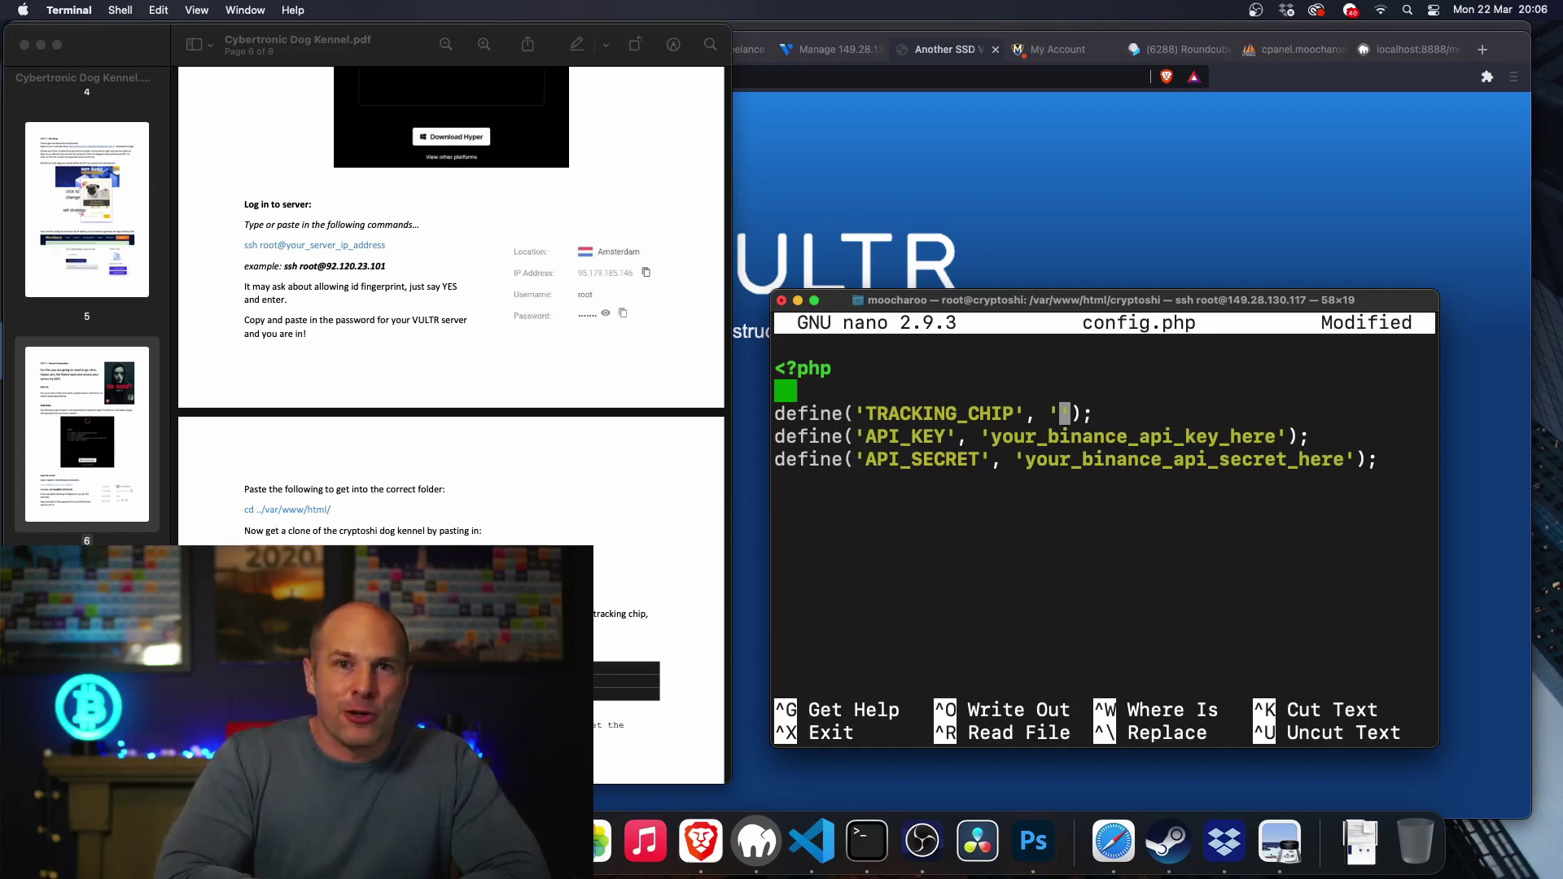
Step: Copy the tracking chip ID from the Moocharoo account page in the browser and paste it between the TRACKING_CHIP quotes in the terminal
{"action": "left_click", "coordinate": [1050, 47]}
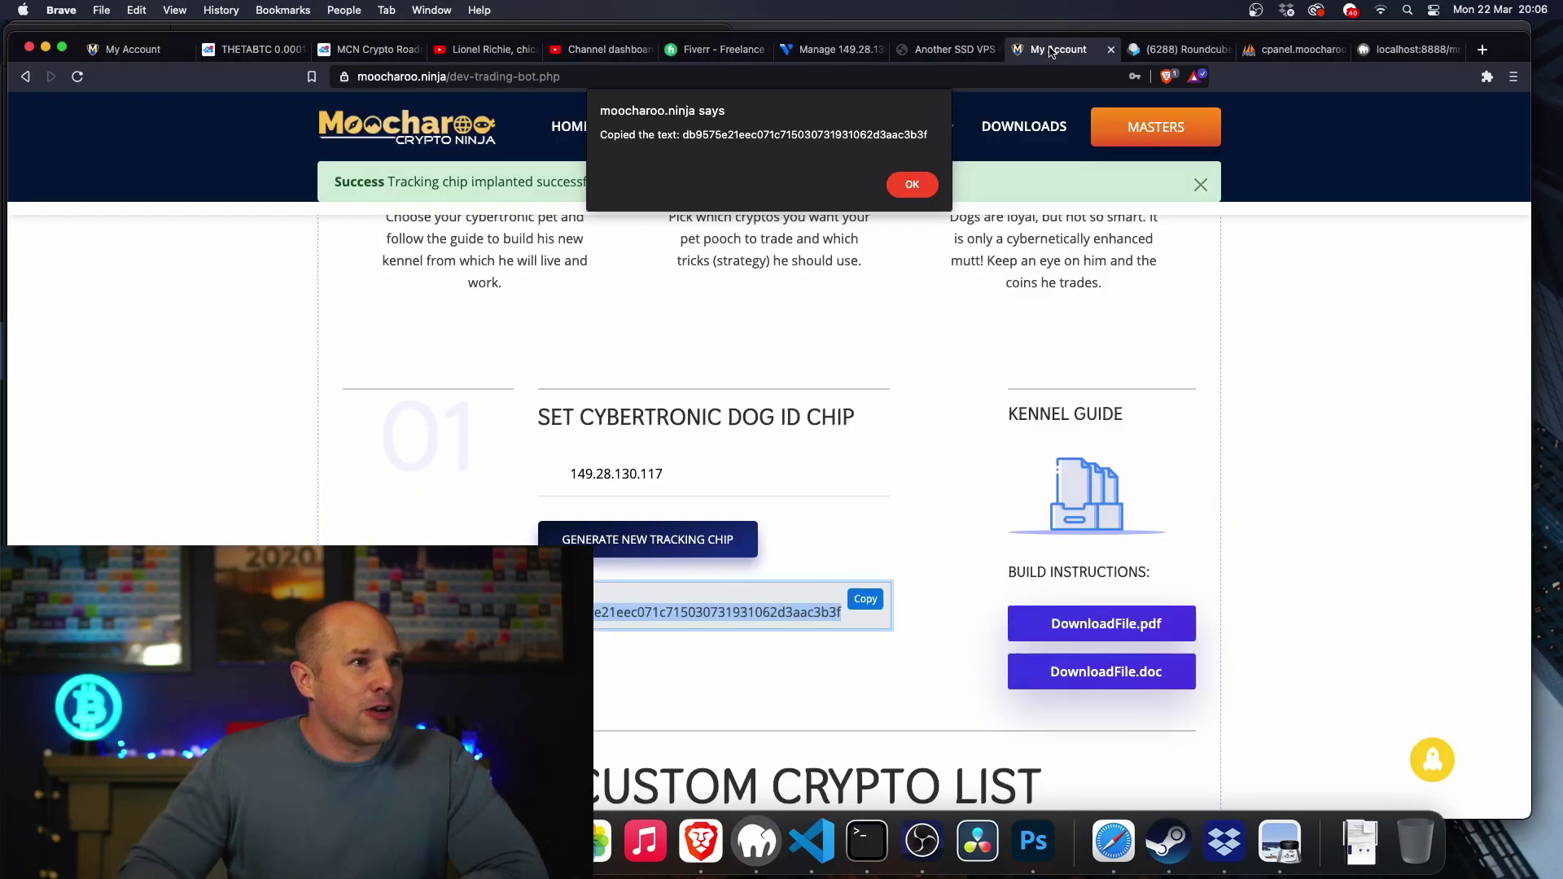
{"action": "left_click", "coordinate": [912, 184]}
{"action": "left_click", "coordinate": [865, 601]}
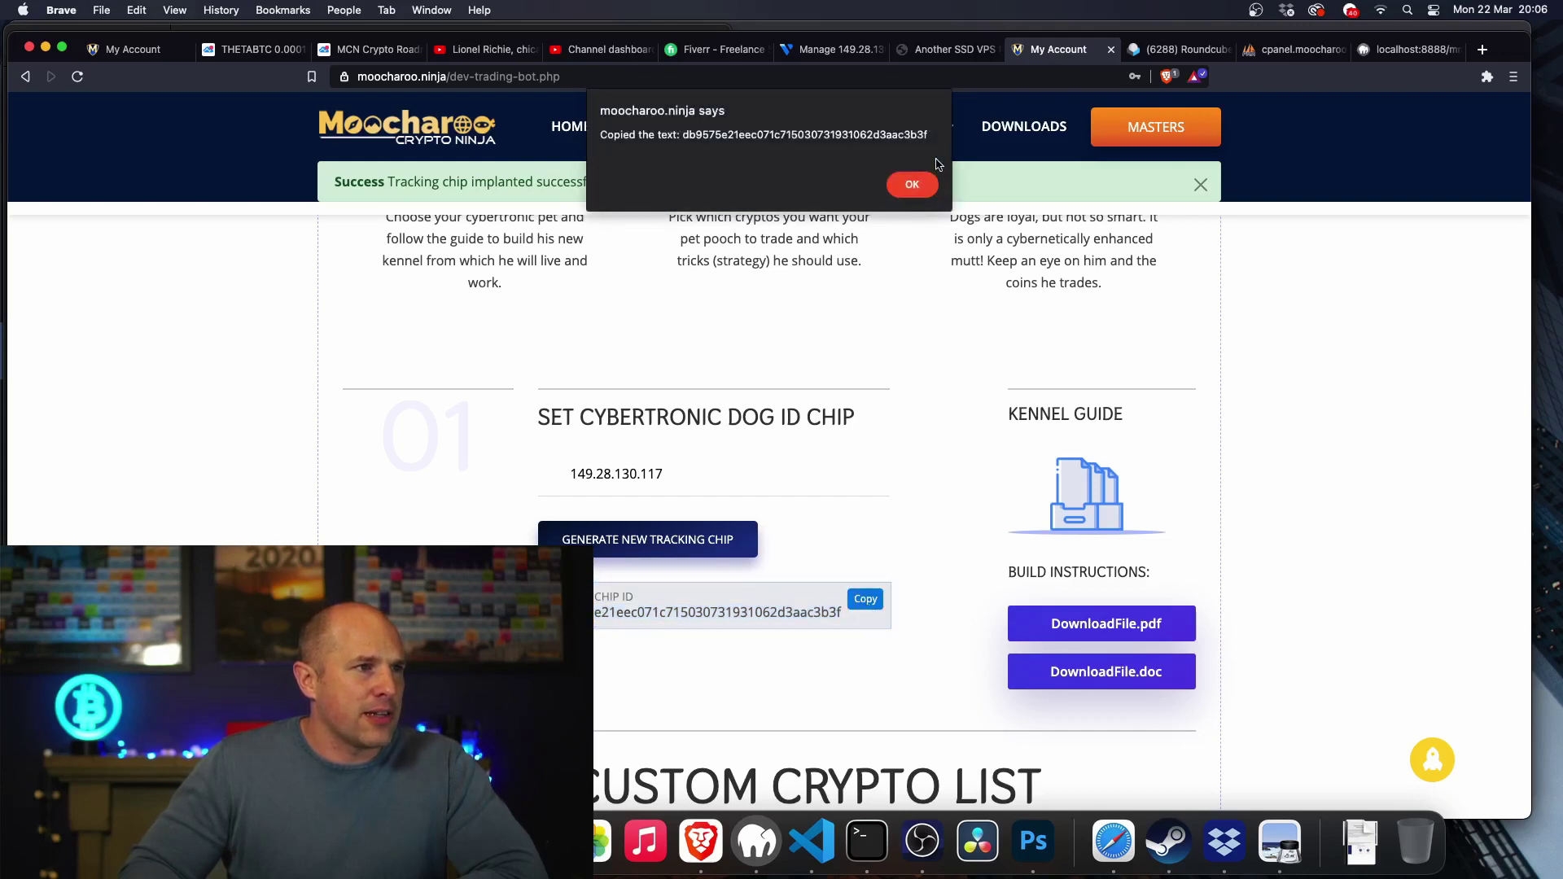
{"action": "left_click", "coordinate": [911, 184]}
{"action": "left_click", "coordinate": [861, 851]}
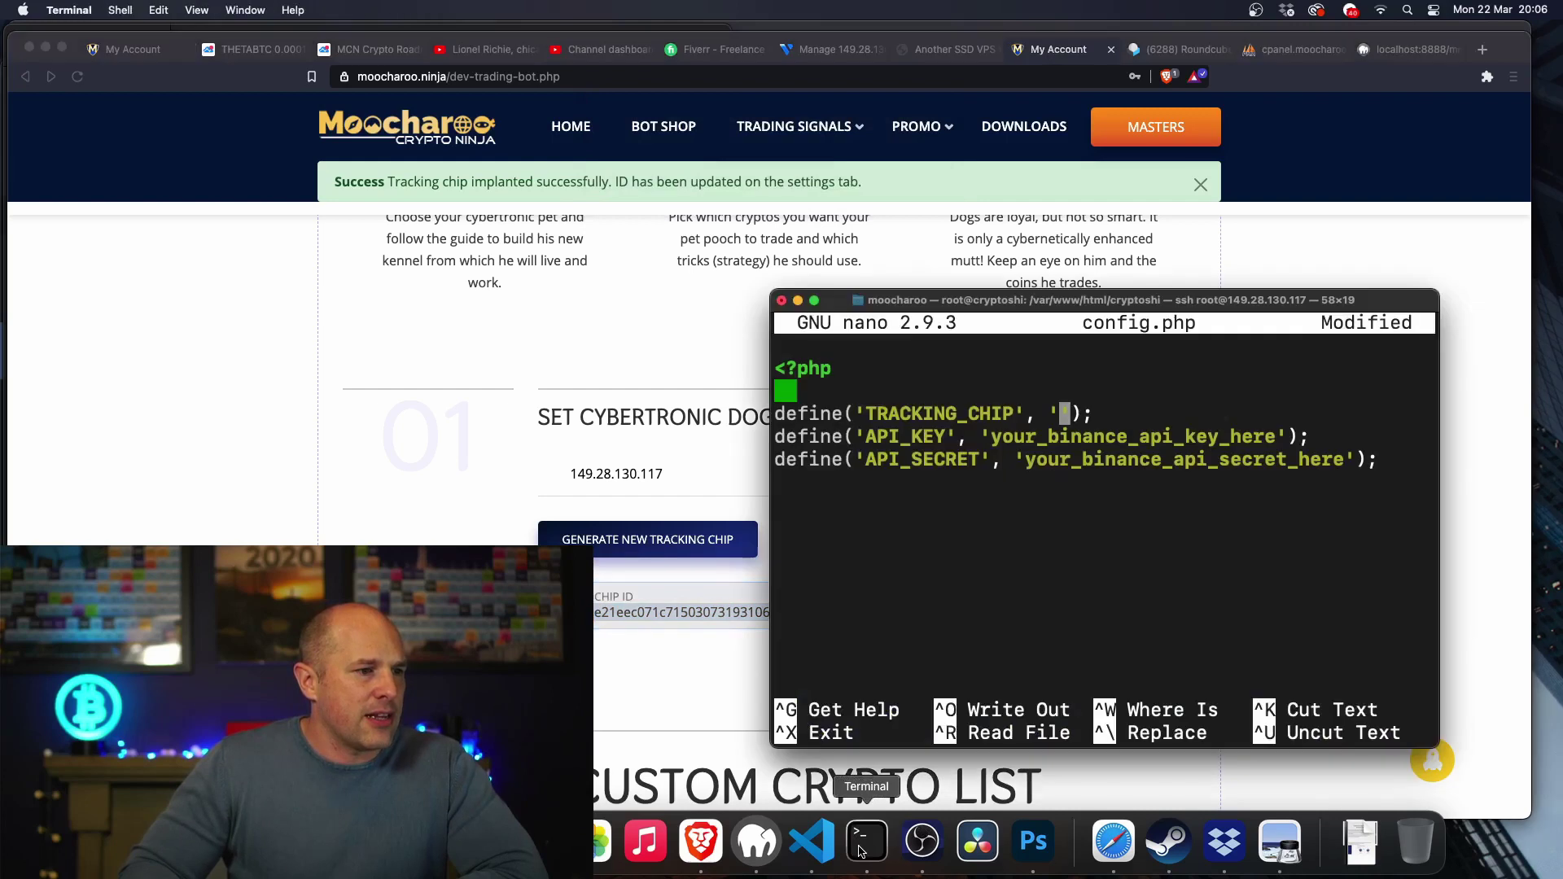
{"action": "right_click", "coordinate": [1064, 414]}
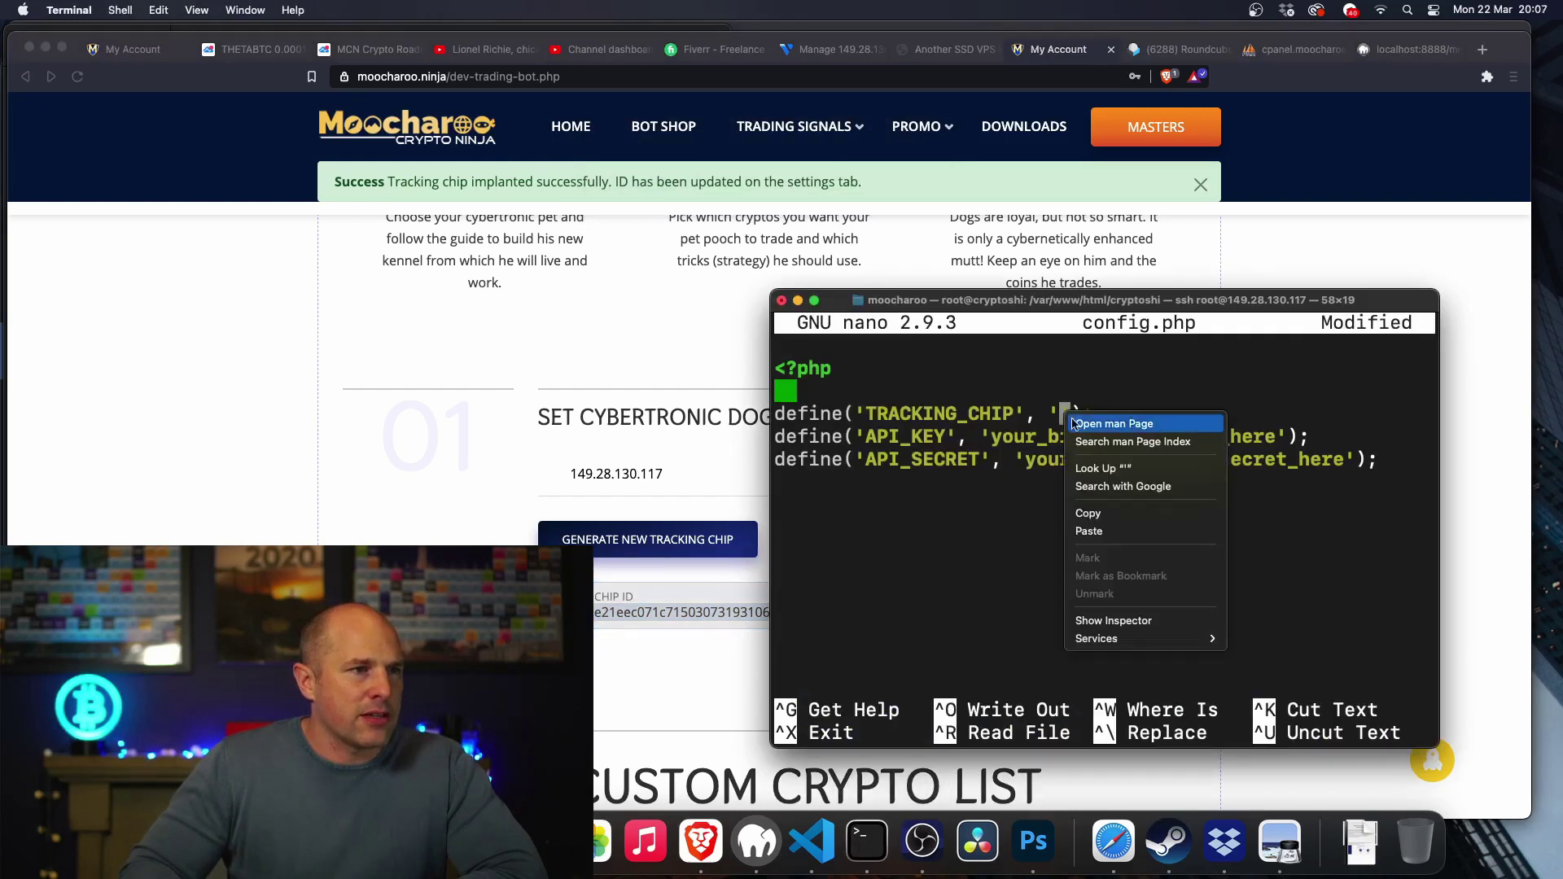
{"action": "left_click", "coordinate": [1098, 528]}
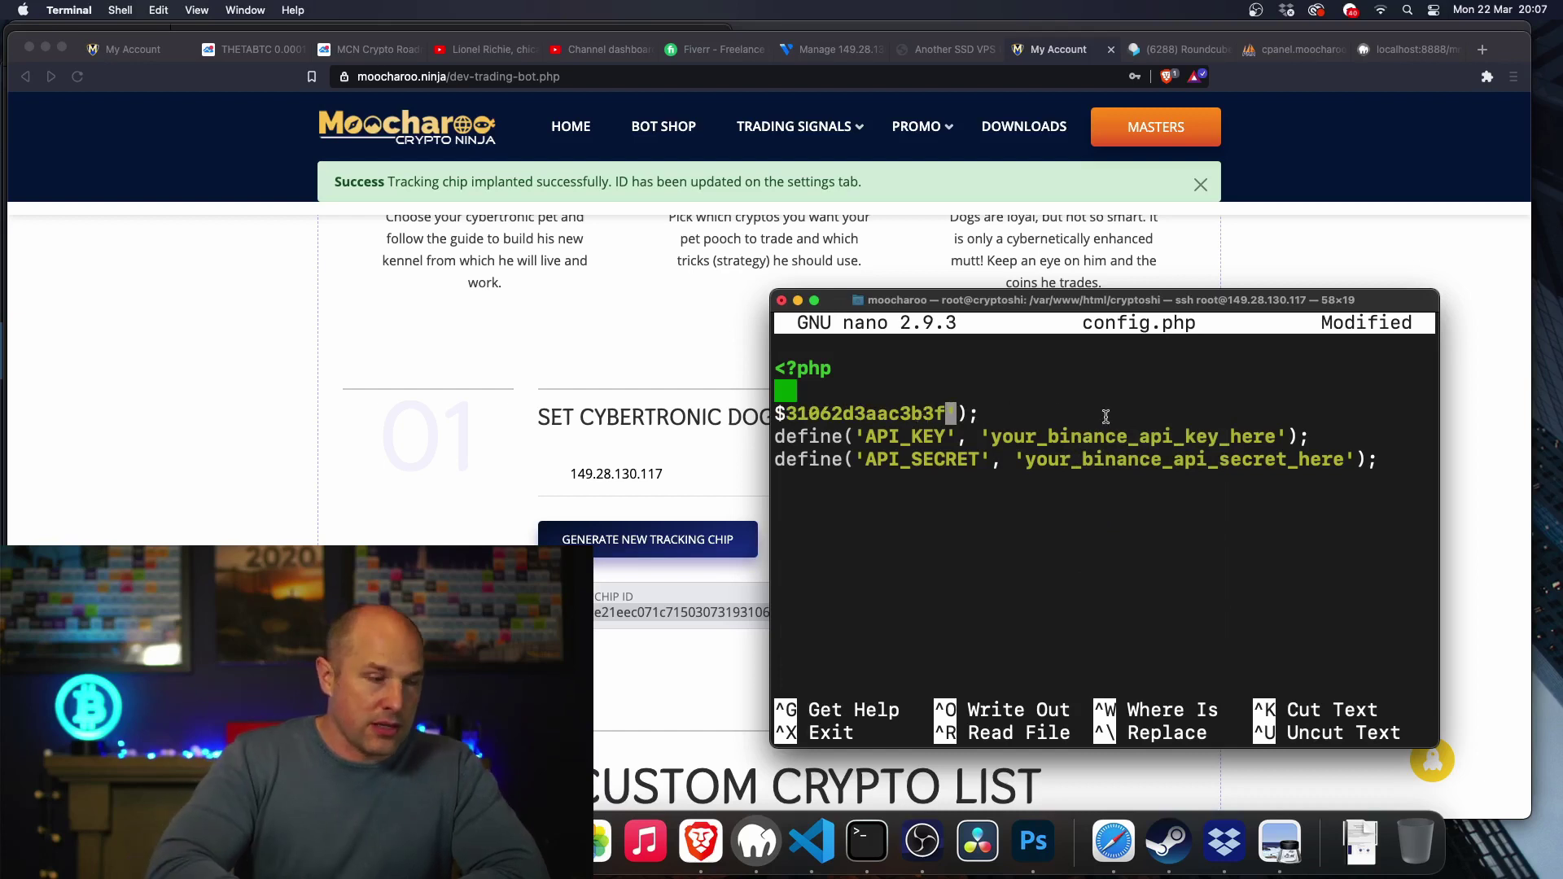
Step: Widen the terminal window to show the full TRACKING_CHIP line, then save config.php under the same name and exit nano
{"action": "key", "text": "Down"}
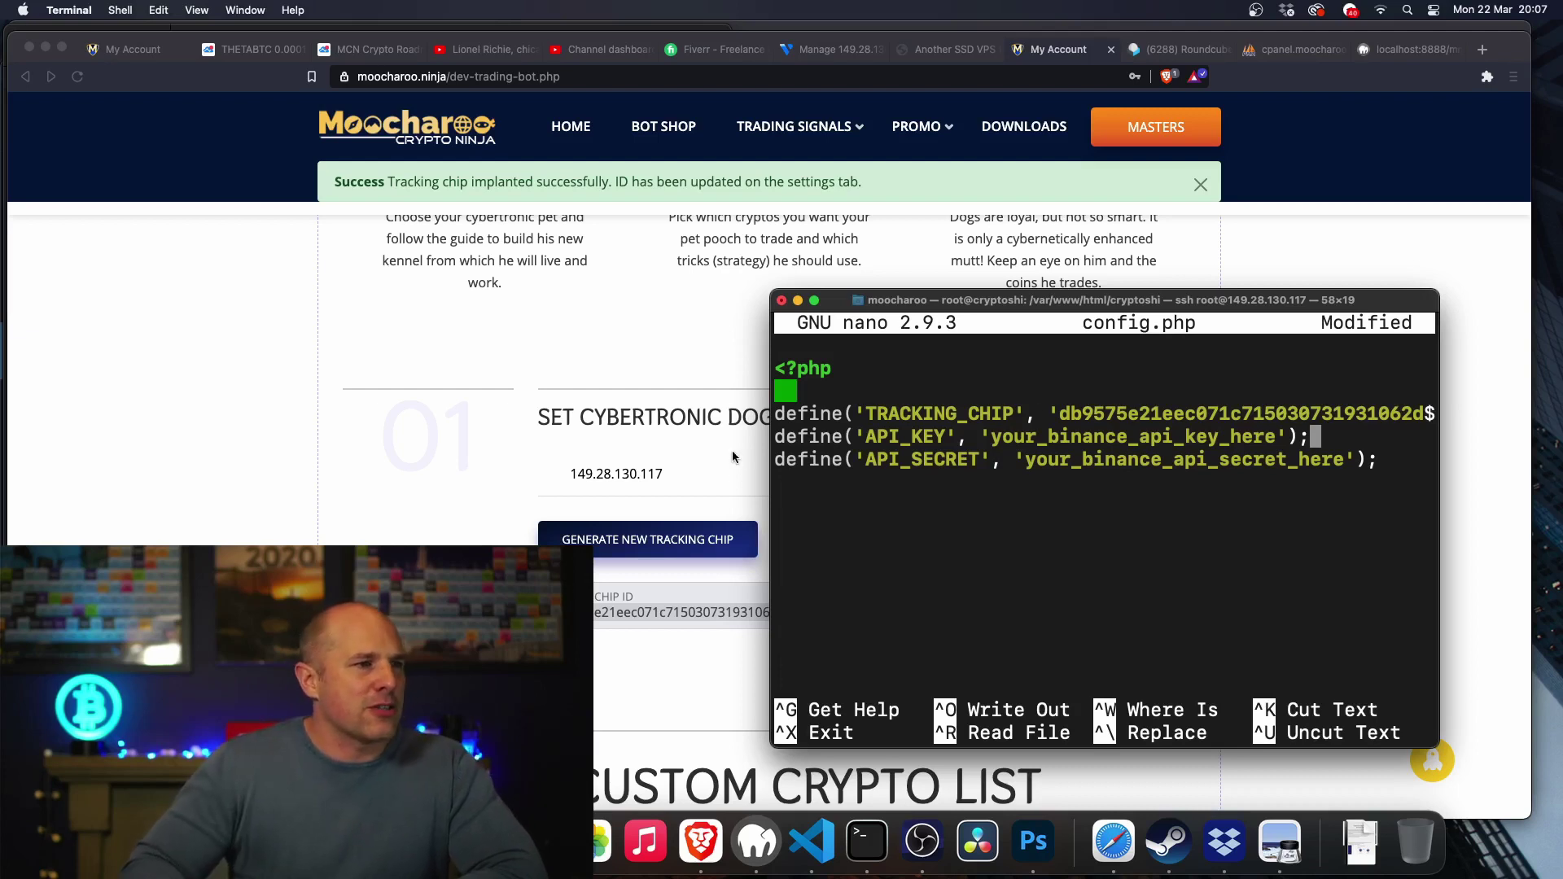
{"action": "left_click_drag", "start_coordinate": [771, 486], "coordinate": [609, 481]}
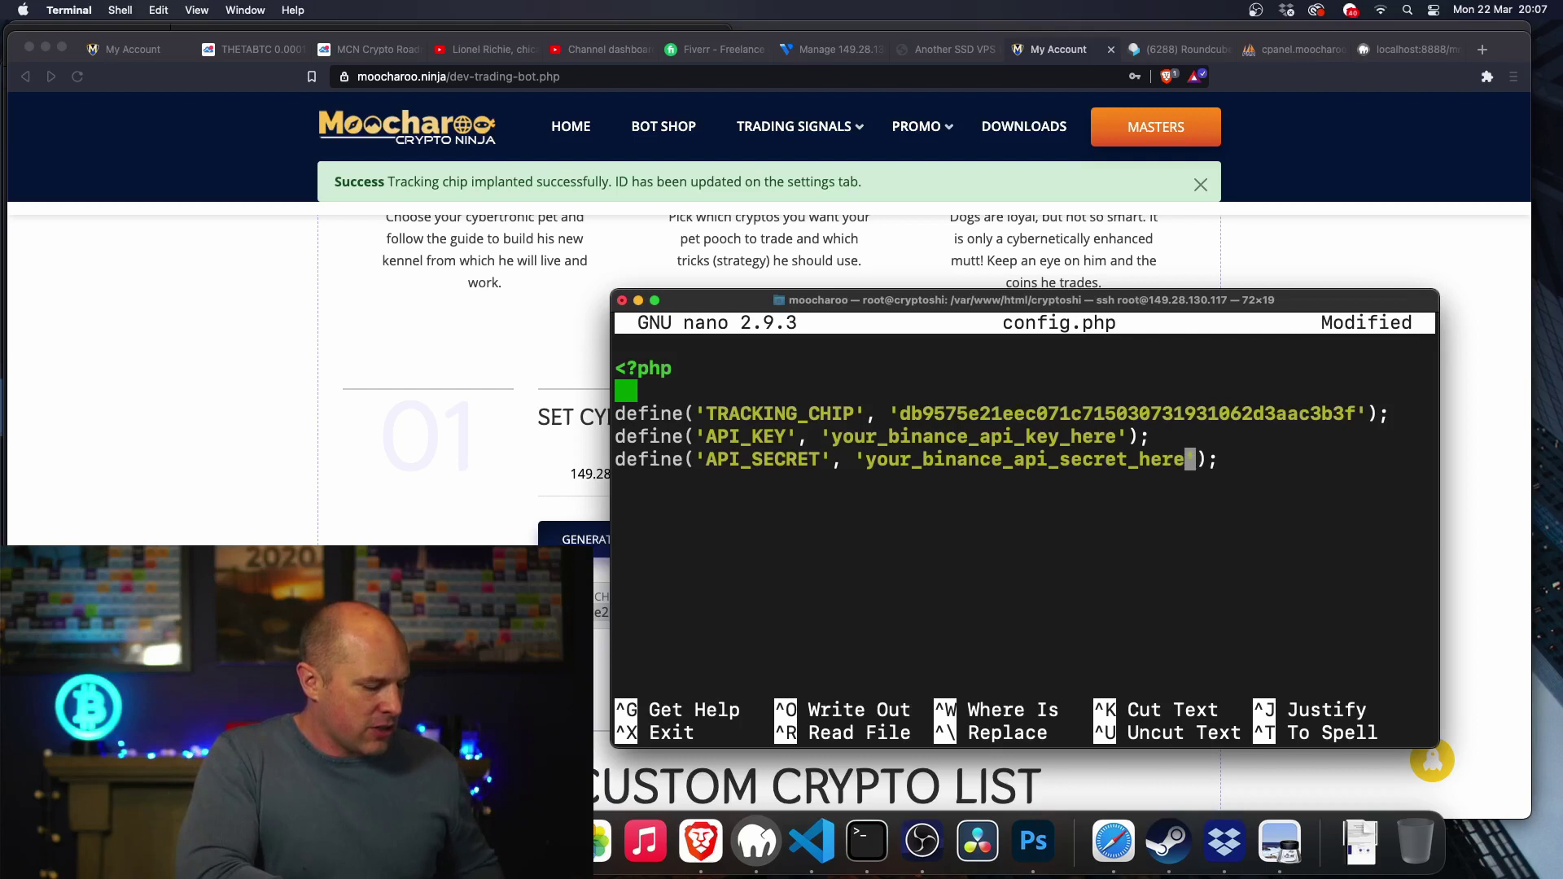
{"action": "key", "text": "ctrl+x"}
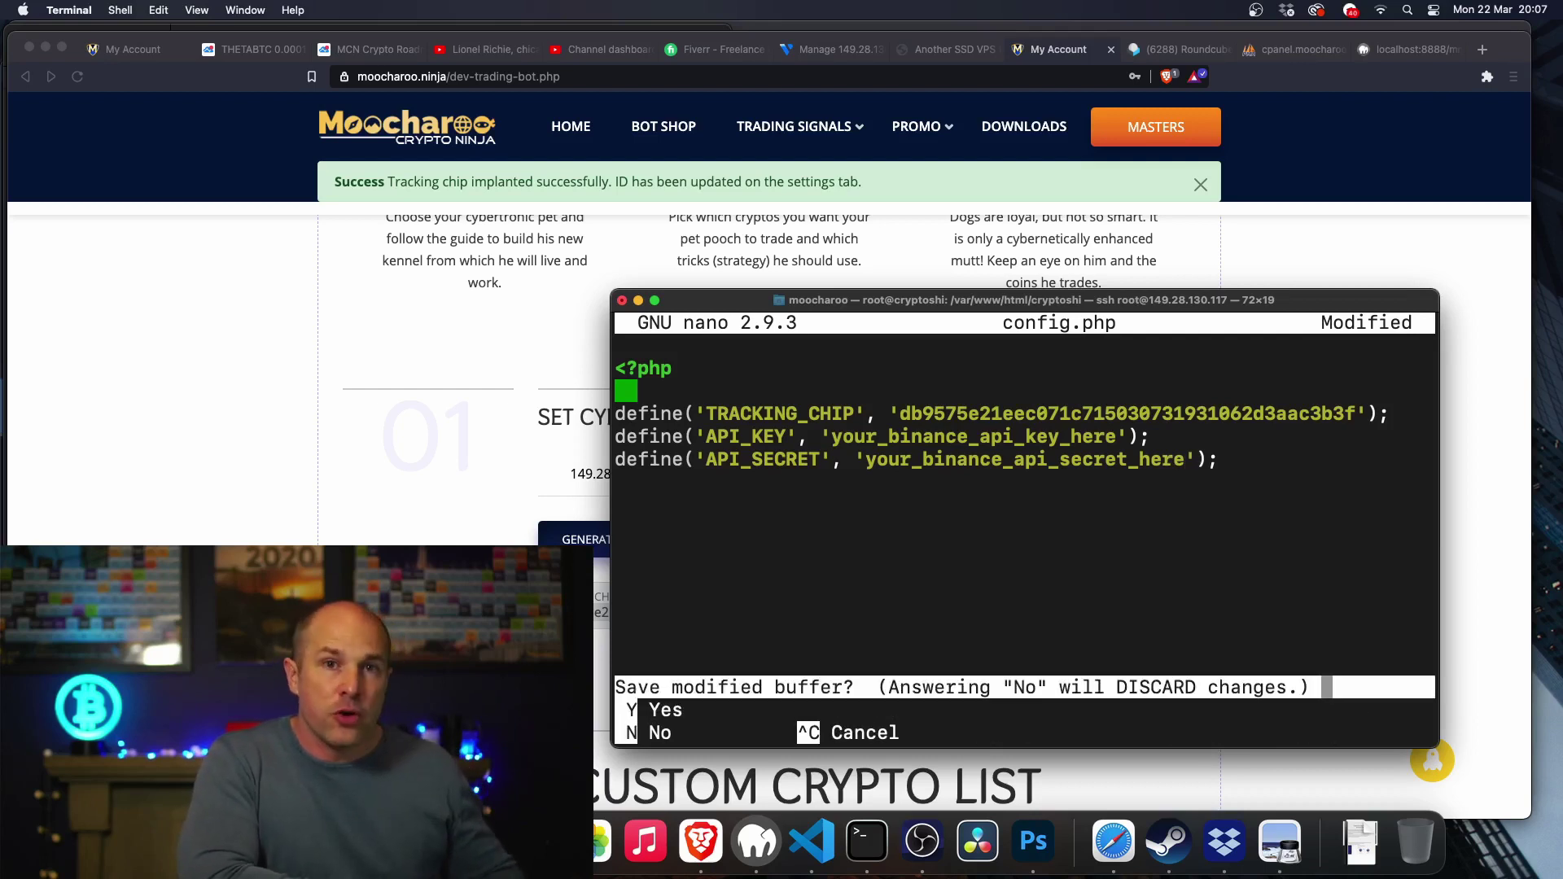
{"action": "key", "text": "y"}
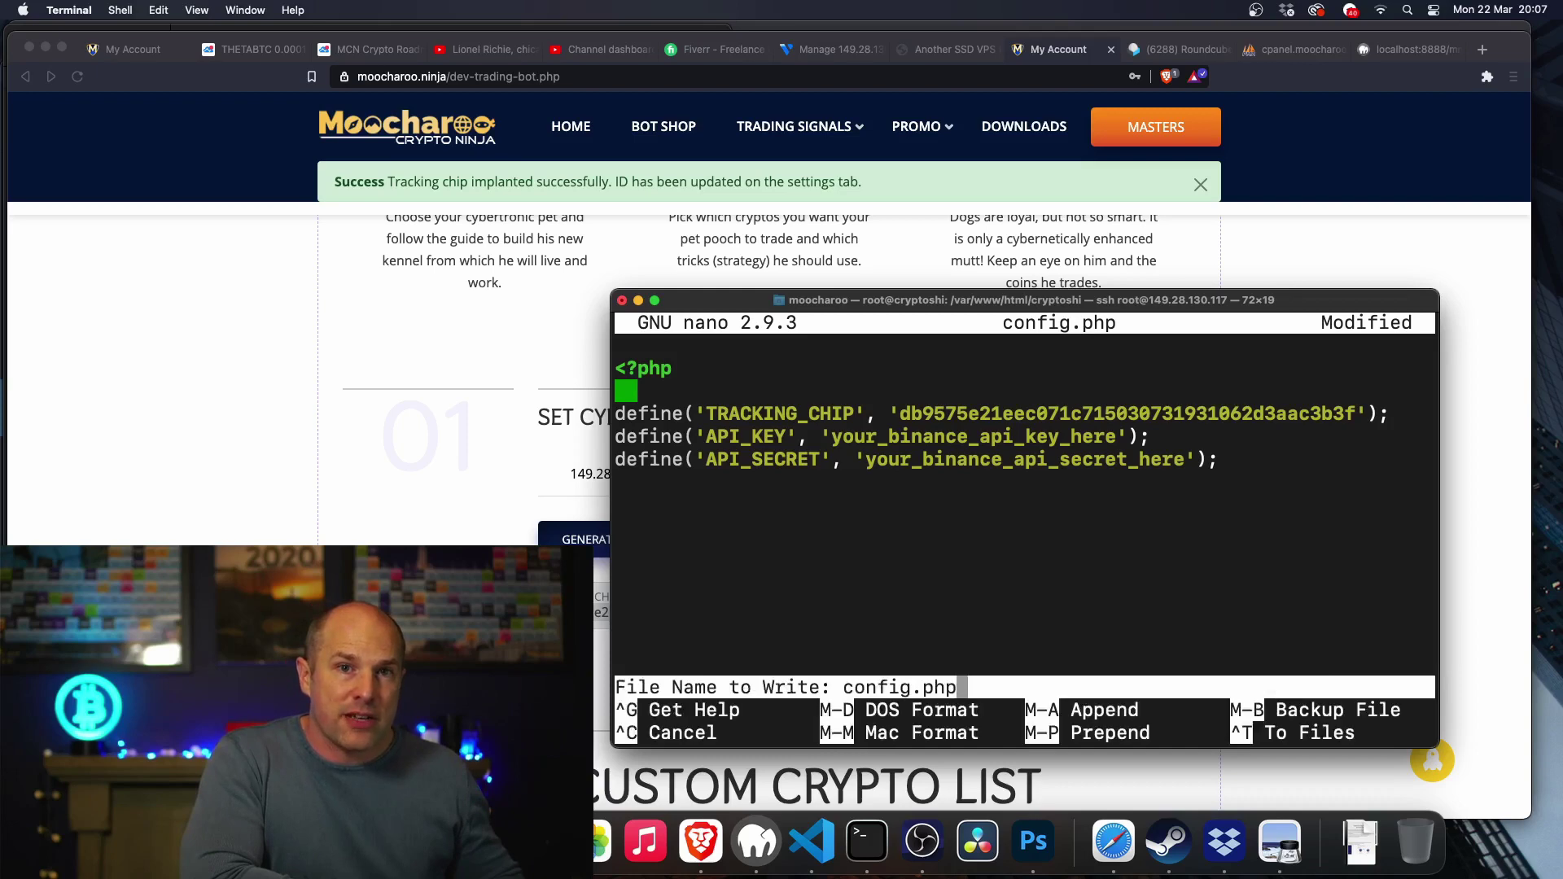
{"action": "key", "text": "Return"}
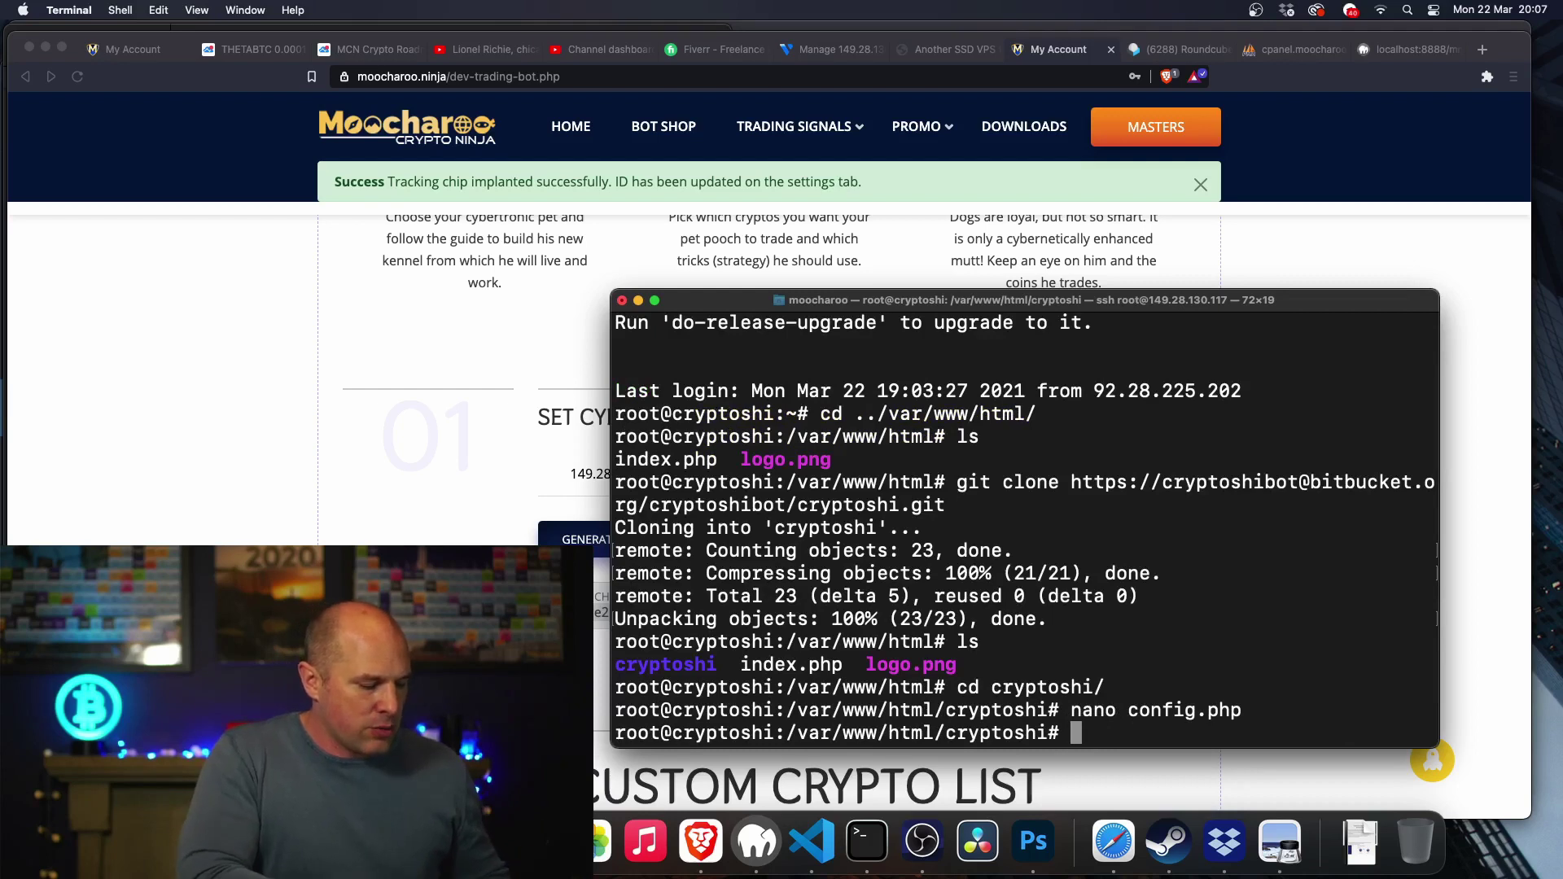
Step: Open the server's cron table for editing with crontab -e
{"action": "type", "text": "crontab"}
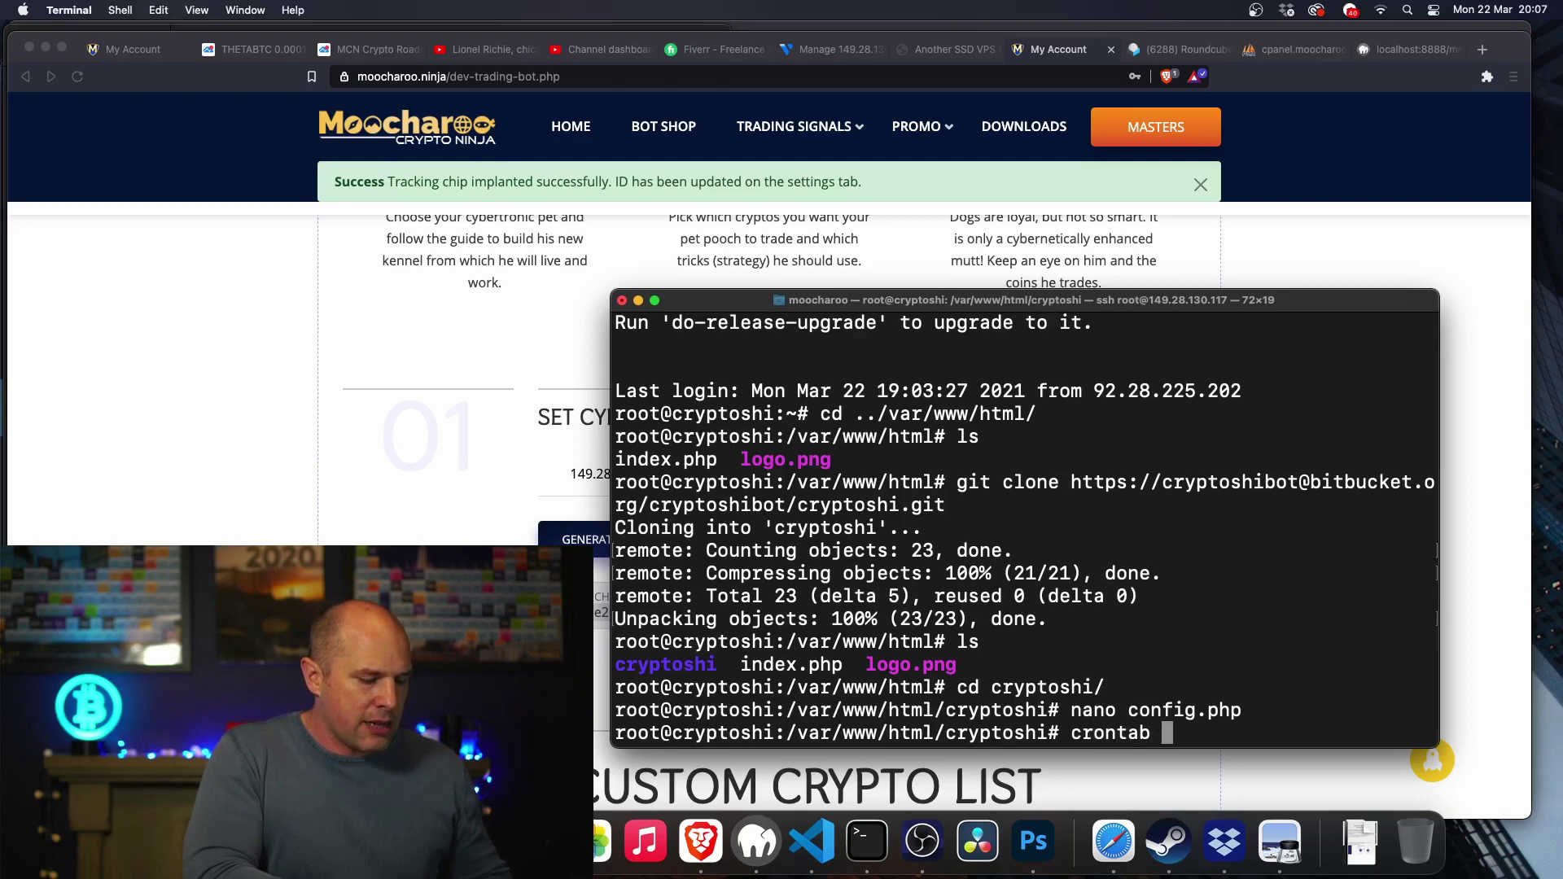
{"action": "type", "text": " -e"}
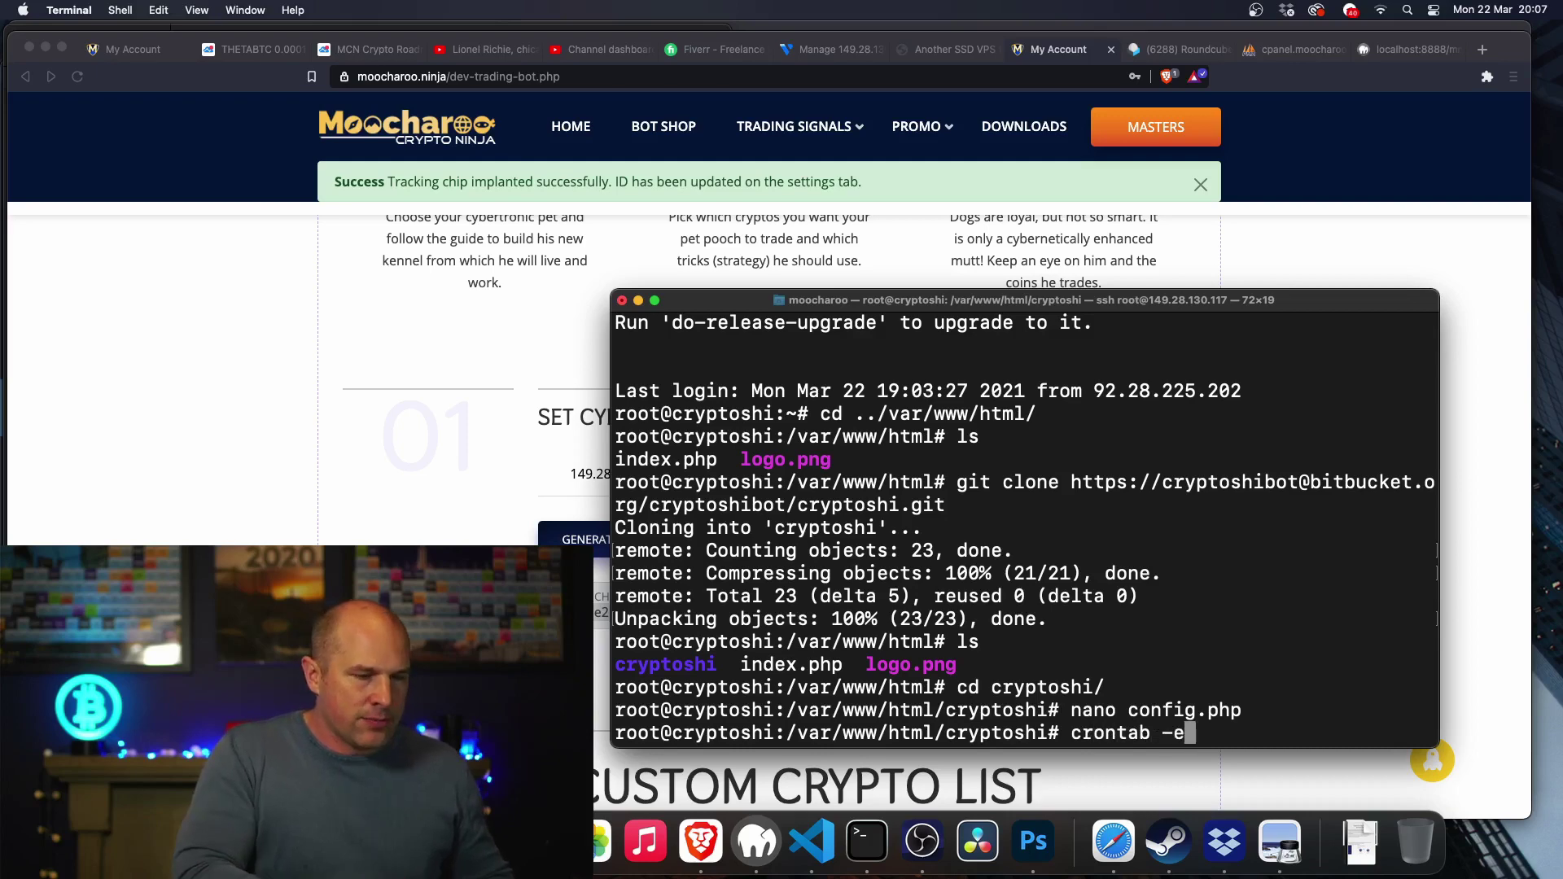
{"action": "key", "text": "Return"}
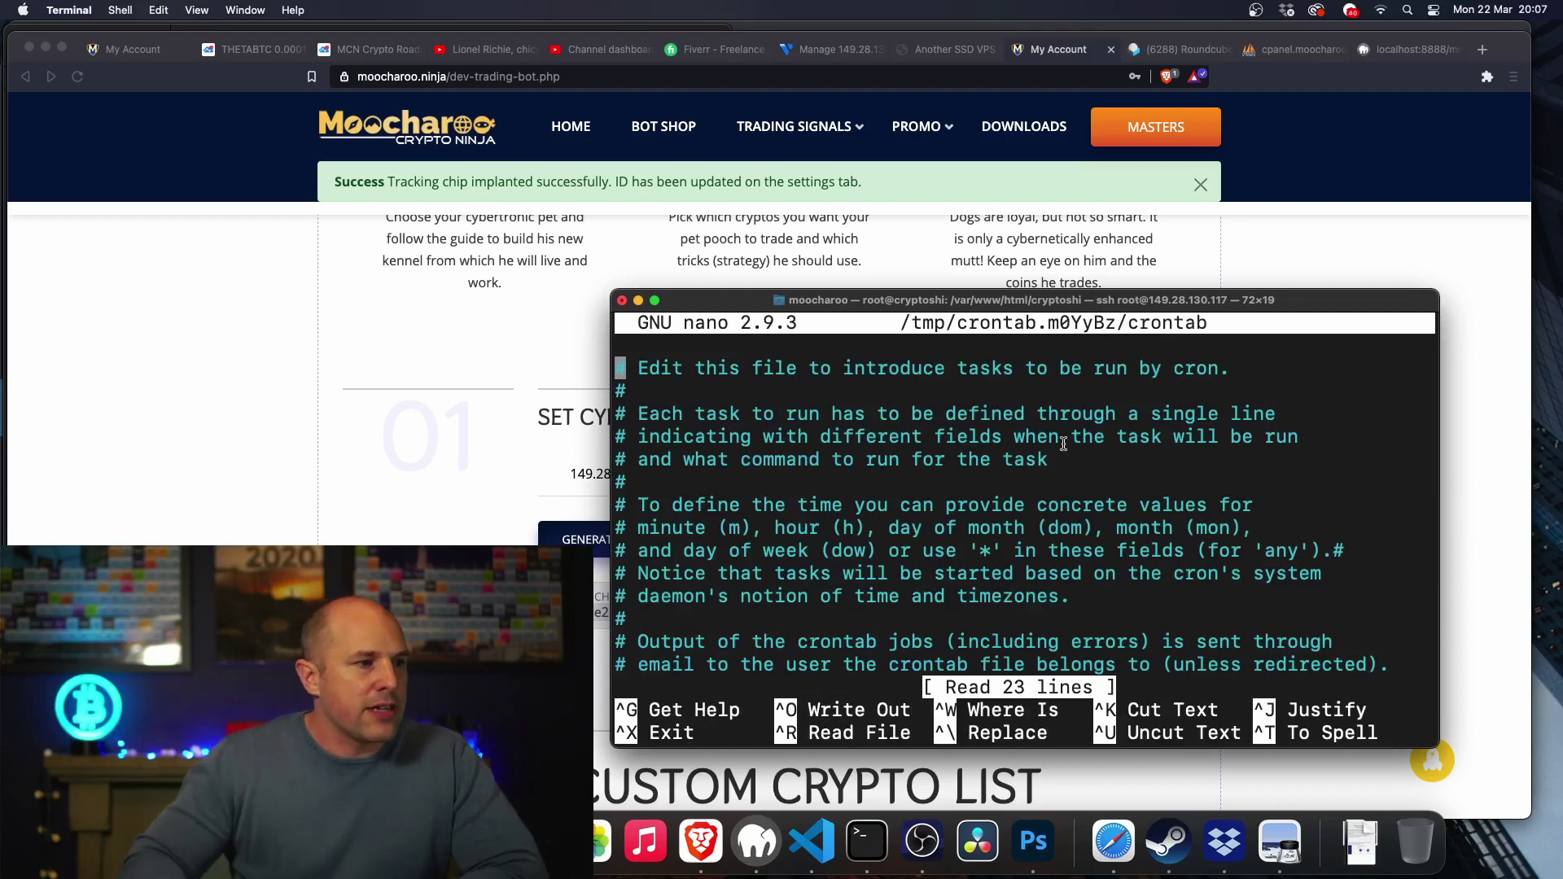
Step: Find and select the cron line 1 * * * * /usr/bin/php /var/www/html/cryptoshi/kennel.php in the kennel guide, and return to the terminal
{"action": "left_click", "coordinate": [1282, 843]}
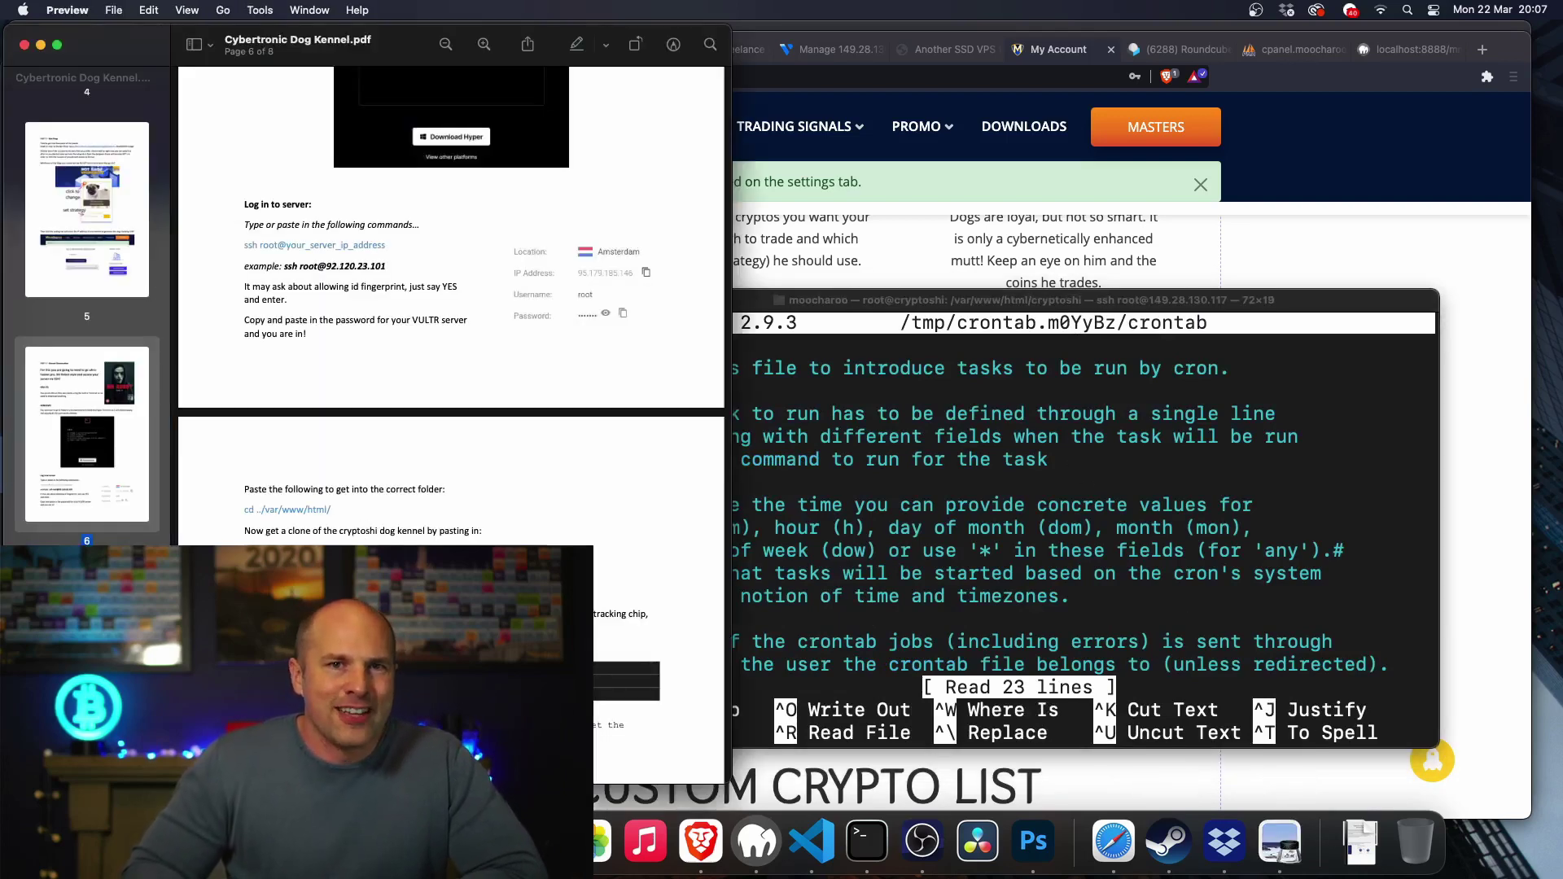
{"action": "scroll", "coordinate": [452, 407], "scroll_direction": "down", "scroll_amount": 10}
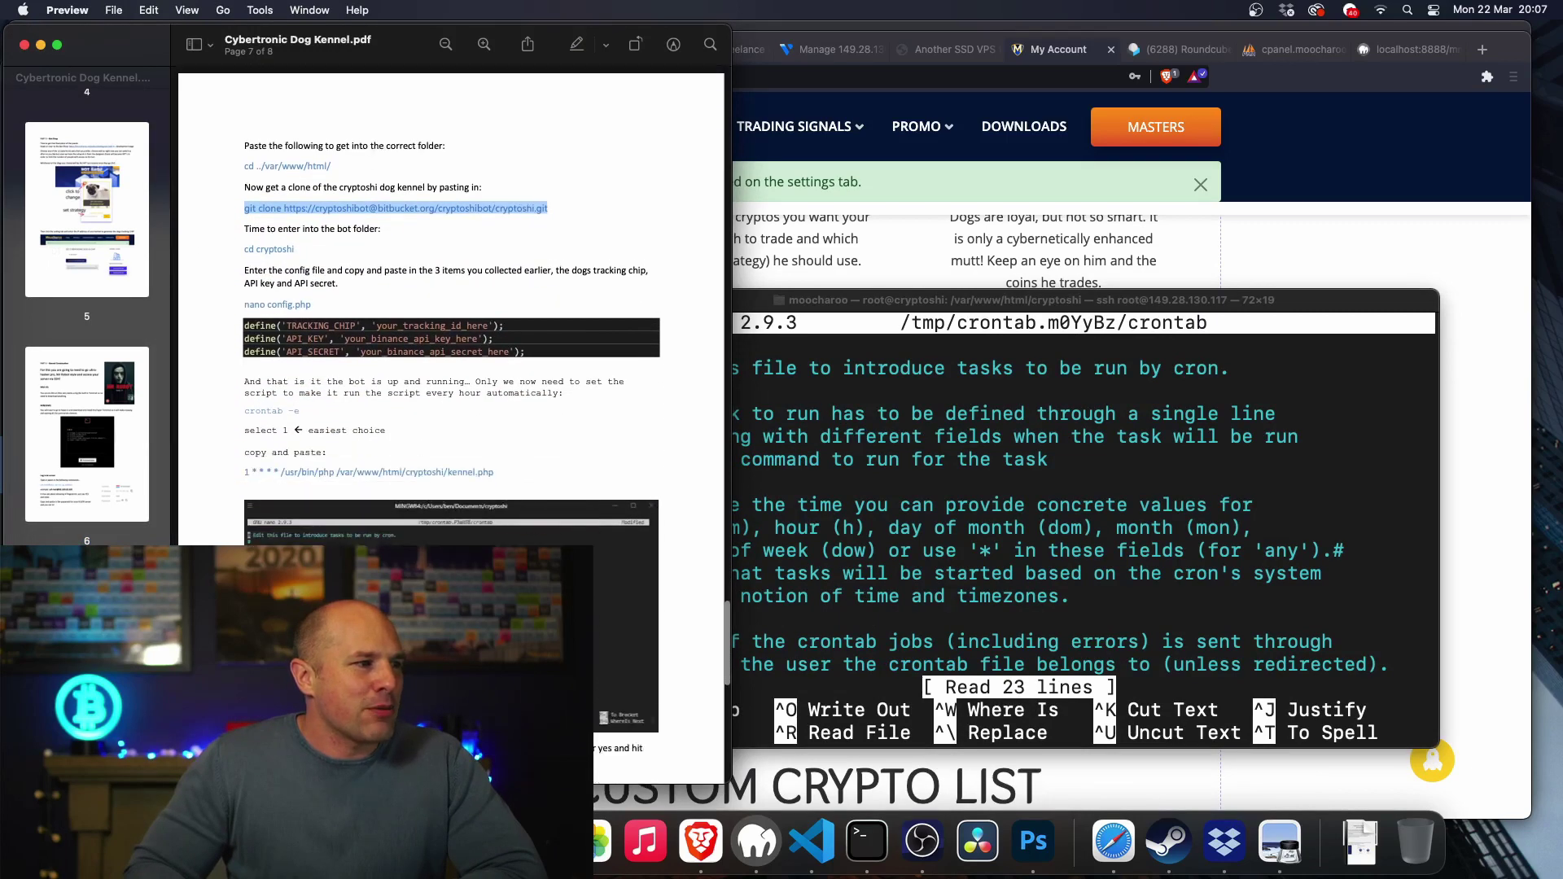
{"action": "scroll", "coordinate": [452, 407], "scroll_direction": "down", "scroll_amount": 1}
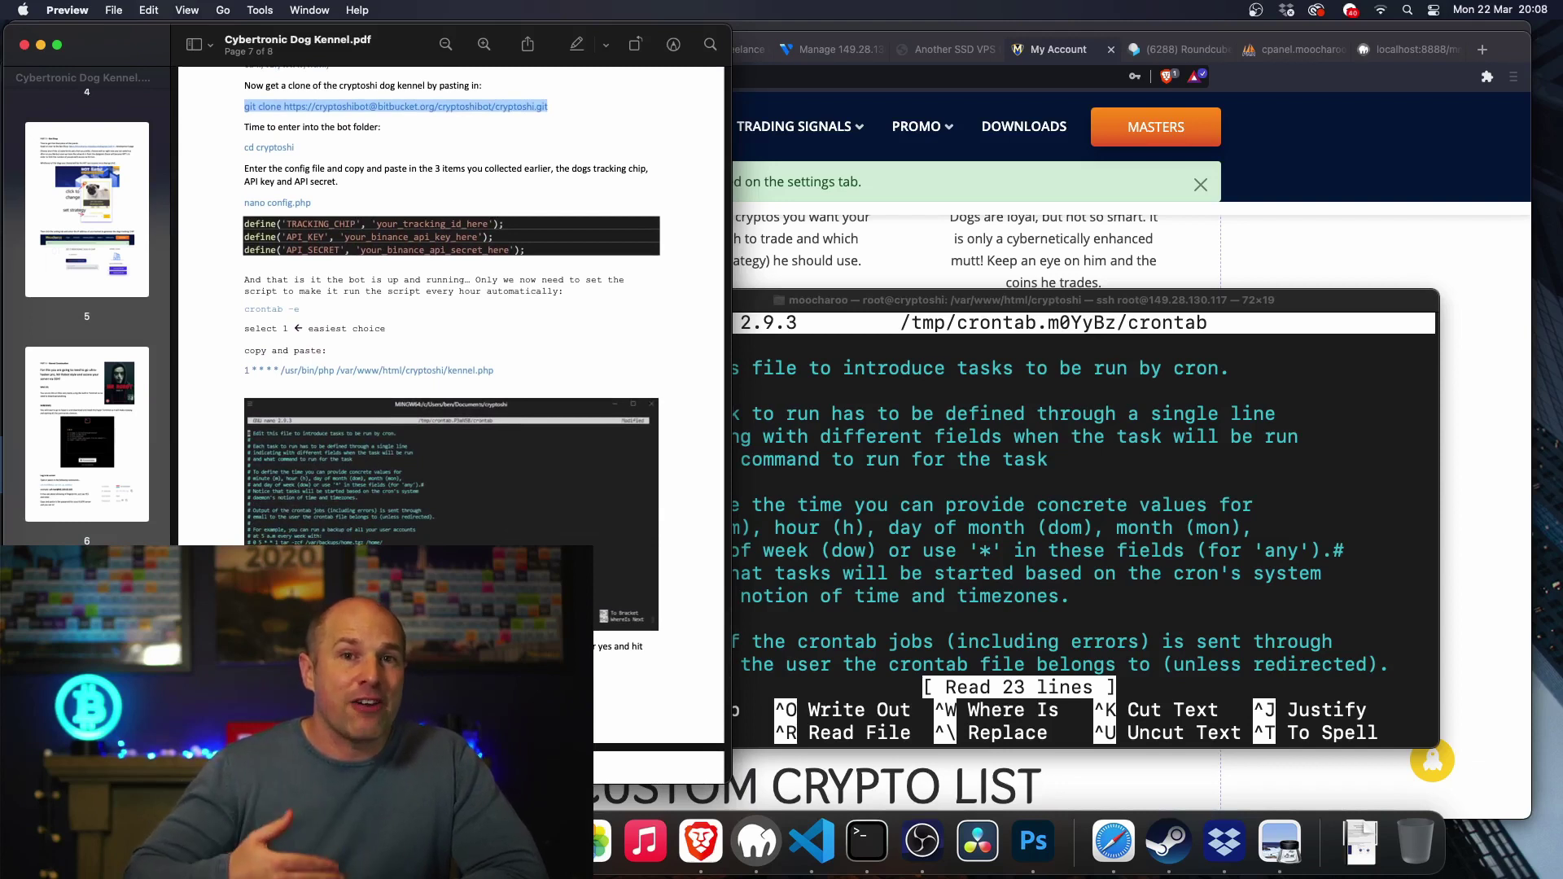
{"action": "left_click_drag", "start_coordinate": [492, 371], "coordinate": [300, 369]}
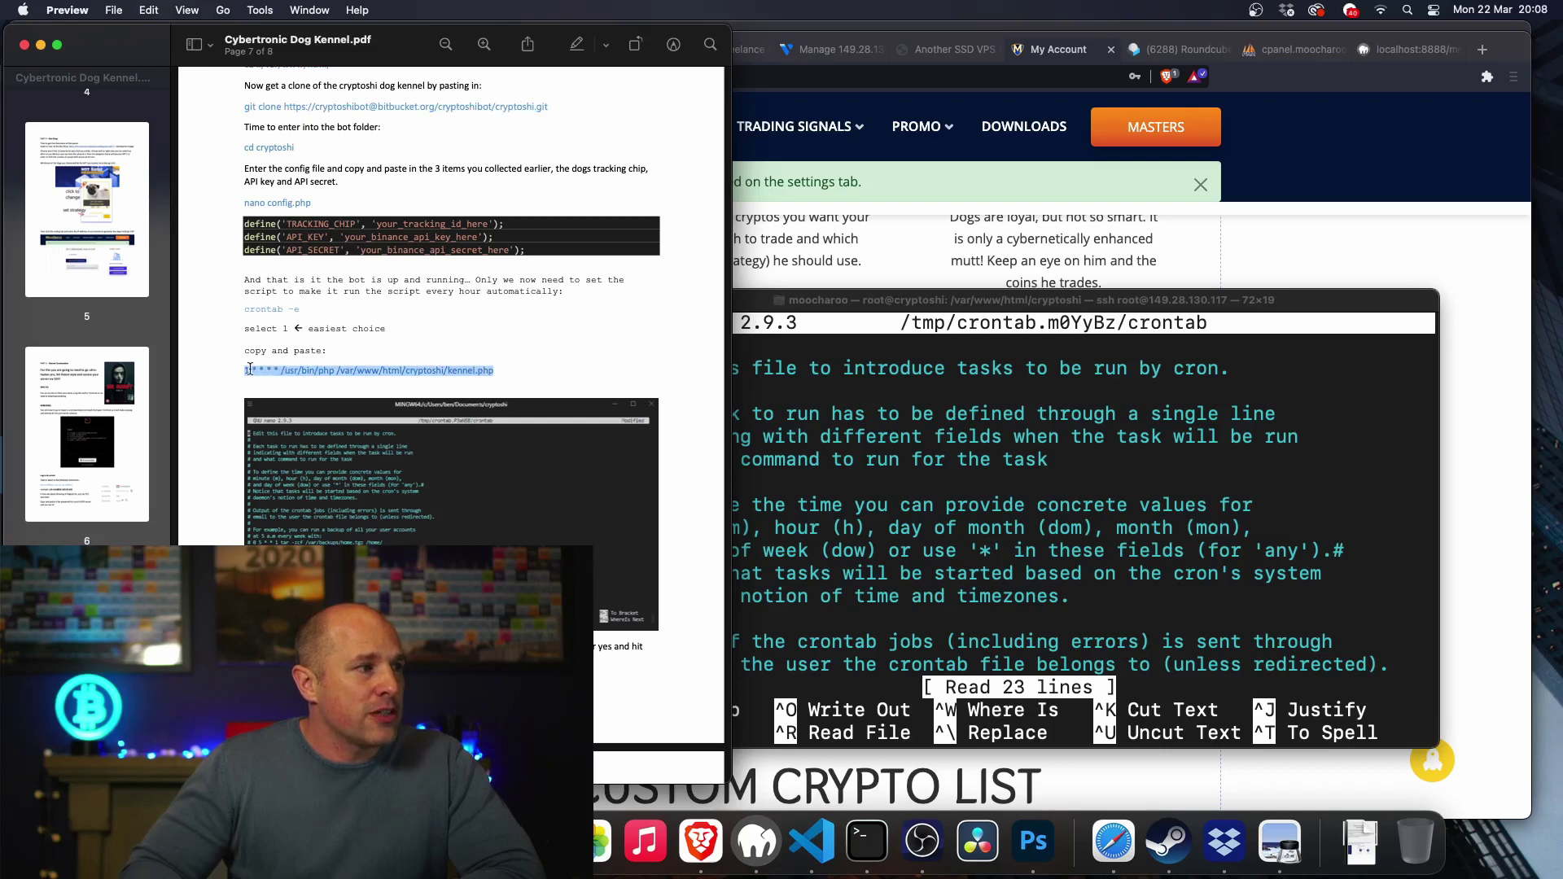
{"action": "left_click", "coordinate": [821, 591]}
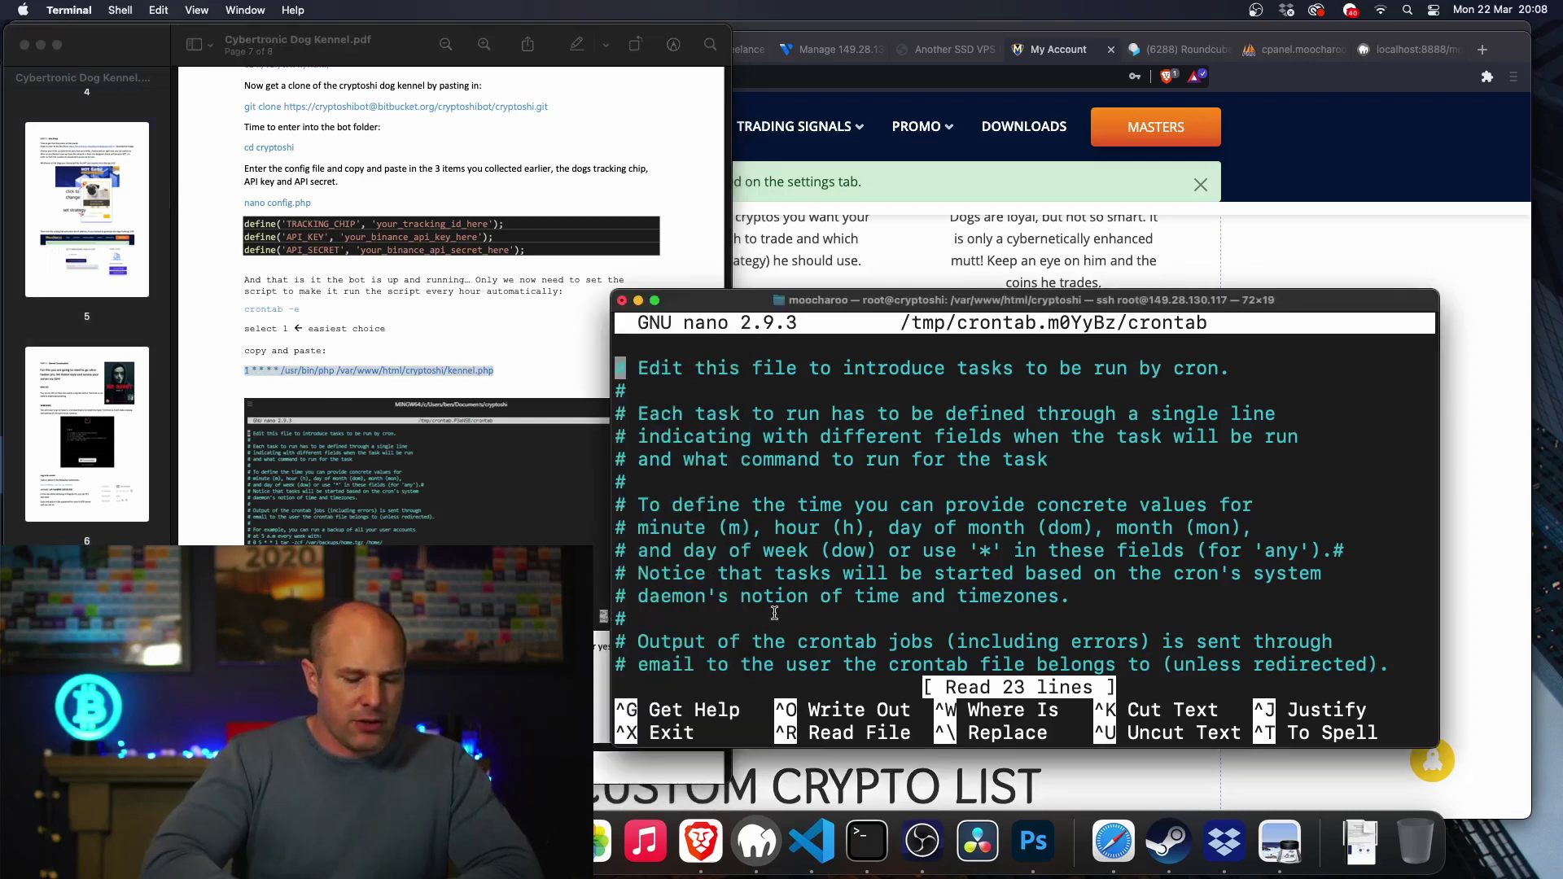
Step: Uncomment the kennel.php job at the end of the crontab by removing its leading # and space
{"action": "key", "text": "Down"}
{"action": "key", "text": "Down"}
{"action": "key", "text": "Down"}
{"action": "key", "text": "Down"}
{"action": "key", "text": "Down"}
{"action": "key", "text": "Down"}
{"action": "key", "text": "Down"}
{"action": "key", "text": "Down"}
{"action": "key", "text": "Down"}
{"action": "key", "text": "Down"}
{"action": "key", "text": "Down"}
{"action": "key", "text": "Down"}
{"action": "key", "text": "Down"}
{"action": "key", "text": "Down"}
{"action": "key", "text": "Down"}
{"action": "key", "text": "Down"}
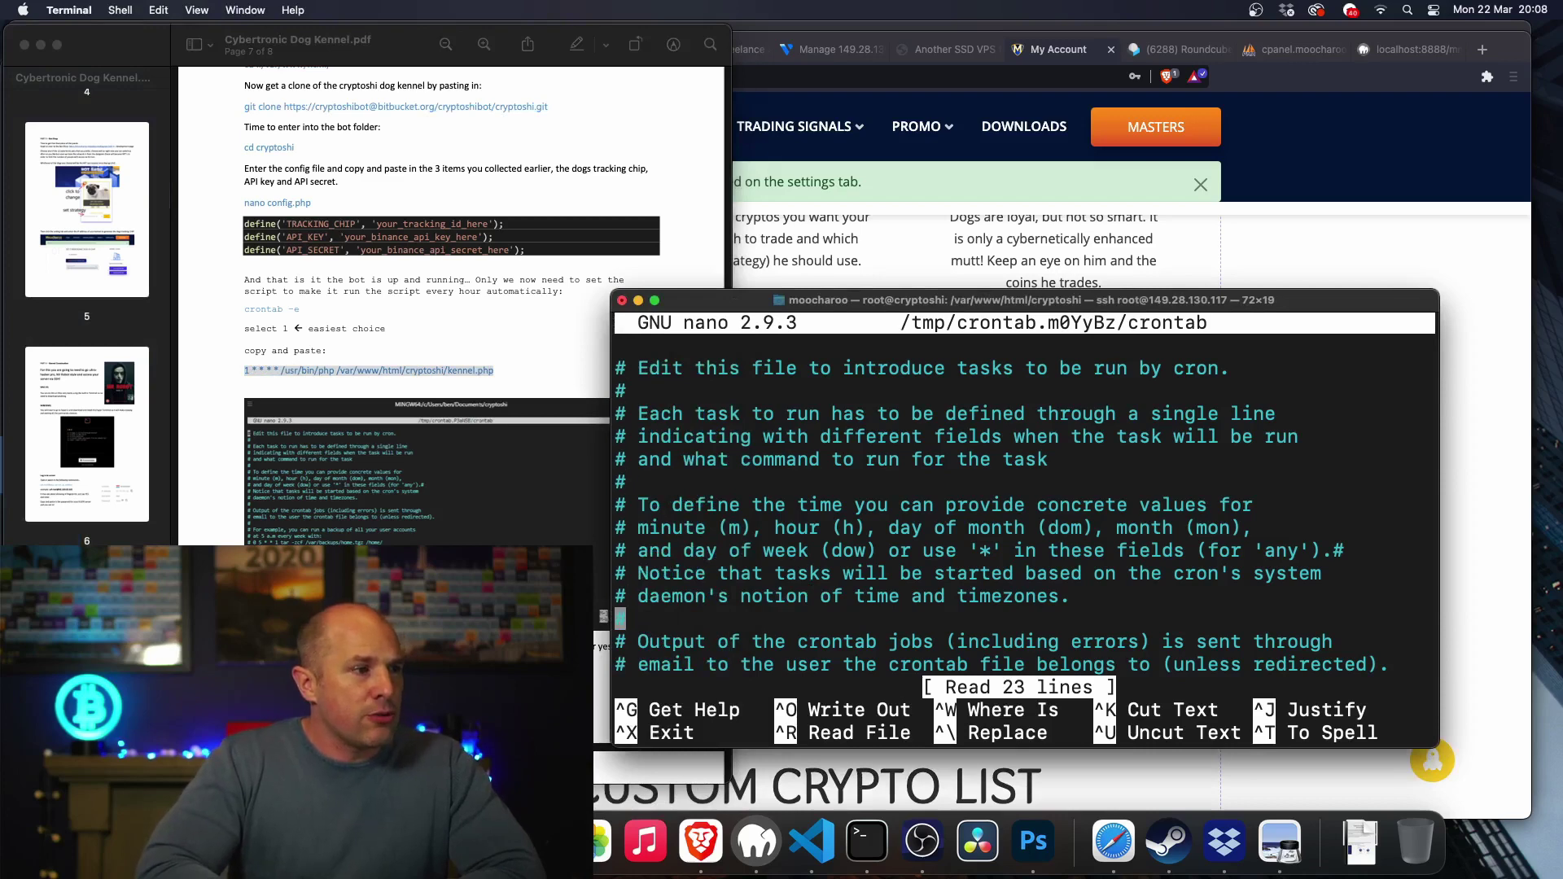
{"action": "key", "text": "Down"}
{"action": "key", "text": "Down"}
{"action": "key", "text": "Down"}
{"action": "key", "text": "Down"}
{"action": "key", "text": "Down"}
{"action": "key", "text": "Down"}
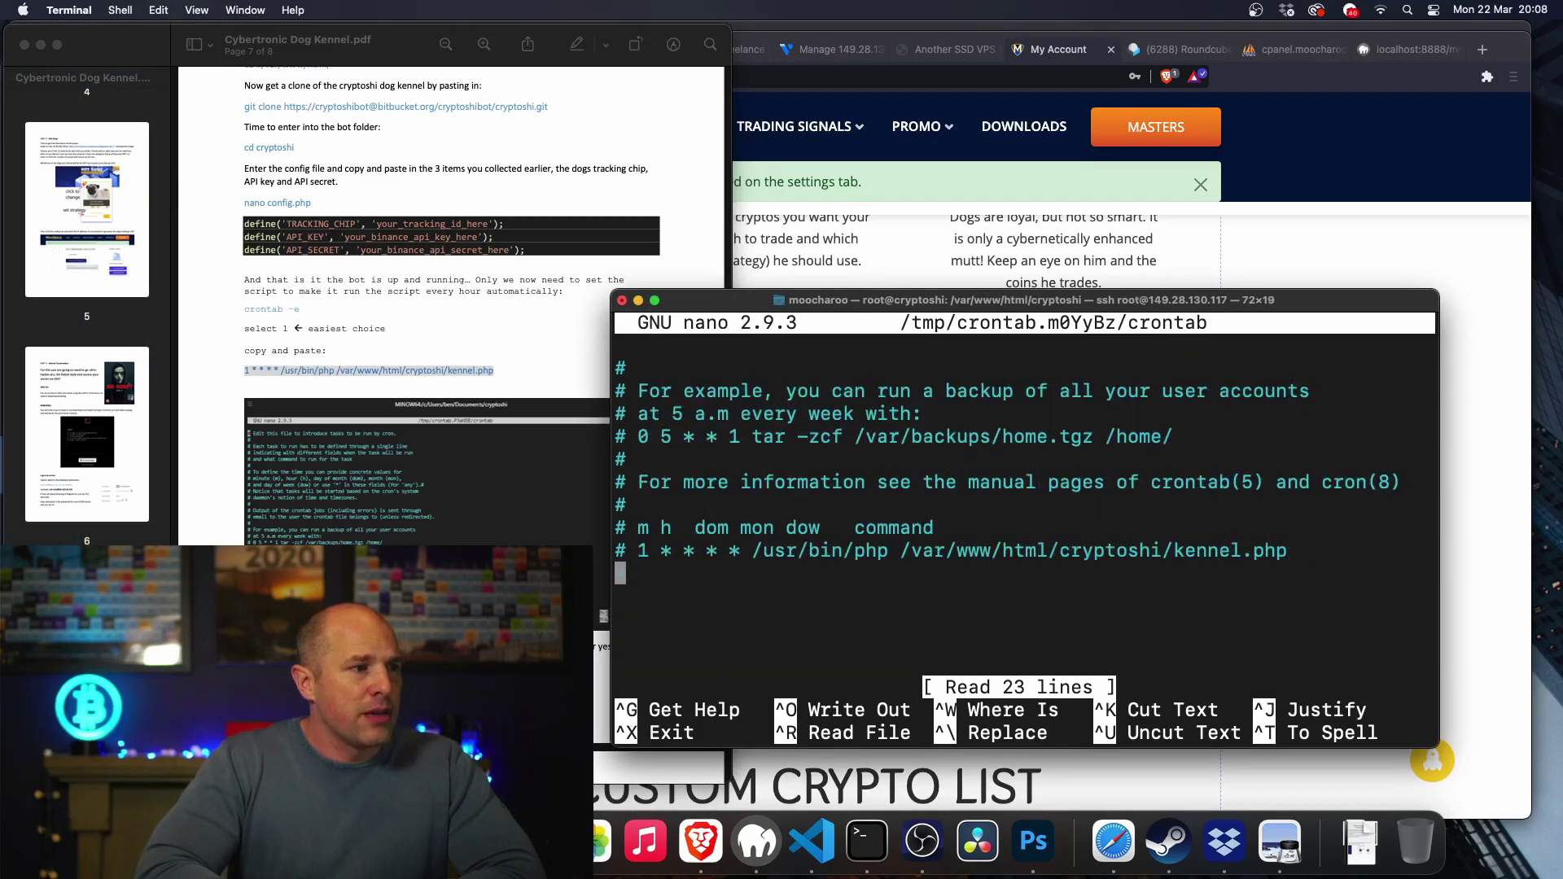
{"action": "key", "text": "Up"}
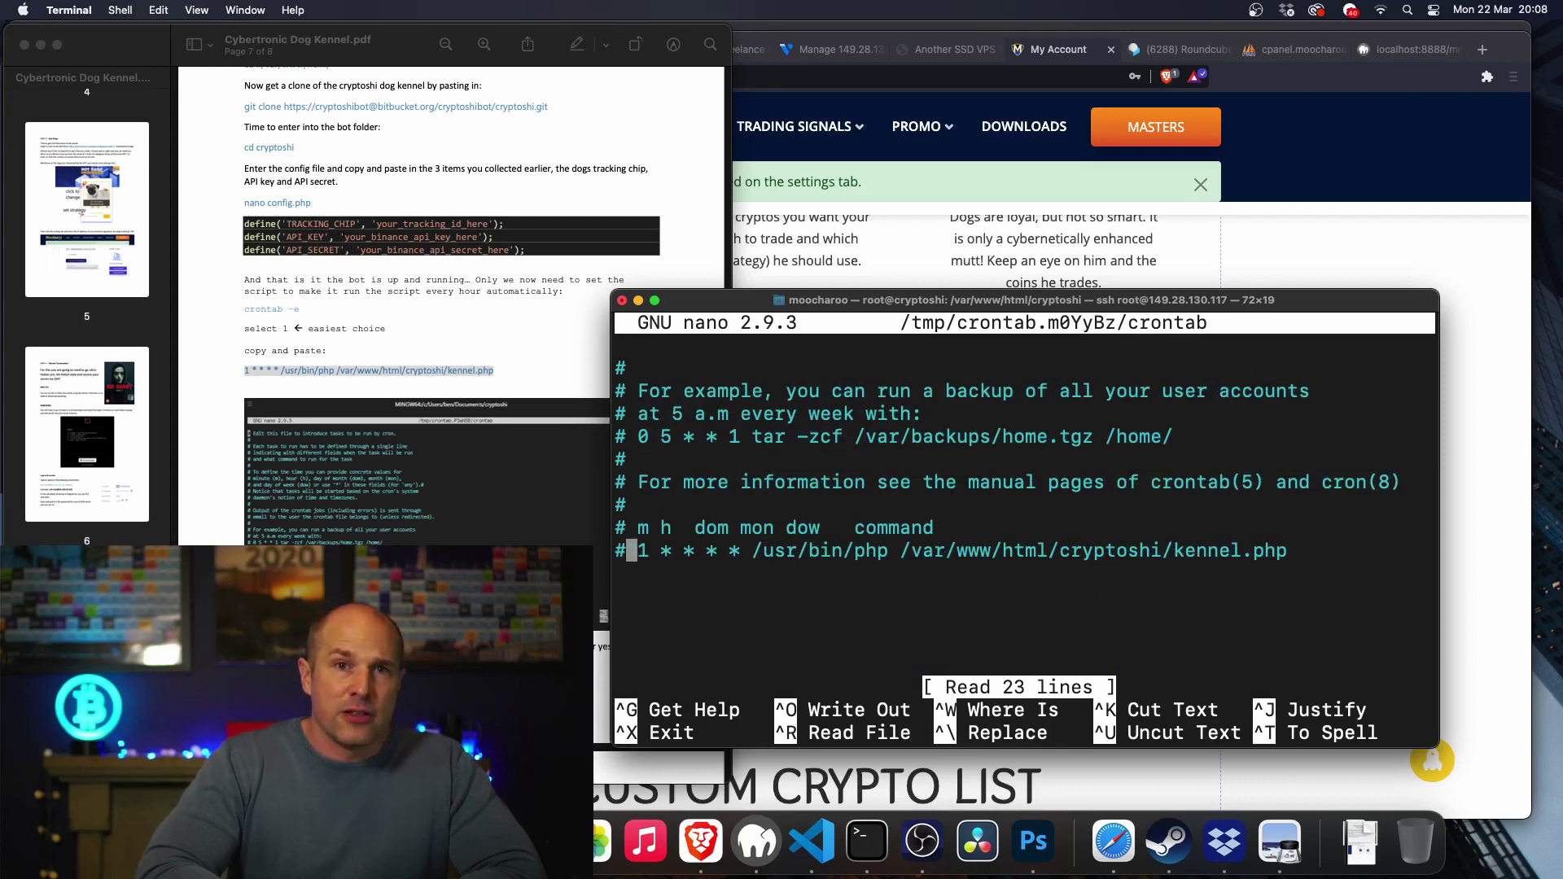
{"action": "key", "text": "BackSpace"}
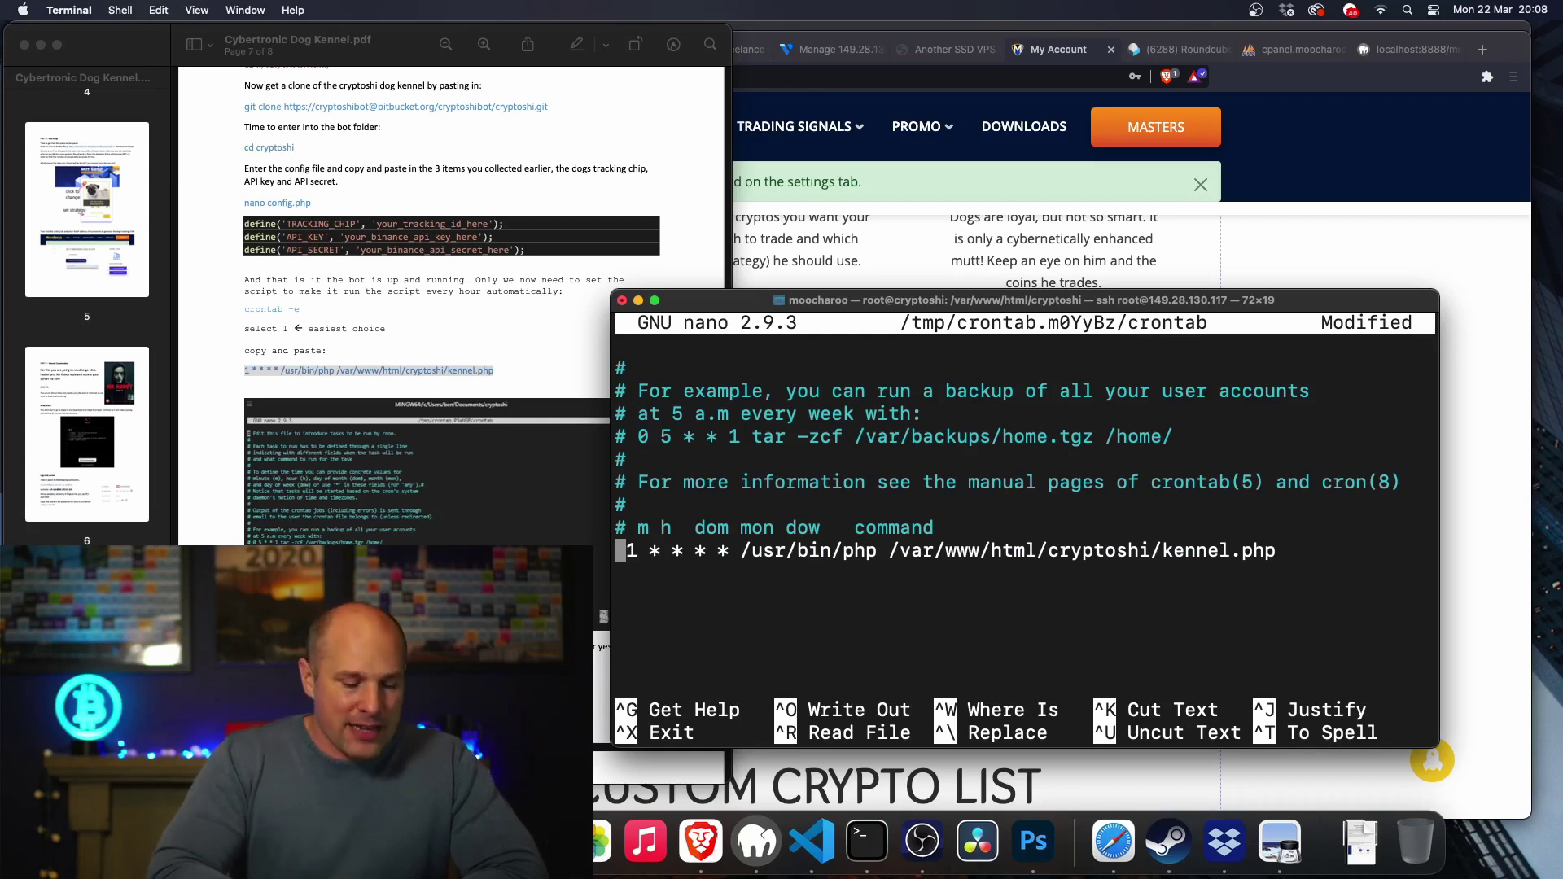
{"action": "key", "text": "Delete"}
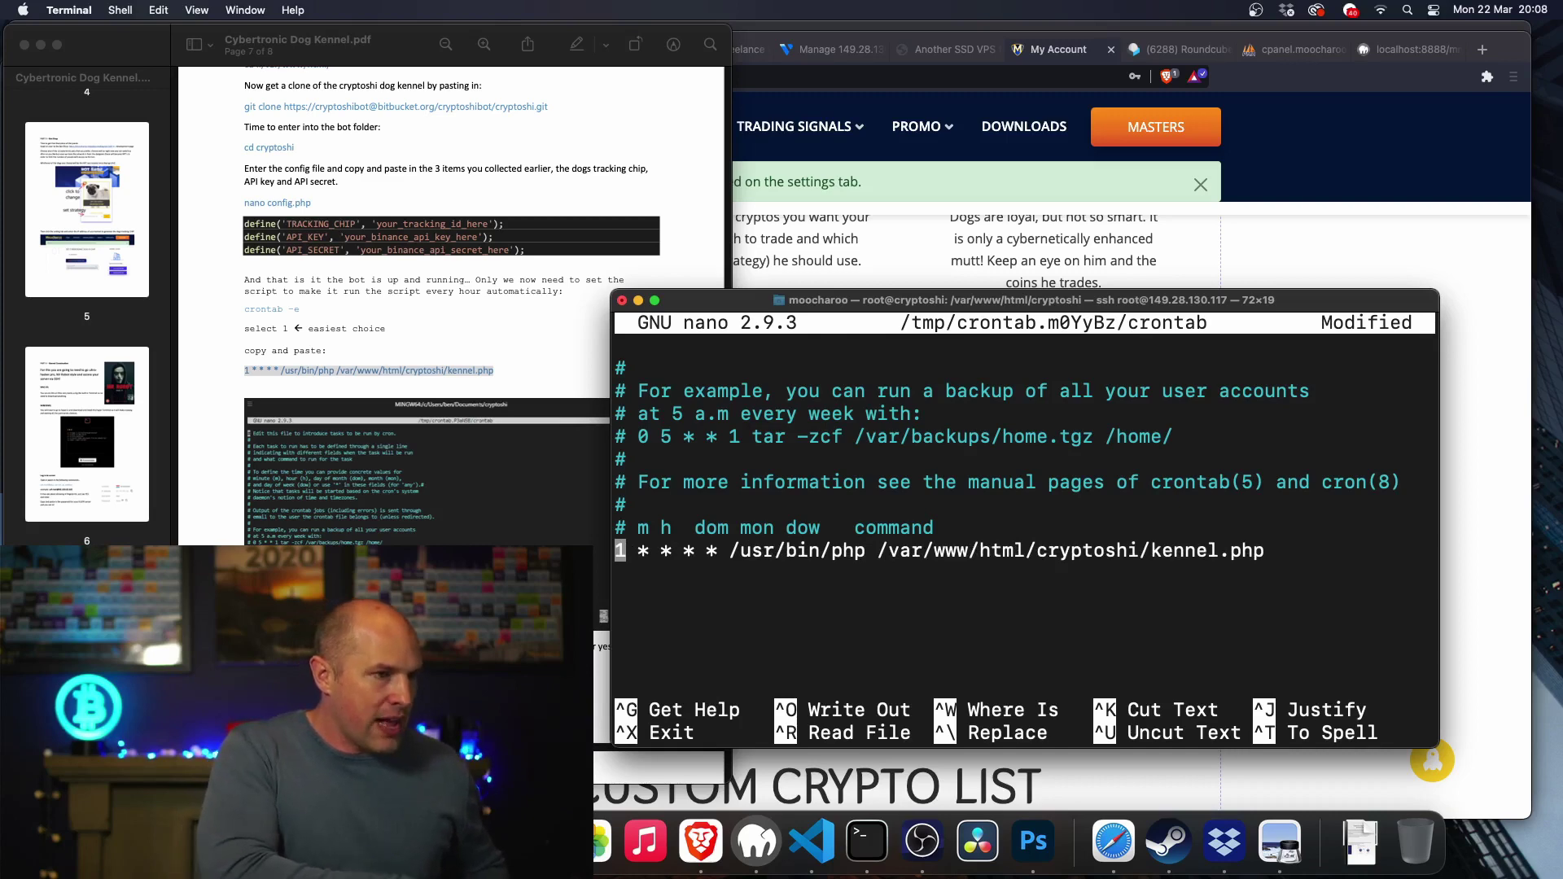
Step: Save the crontab, exit nano, and log out of the server
{"action": "key", "text": "ctrl+x"}
{"action": "key", "text": "y"}
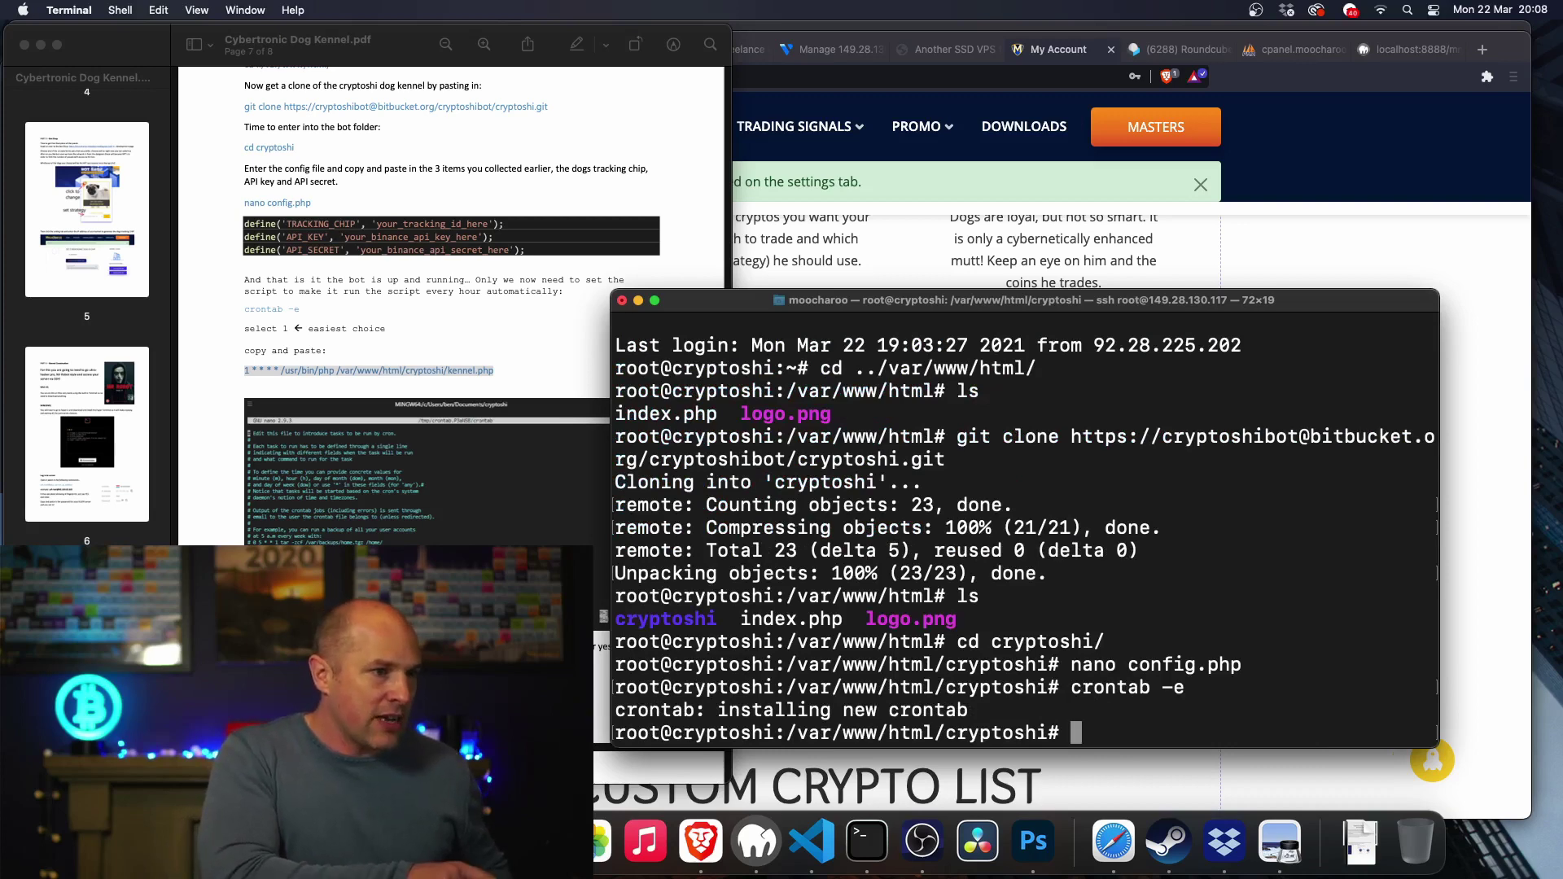
{"action": "key", "text": "ctrl+d"}
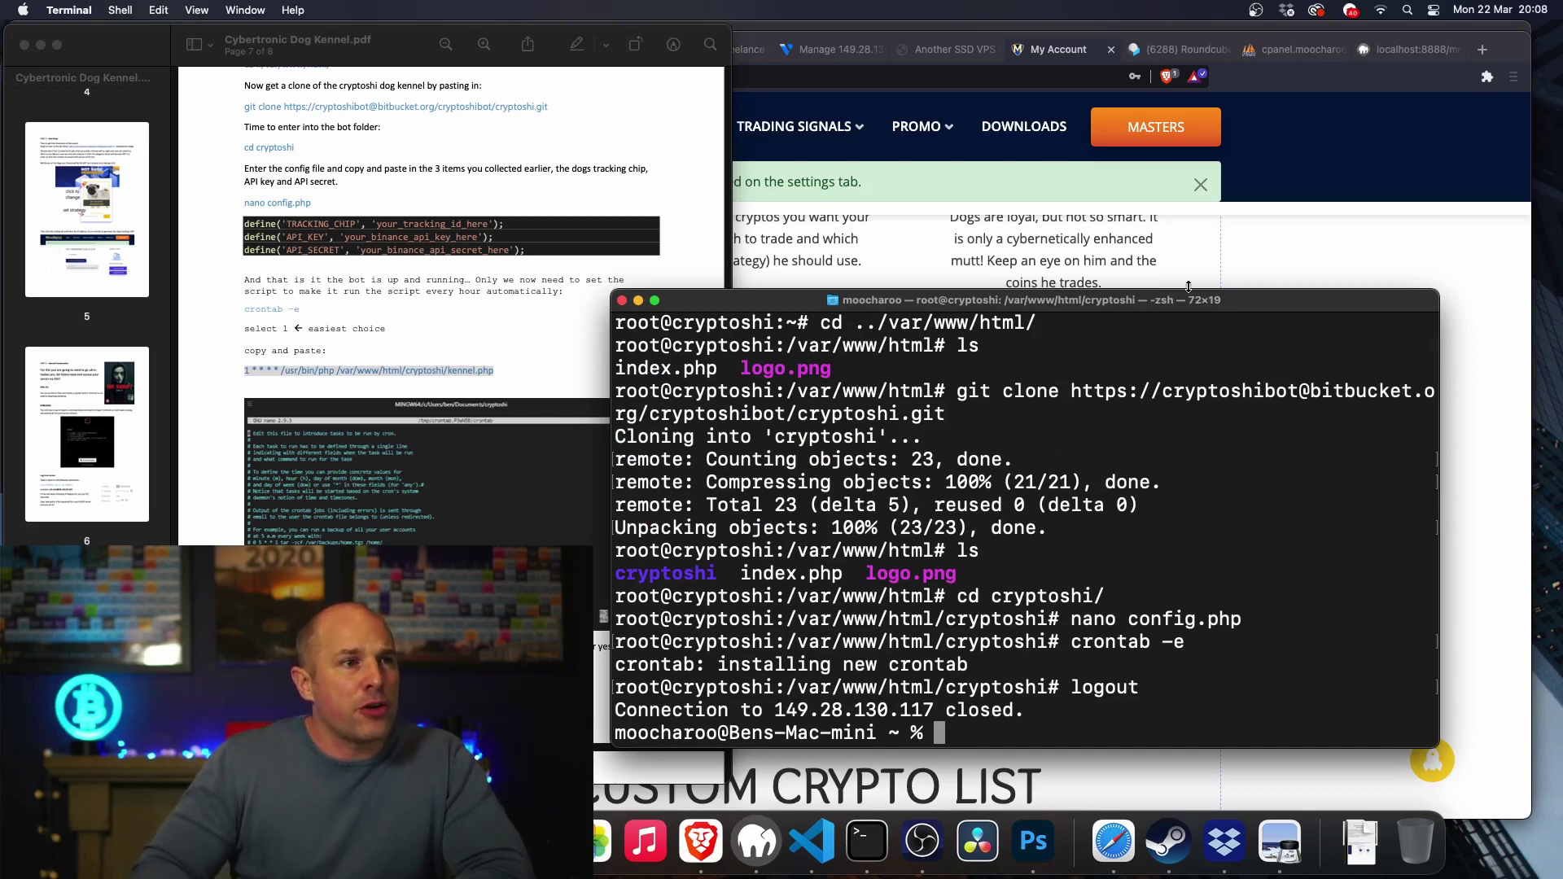
Step: Switch to the Brave browser and load the bot folder at 149.28.130.117/cryptoshi in the Vultr server page's tab
{"action": "left_click", "coordinate": [1259, 256]}
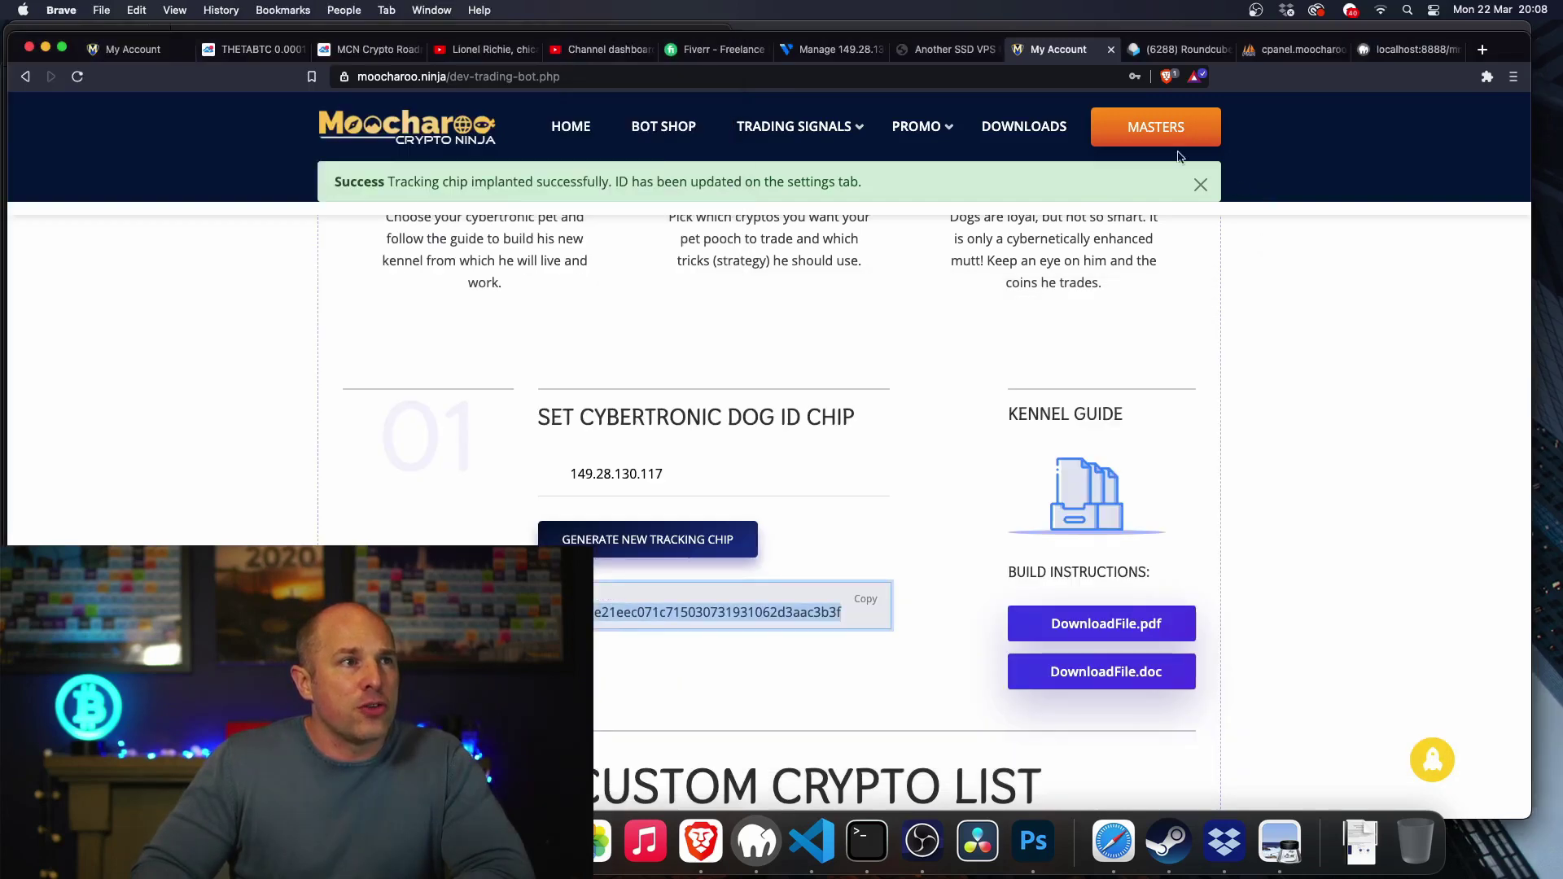
{"action": "left_click", "coordinate": [944, 49]}
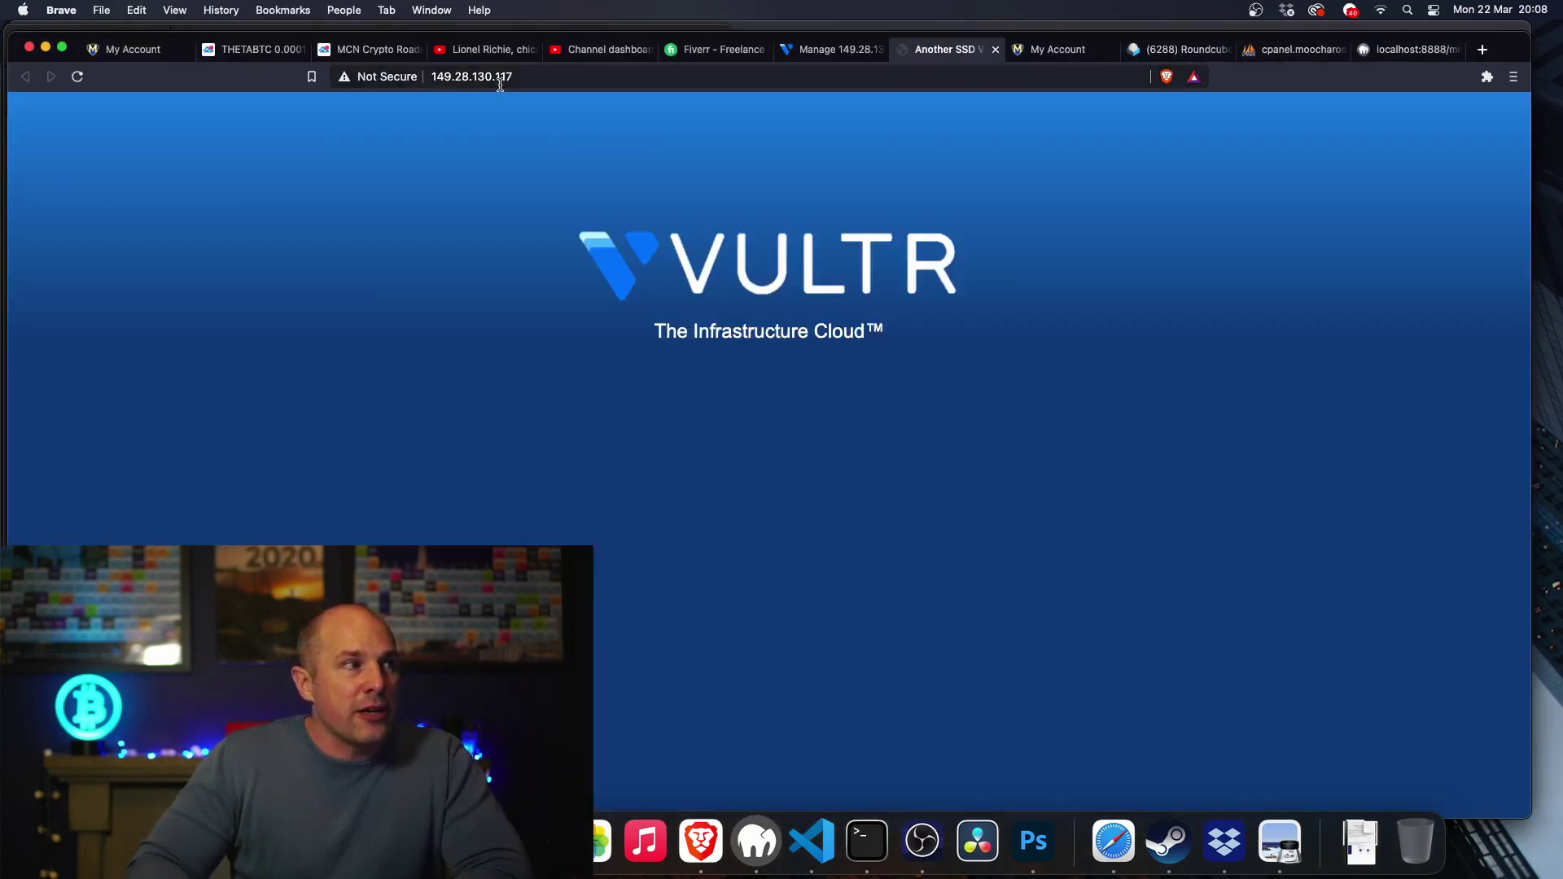
{"action": "left_click_drag", "start_coordinate": [513, 78], "coordinate": [423, 81]}
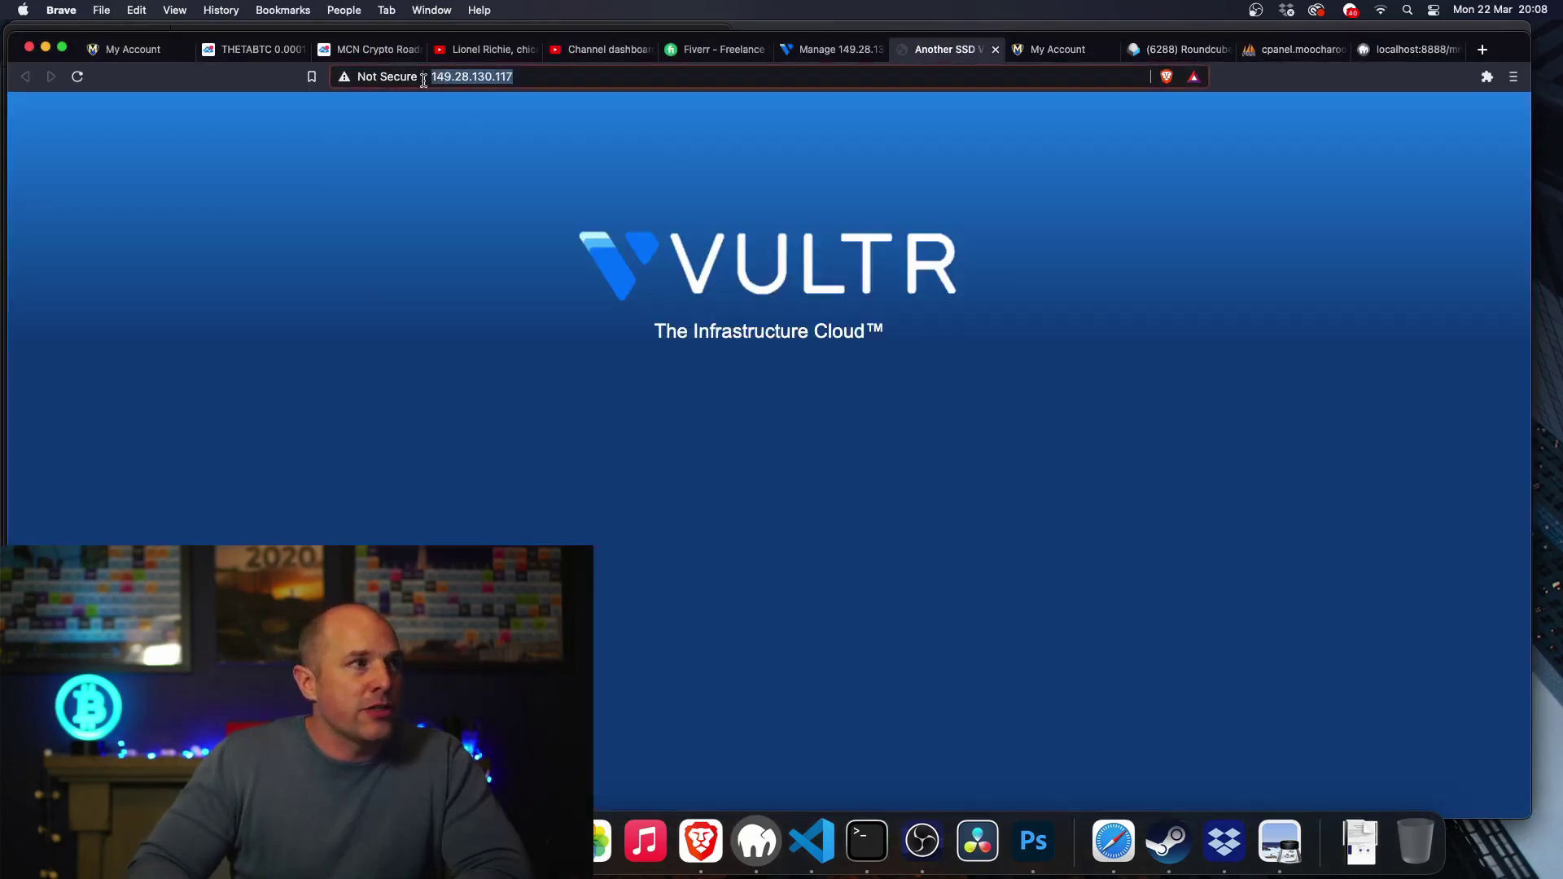
{"action": "left_click", "coordinate": [514, 78]}
{"action": "type", "text": "/"}
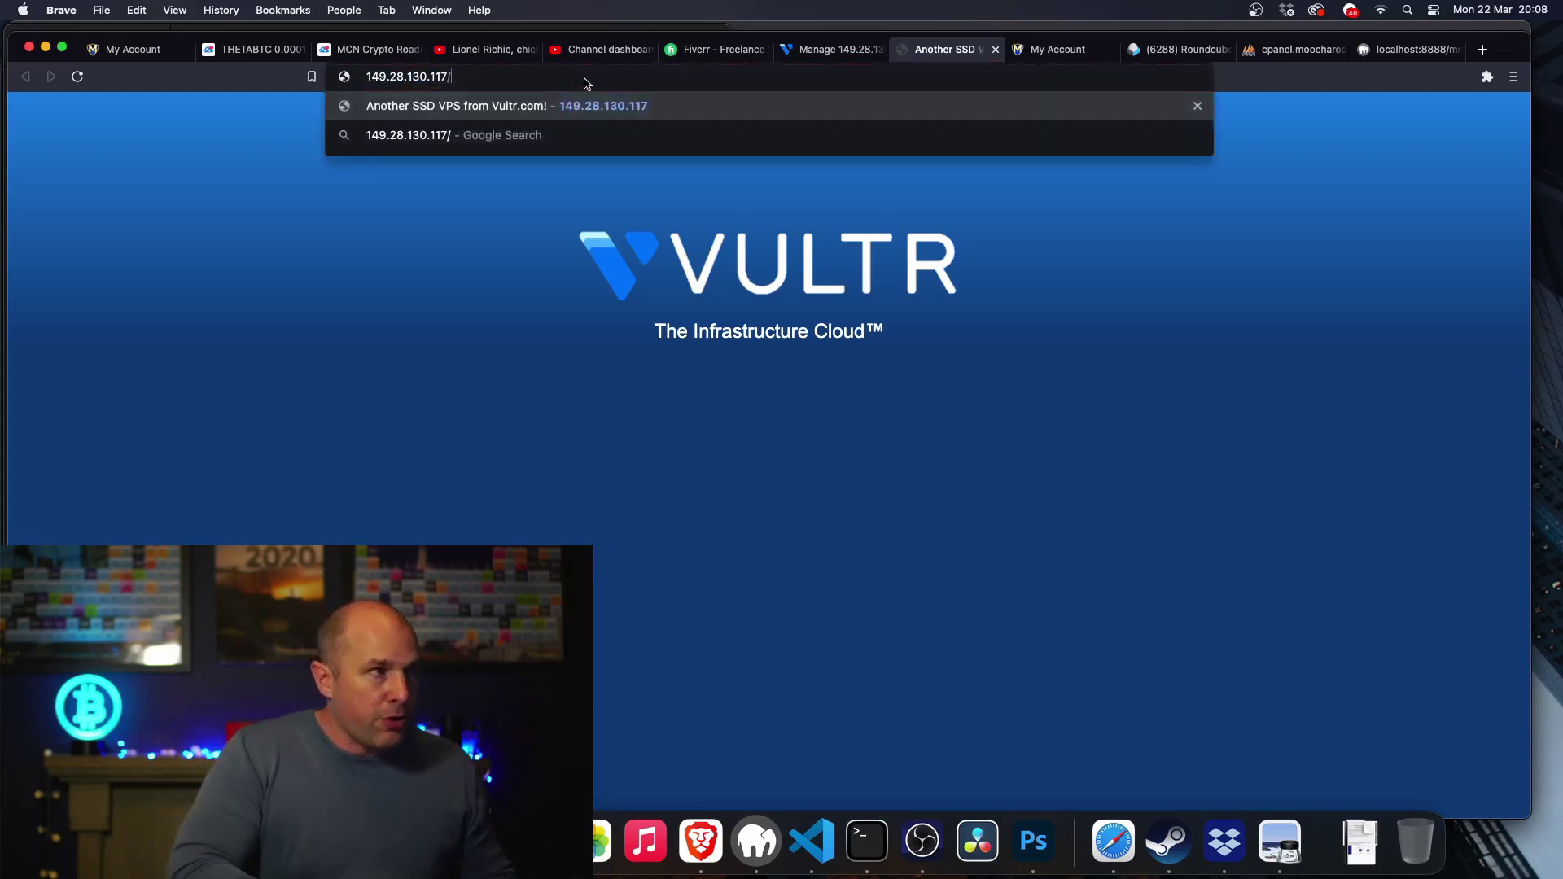
{"action": "type", "text": "cryptoshi"}
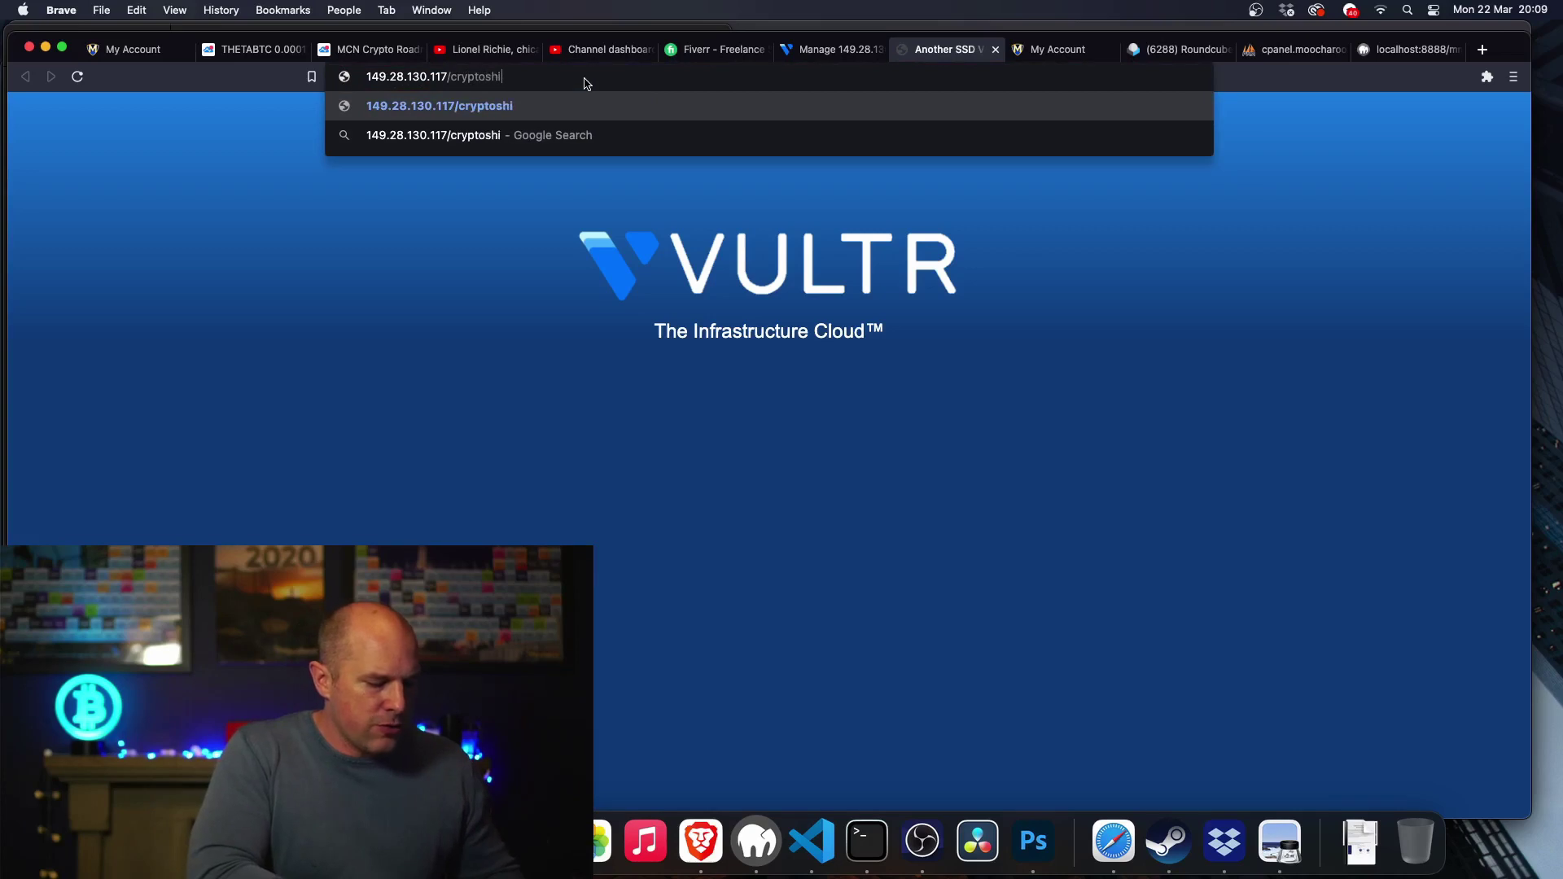
{"action": "key", "text": "Return"}
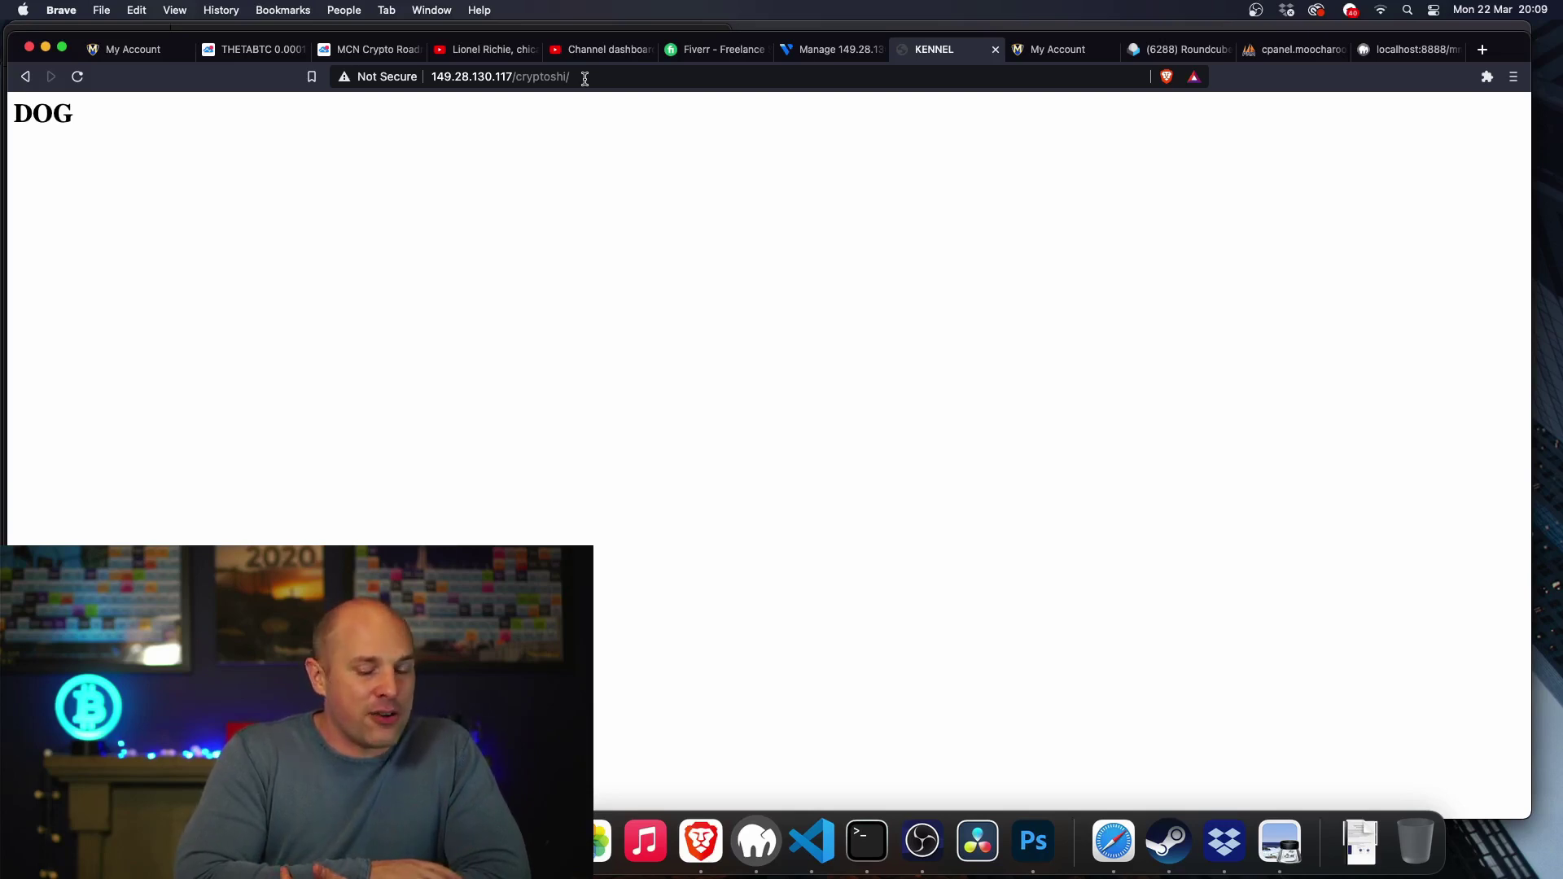
Step: Run the bot script manually by loading 149.28.130.117/cryptoshi/kennel.php in the same tab
{"action": "left_click", "coordinate": [584, 78]}
{"action": "left_click", "coordinate": [585, 79]}
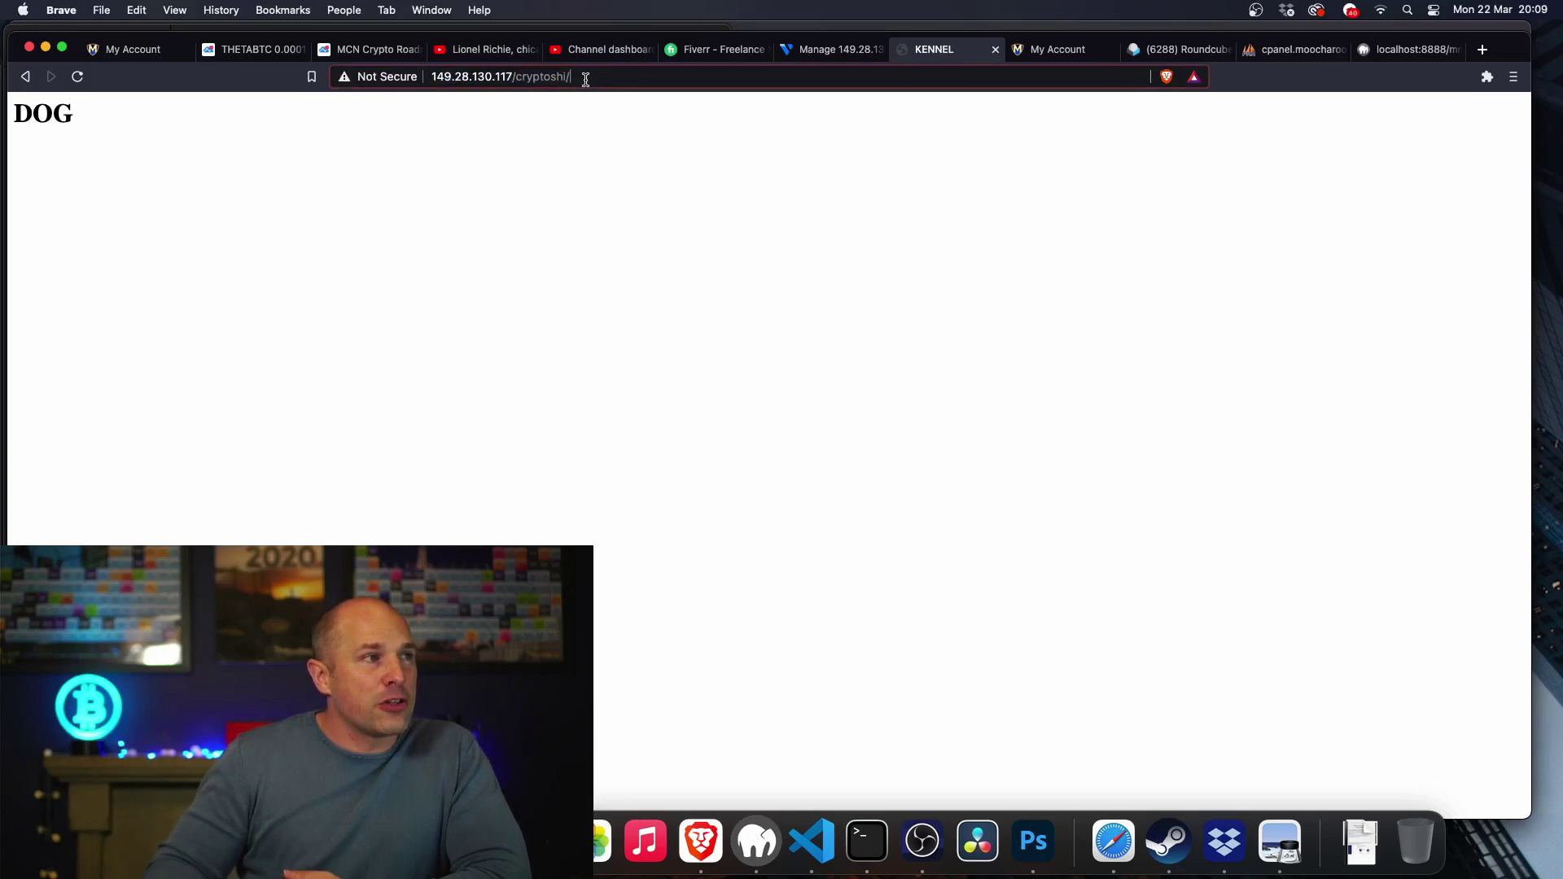
{"action": "type", "text": "kennel.php"}
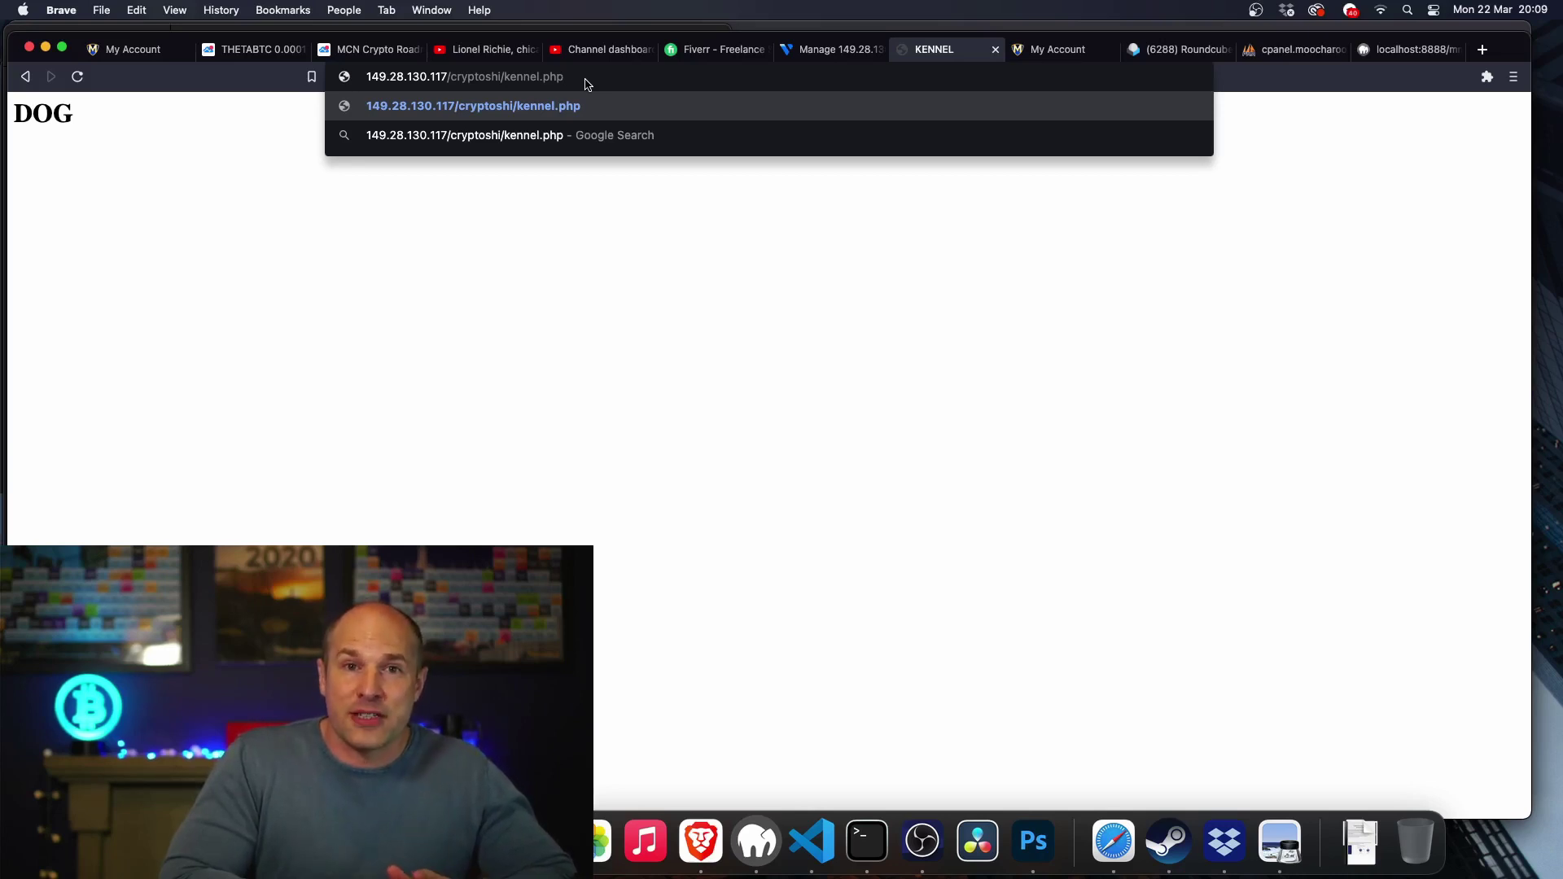
{"action": "key", "text": "Return"}
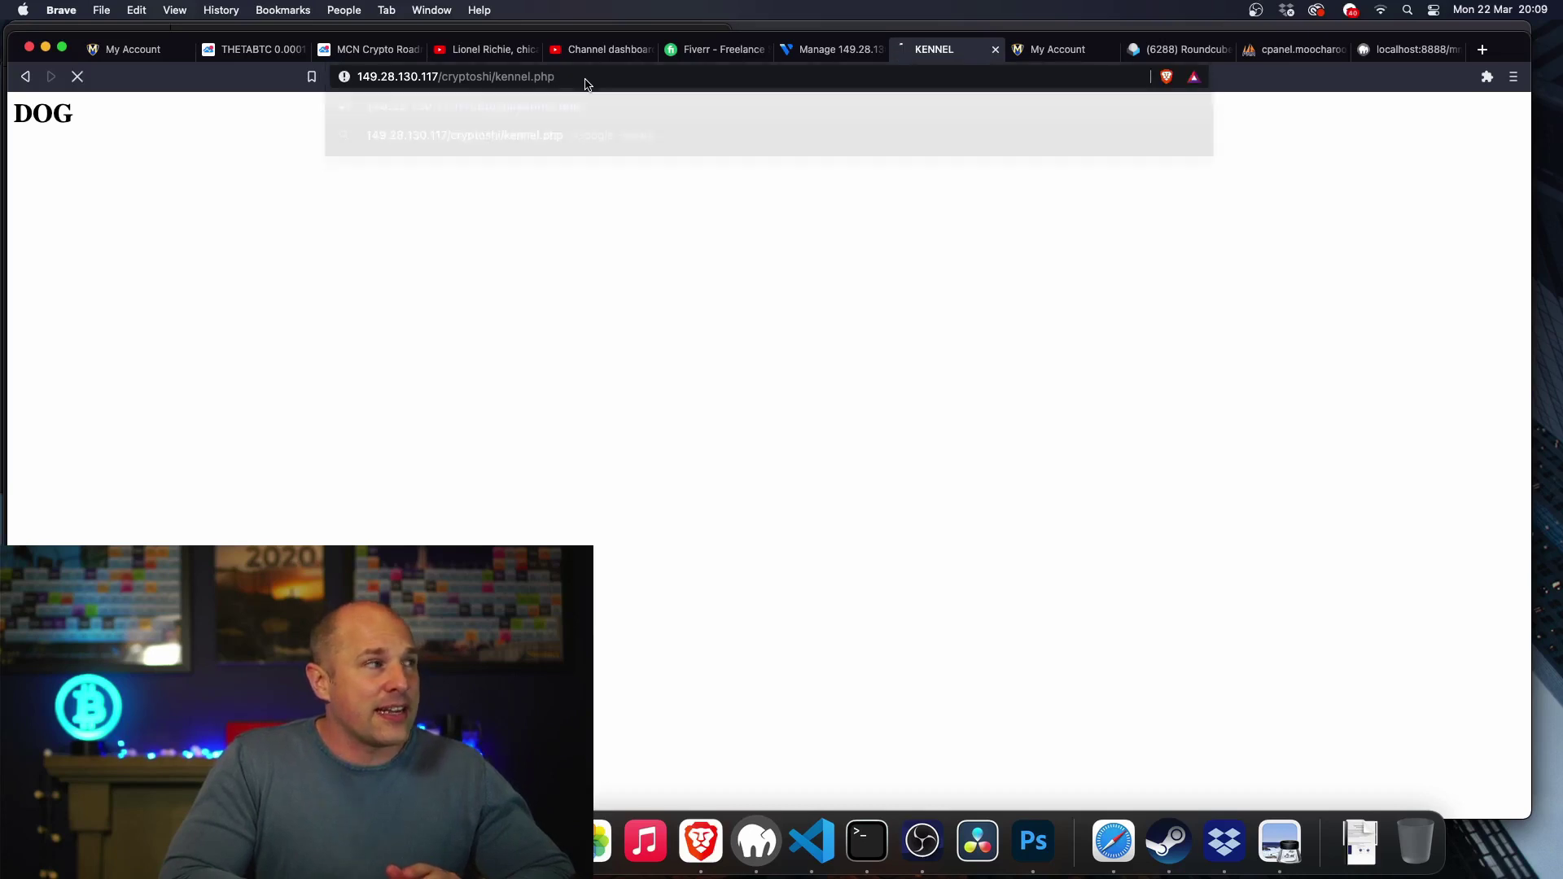